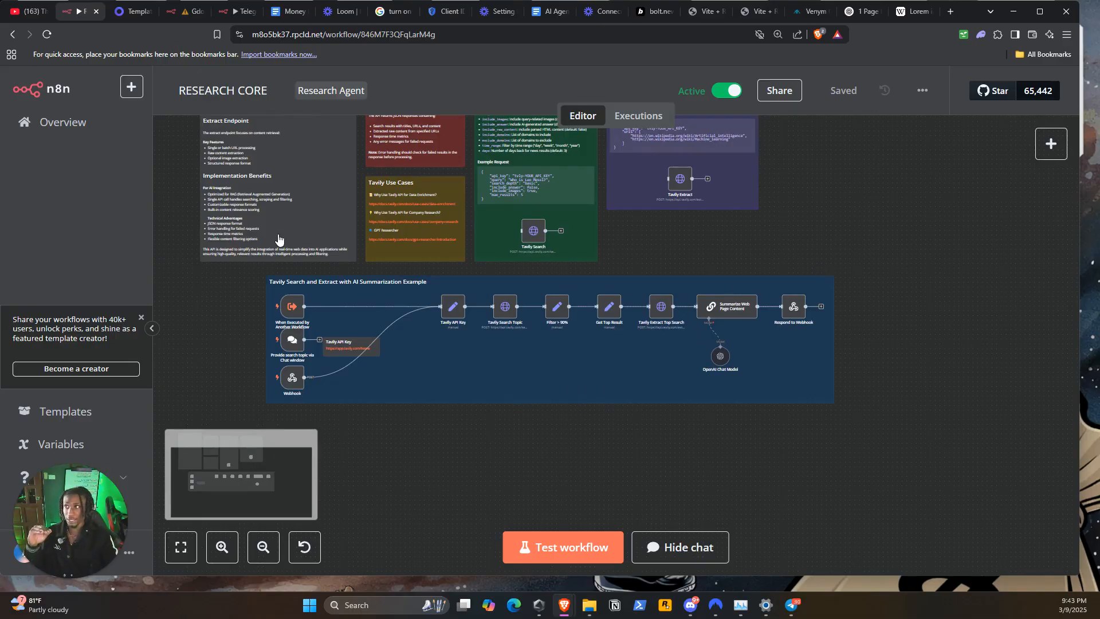
Step: Look over the research template in Placid and the Tavily search and summarization nodes of the RESEARCH CORE workflow in n8n
click(129, 12)
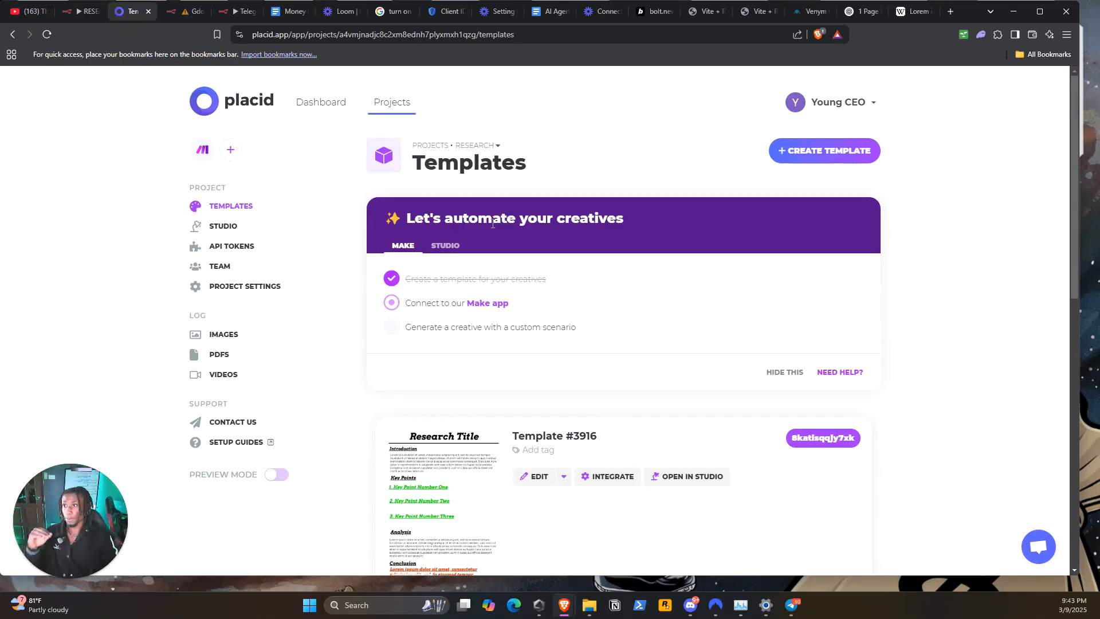
scroll(516, 235, down, 2)
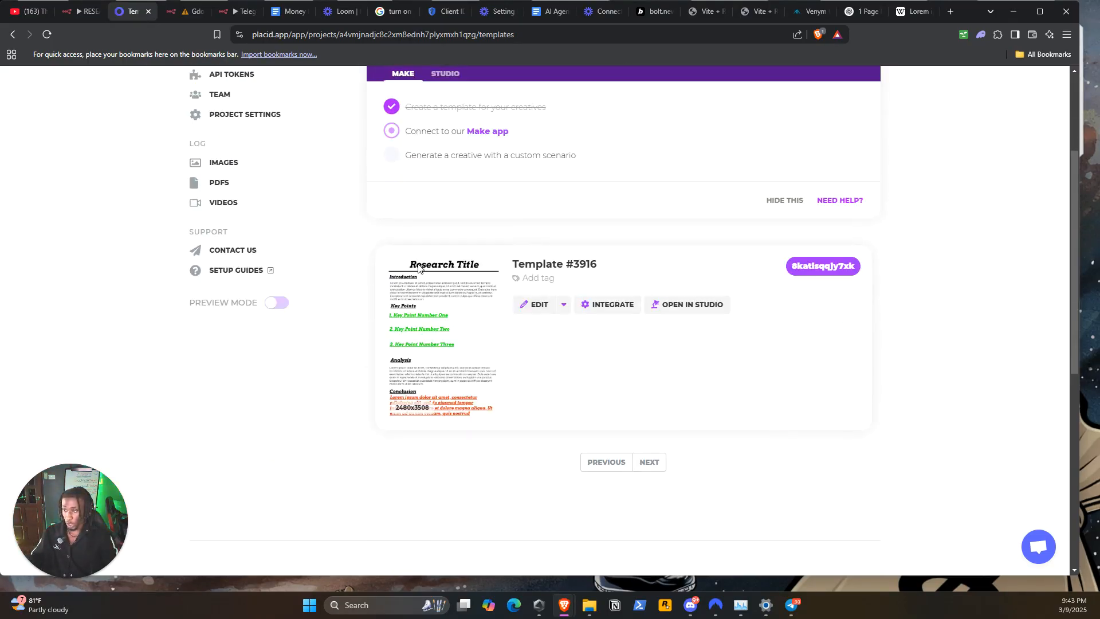
click(82, 14)
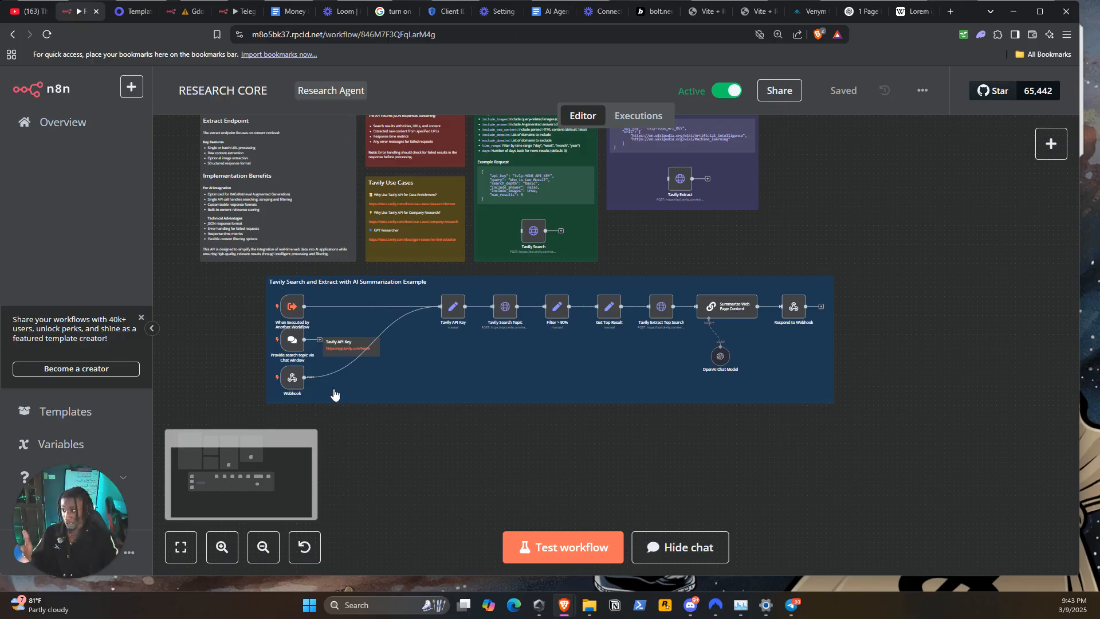
mouse_move(507, 307)
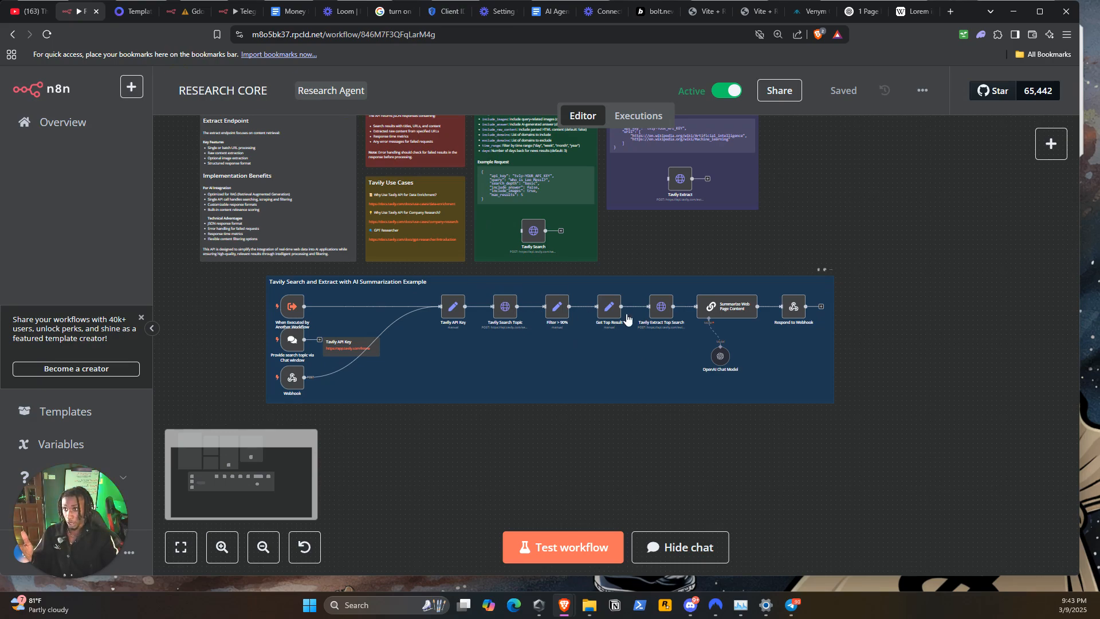
scroll(645, 338, up, 3)
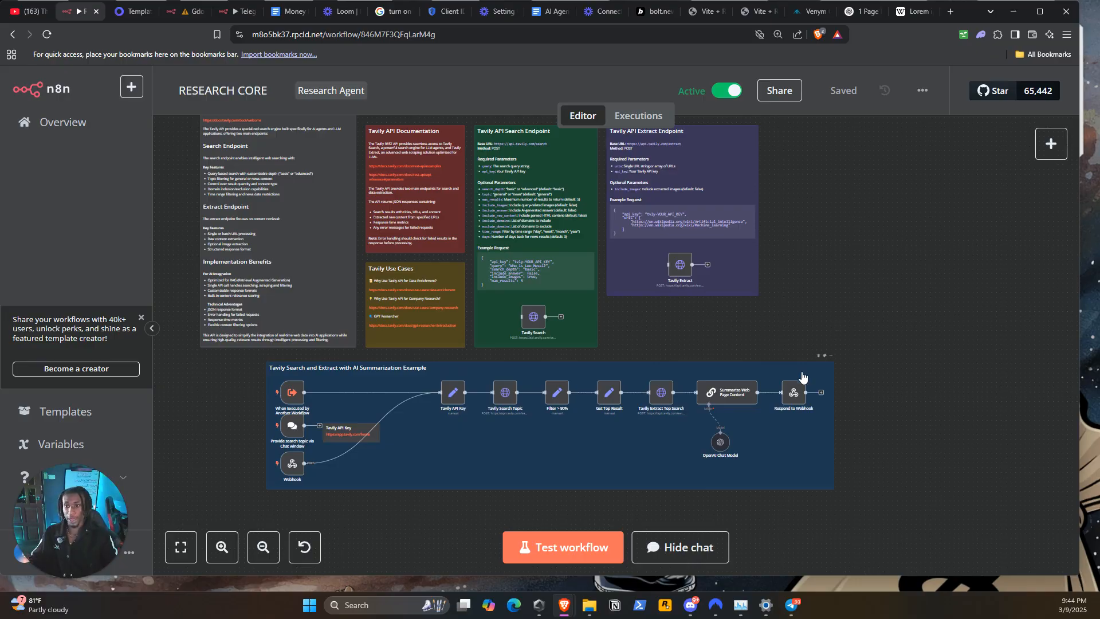
Step: Switch to Placid and open Template #3916 for editing
click(131, 11)
scroll(585, 344, up, 1)
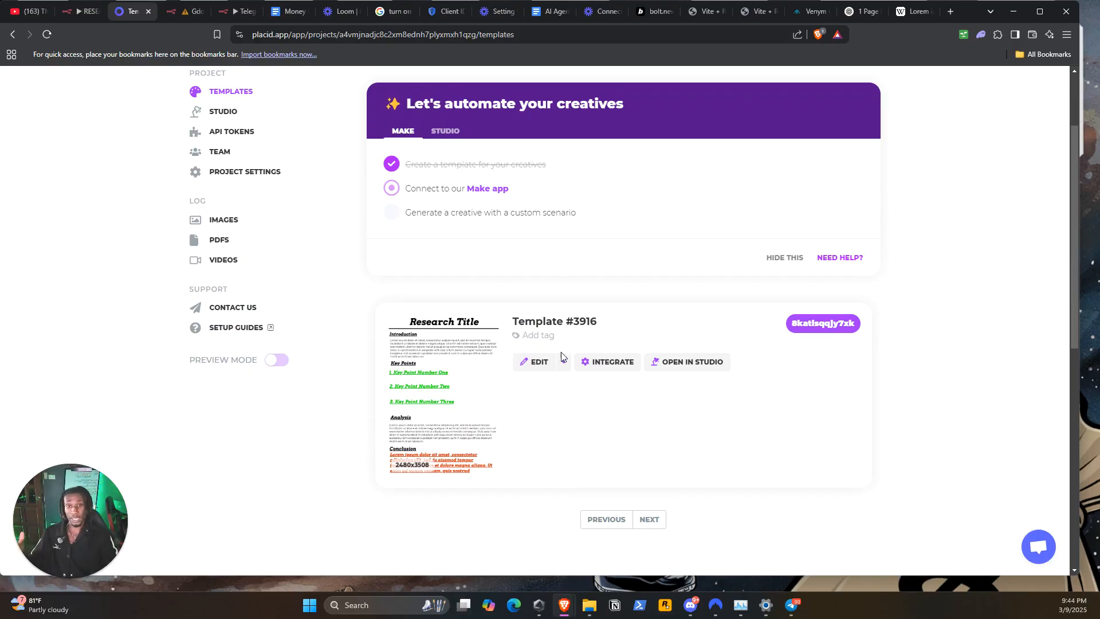
scroll(560, 357, up, 1)
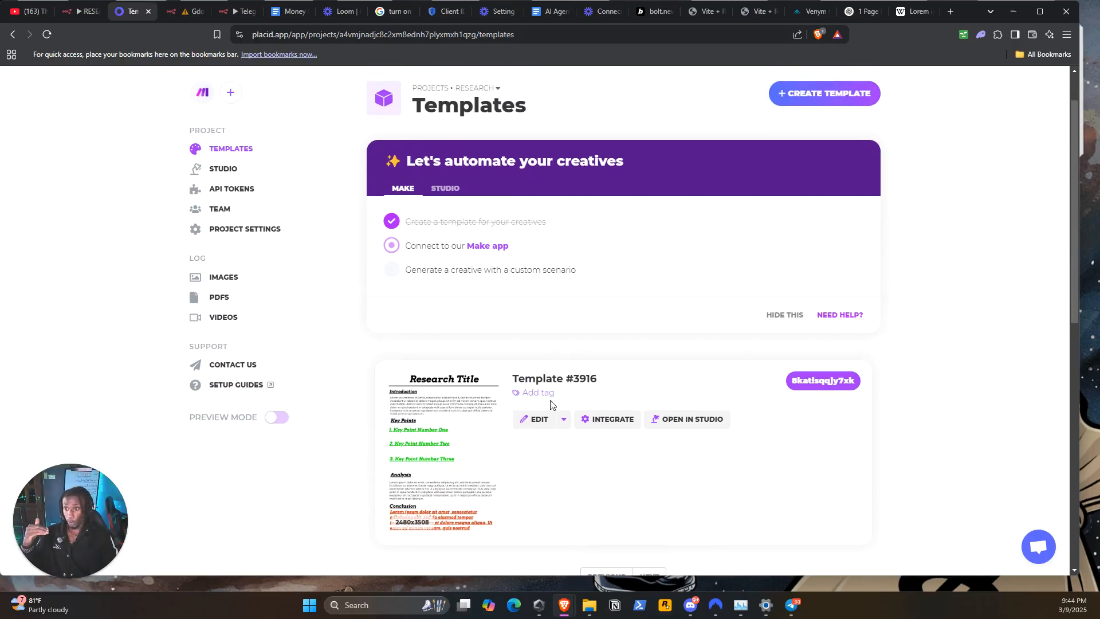
click(536, 422)
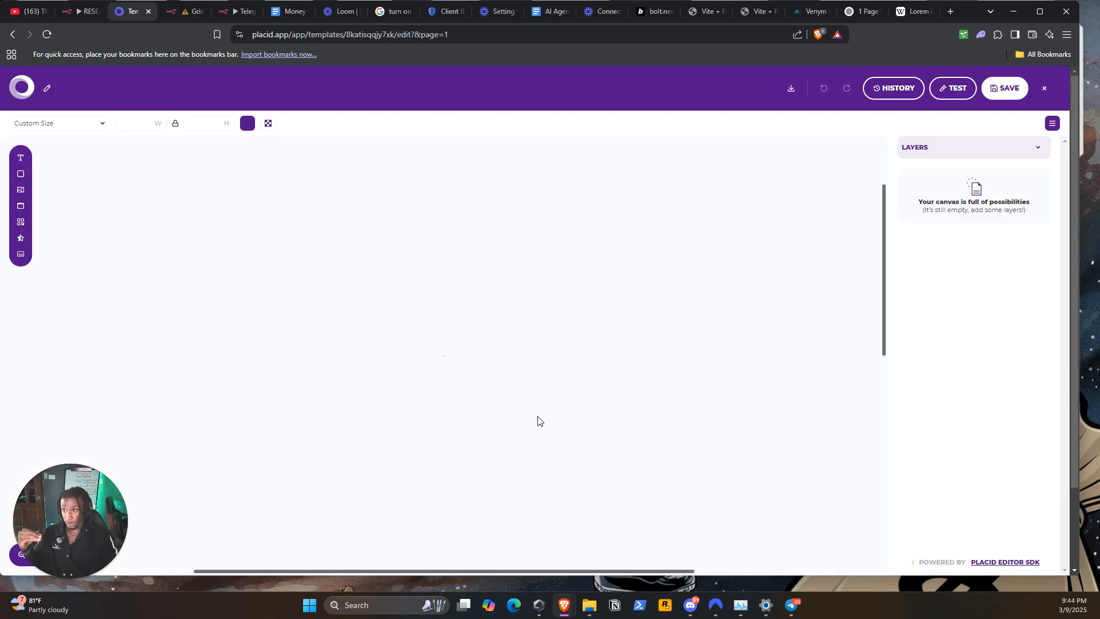
Step: Examine the template's page layout from the research title down to the conclusion
scroll(535, 347, down, 2)
scroll(534, 343, up, 2)
scroll(529, 334, down, 2)
scroll(519, 337, up, 1)
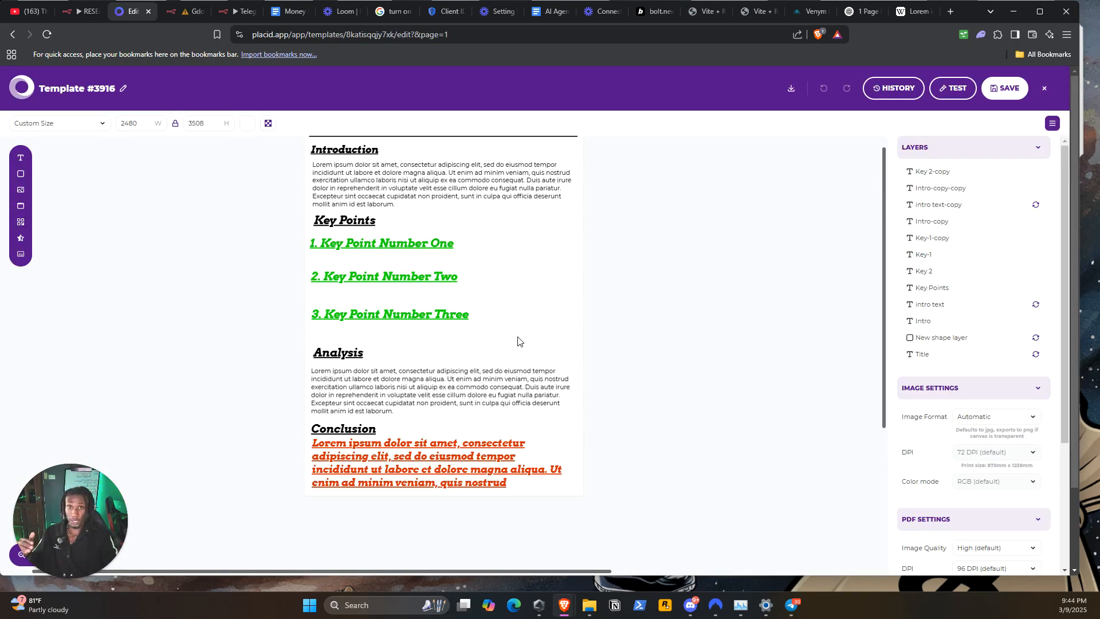
scroll(516, 335, down, 1)
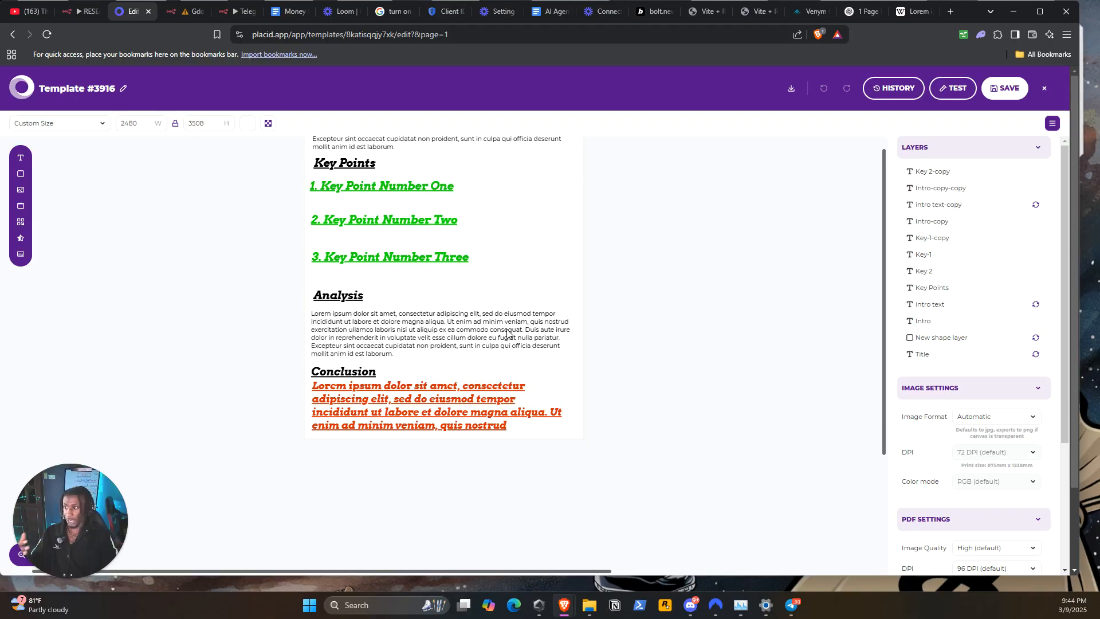
scroll(507, 339, up, 1)
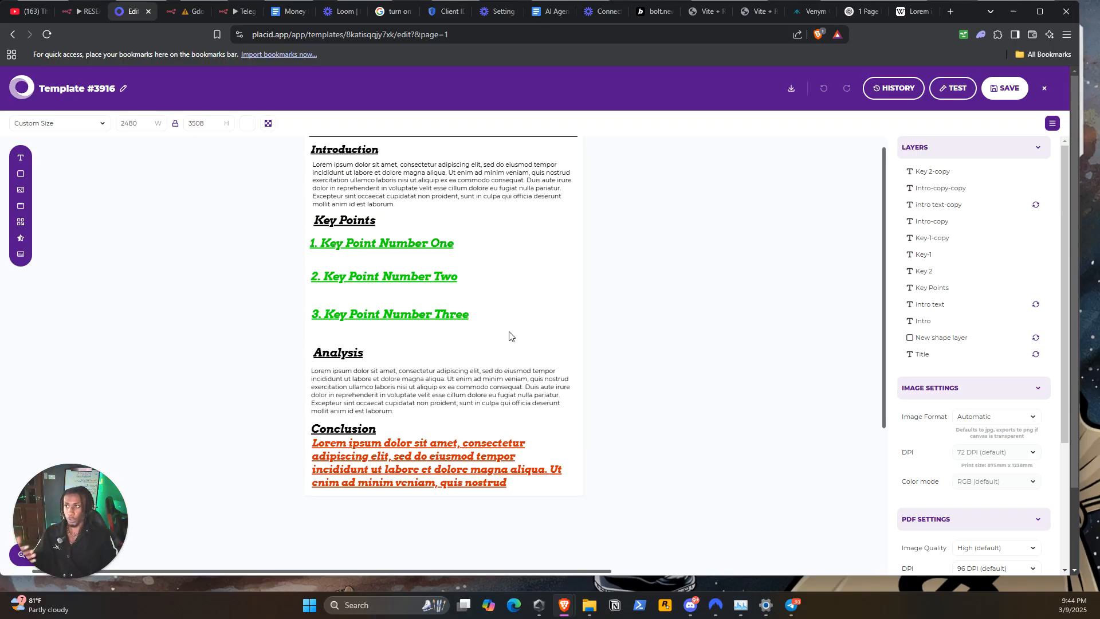
scroll(513, 334, up, 1)
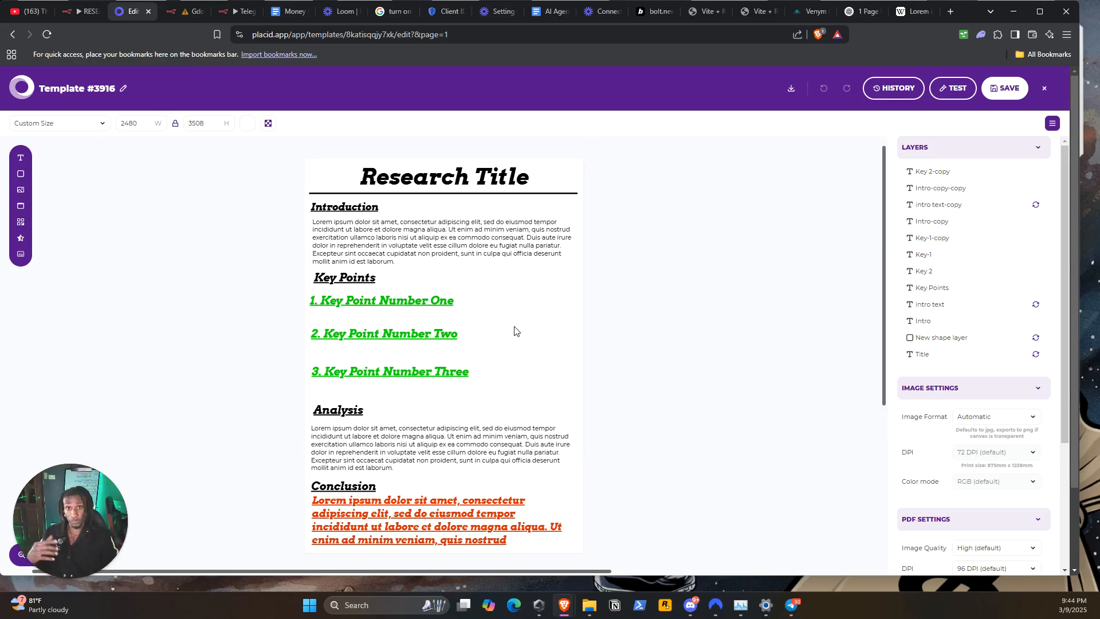
scroll(450, 246, down, 1)
scroll(442, 224, up, 1)
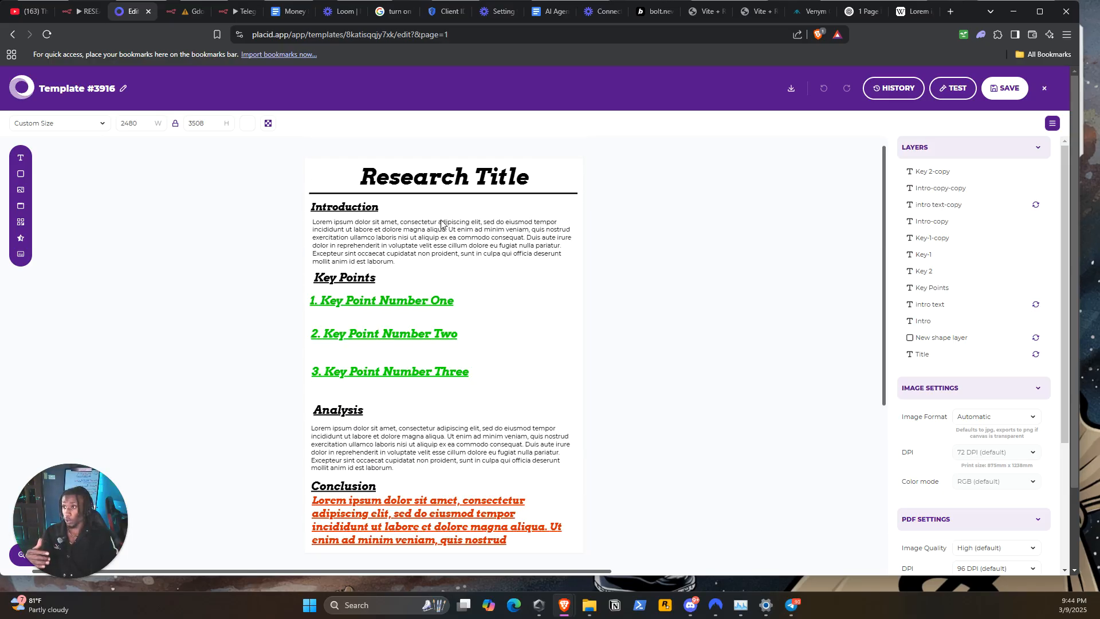
Step: Inspect the template's text layers one by one: title, introduction, key points, analysis and conclusion
click(445, 183)
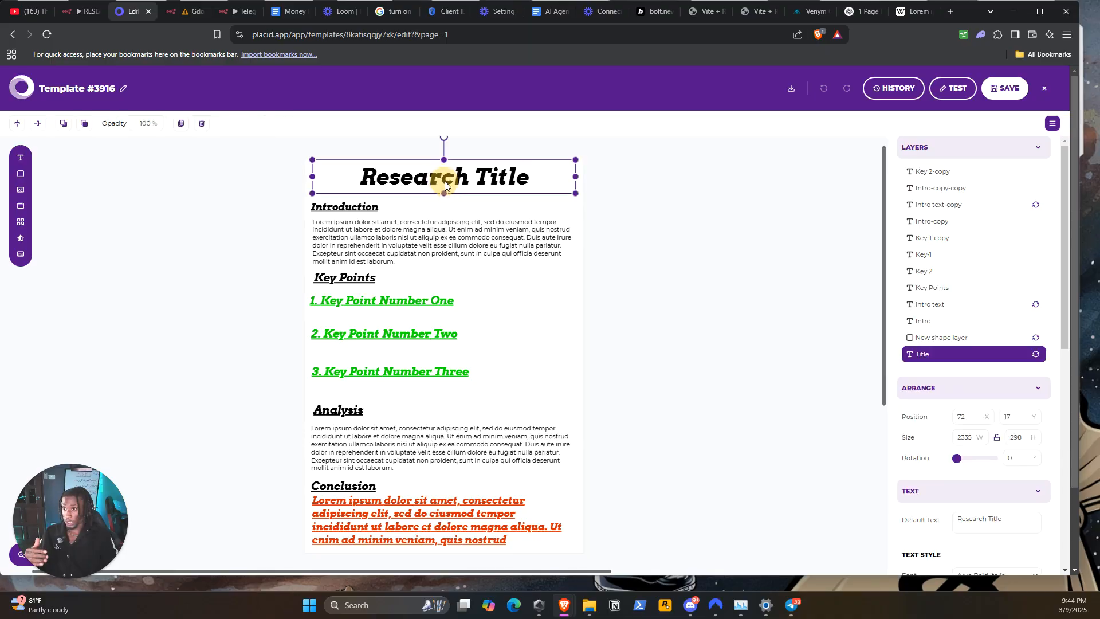
click(383, 207)
click(352, 208)
click(384, 238)
click(354, 303)
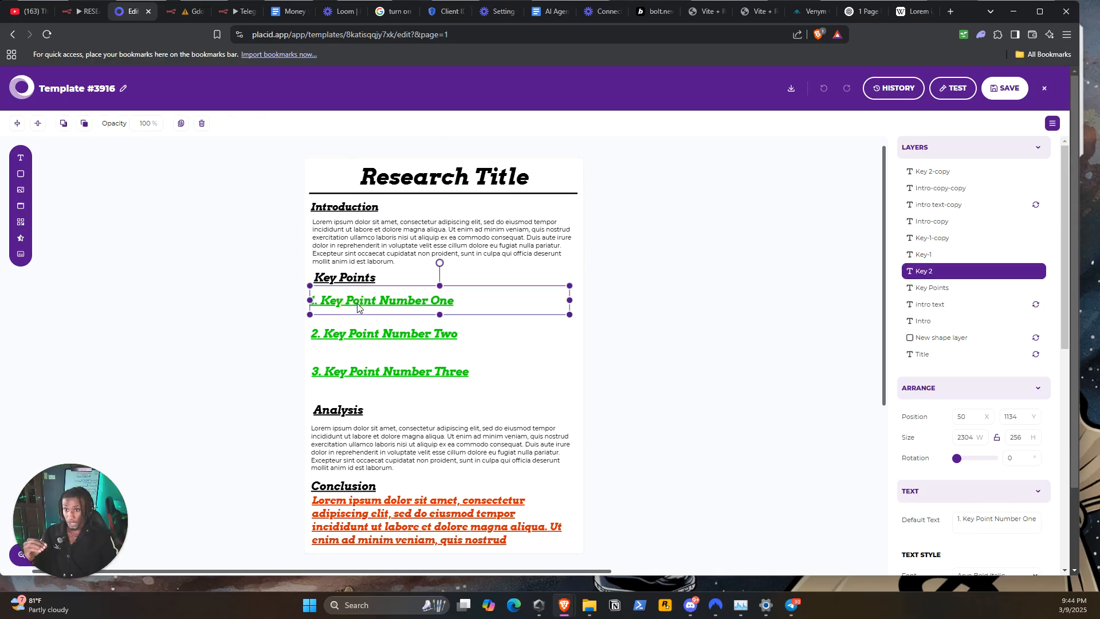
click(385, 339)
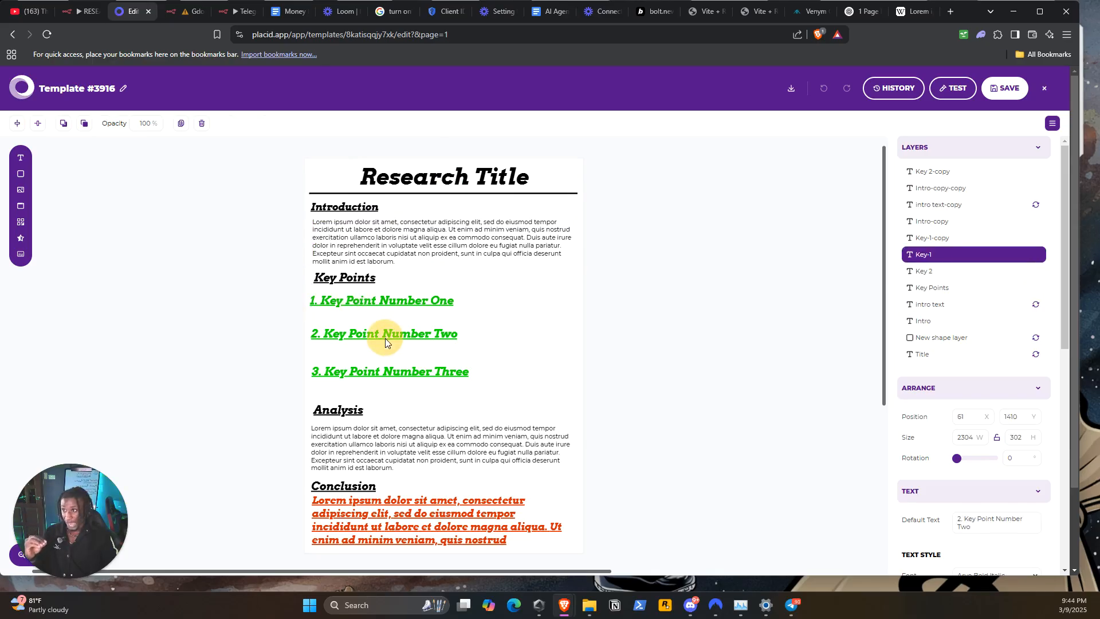
click(407, 378)
click(403, 456)
click(410, 482)
click(447, 438)
scroll(459, 339, up, 2)
click(471, 362)
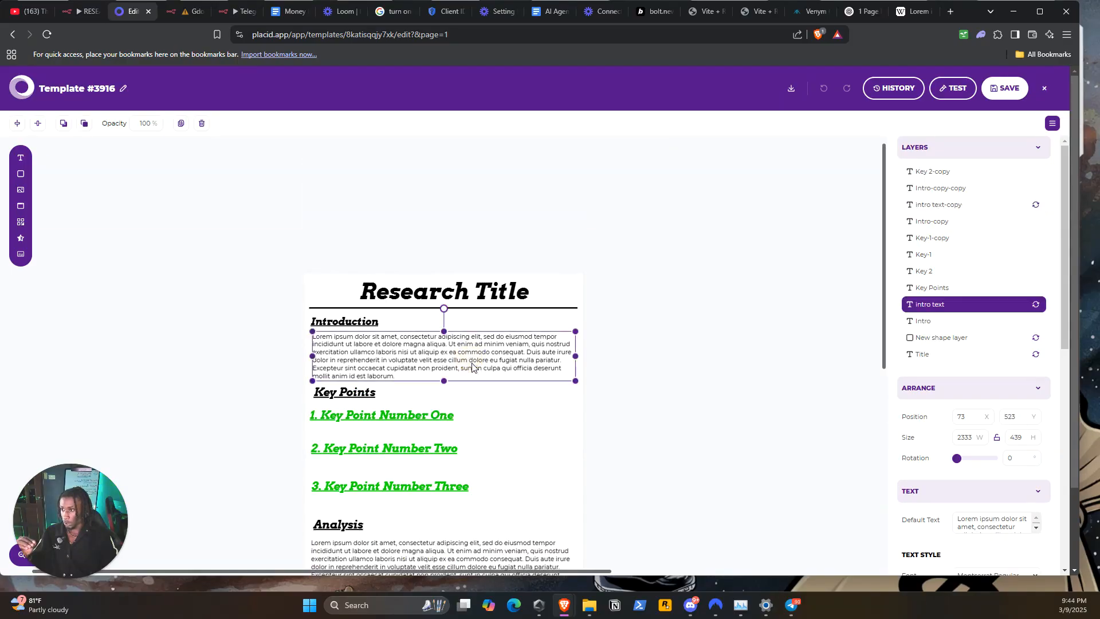
scroll(474, 369, down, 3)
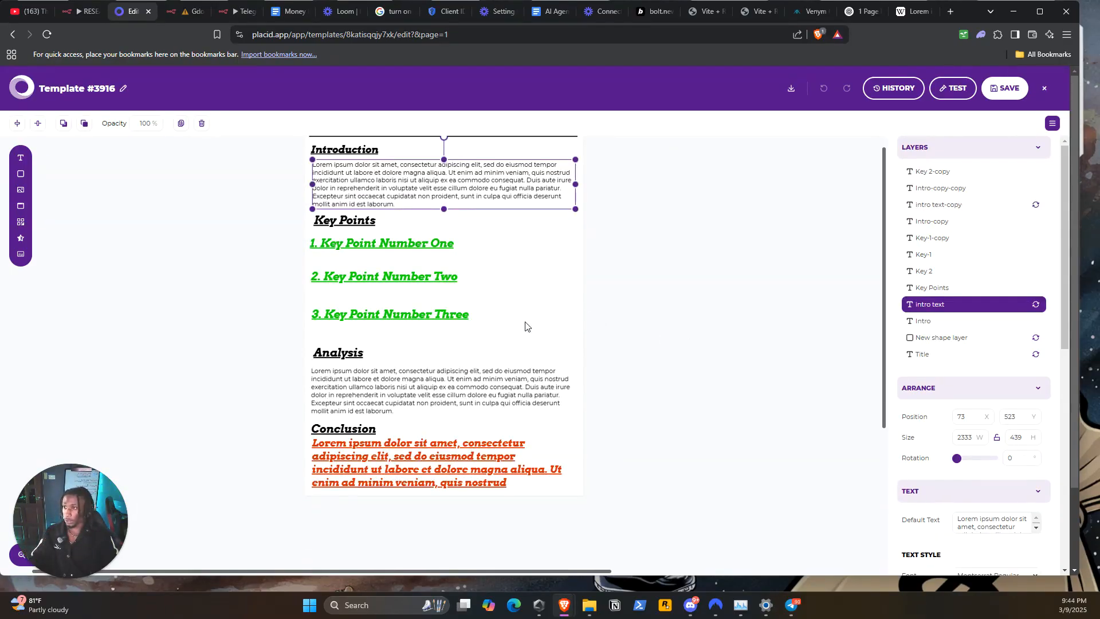
scroll(602, 235, up, 2)
Step: Switch to the RESEARCH CORE workflow in n8n and open the Summarize Web Page Content node to review its prompt text
click(82, 12)
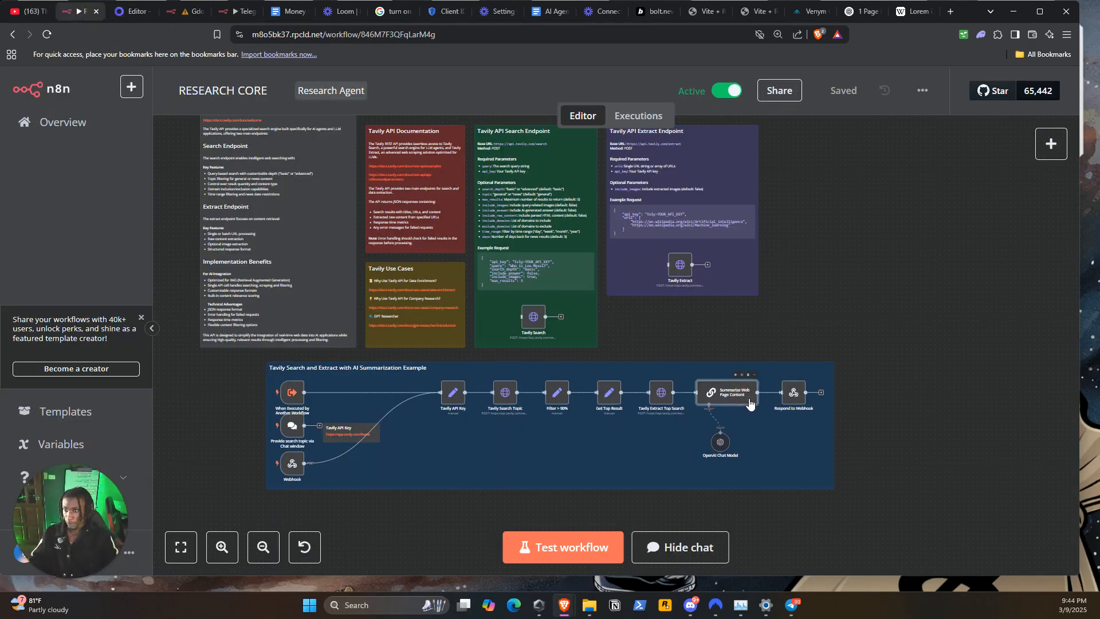
click(218, 557)
click(220, 552)
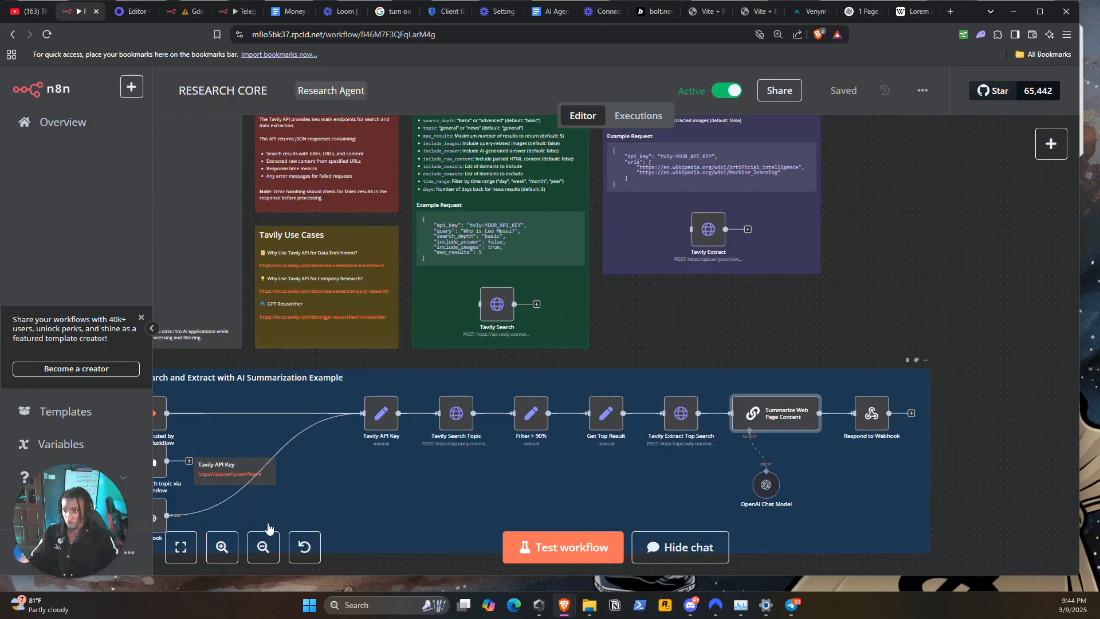
double_click(789, 420)
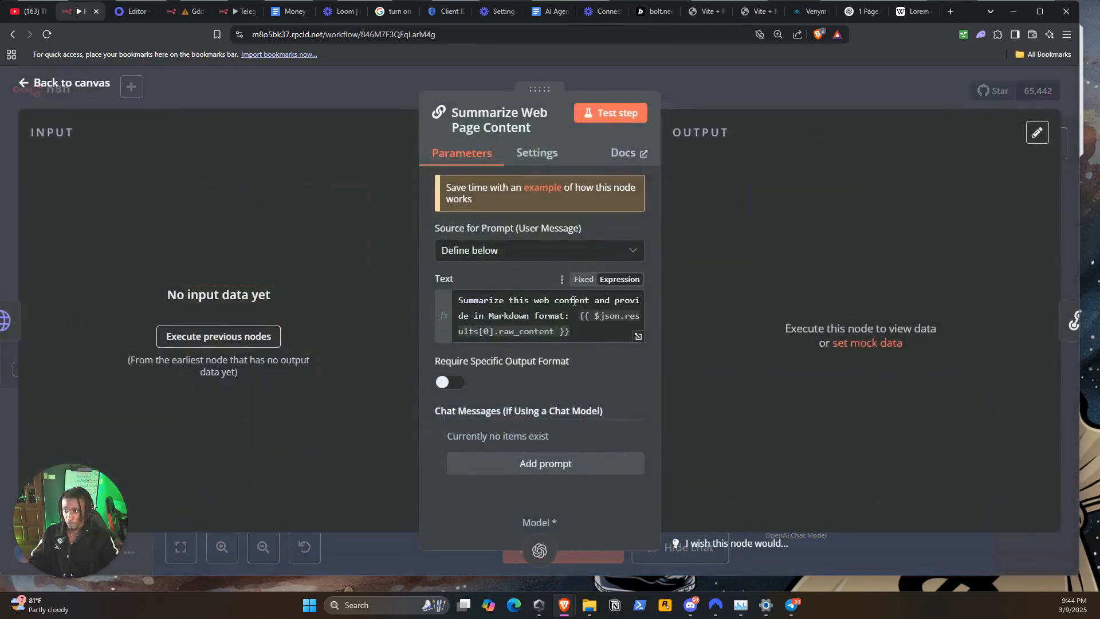
click(502, 296)
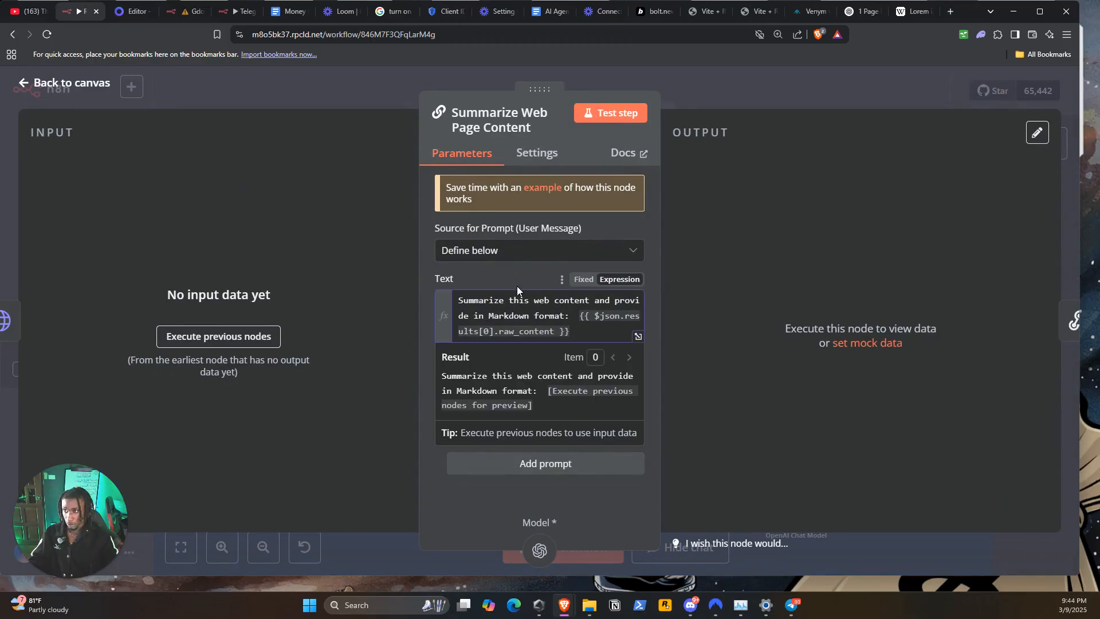
click(520, 286)
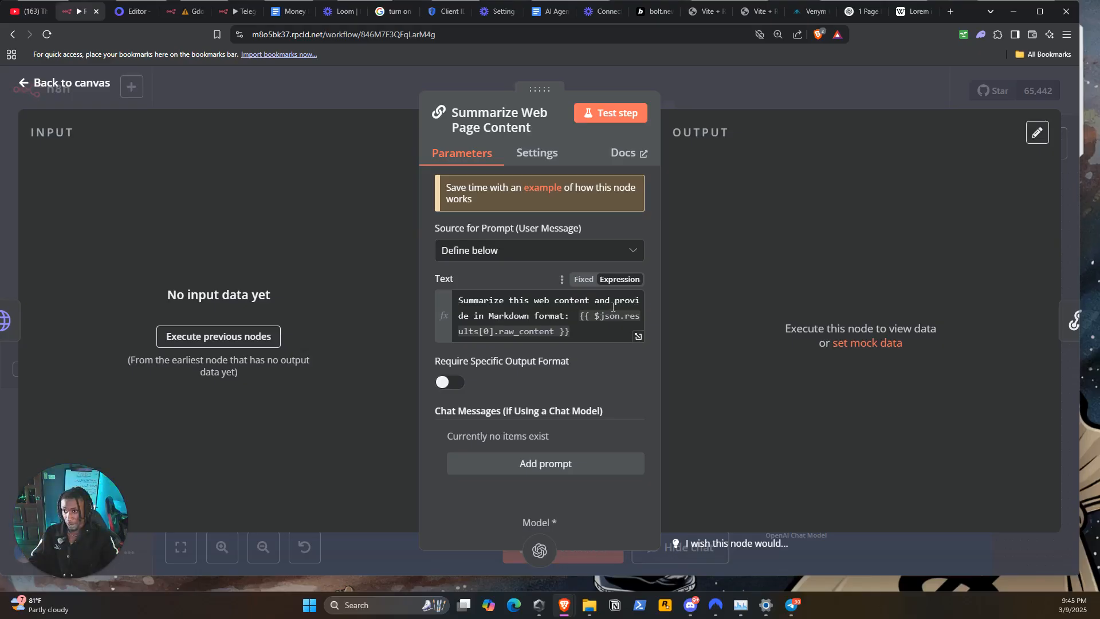
Step: Reword the prompt's instruction to "Summarize this web content according to following format:", keeping the raw_content expression after it
drag(595, 300, 565, 316)
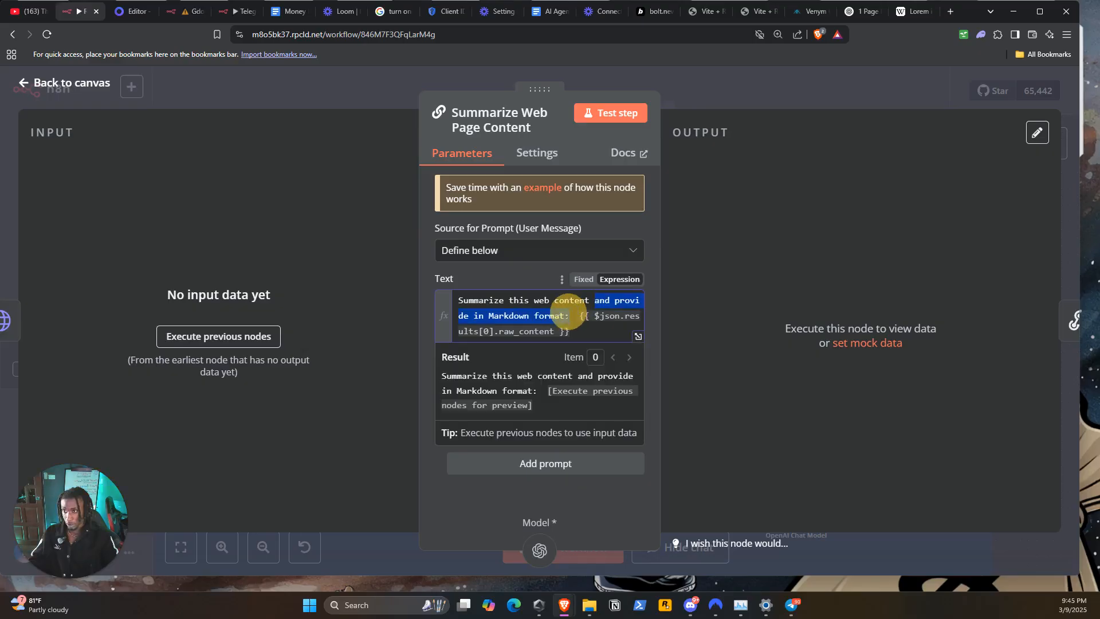
text(according to)
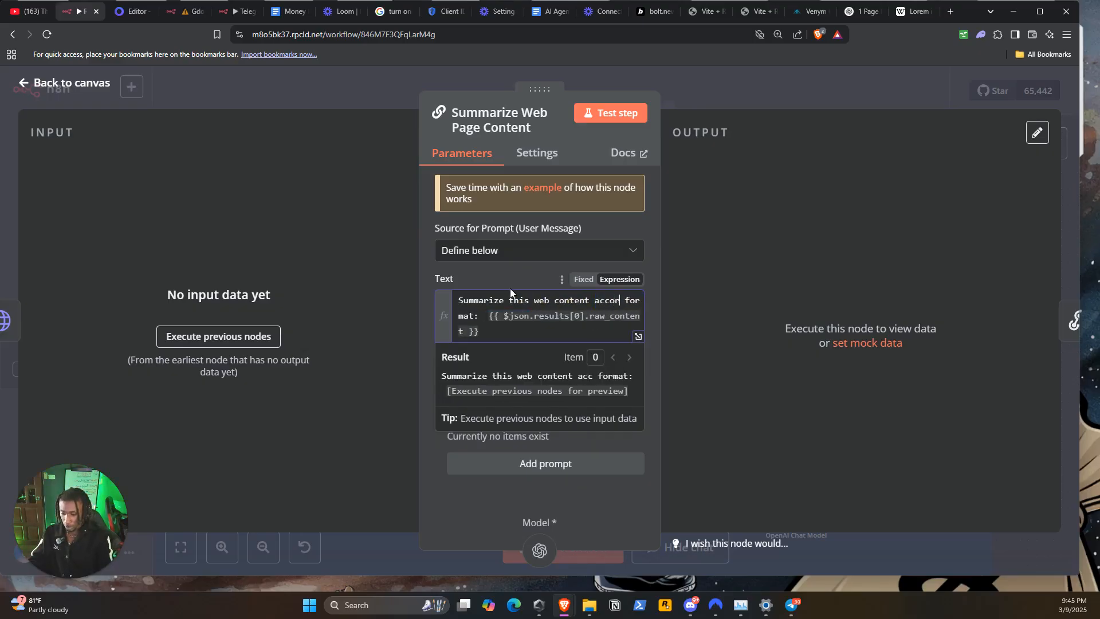
text( following f)
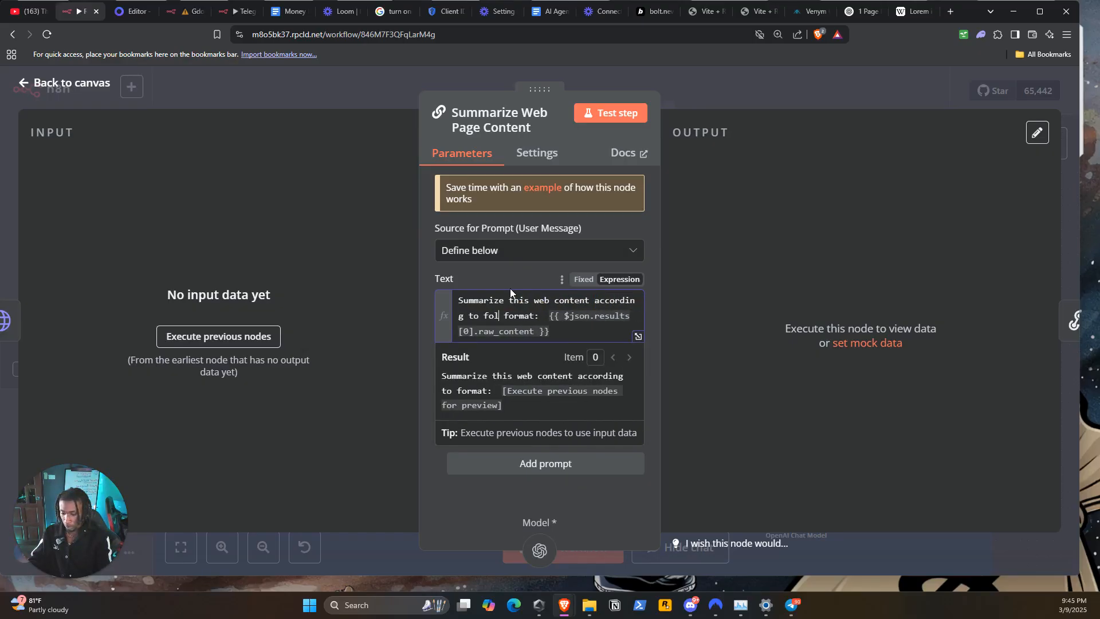
text(ormat)
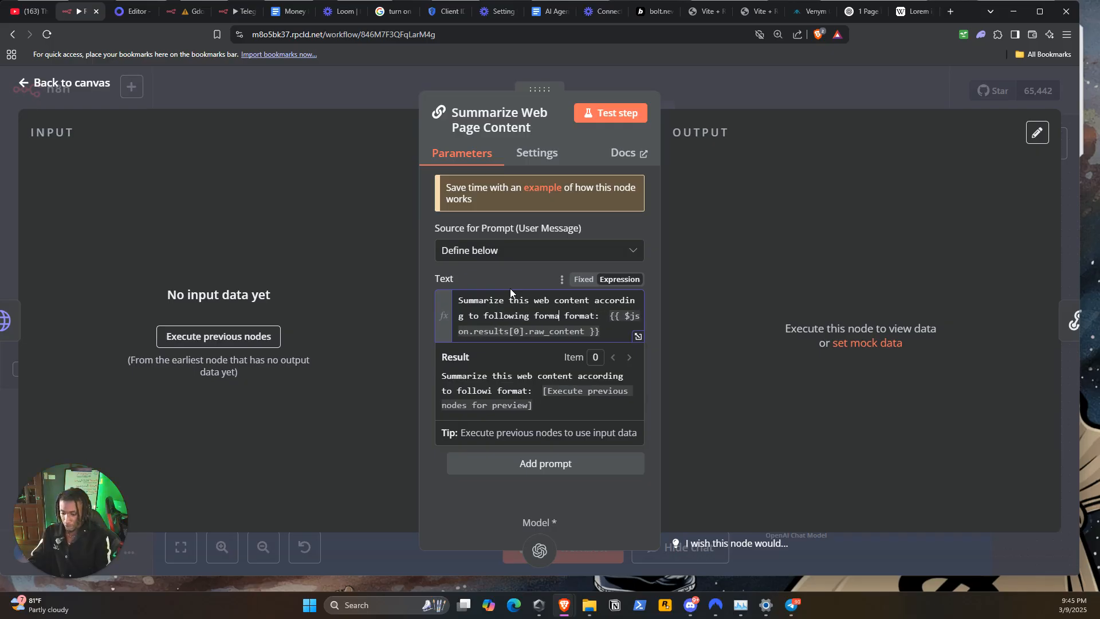
key(BackSpace)
key(BackSpace)
key(BackSpace)
key(BackSpace)
key(BackSpace)
key(BackSpace)
key(BackSpace)
key(BackSpace)
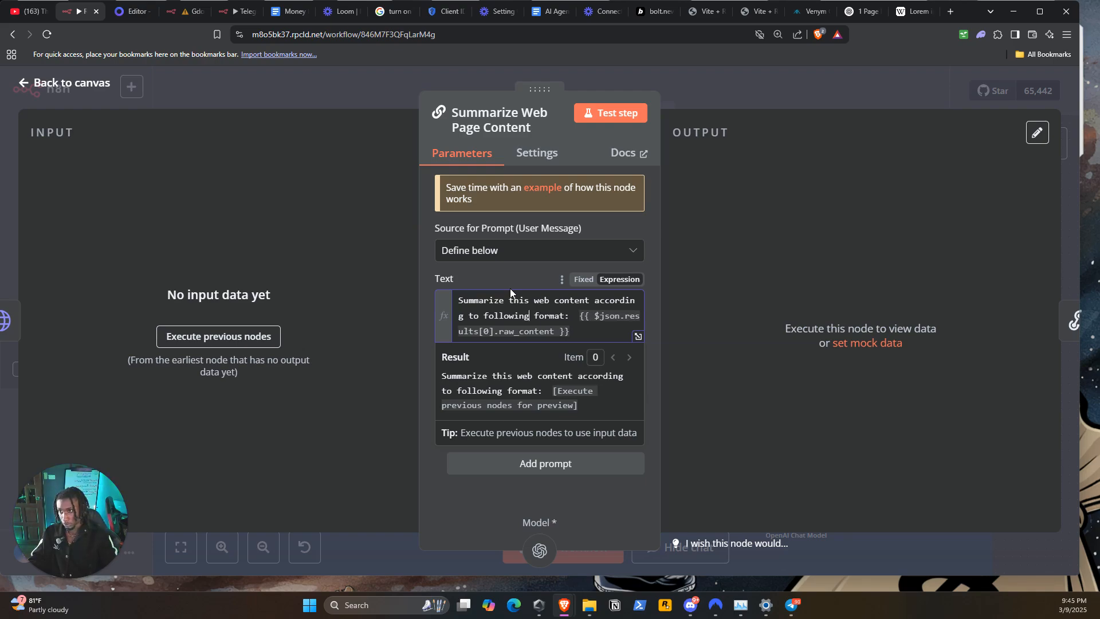
click(617, 537)
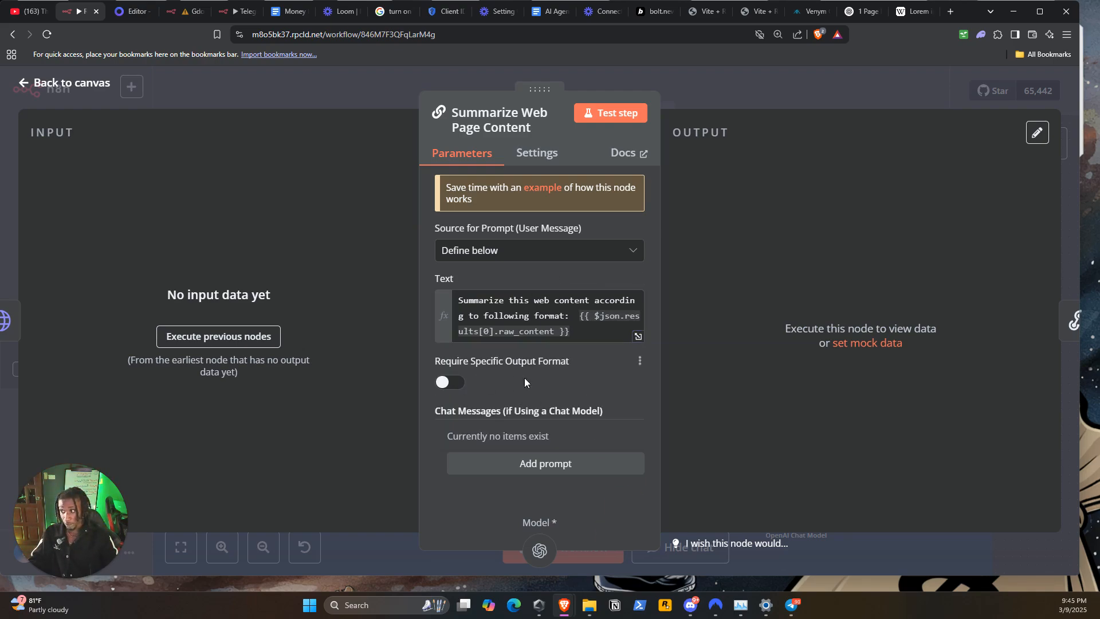
Step: Require a specific output format for the summarize node and attach a Structured Output Parser to it
click(447, 382)
scroll(492, 361, down, 1)
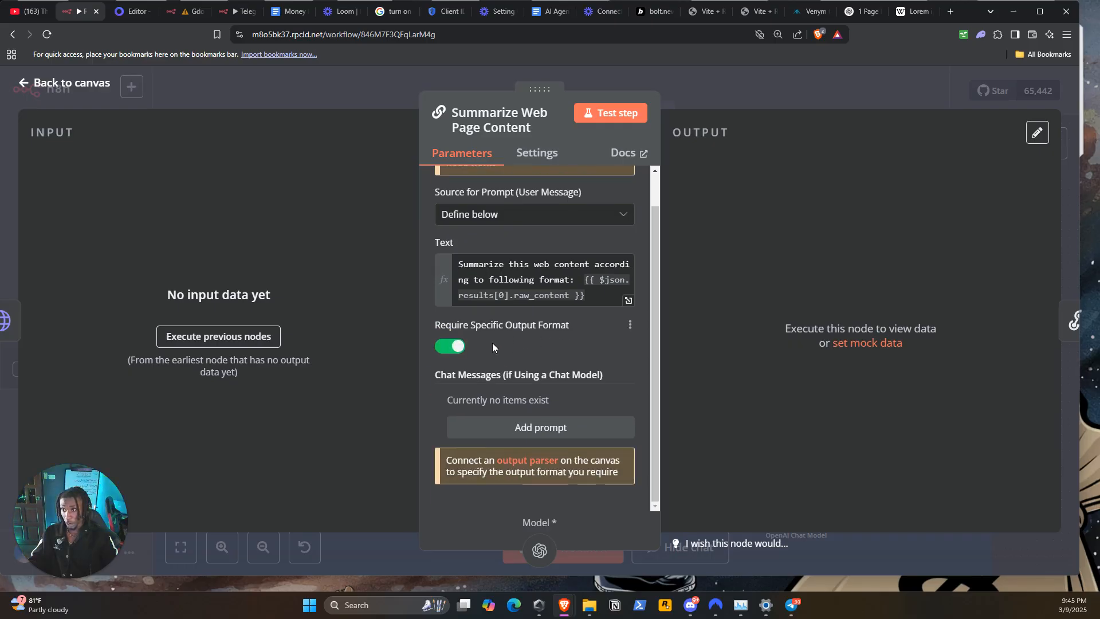
click(533, 460)
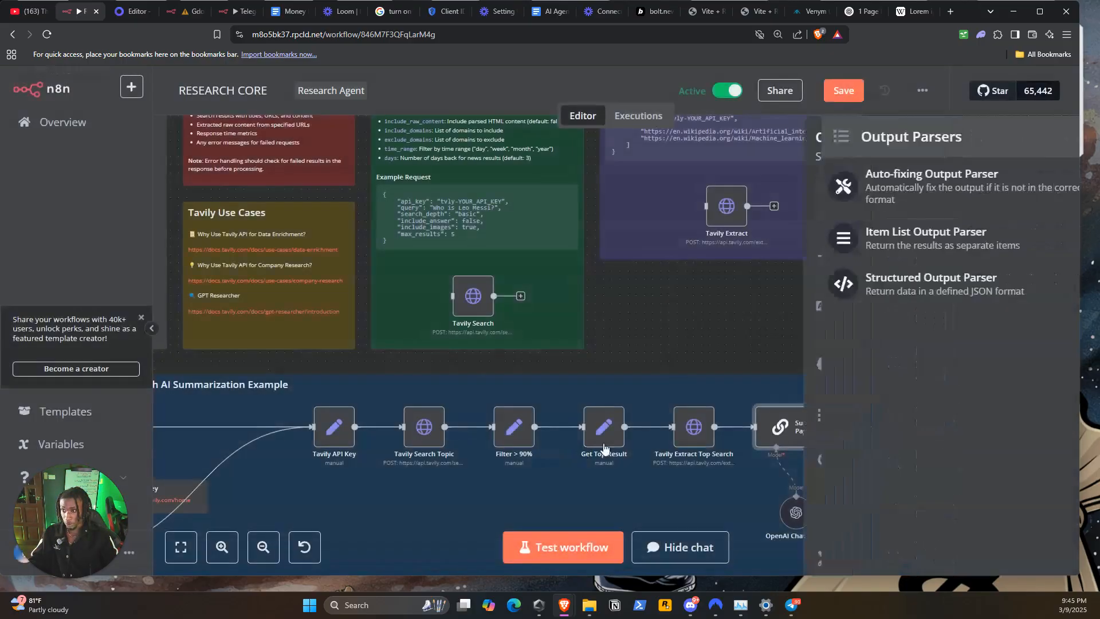
click(895, 291)
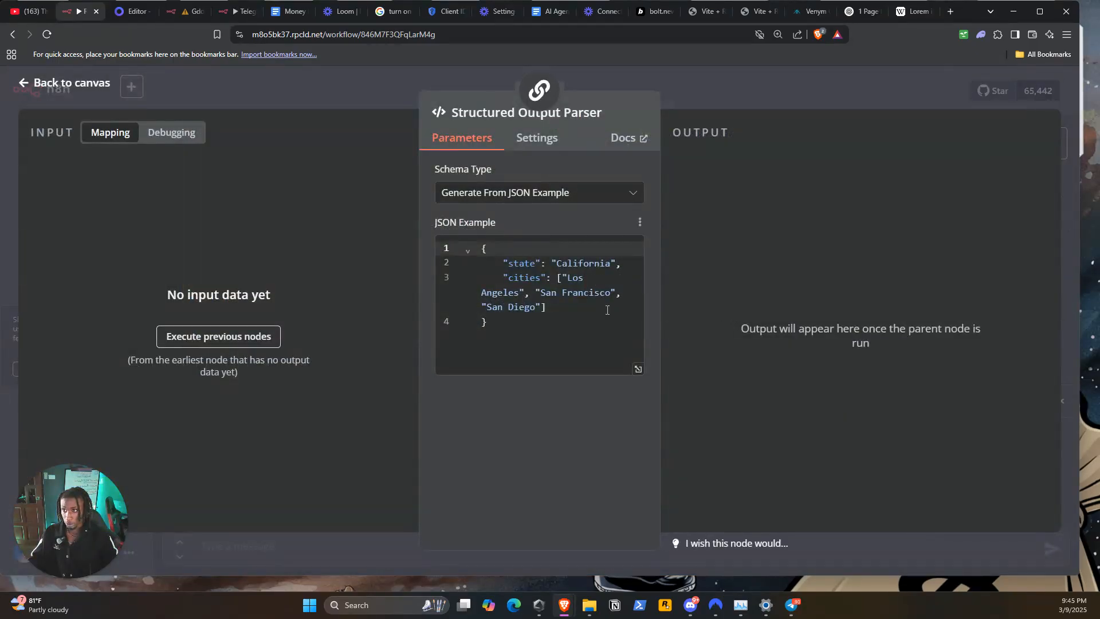
Step: Rename the "state" key in the parser's JSON example to "title", checking the layer names in the Placid template
click(528, 265)
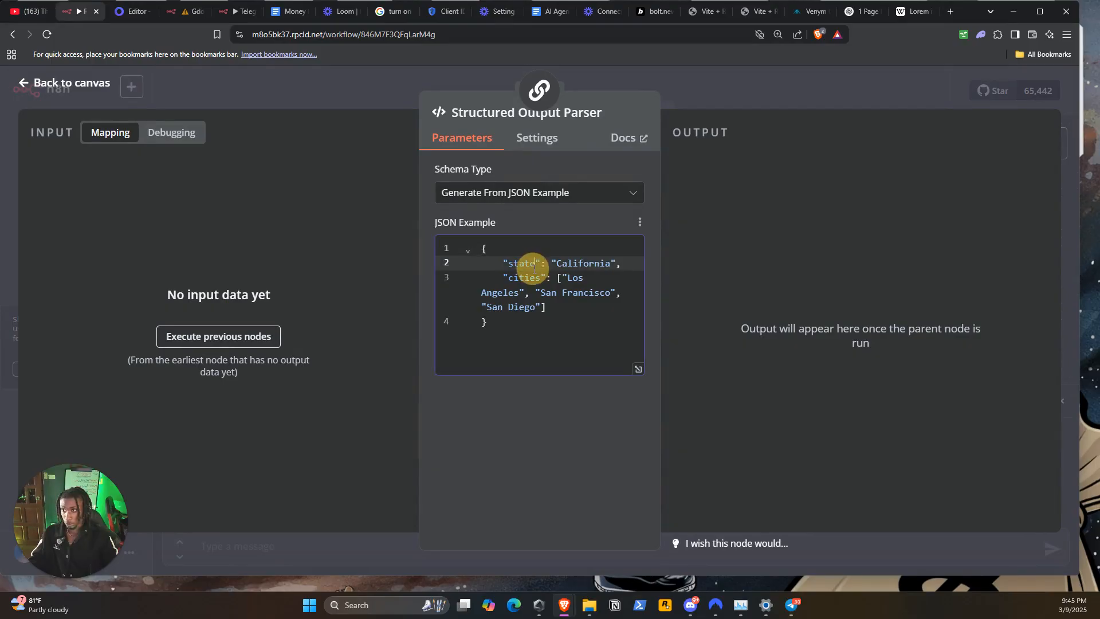
click(511, 260)
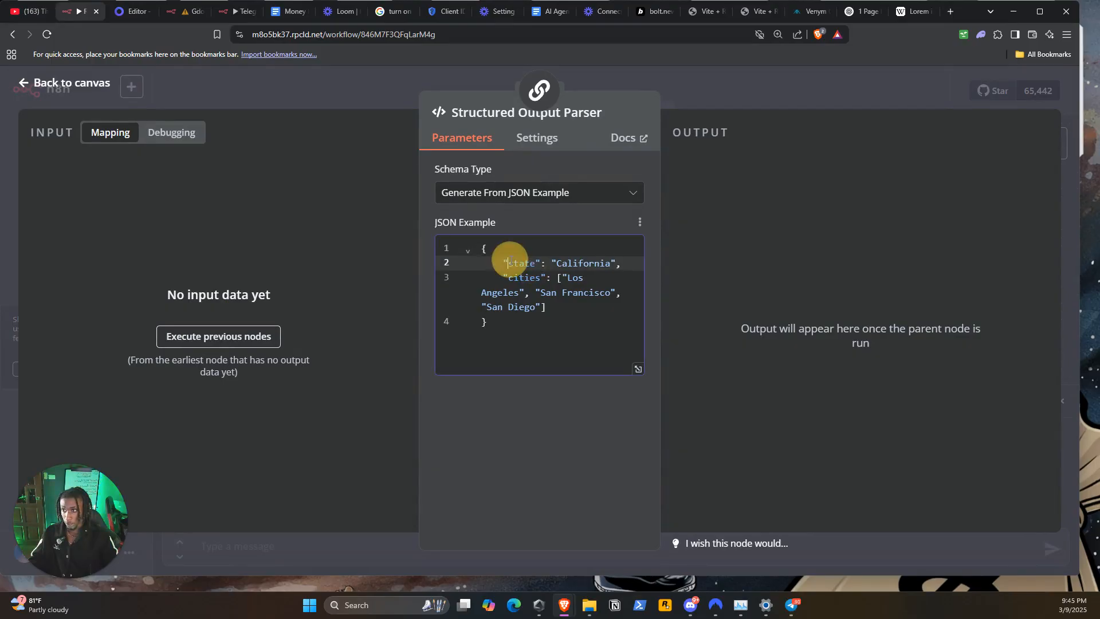
drag(510, 259, 534, 261)
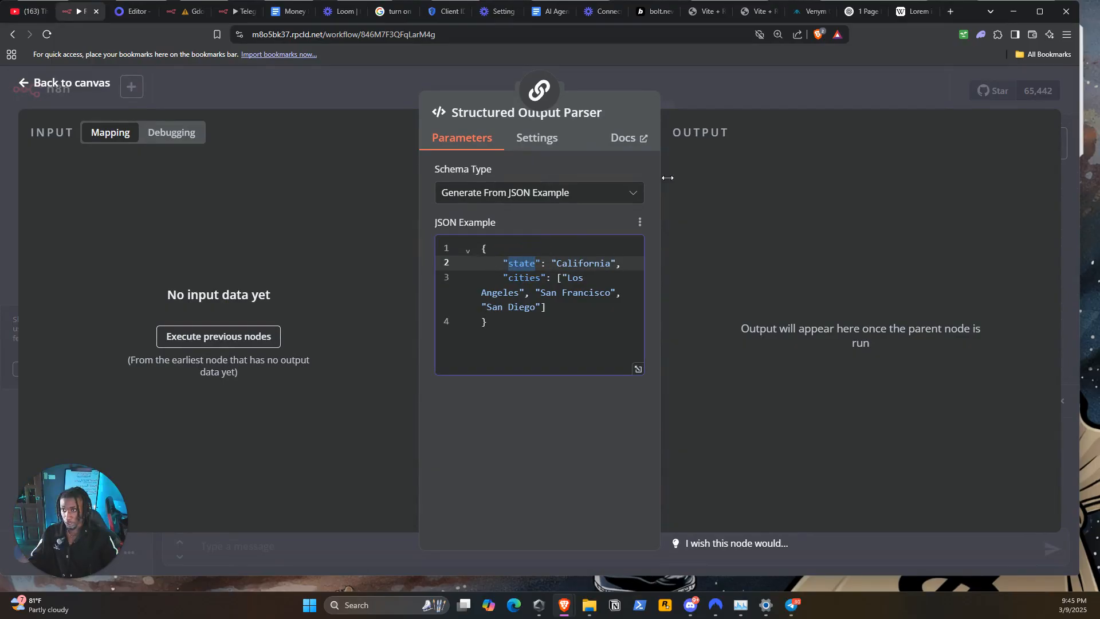
click(140, 16)
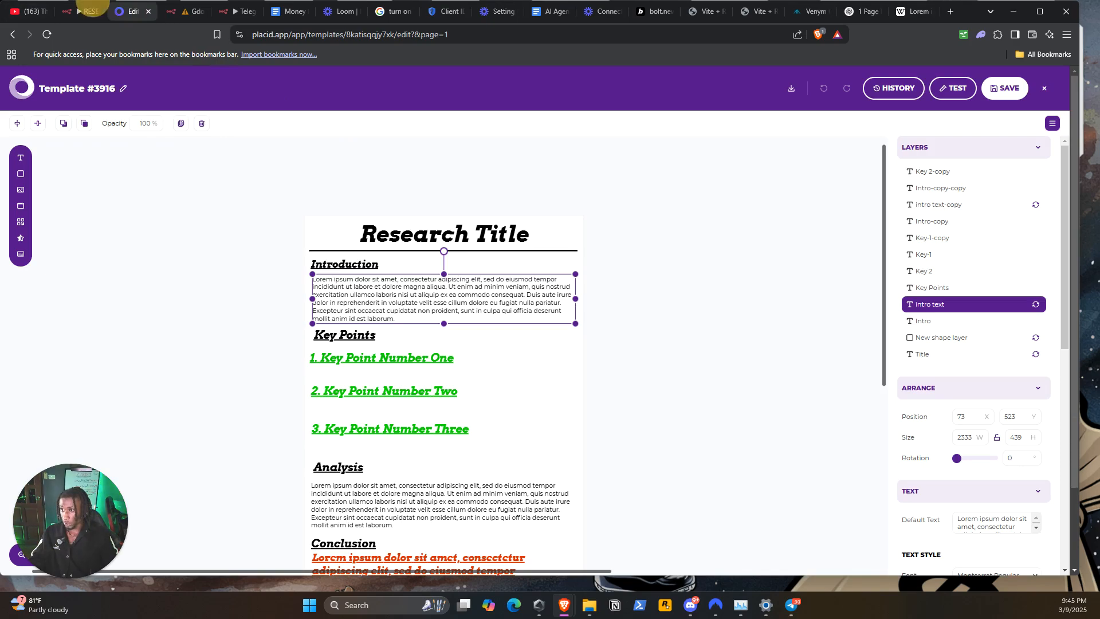
click(85, 11)
text(intro-": "California",)
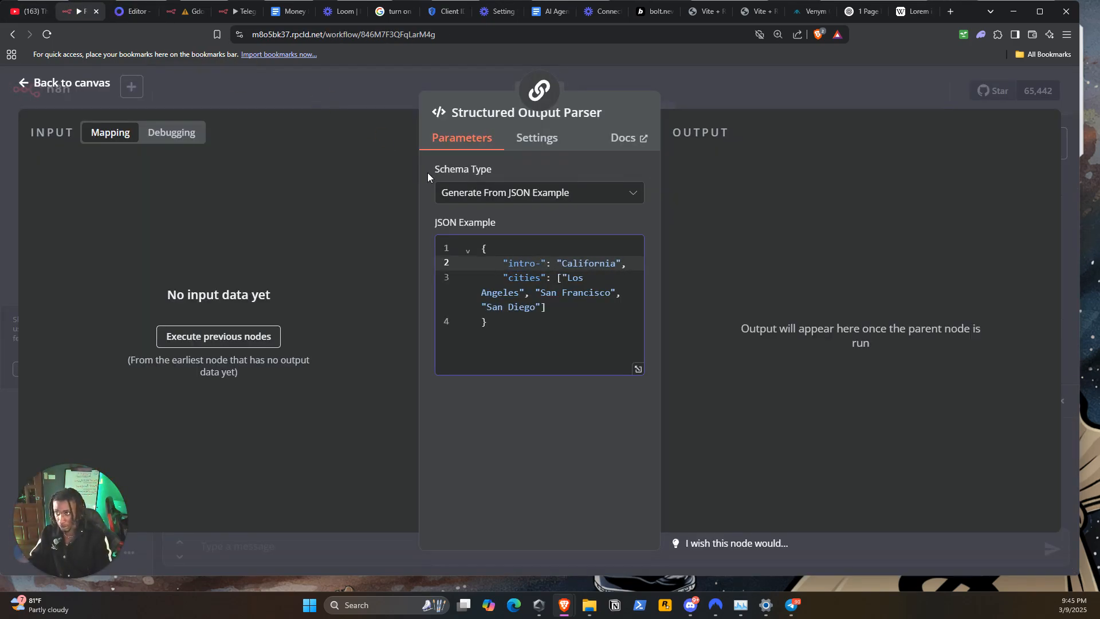
key(BackSpace)
key(BackSpace)
key(BackSpace)
key(BackSpace)
key(BackSpace)
key(BackSpace)
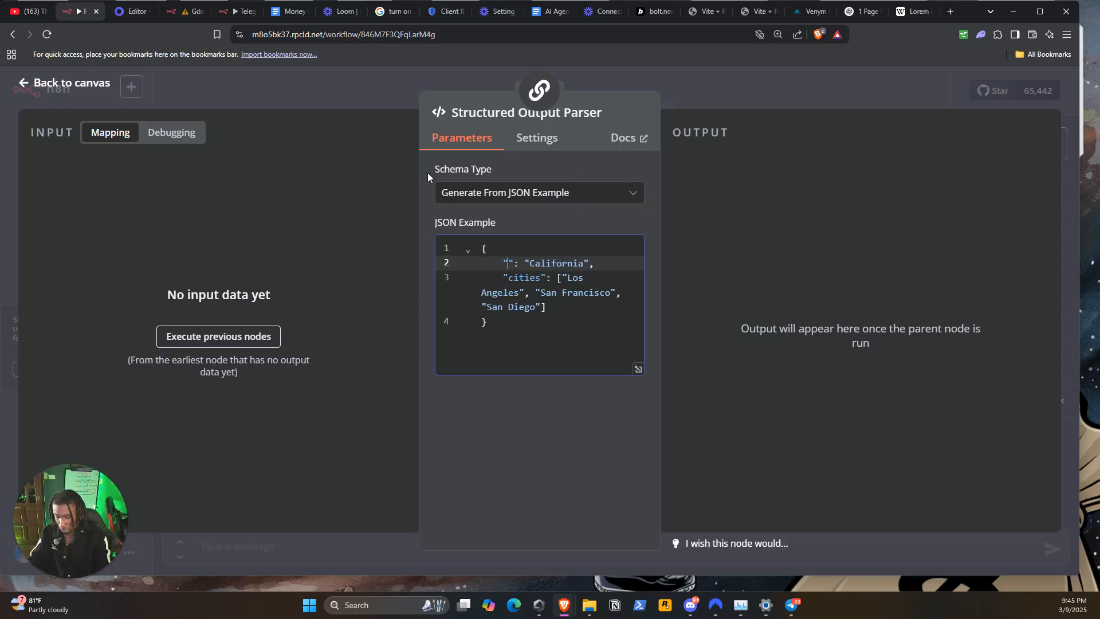
text(title)
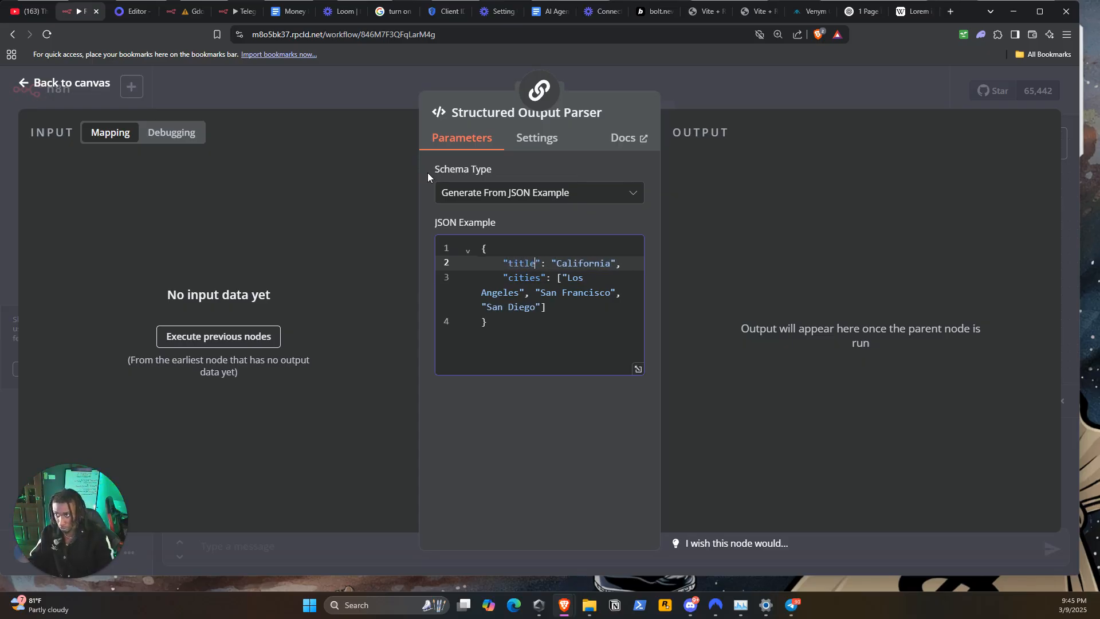
Step: Rename the "cities" key in the JSON example to "intro-text"
click(526, 276)
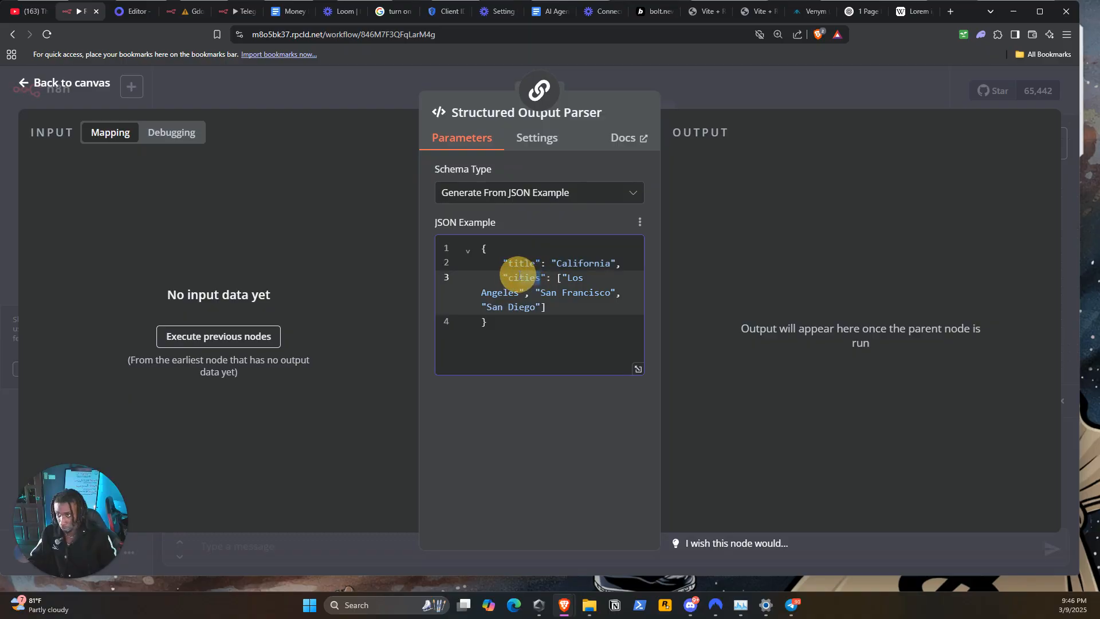
click(511, 277)
drag(512, 277, 541, 277)
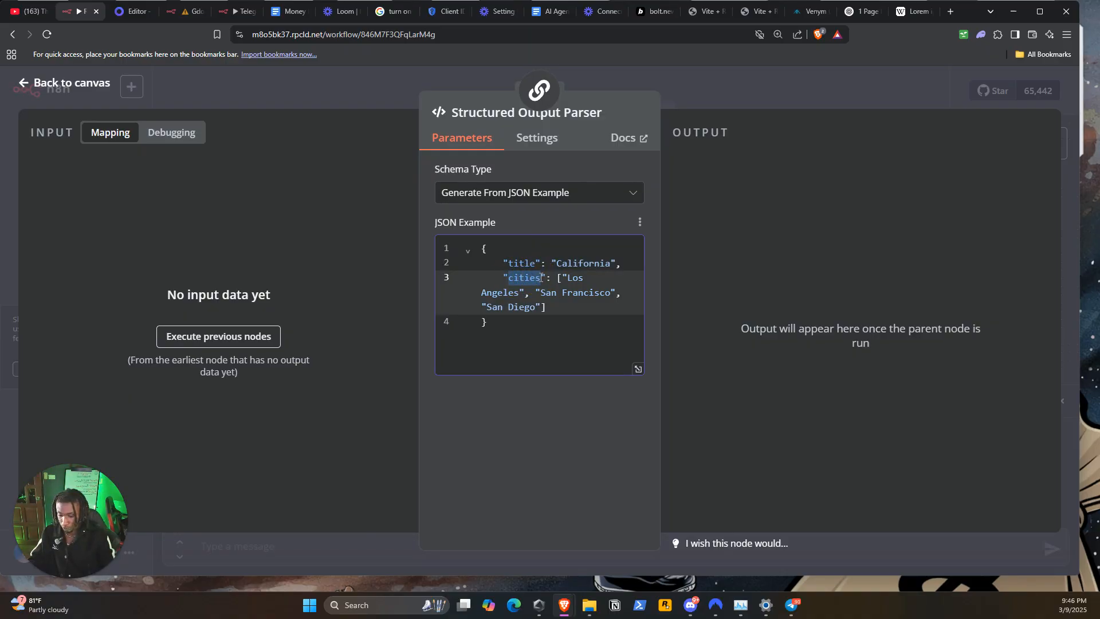
key(BackSpace)
text(intro)
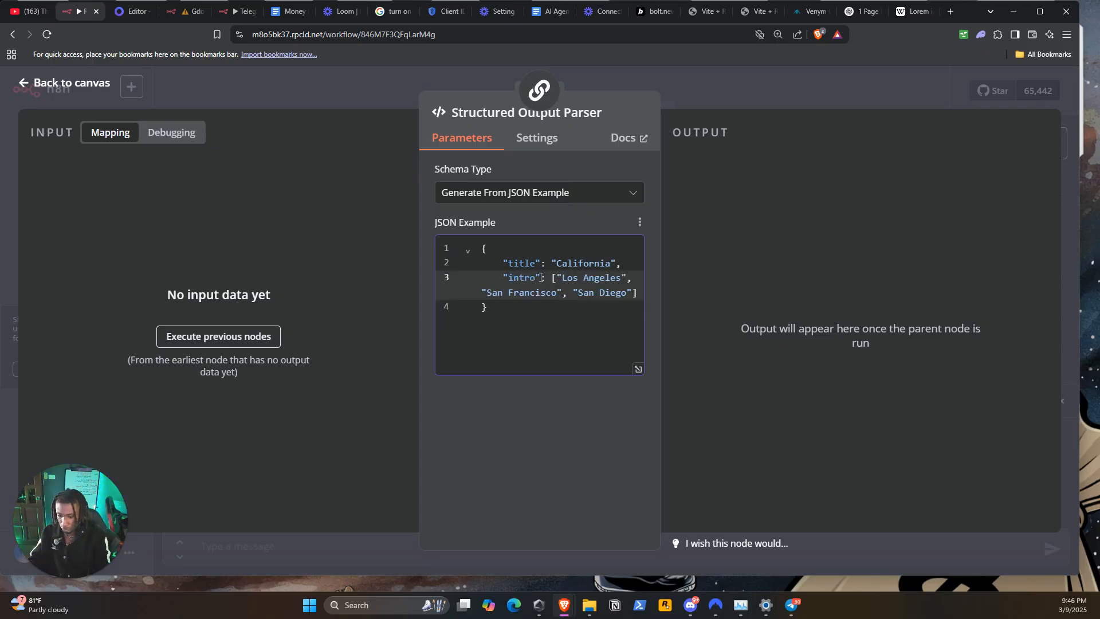
text(_text)
click(540, 277)
key(BackSpace)
text(-text)
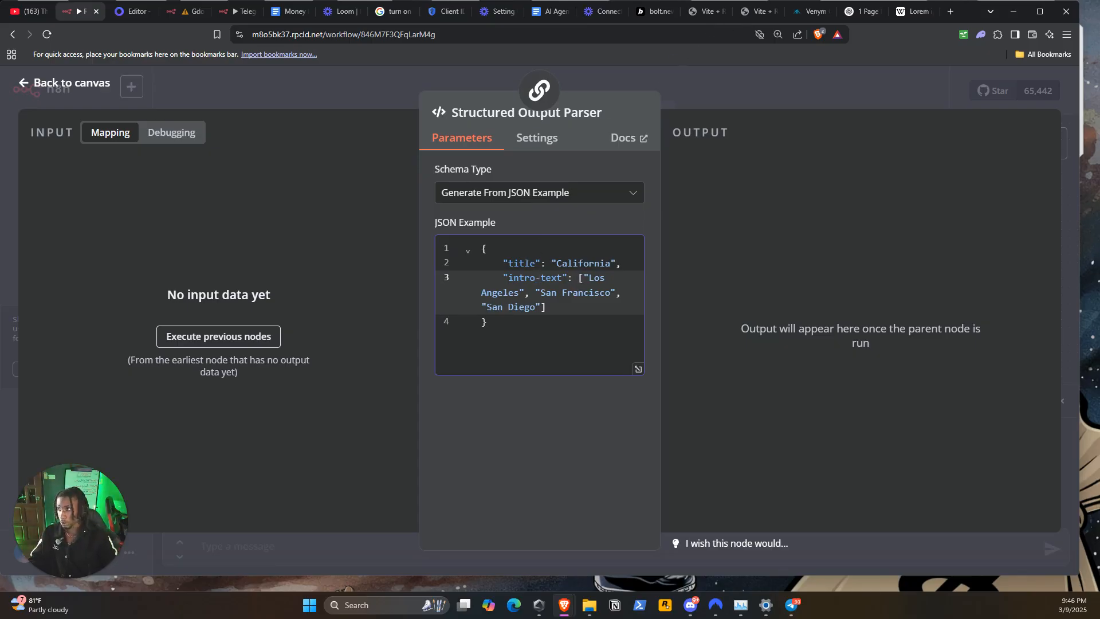
Step: Compare the keys with the Placid layer names and capitalize the first key in n8n as "Title"
click(140, 11)
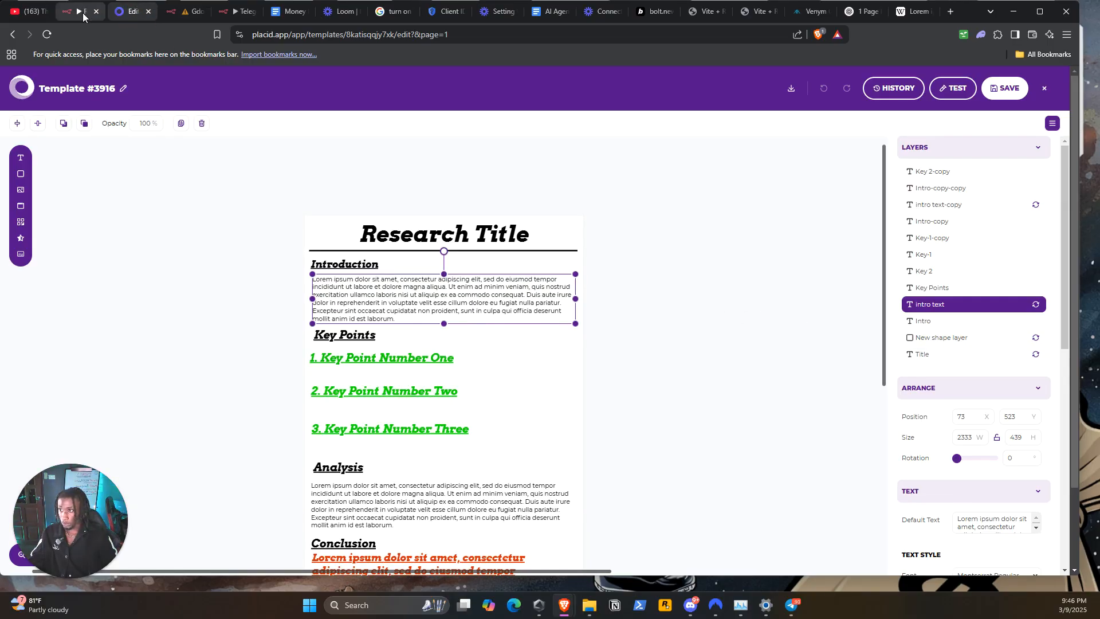
click(81, 12)
click(512, 261)
key(BackSpace)
Step: Switch to the Placid template and rename the Key Point Number One text layer to "Key-2"
click(127, 10)
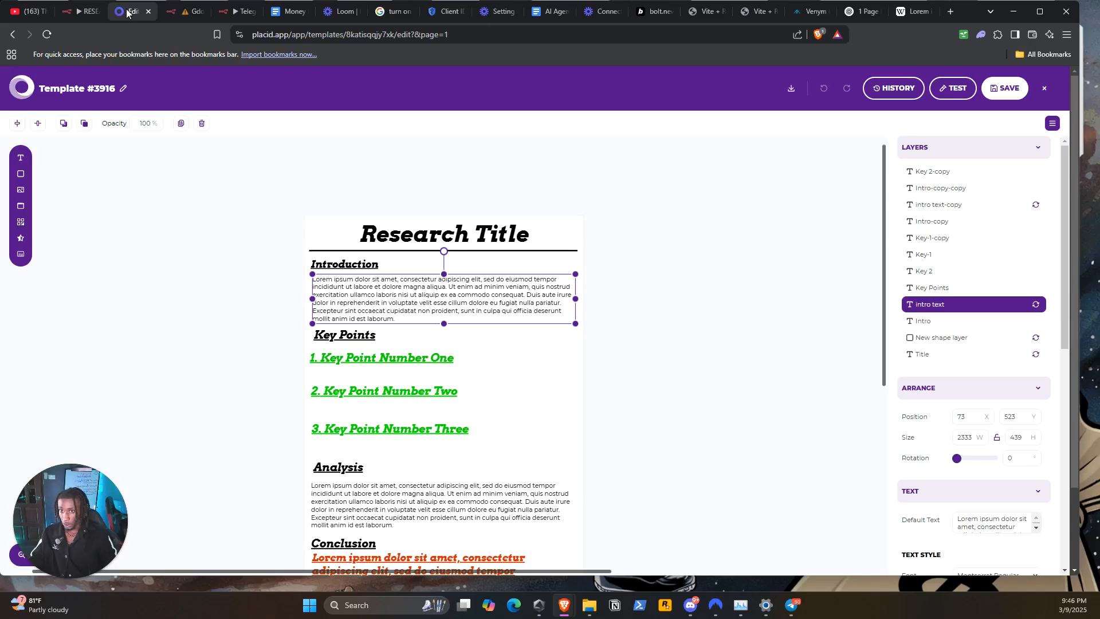
click(326, 361)
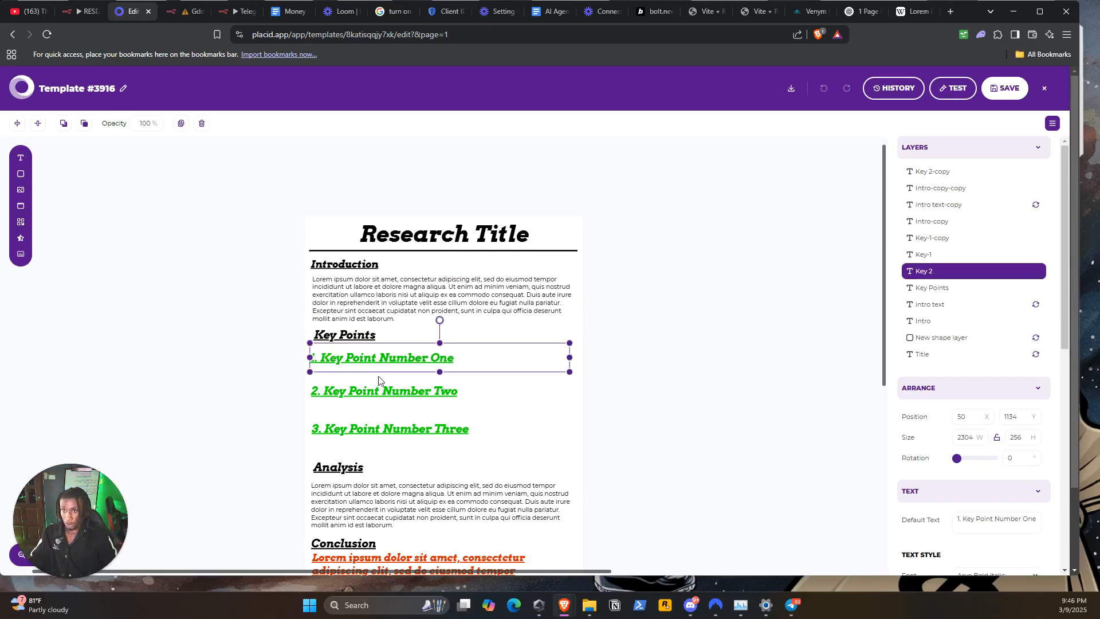
double_click(923, 271)
click(910, 271)
click(442, 101)
key(BackSpace)
text(-2)
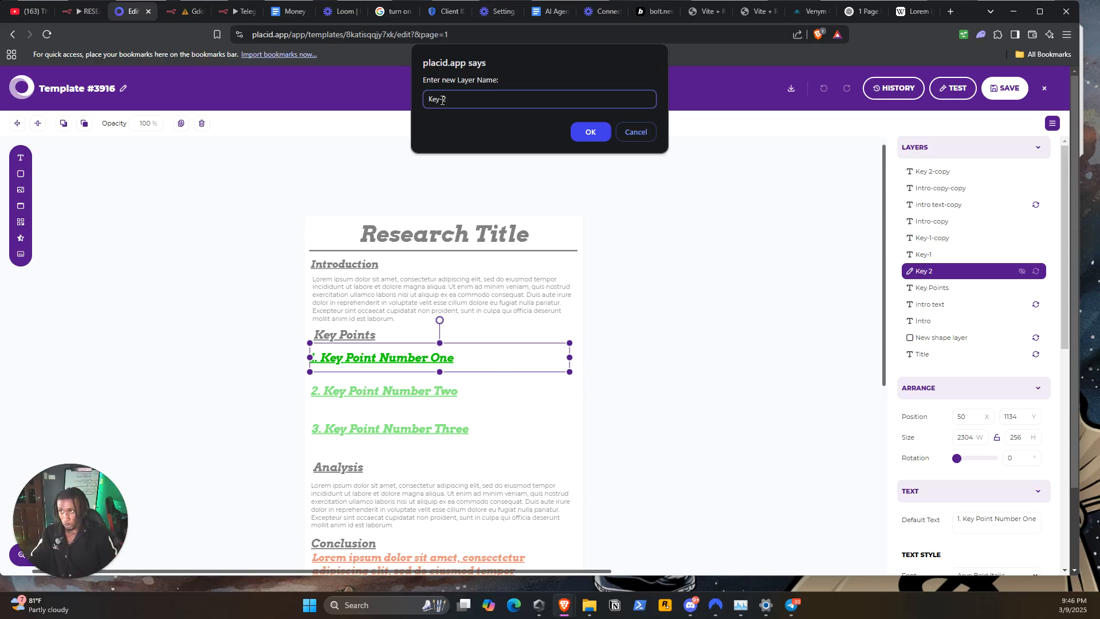
click(600, 137)
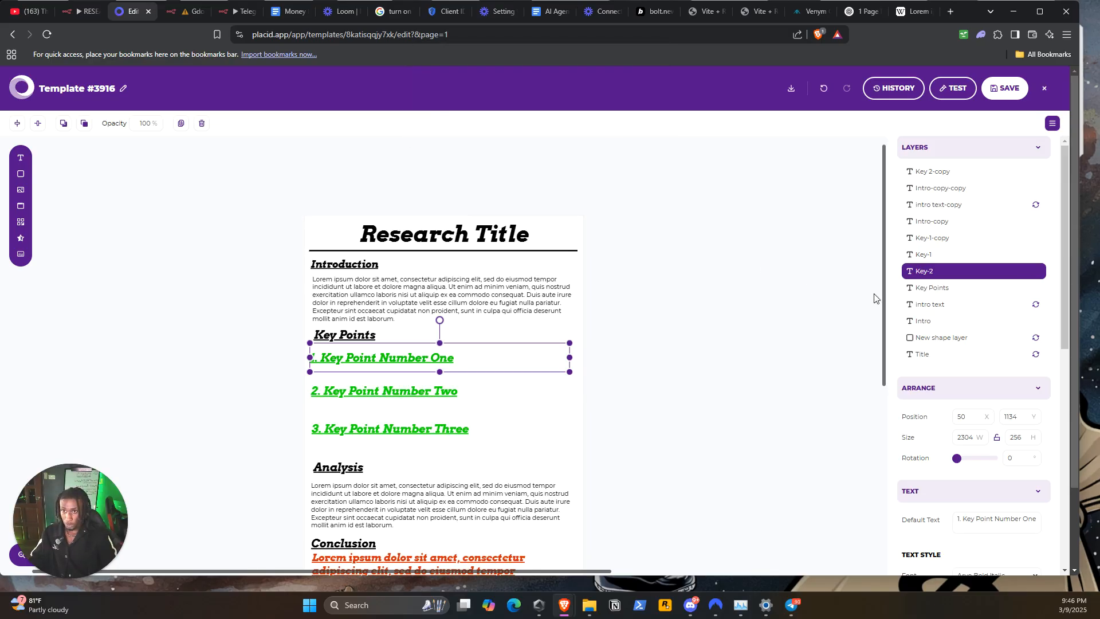
Step: Rename the Key Point Number Three text layer to "Key-3"
click(456, 429)
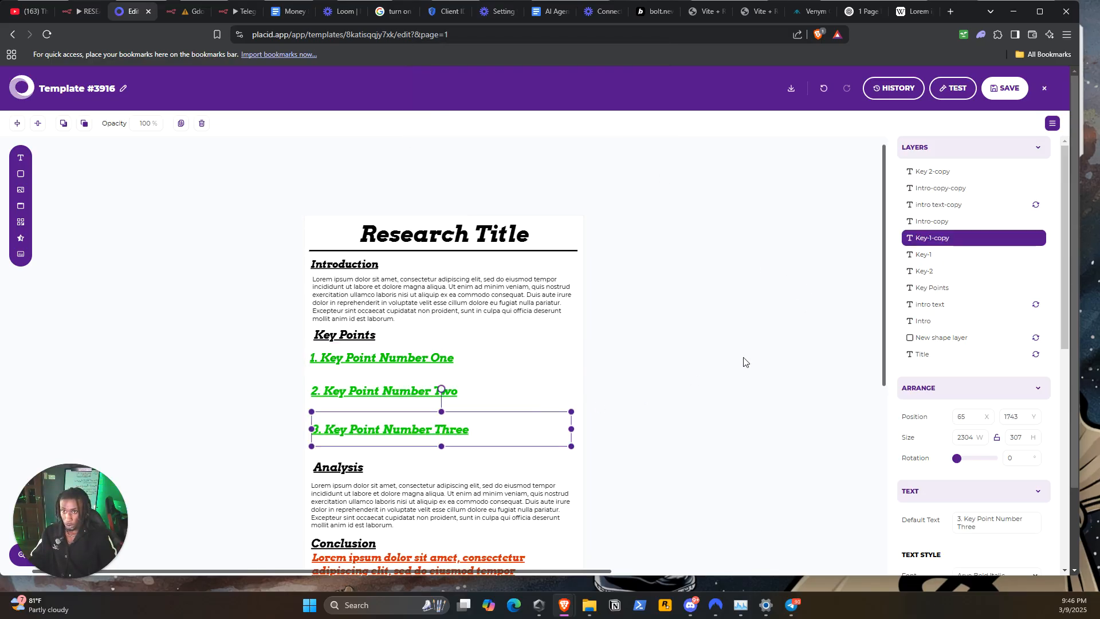
click(905, 238)
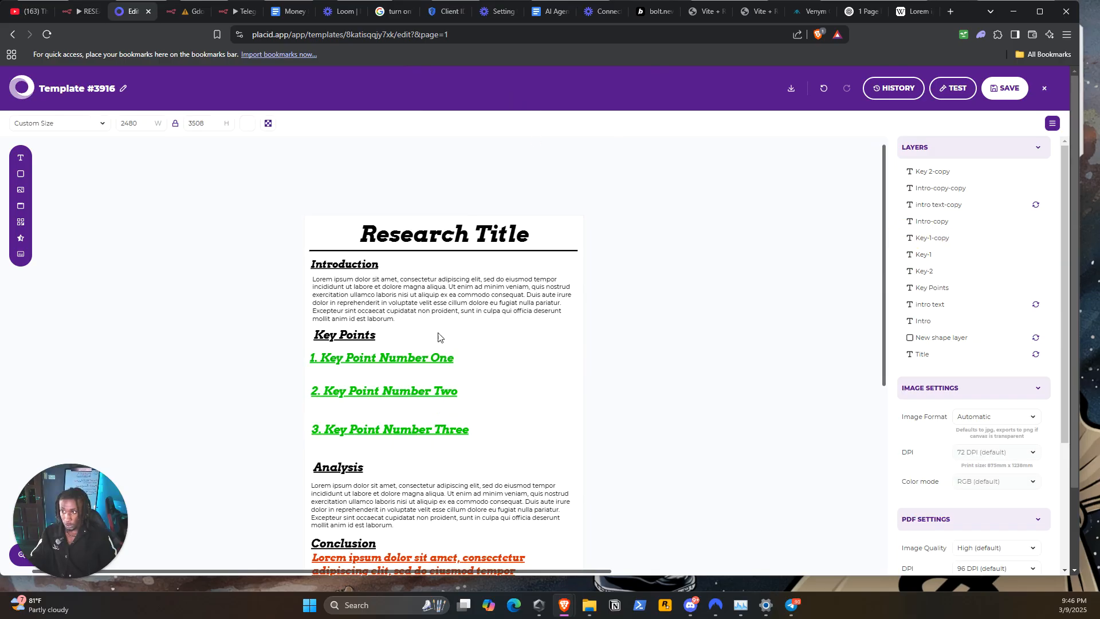
click(420, 429)
click(909, 239)
text(Key-3)
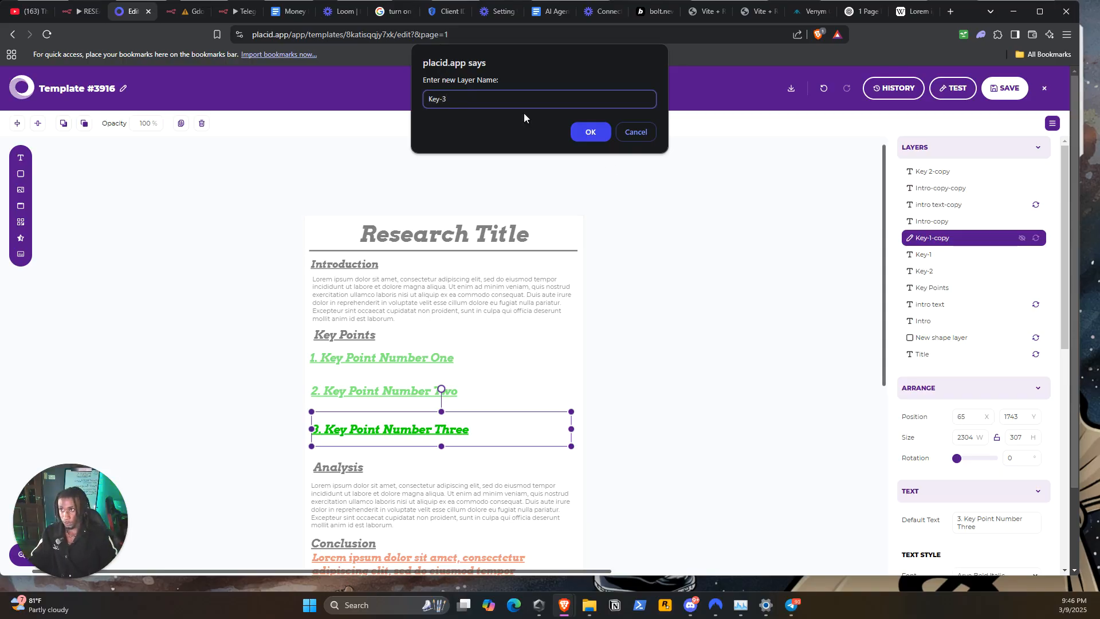
click(590, 132)
Step: Return to the n8n parser and replace the intro-text list of cities with the value "Intro-text", followed by a comma
key(ctrl+shift+Tab)
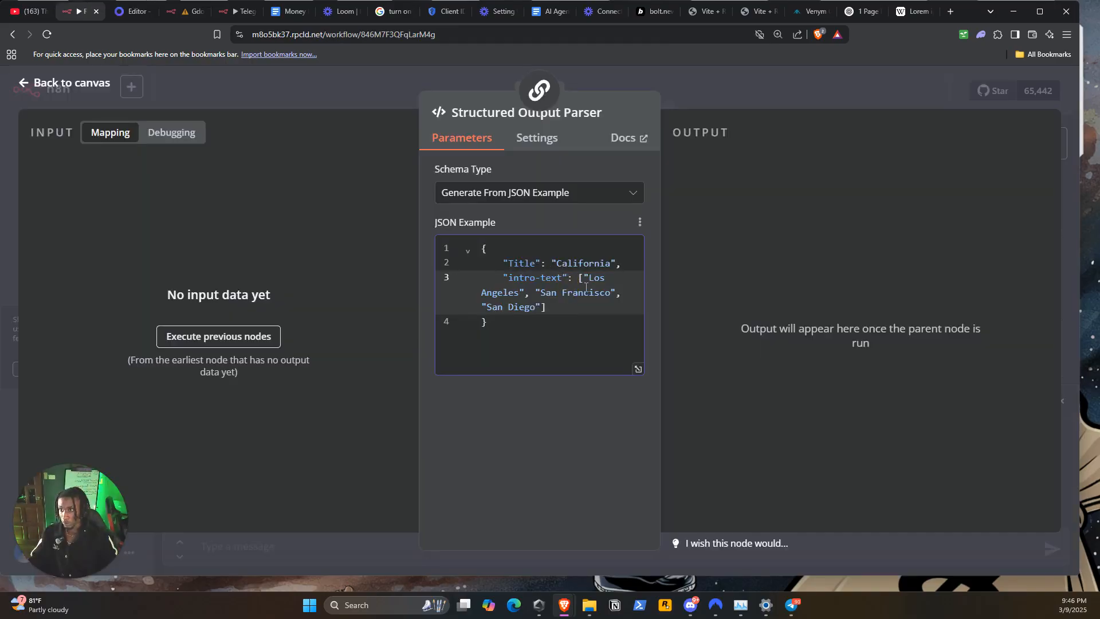
drag(580, 278, 597, 306)
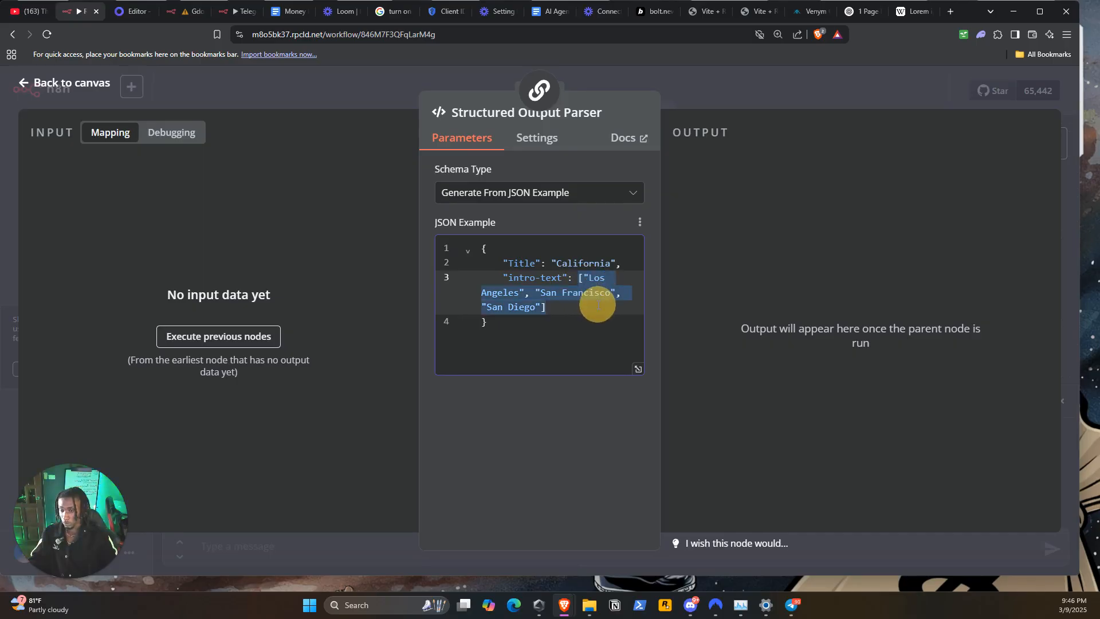
key(BackSpace)
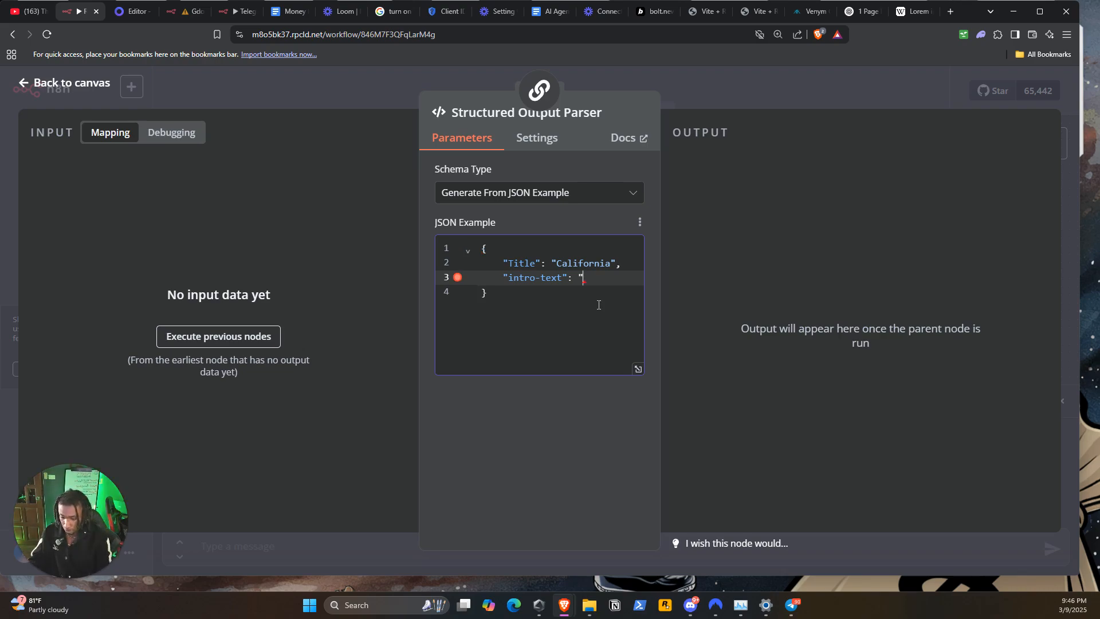
text(ro-text",)
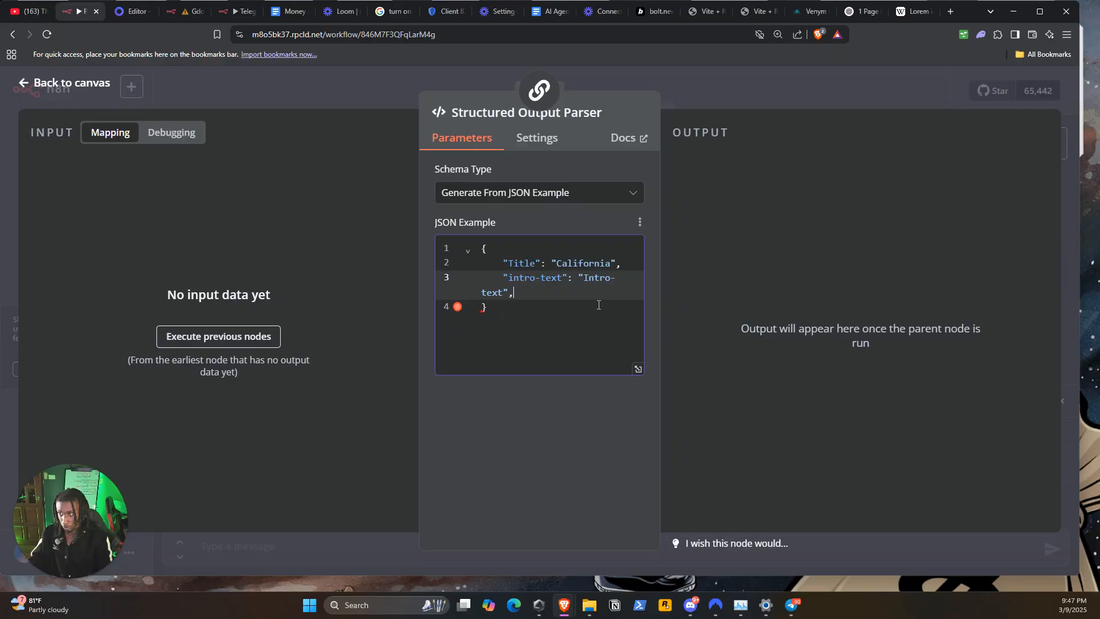
Step: Add a "Key-1" entry with the value "Key Point 1" on a new line below intro-text
key(Return)
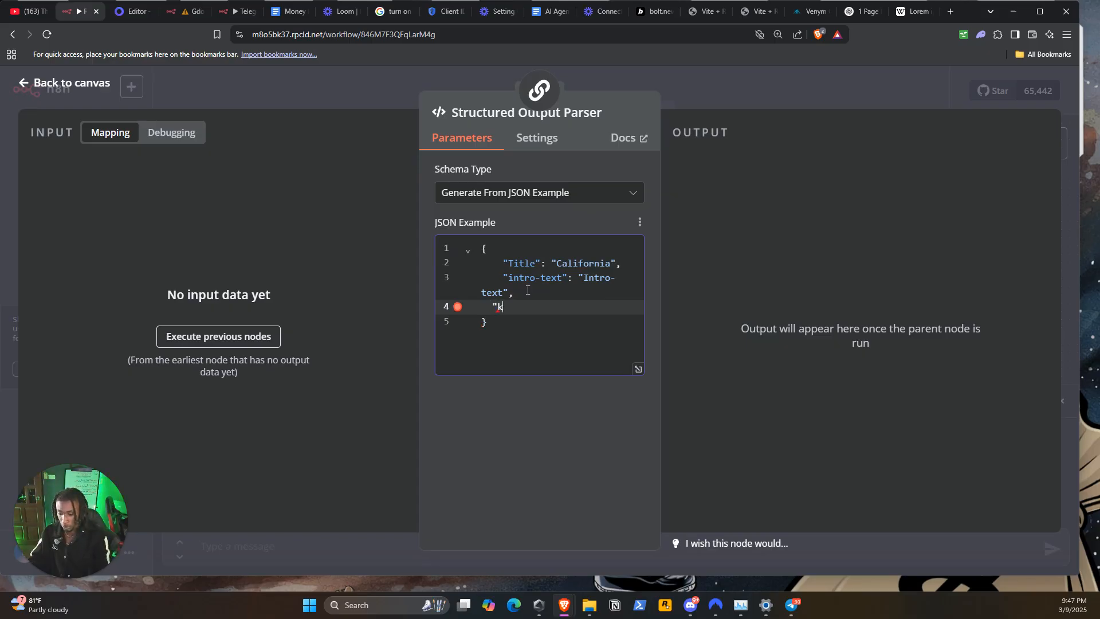
key(BackSpace)
key(BackSpace)
text(Key-1)
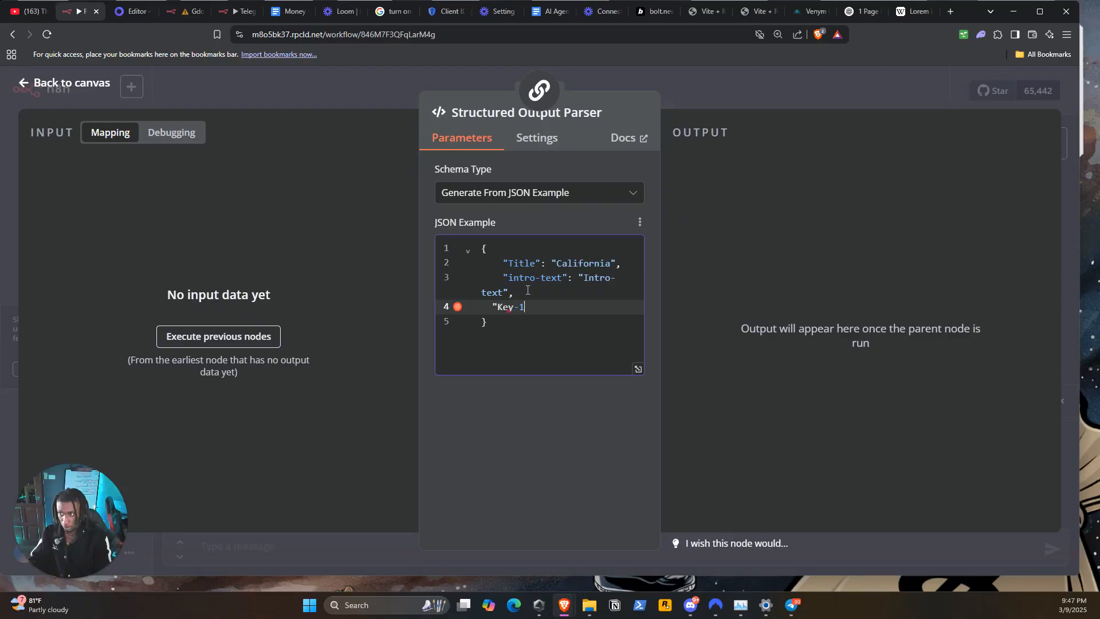
text(")
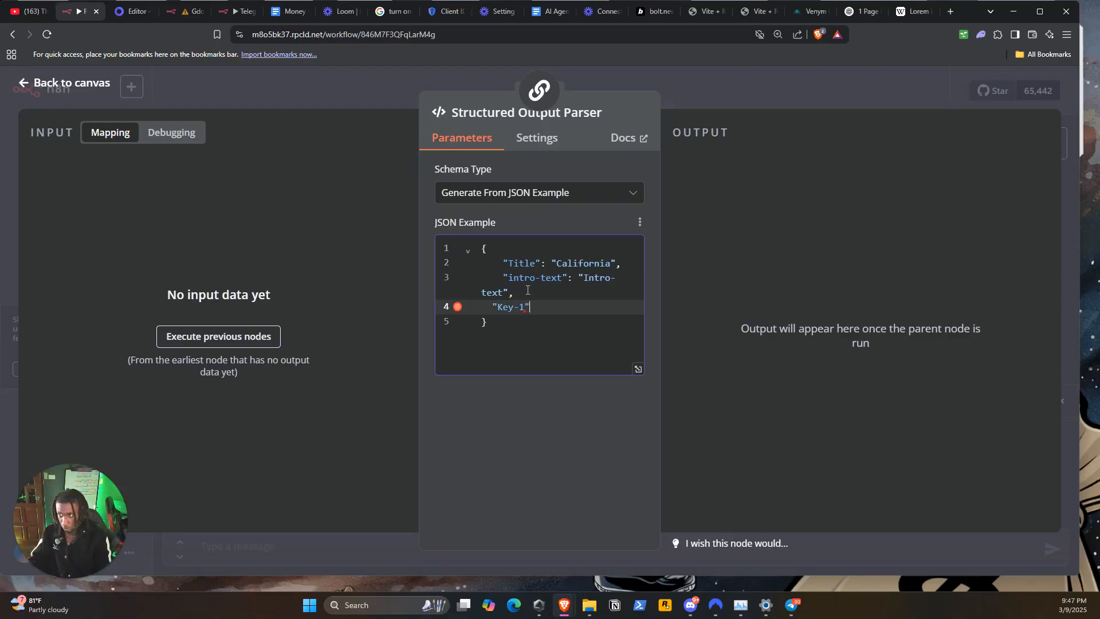
text(: Key)
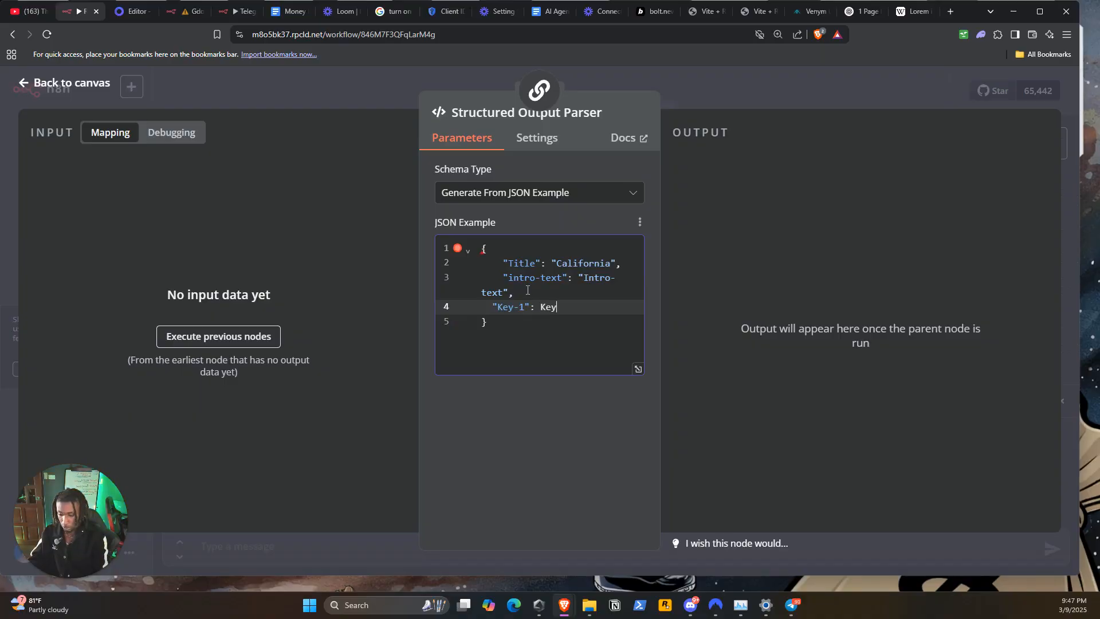
key(BackSpace)
key(BackSpace)
key(BackSpace)
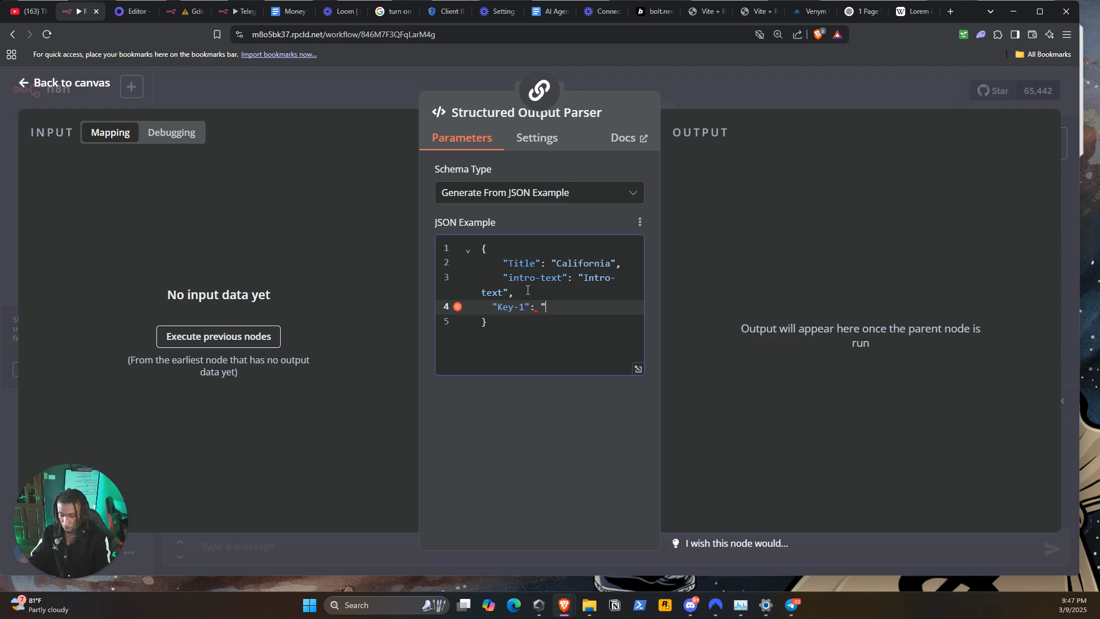
text(Key Point)
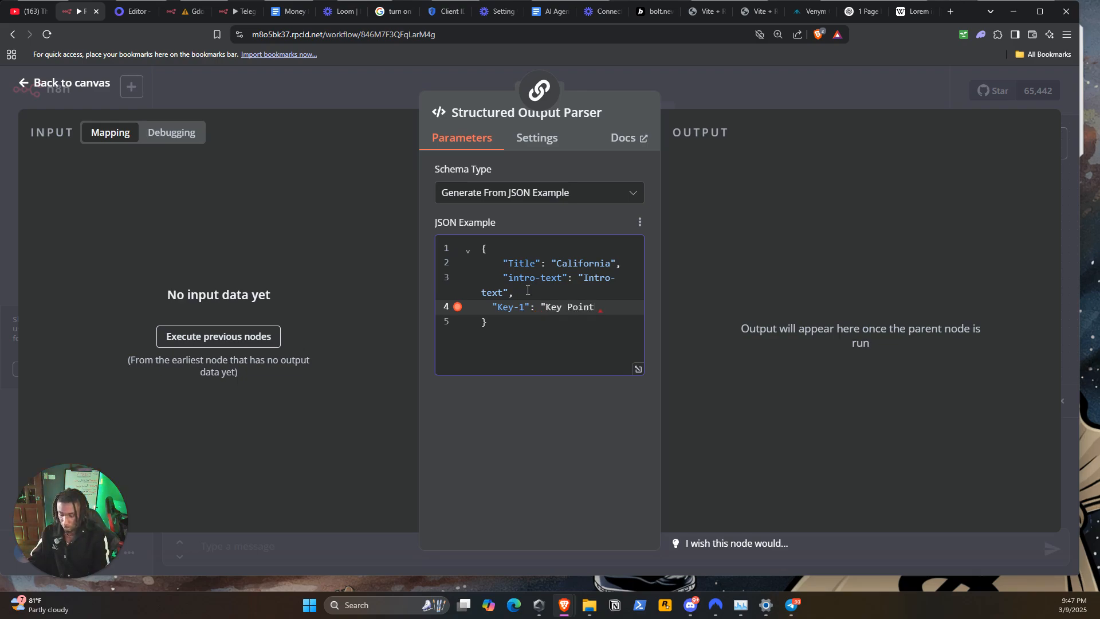
text(-1": "Key Point 1")
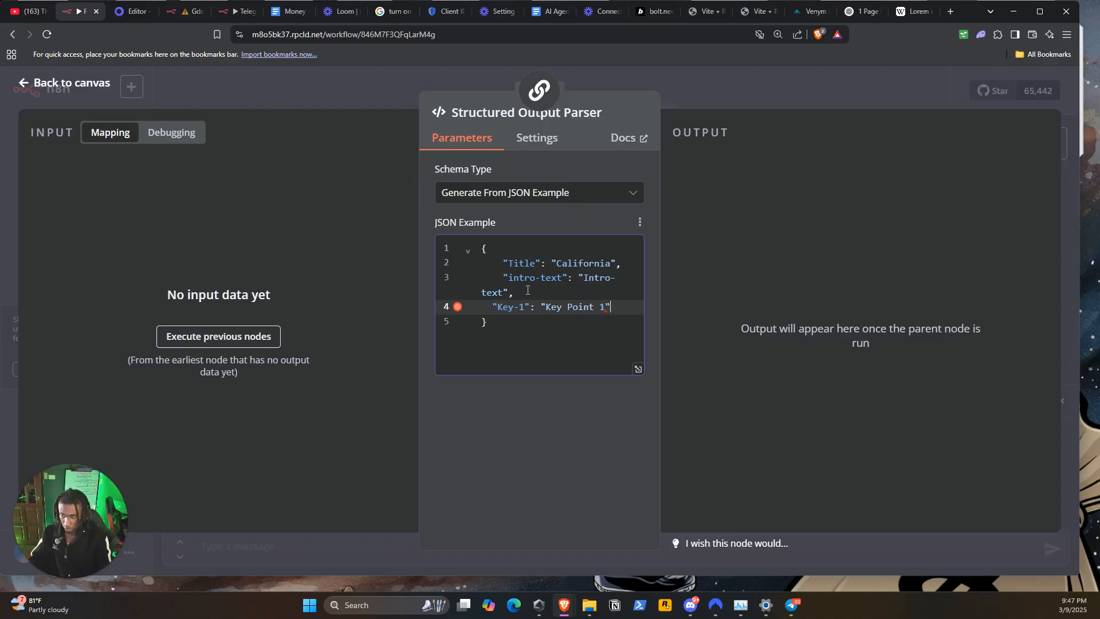
Step: Change the Key-1 value to "Research Key Point 1" and end the entry with a comma
click(548, 310)
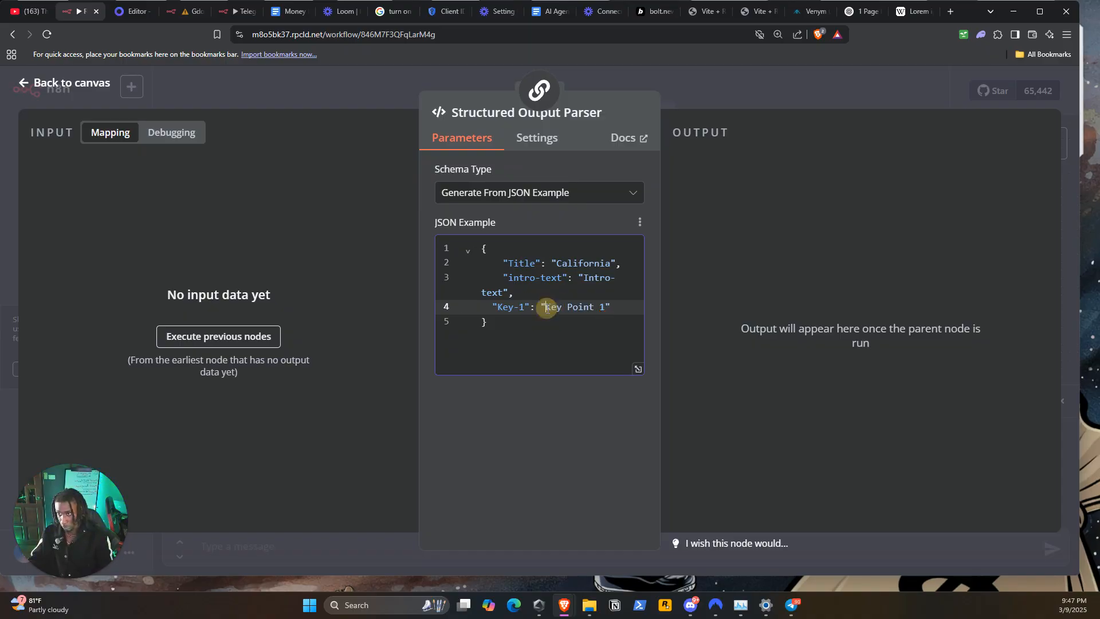
text(Research)
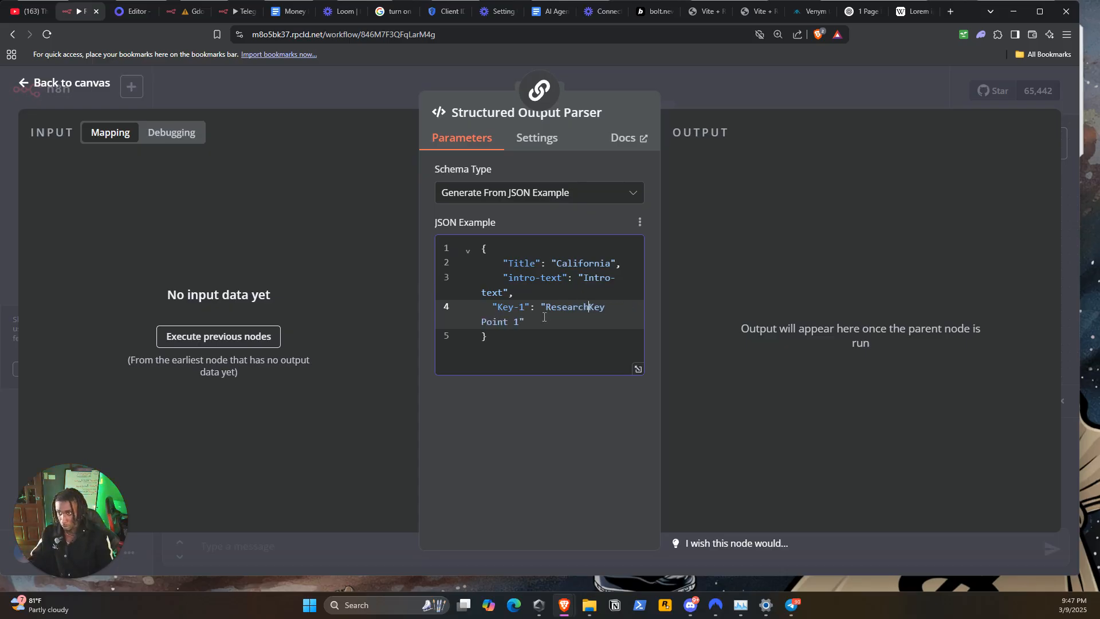
click(543, 326)
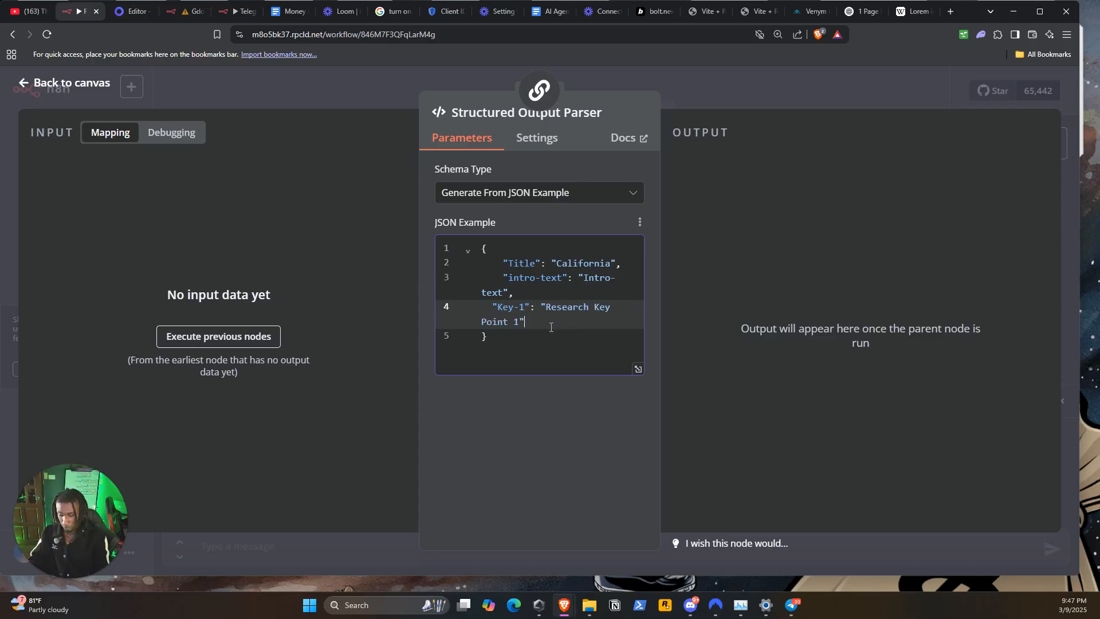
text(,)
Step: Duplicate the Key-1 entry on a new line below it and change the copy to "Key-2" with the value "Research Key Point 2"
drag(552, 327, 491, 318)
key(ctrl+c)
click(549, 320)
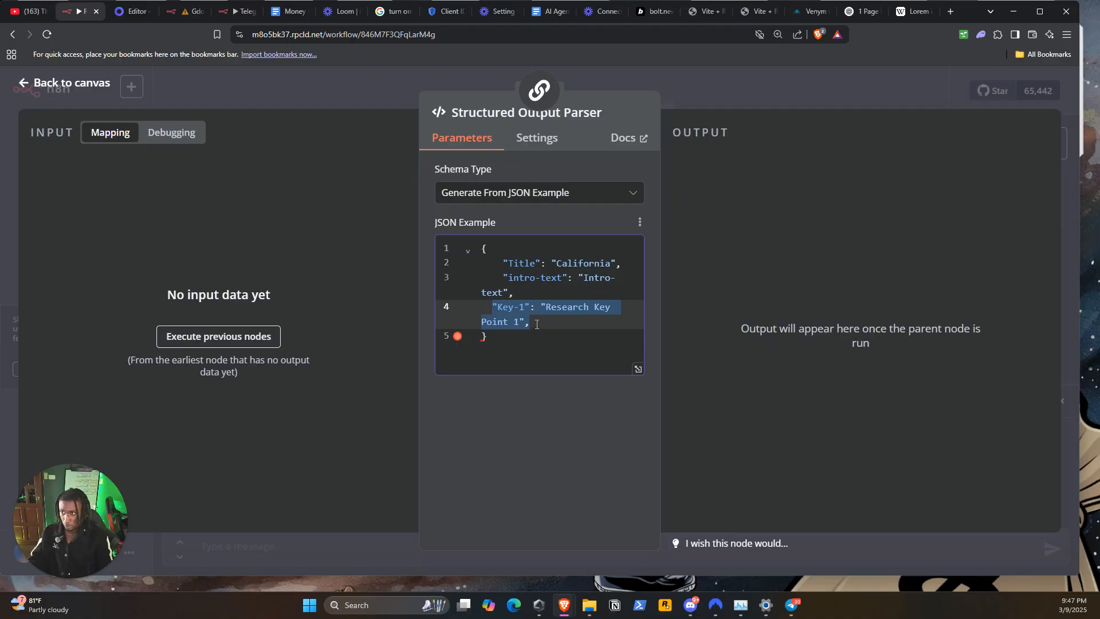
click(537, 324)
key(Return)
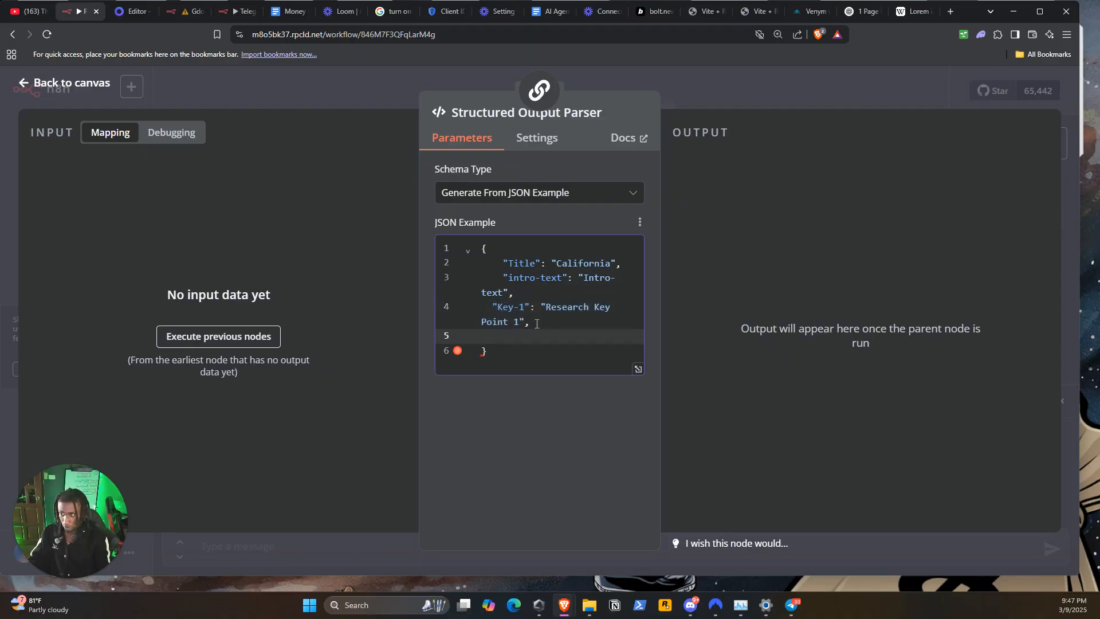
key(ctrl+v)
click(522, 336)
key(Delete)
text(2)
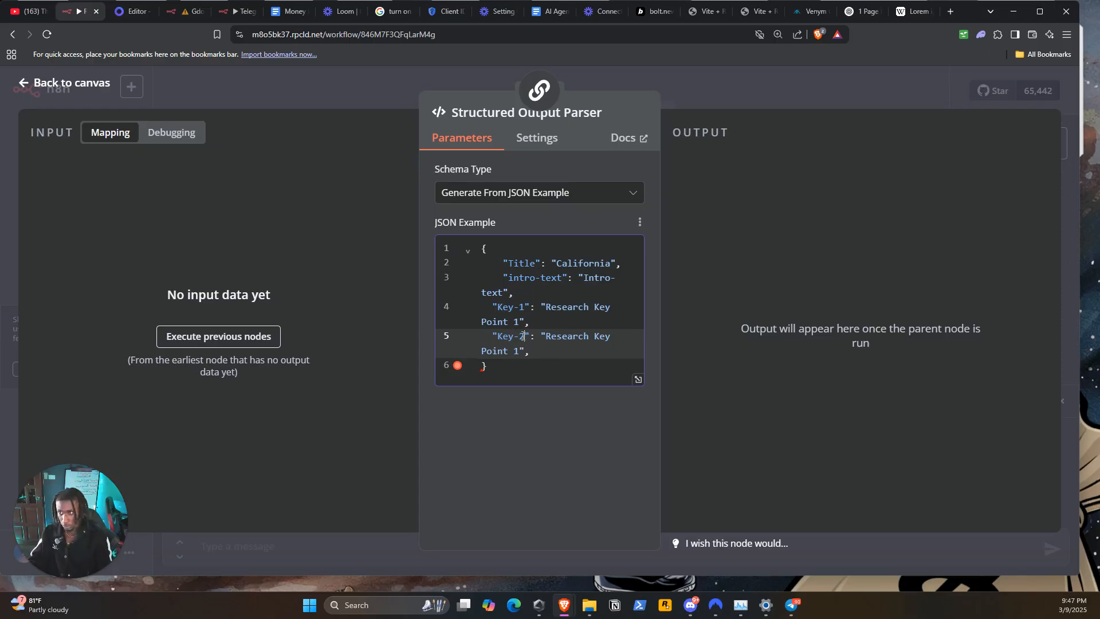
click(516, 351)
key(Delete)
text(2)
Step: Add a "Key-3" entry with the value "Research Key Point 3" below Key-2, reusing the copied entry
click(544, 354)
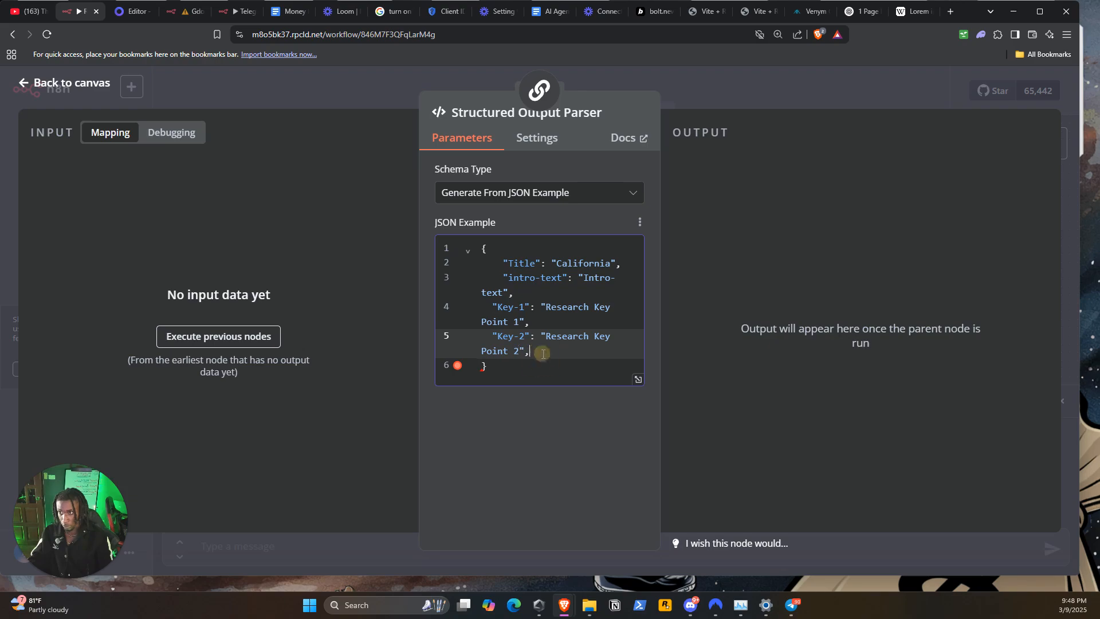
key(Return)
key(ctrl+v)
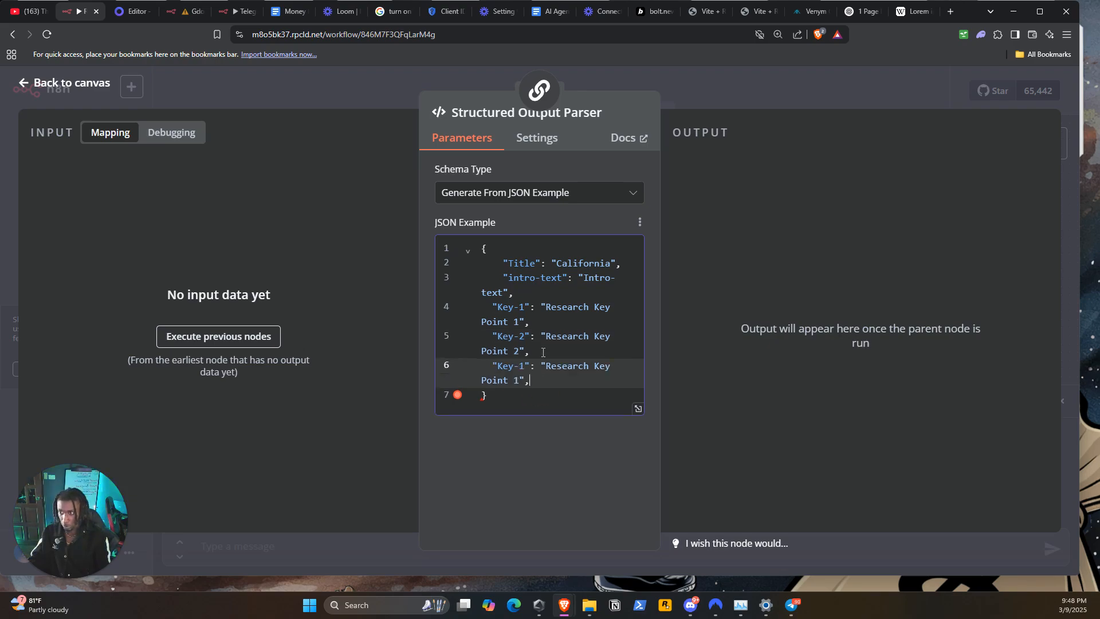
click(535, 378)
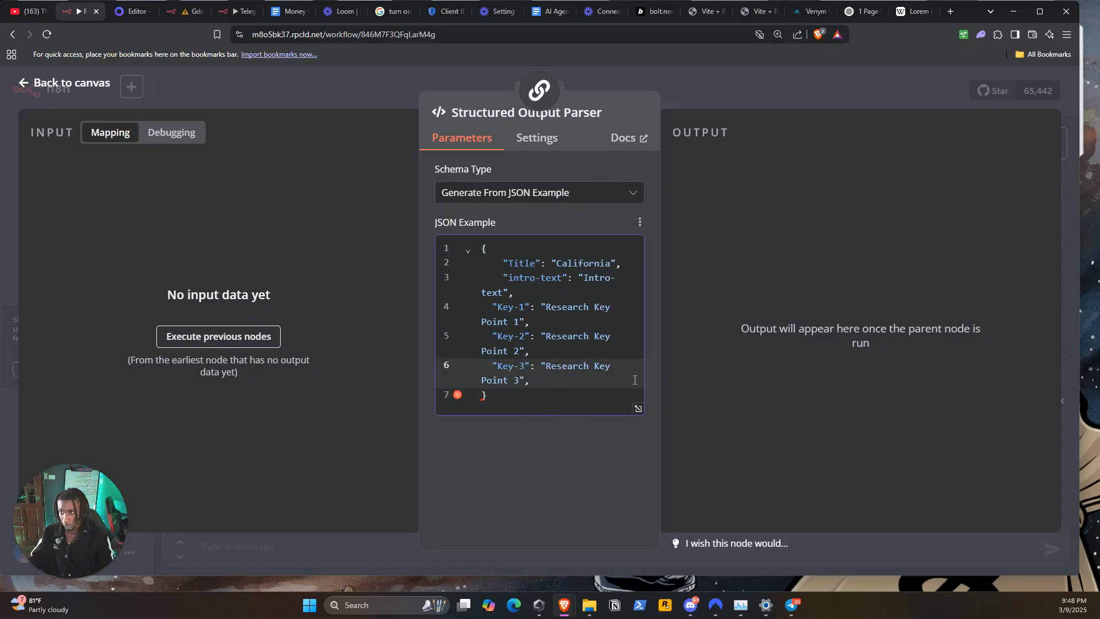
Step: Switch to the Placid template and rename the body text layer under the Analysis heading to "analysis"
click(130, 12)
scroll(549, 412, down, 3)
click(450, 340)
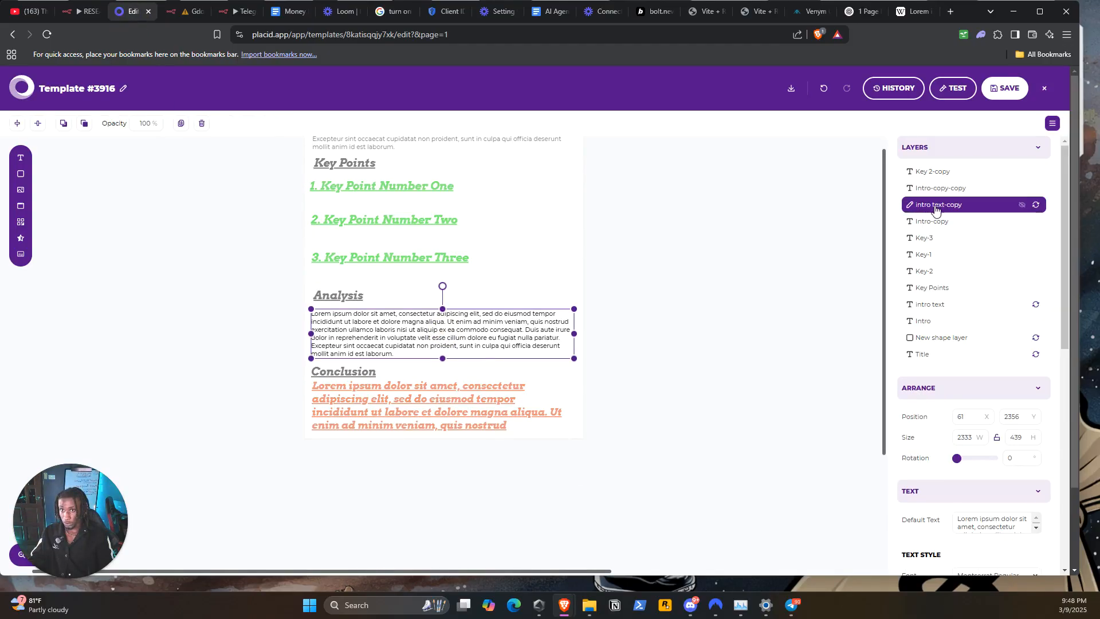
click(911, 205)
text(anaylis)
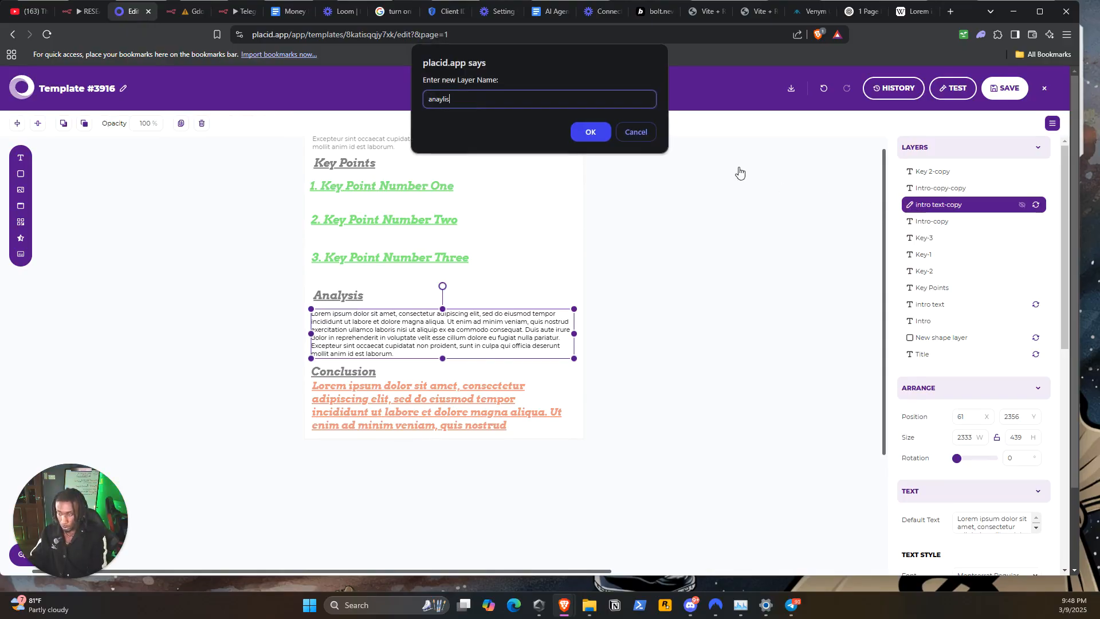
key(BackSpace)
key(BackSpace)
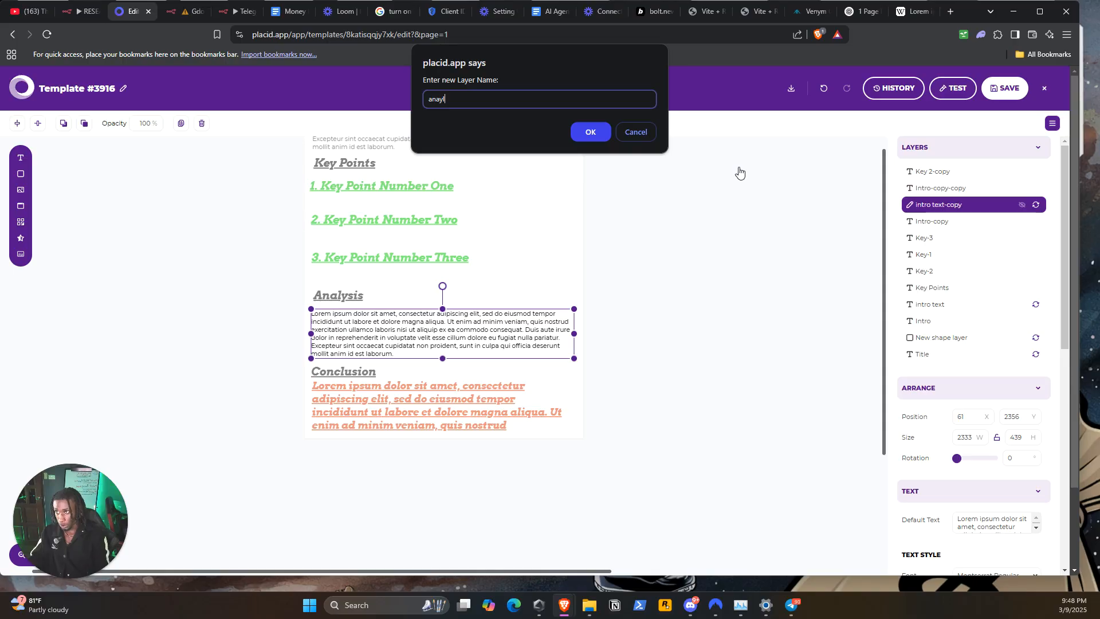
key(BackSpace)
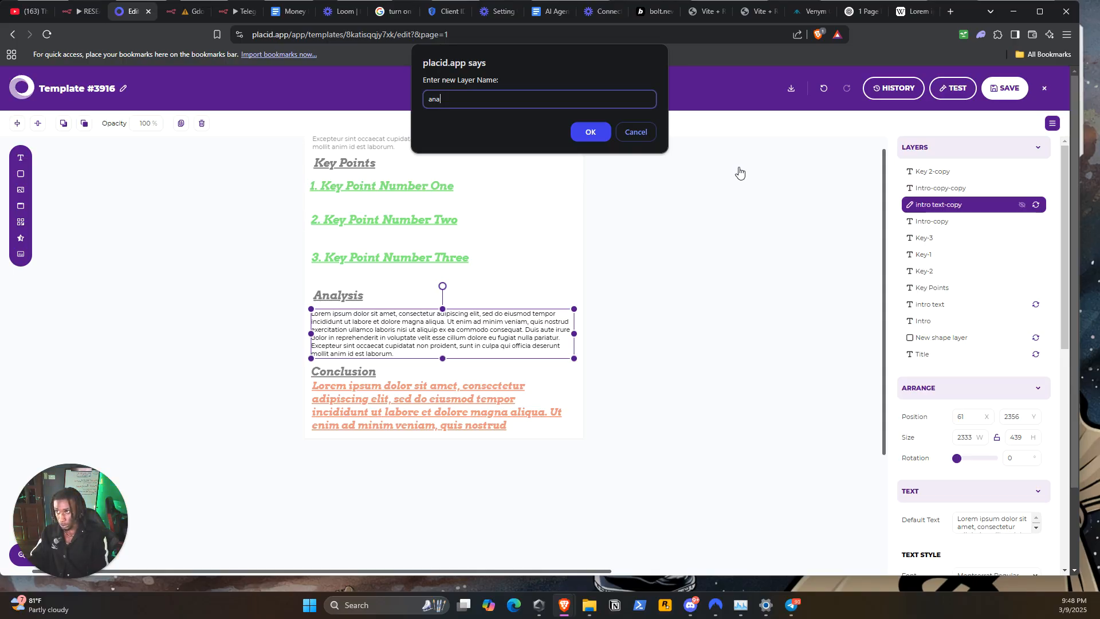
text(lysis)
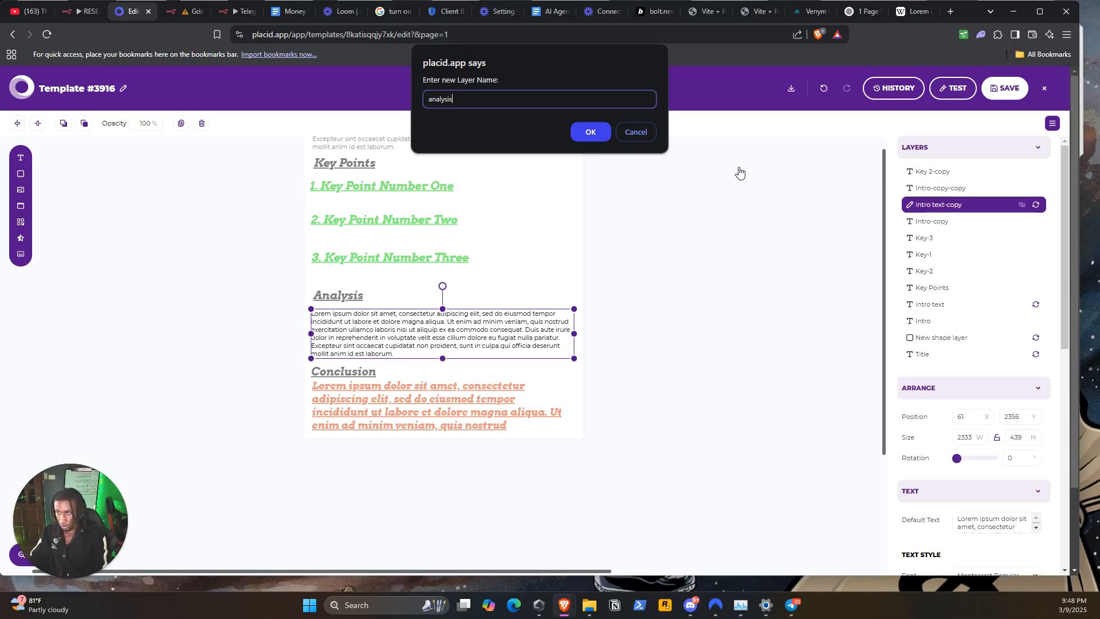
click(593, 132)
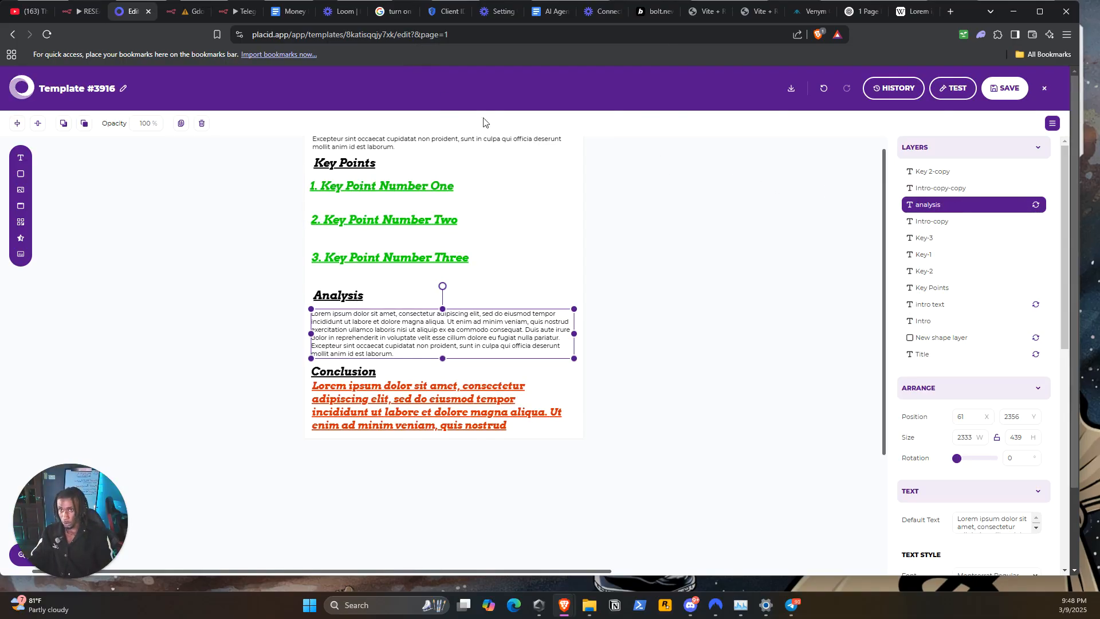
Step: Rename the body text layer under the Conclusion heading to "Conclusion"
click(443, 400)
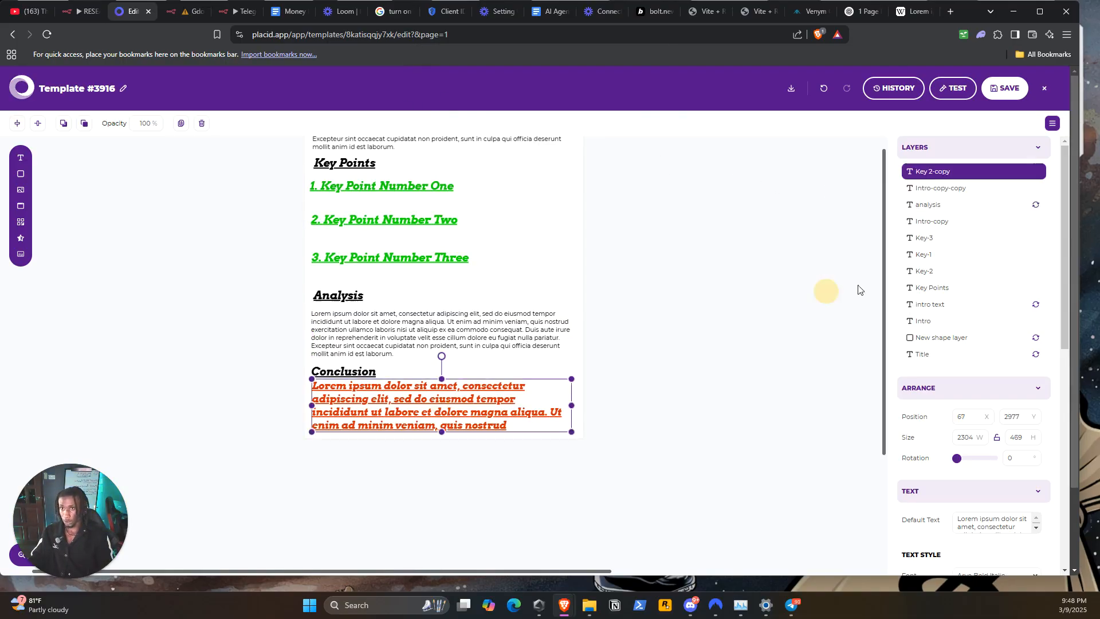
click(910, 171)
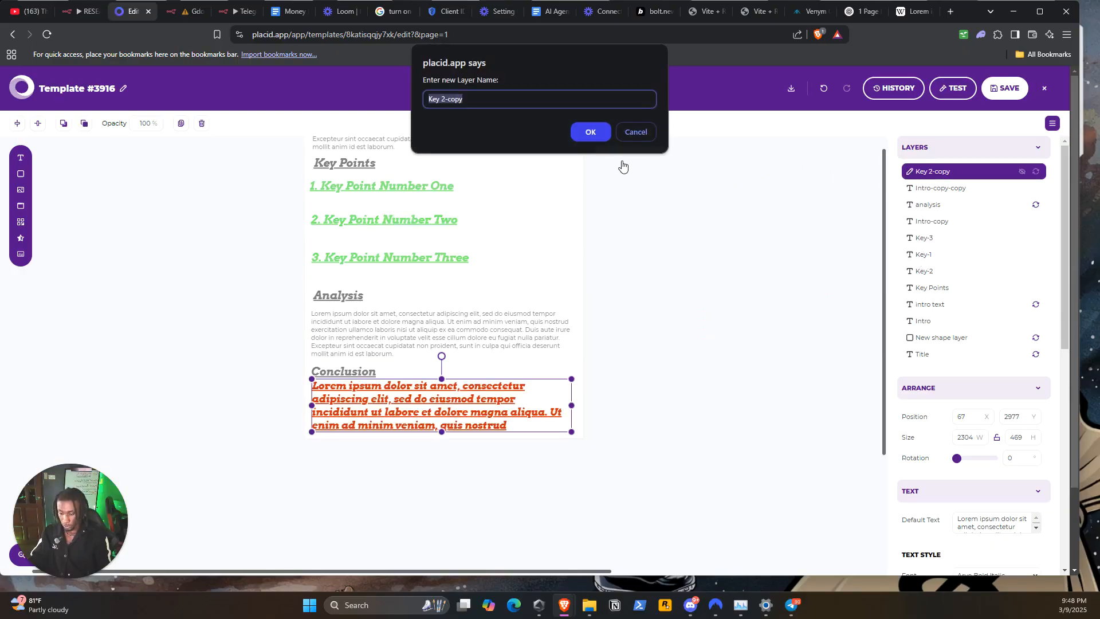
text(Conclusion)
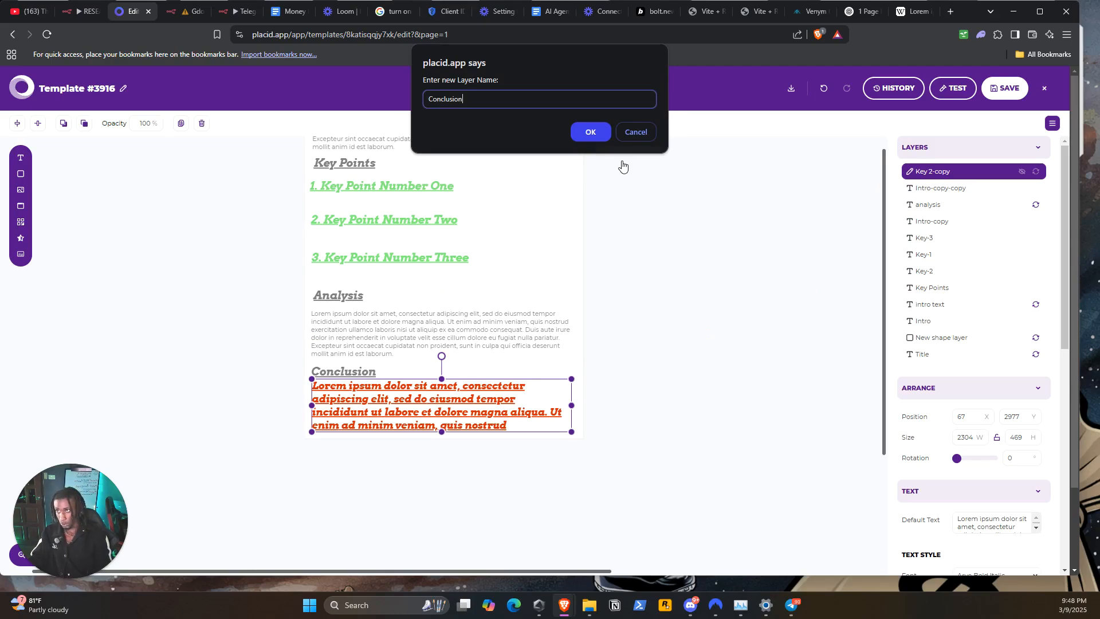
click(594, 137)
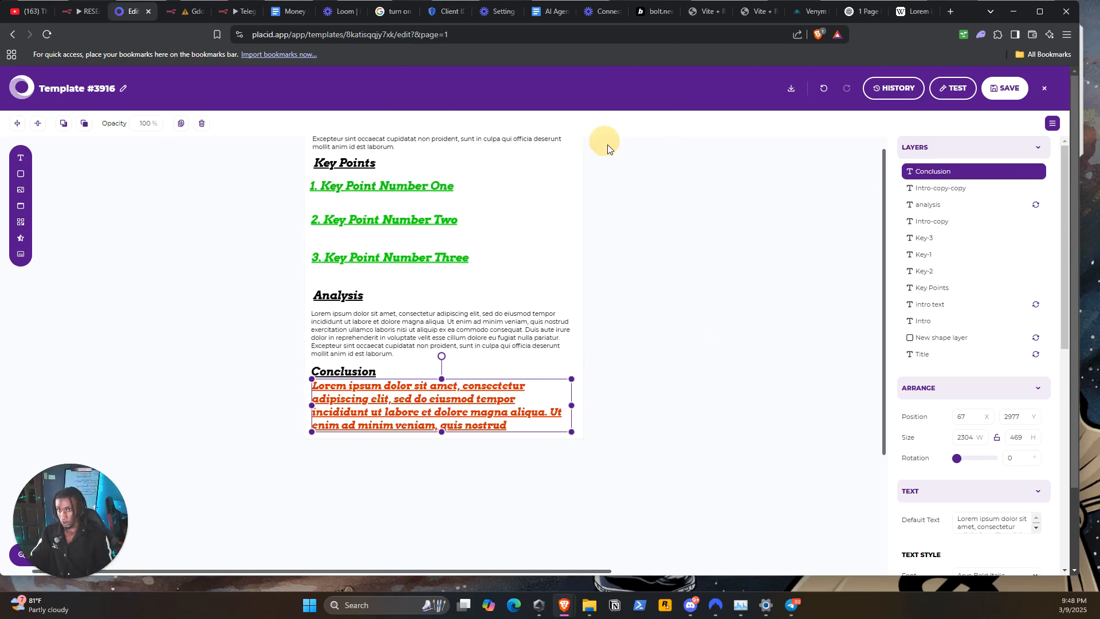
Step: Return to the n8n parser, paste the copied entry on a new line below Key-3, and rename its key to "analysis"
click(80, 11)
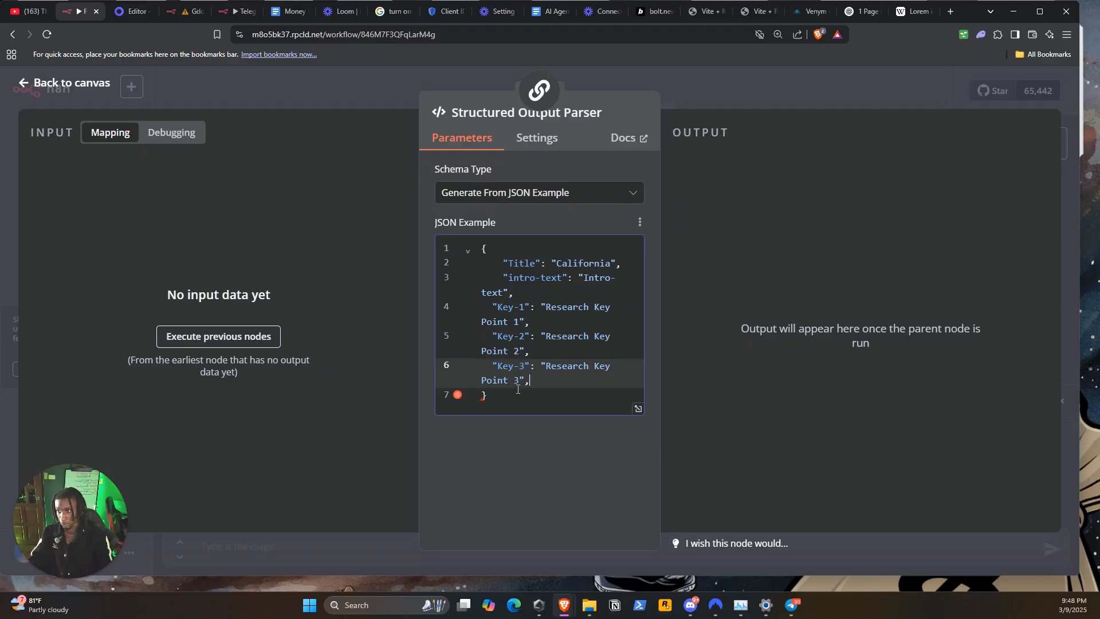
key(Return)
key(ctrl+v)
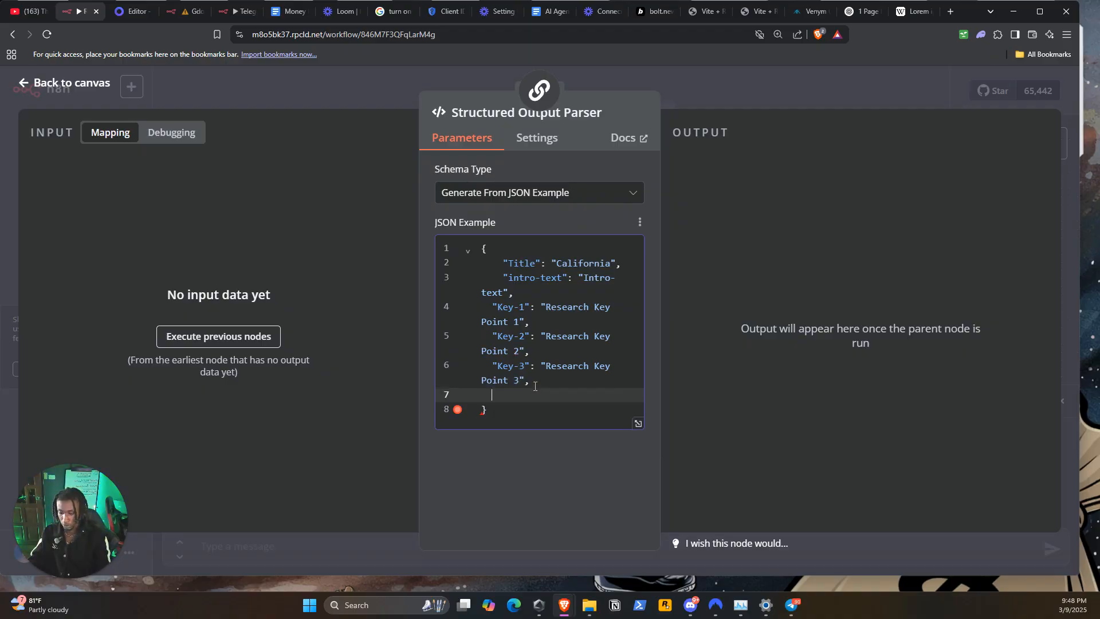
drag(524, 395, 500, 393)
text(a)
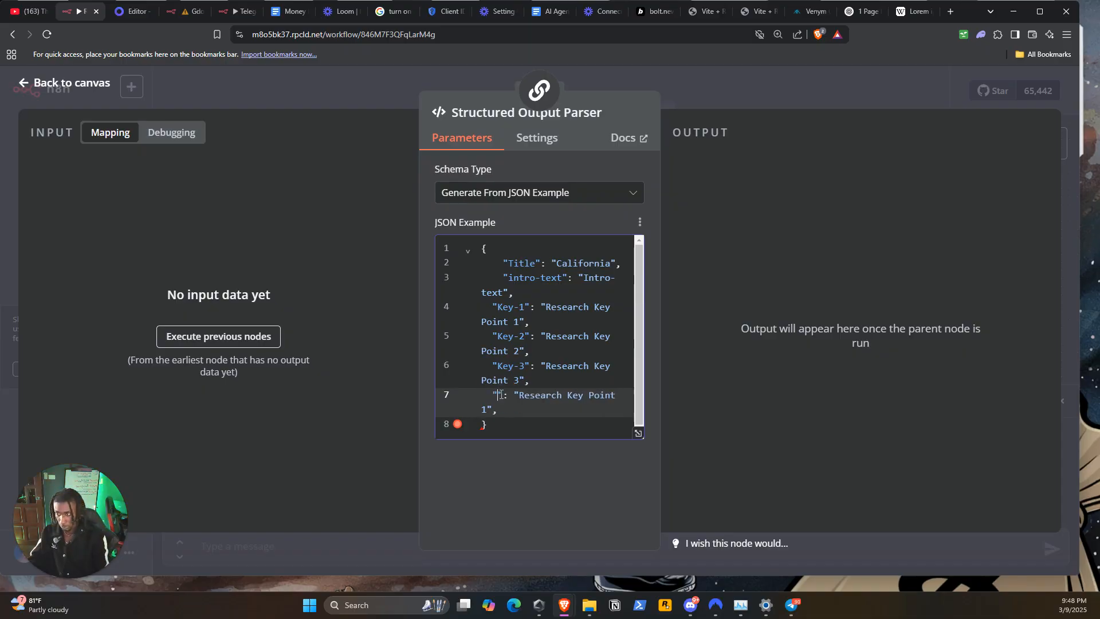
text(na)
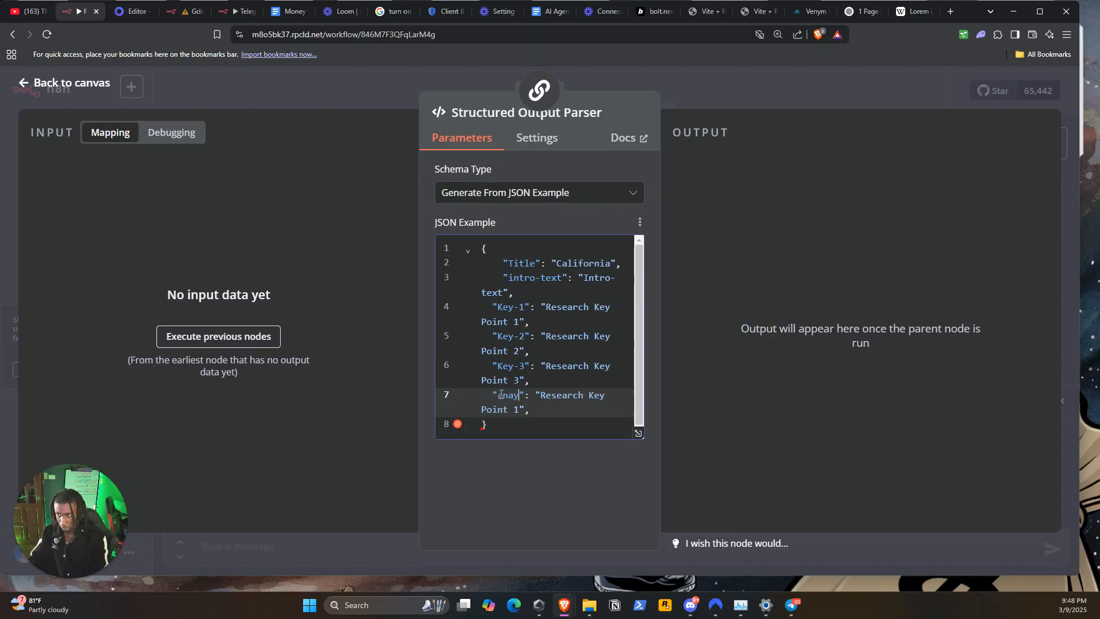
text(lysis)
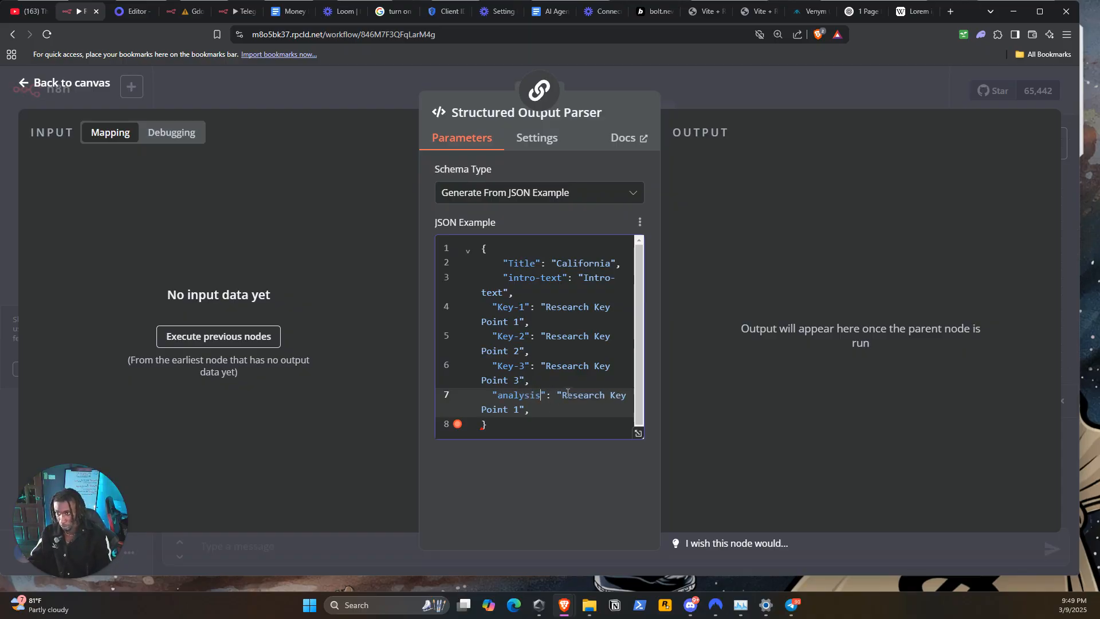
Step: Change the value of the analysis entry to "Research analysis"
drag(564, 396, 518, 411)
click(617, 395)
text(analys)
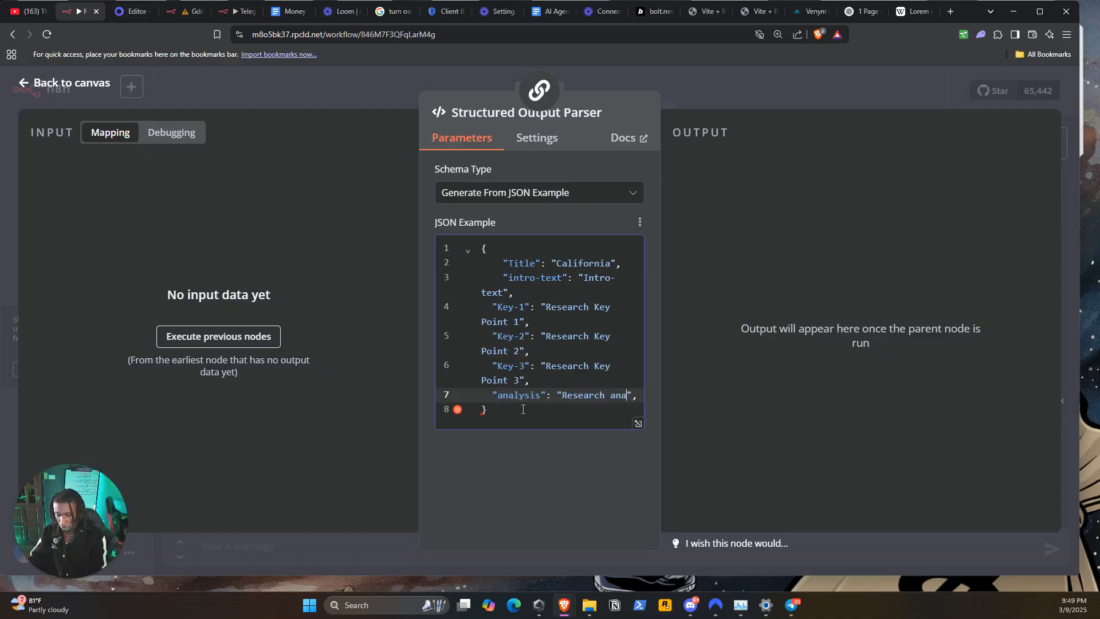
text(is)
click(516, 424)
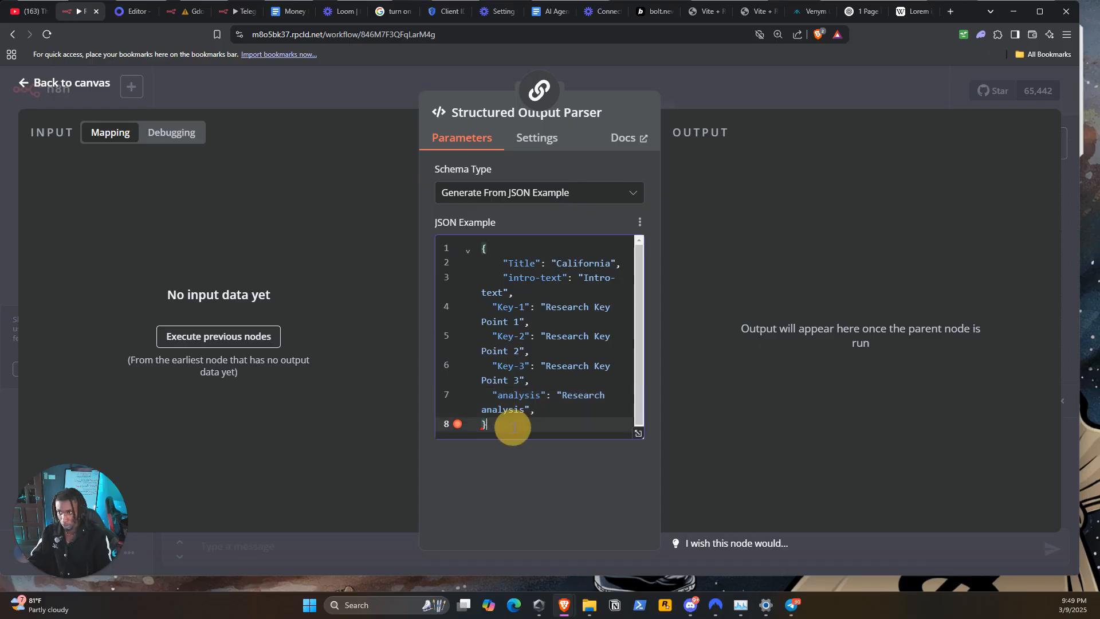
click(482, 426)
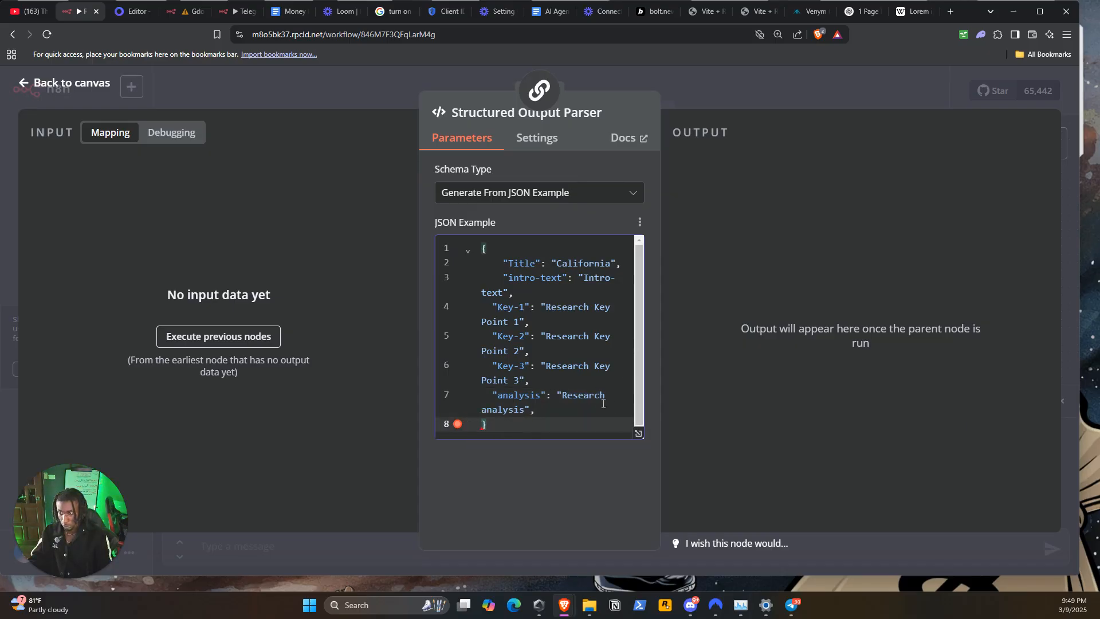
Step: Insert the word "Short" at the start of the Key-1, Key-2 and Key-3 values
click(546, 306)
text(SHort)
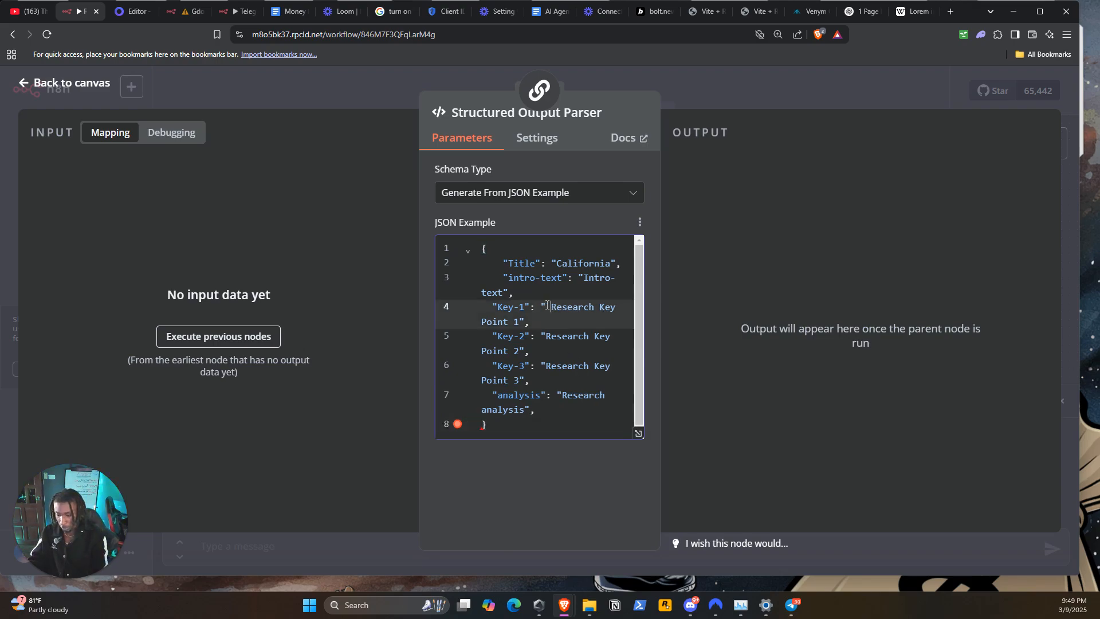
click(563, 307)
key(BackSpace)
text(hort)
click(550, 337)
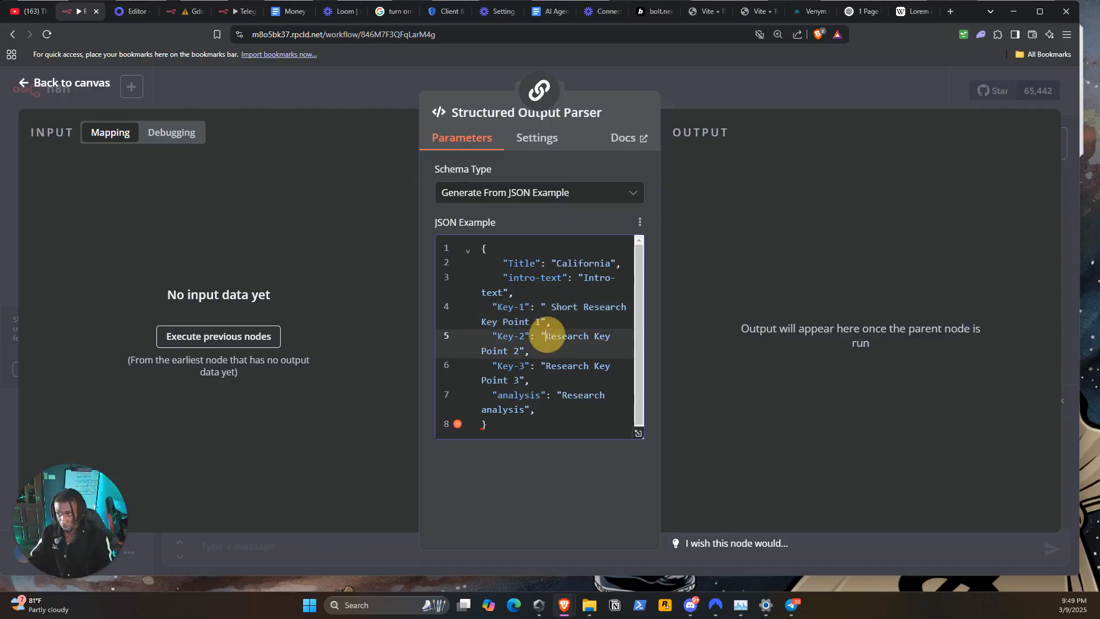
text(Short)
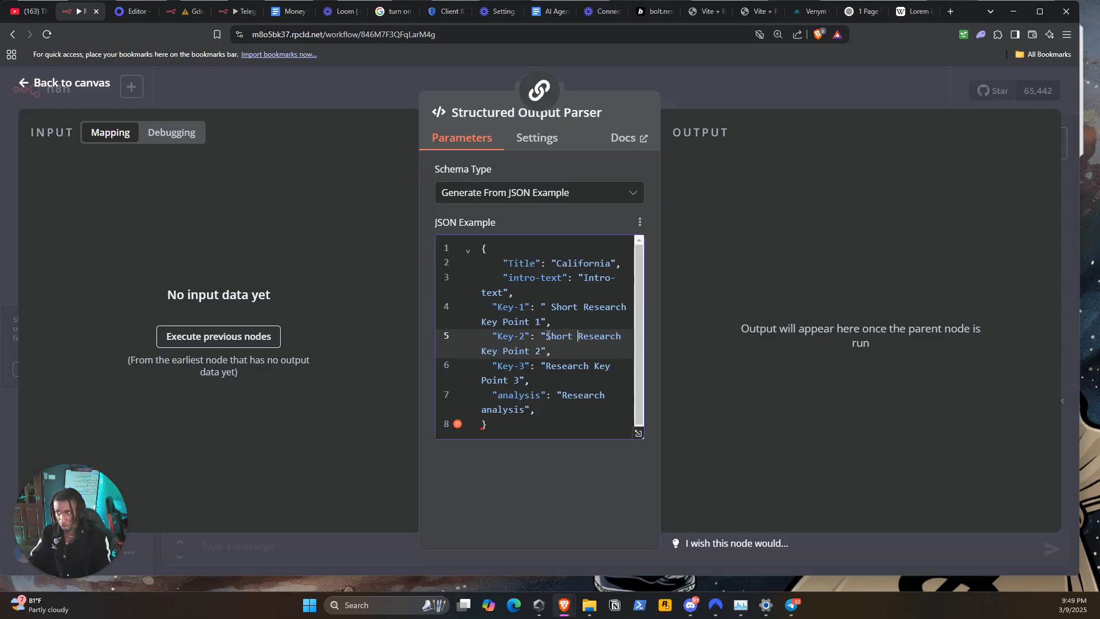
click(546, 367)
text(Shor)
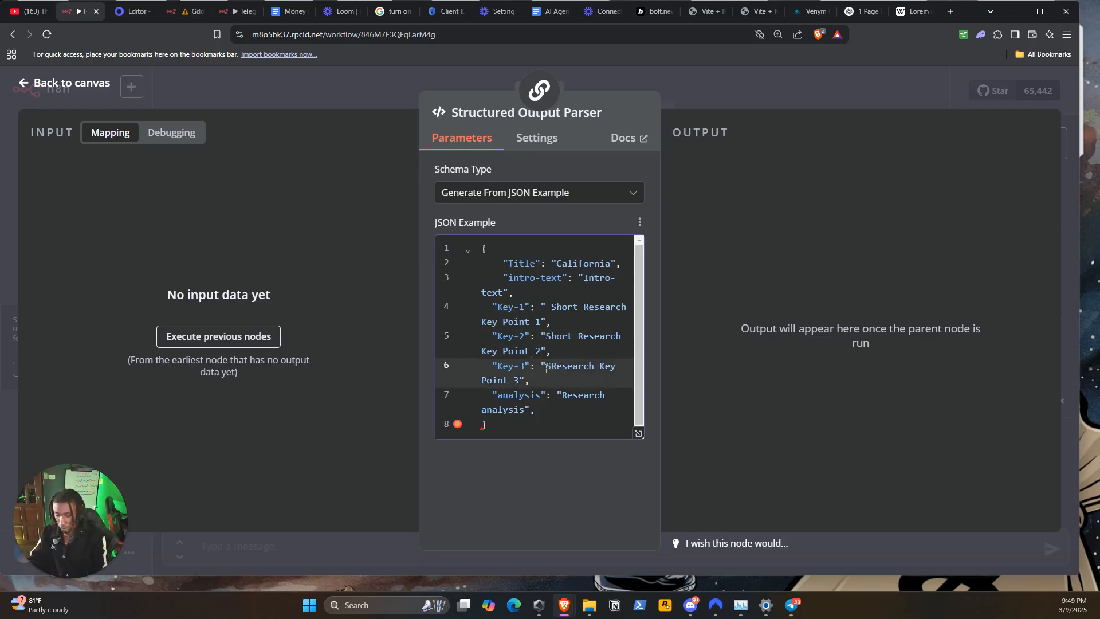
text(t)
click(553, 395)
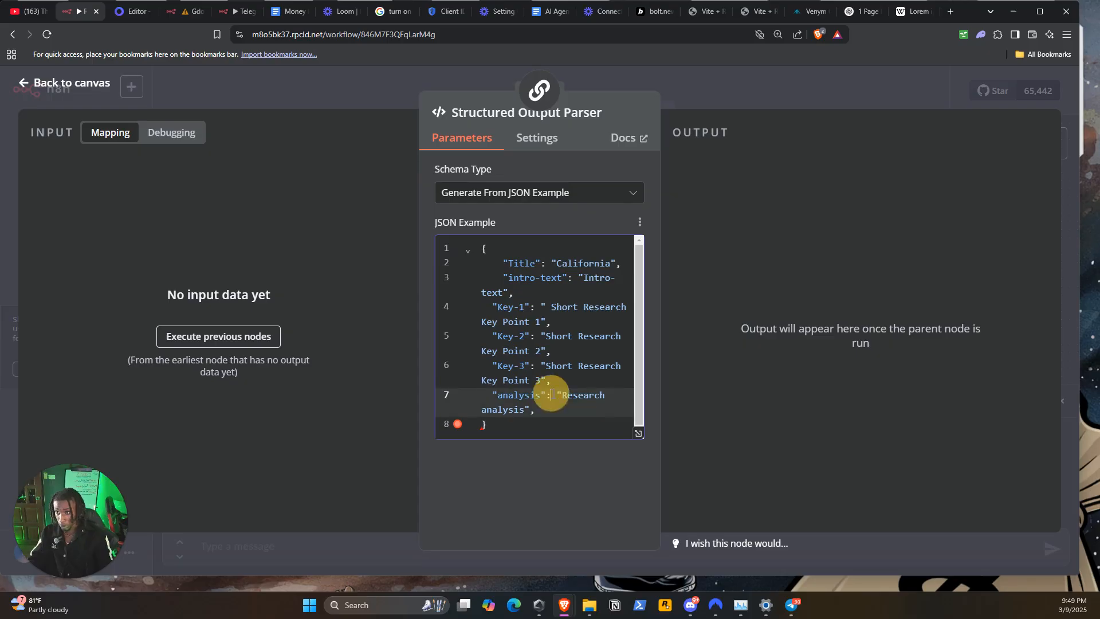
click(562, 394)
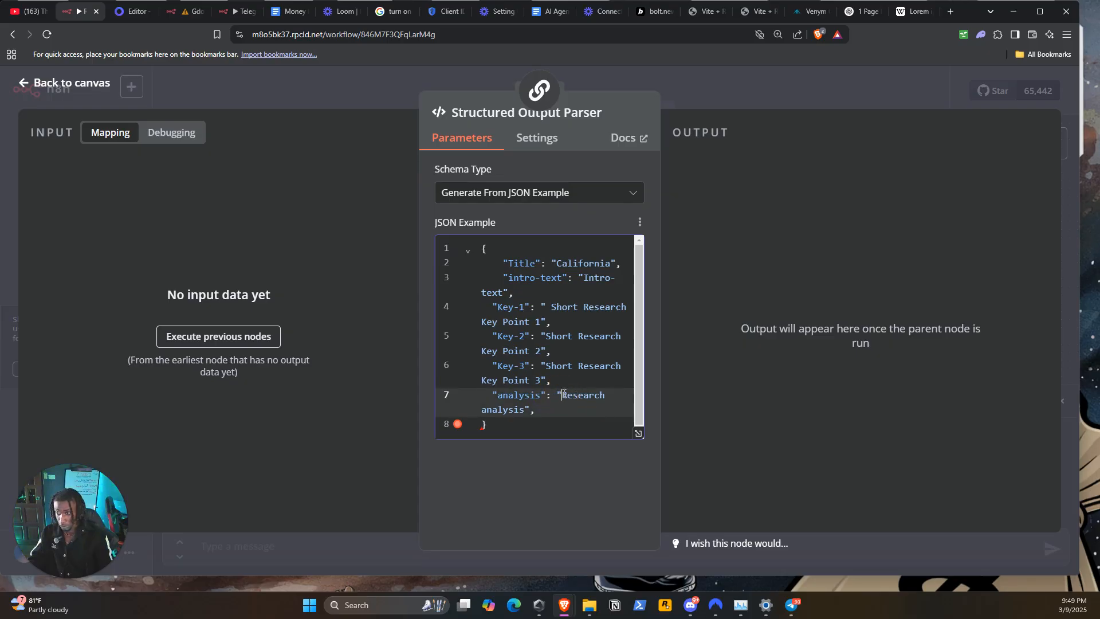
click(561, 394)
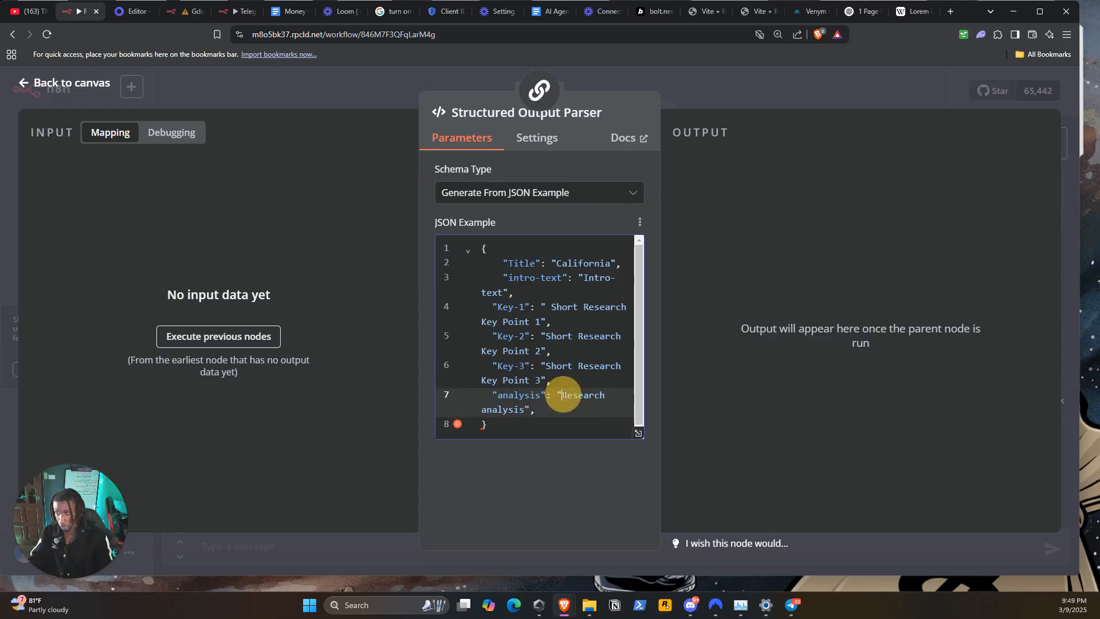
Step: Paste the copied entry on a new line below the analysis entry and rename its key to "Conclusion"
click(530, 411)
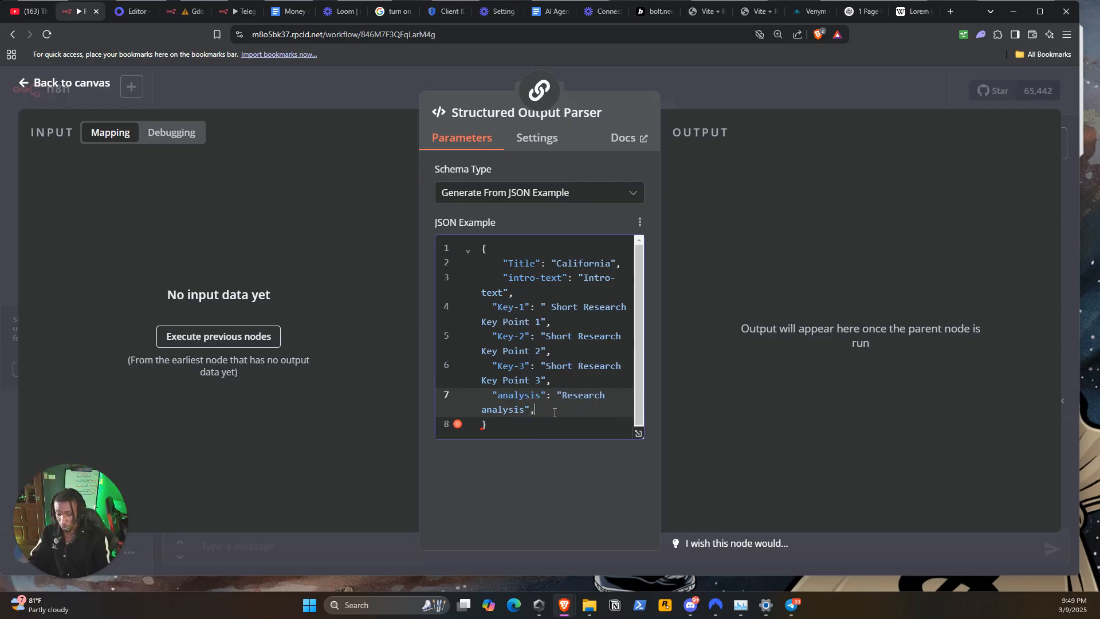
key(Return)
text("Key-1": "Research Key Point 1",)
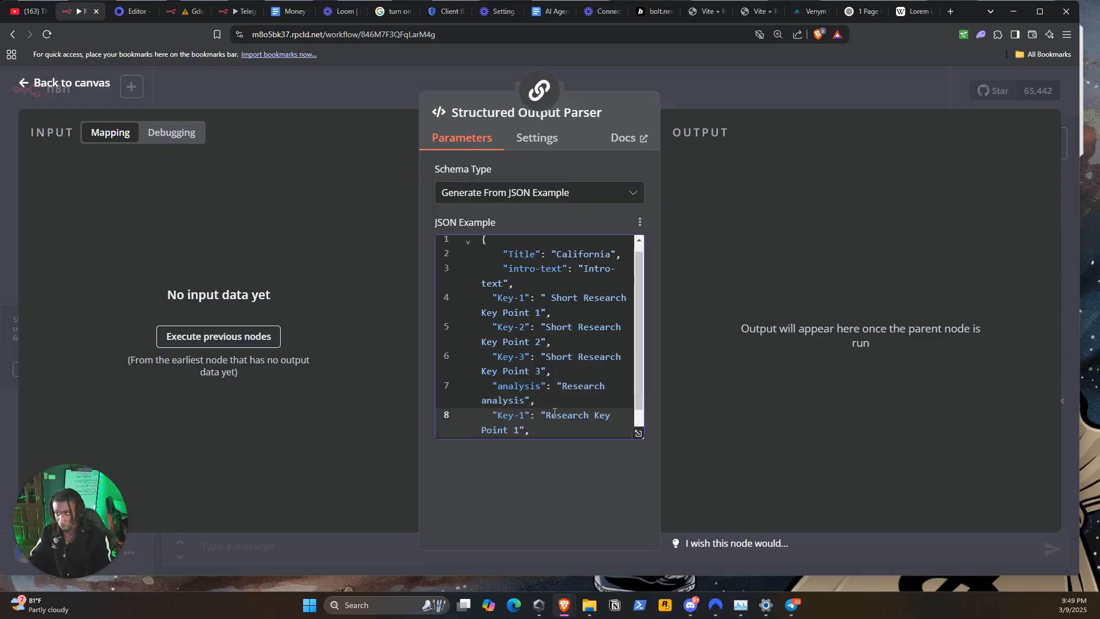
drag(527, 413, 497, 415)
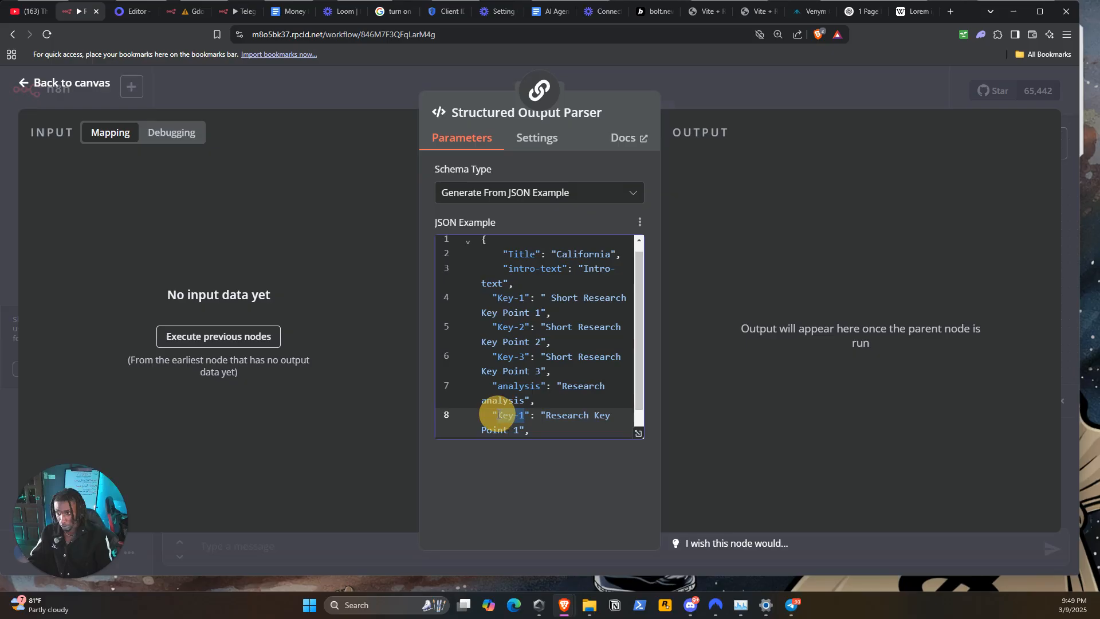
key(BackSpace)
text(Conclusion)
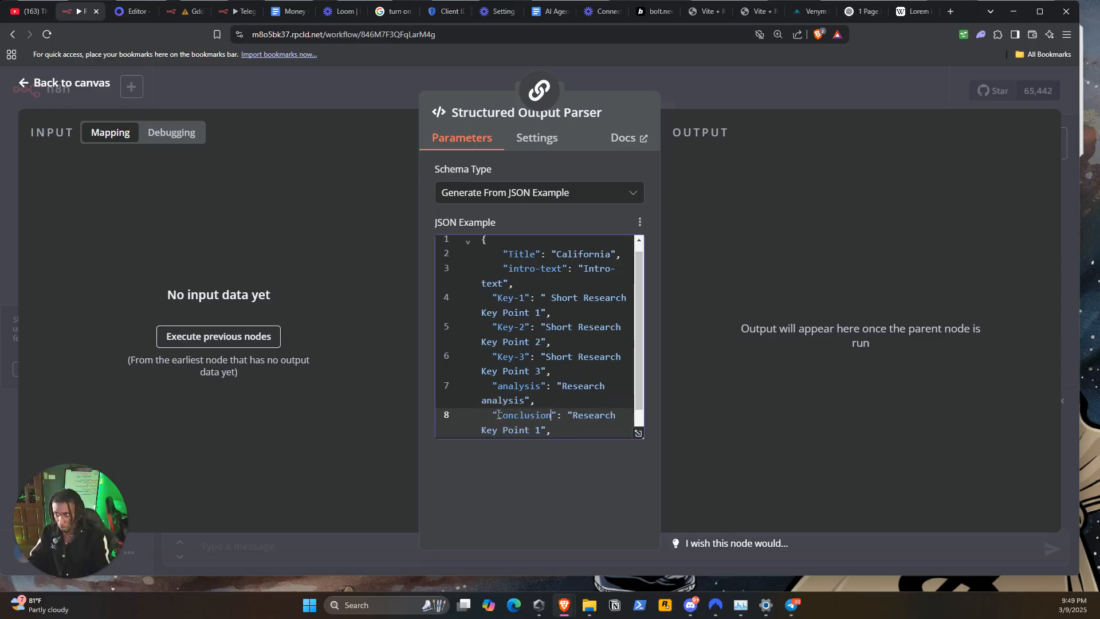
Step: Change the value of the Conclusion entry to "2-3 sentance Research Conclusion"
click(596, 417)
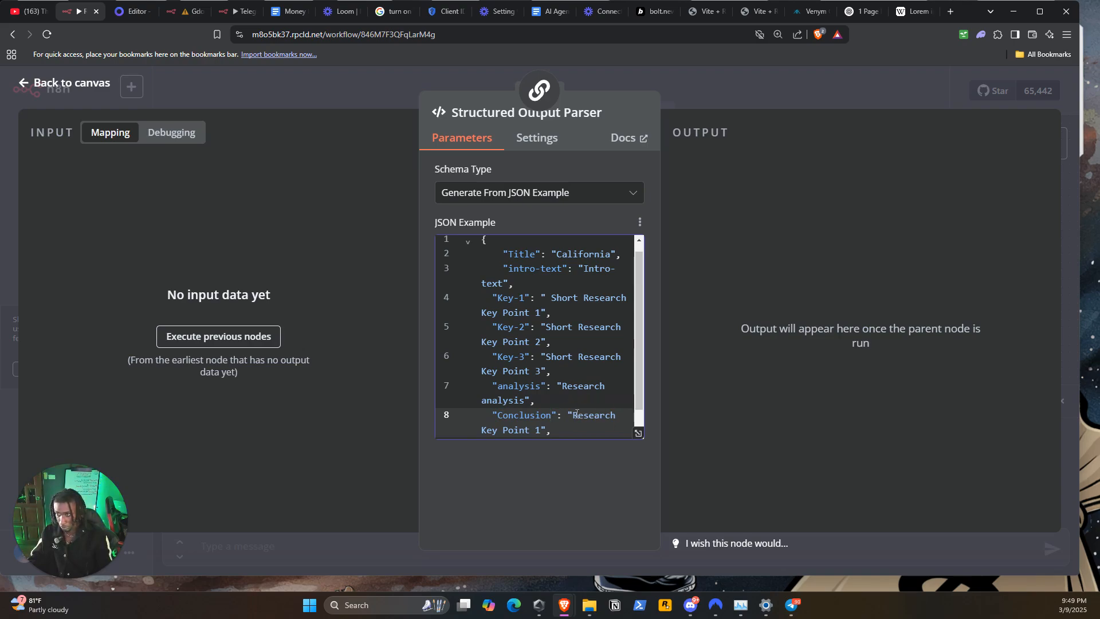
drag(483, 429, 539, 429)
text(Conclusio)
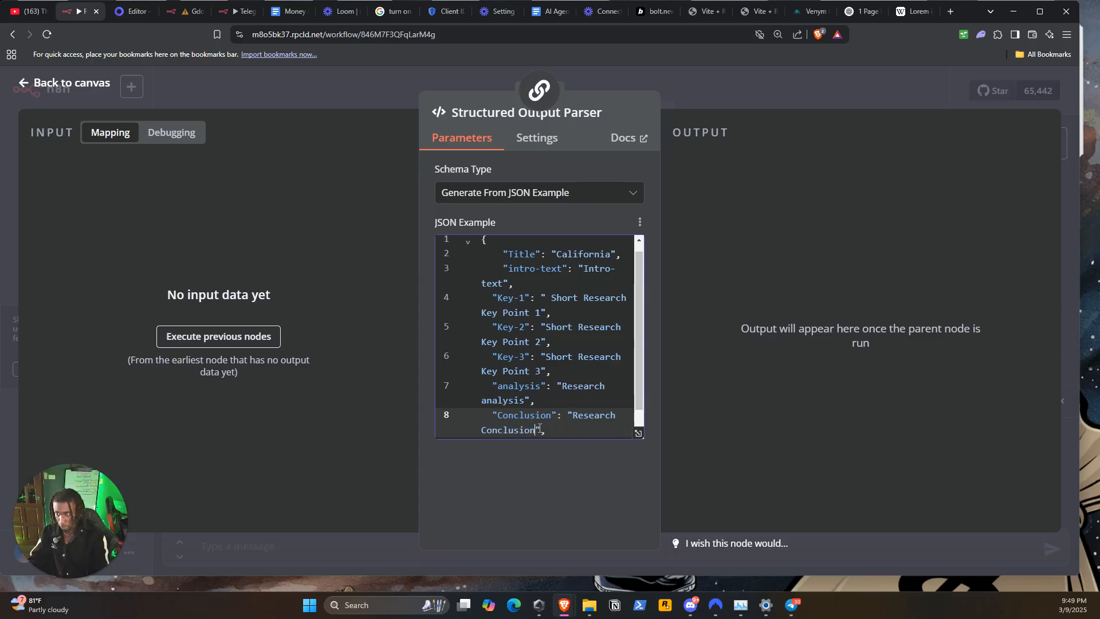
text(n)
click(575, 415)
text(2-3 sentance)
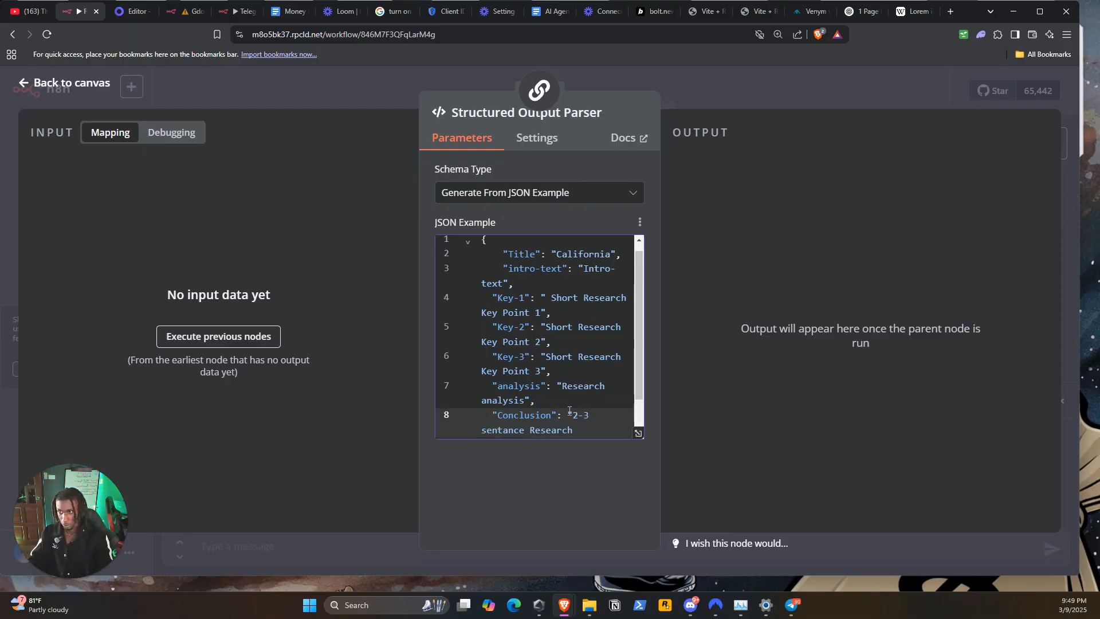
Step: Remove the trailing comma after the Conclusion entry so the JSON example closes correctly
click(569, 512)
scroll(573, 395, up, 1)
scroll(572, 385, down, 2)
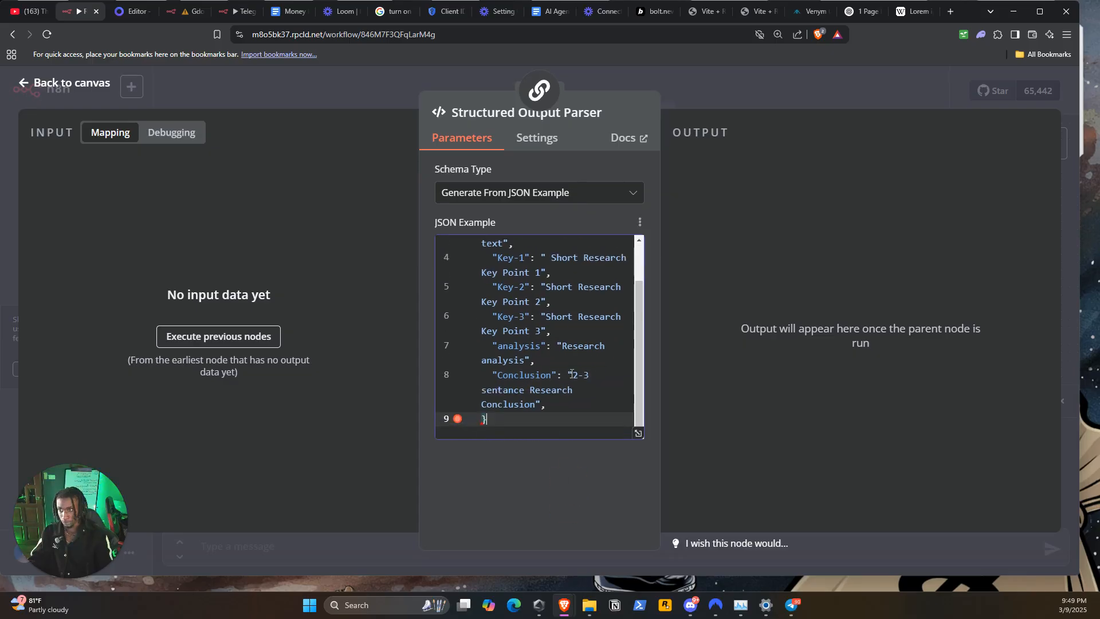
click(547, 408)
key(BackSpace)
click(553, 421)
scroll(553, 422, up, 1)
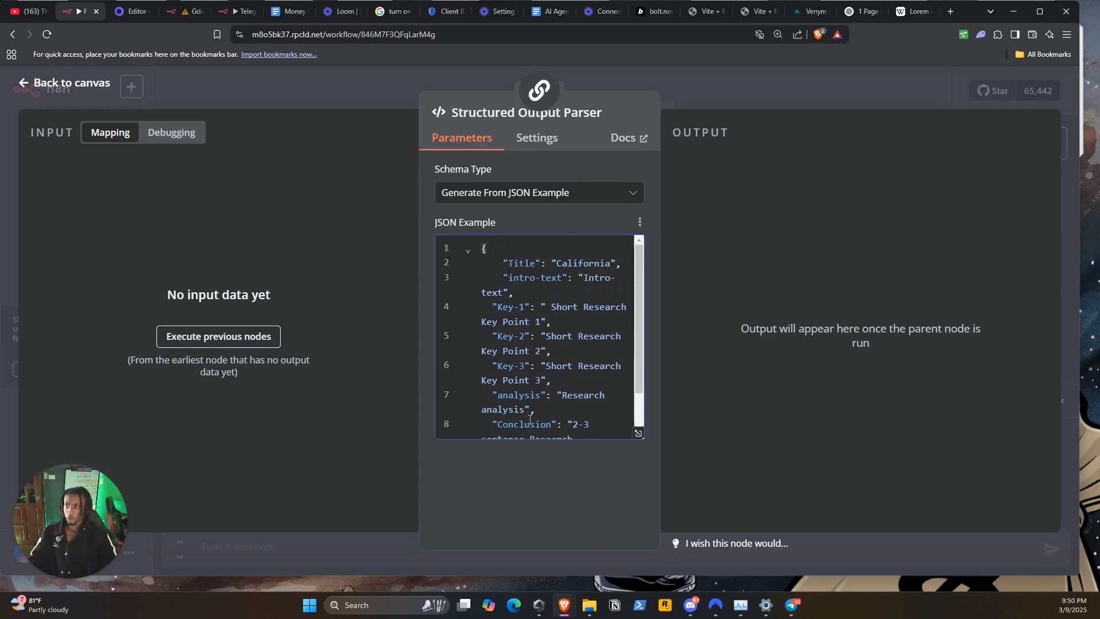
Step: Check the analysis and intro text layers in the Placid template, and set the Title value in the n8n parser to "Research Paper Title"
click(134, 12)
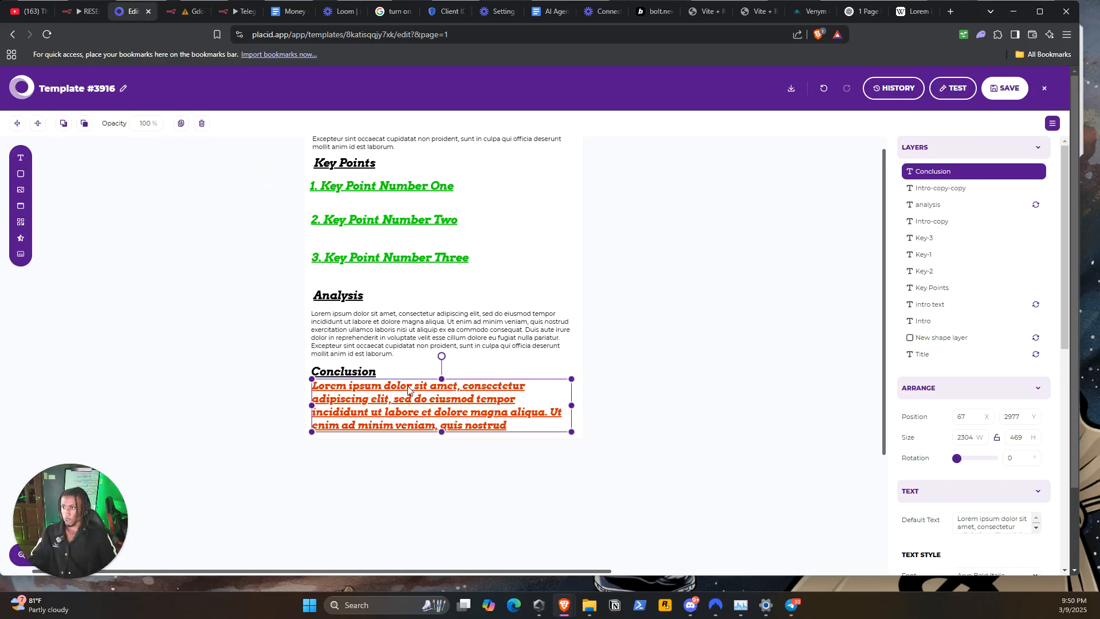
click(384, 322)
scroll(384, 322, up, 3)
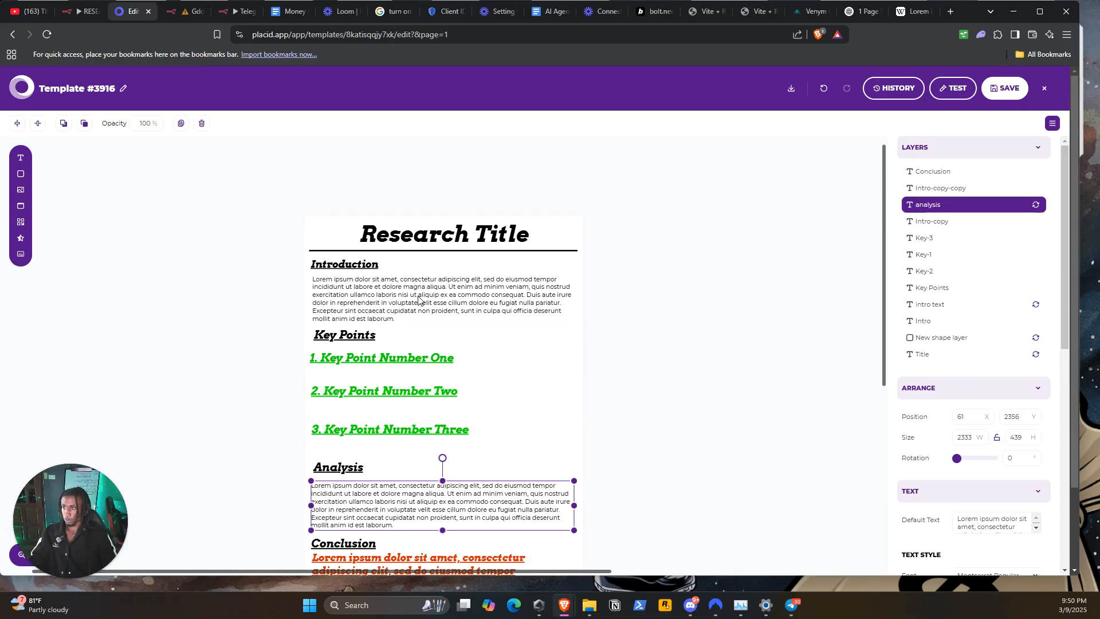
click(402, 297)
click(86, 13)
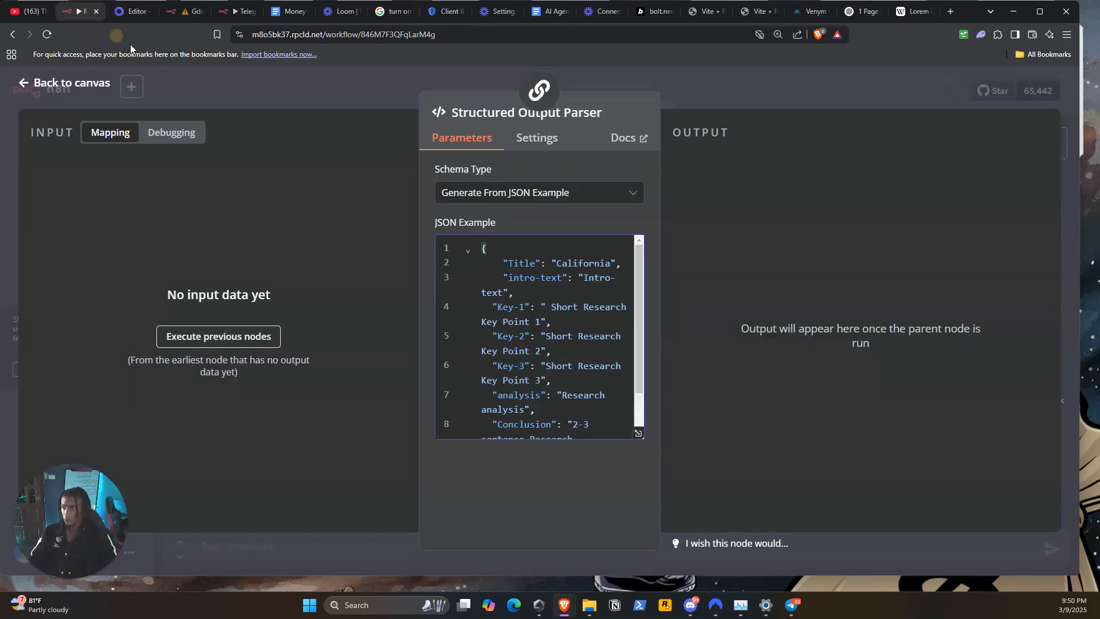
drag(559, 259, 609, 259)
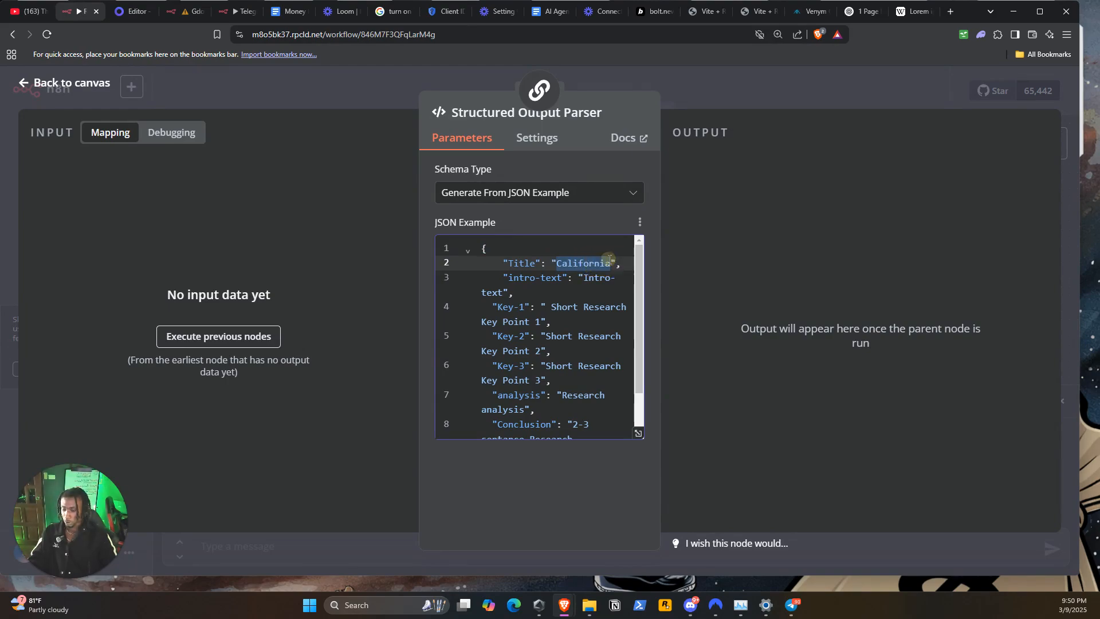
text(Research {)
key(BackSpace)
text(Paper Ti)
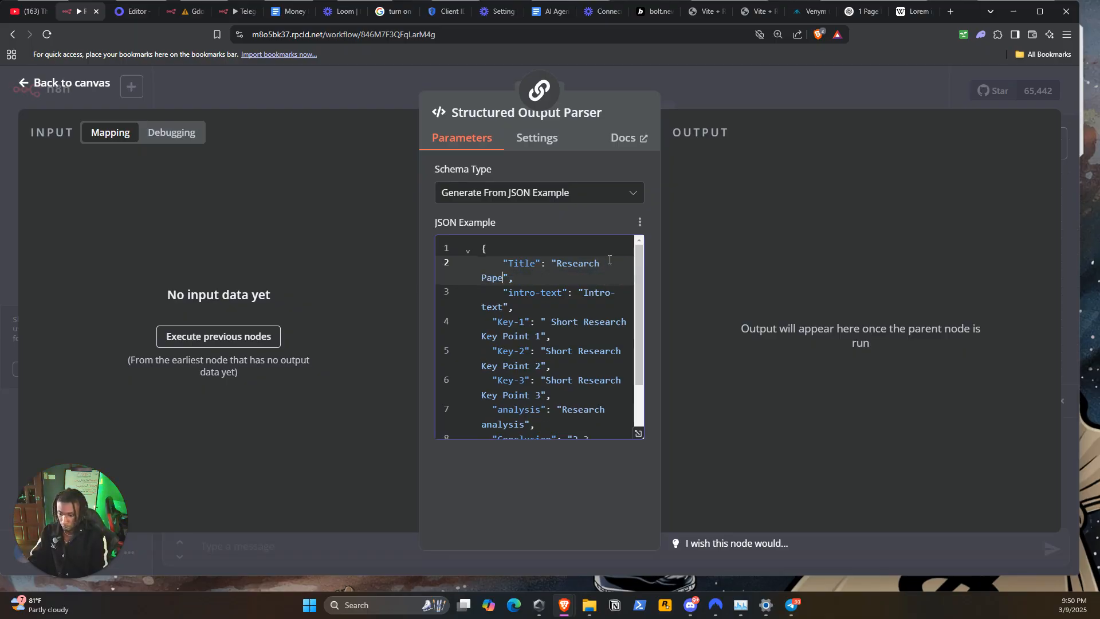
text(tle)
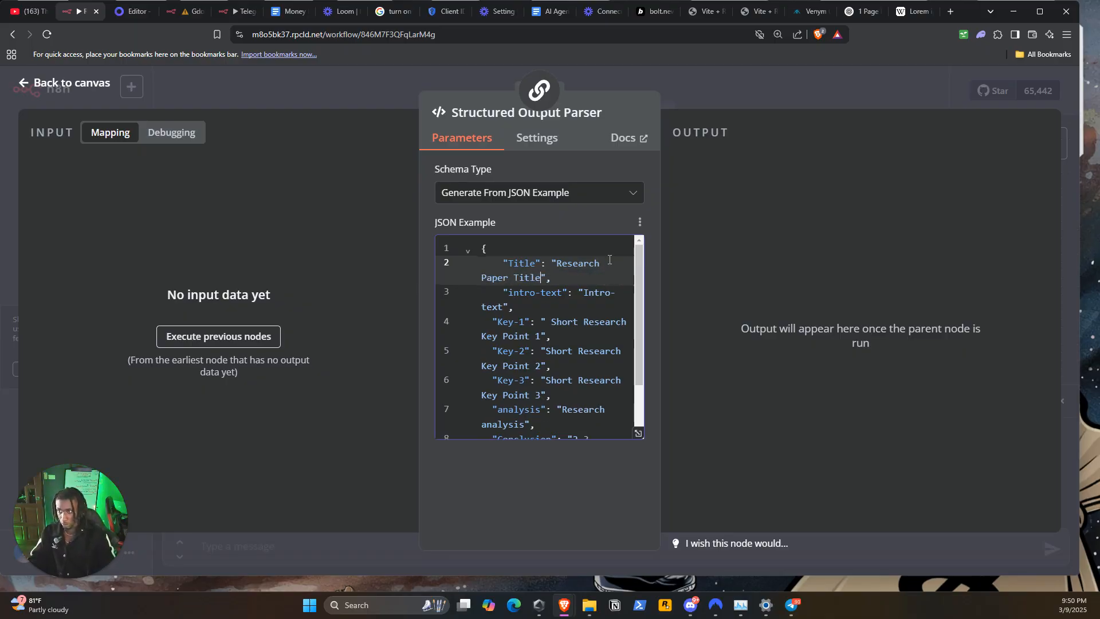
Step: Select the entire JSON example and close the Structured Output Parser settings
click(554, 322)
scroll(602, 355, down, 2)
key(ctrl+a)
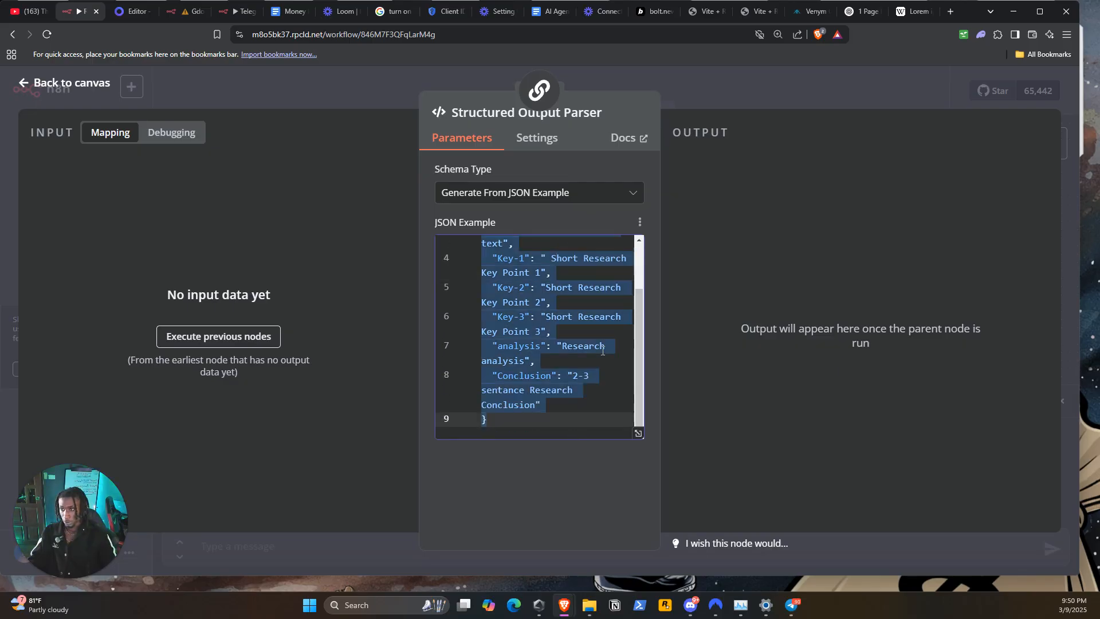
click(759, 96)
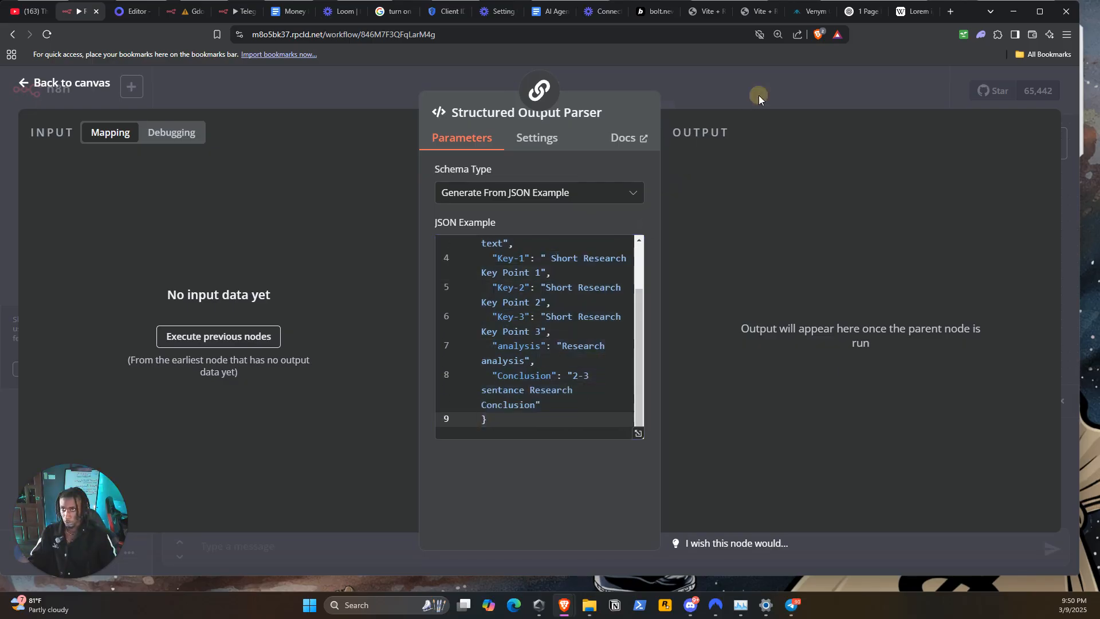
Step: Set the Respond to Webhook node to respond with All Incoming Items and return to the canvas
scroll(768, 294, down, 5)
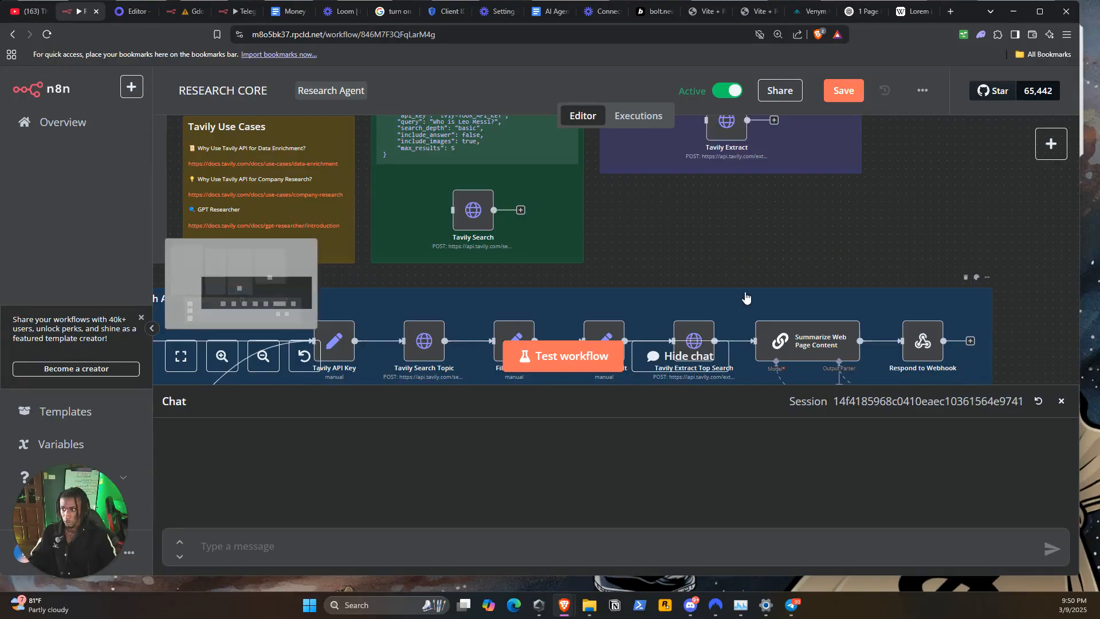
drag(869, 258, 870, 255)
click(924, 183)
double_click(924, 182)
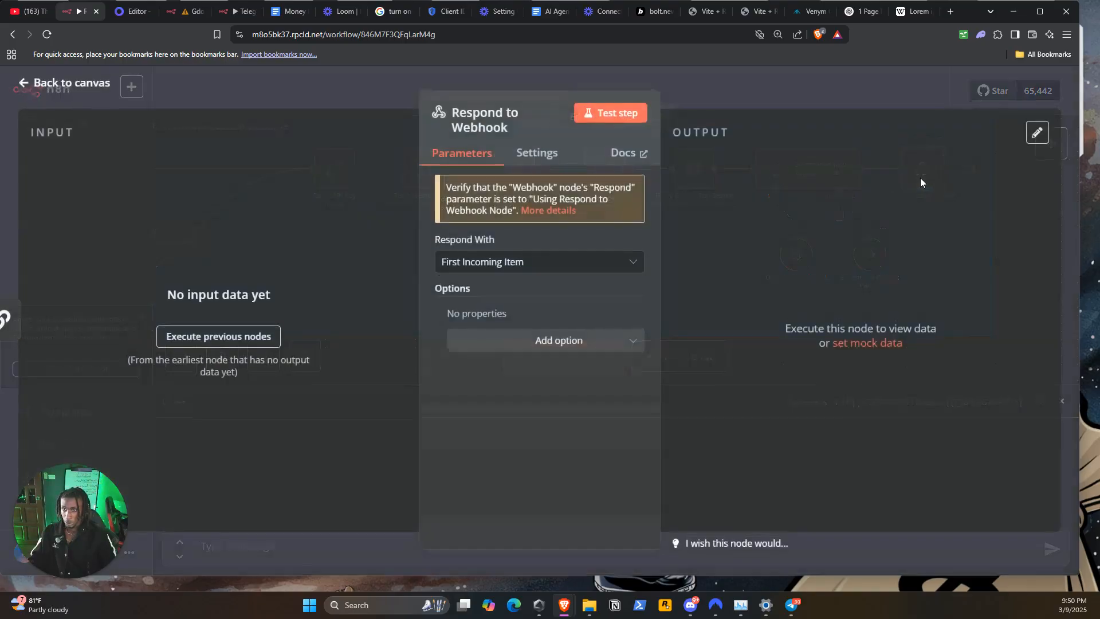
click(630, 268)
click(621, 287)
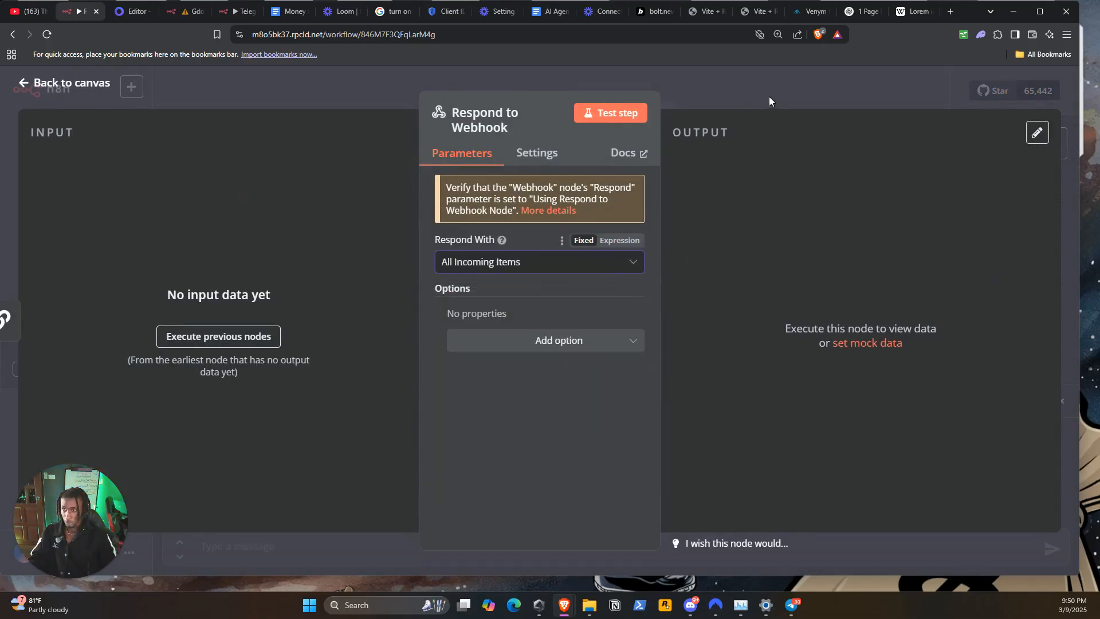
click(769, 95)
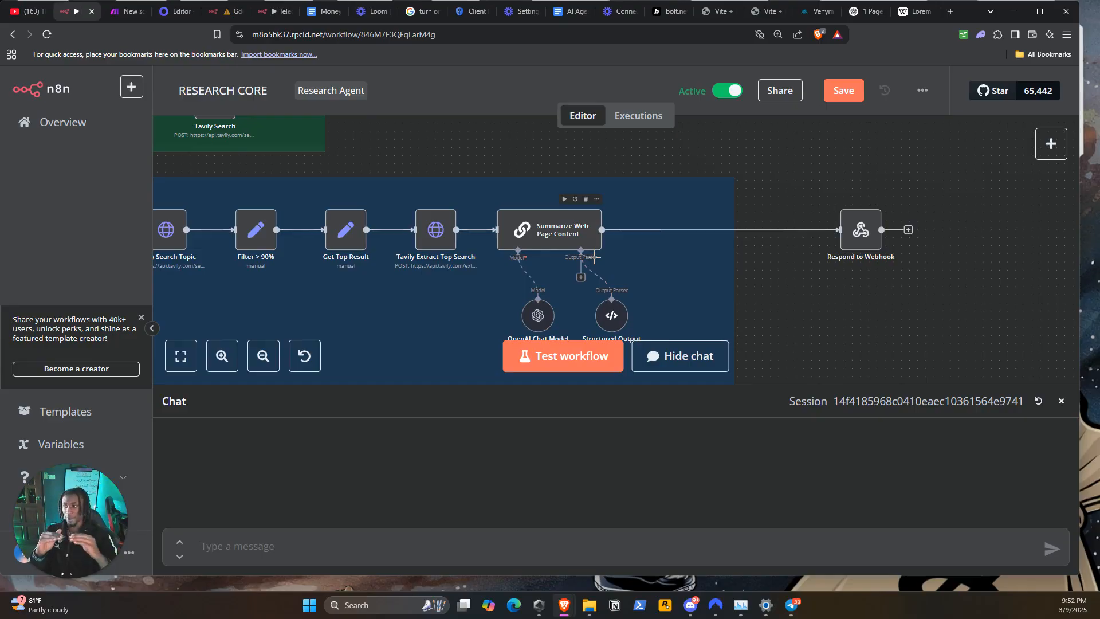
Step: Review the Placid research template, switch to the new Make scenario and look through the available Placid modules
click(178, 11)
scroll(363, 259, down, 1)
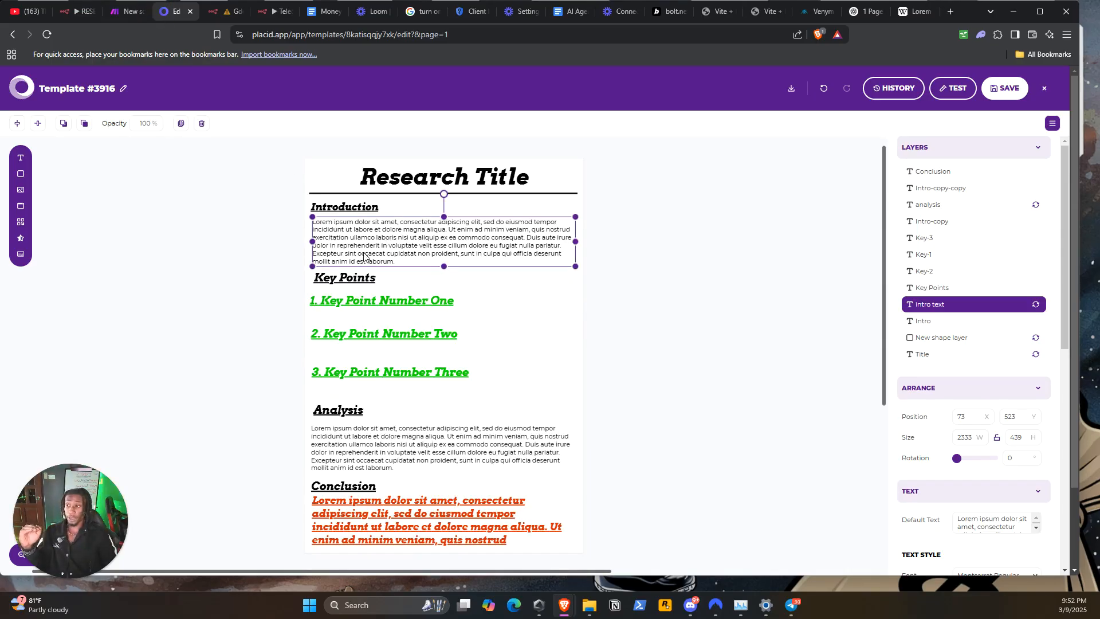
click(129, 11)
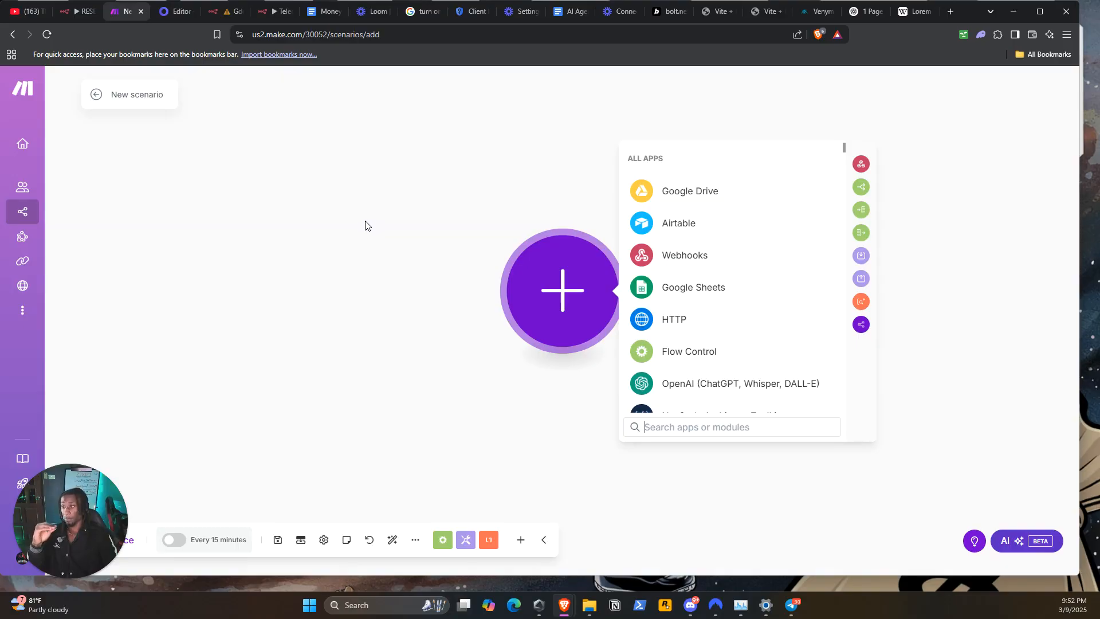
scroll(720, 336, down, 3)
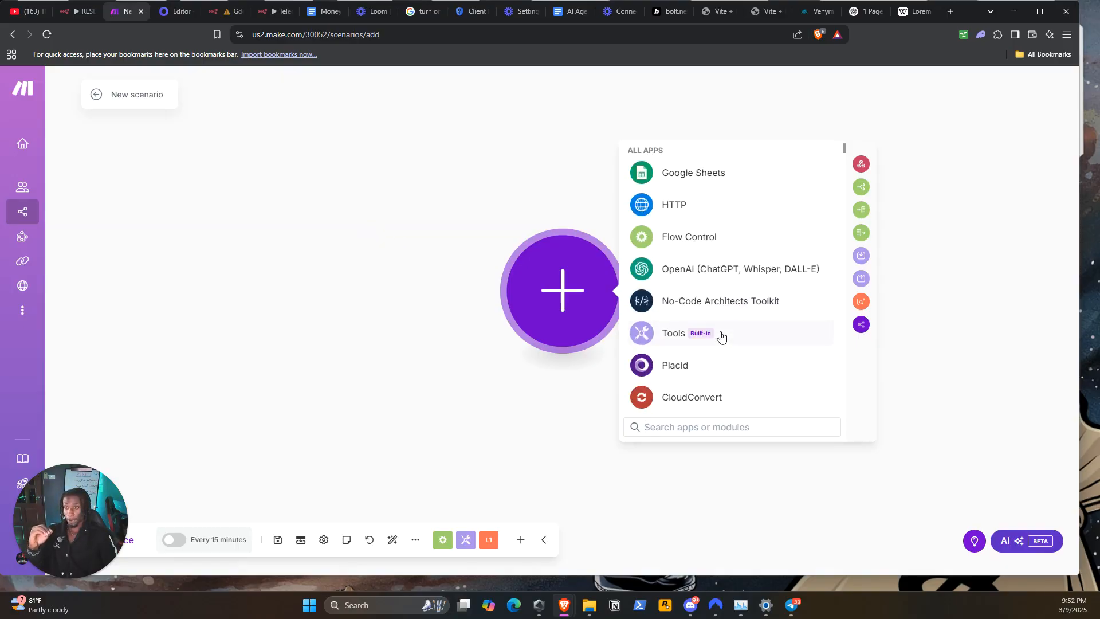
scroll(722, 335, down, 1)
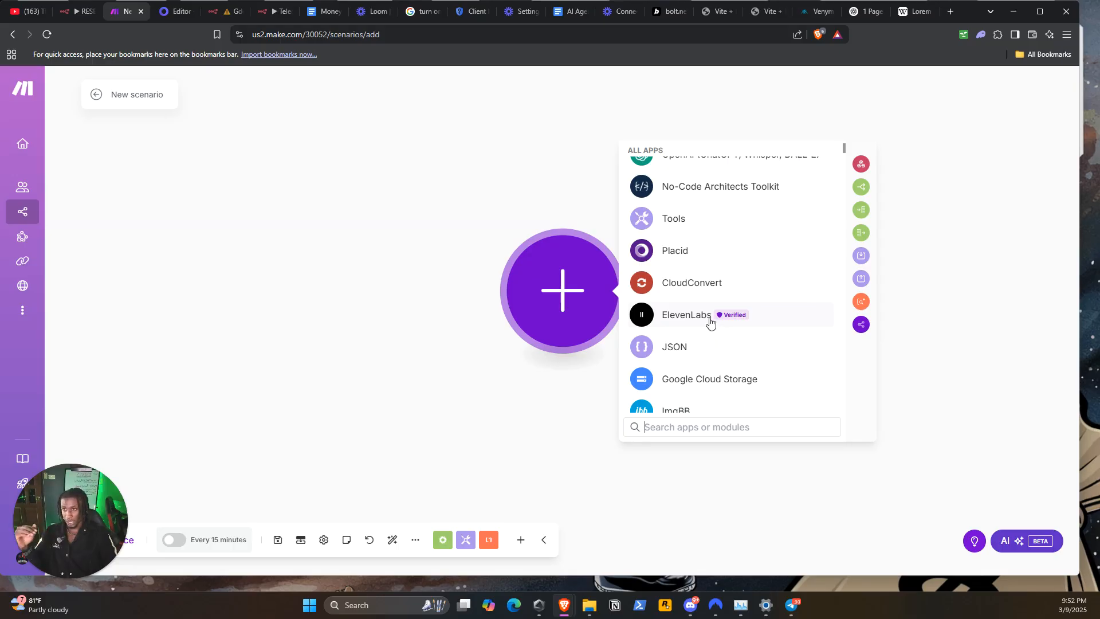
scroll(711, 321, up, 1)
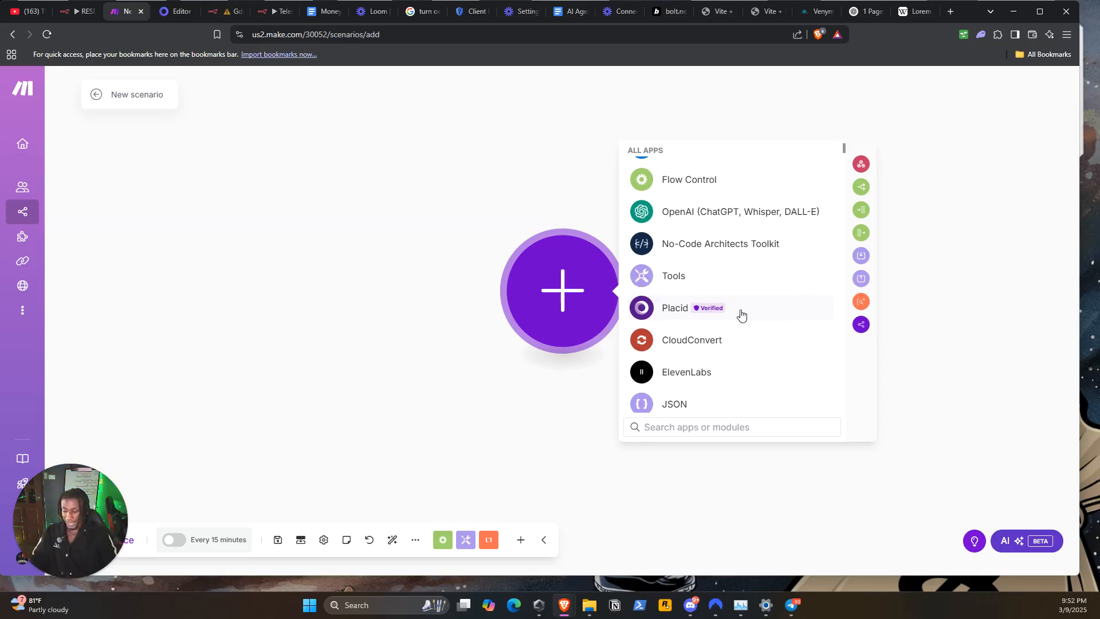
click(671, 310)
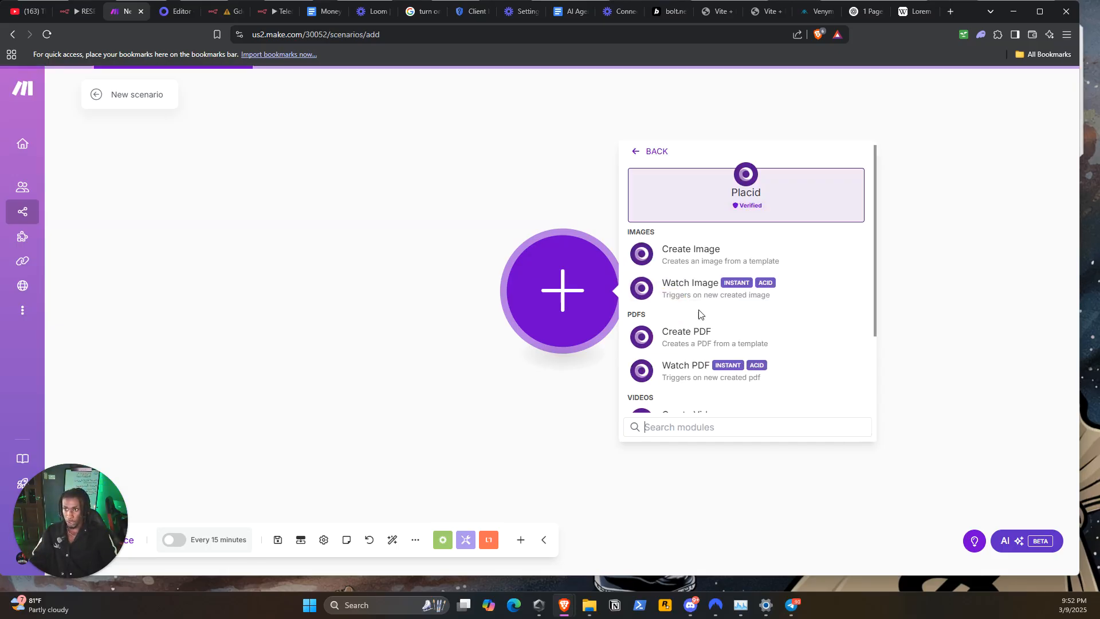
click(534, 186)
Step: Add a Custom webhook trigger as the first module of the Make scenario
click(571, 290)
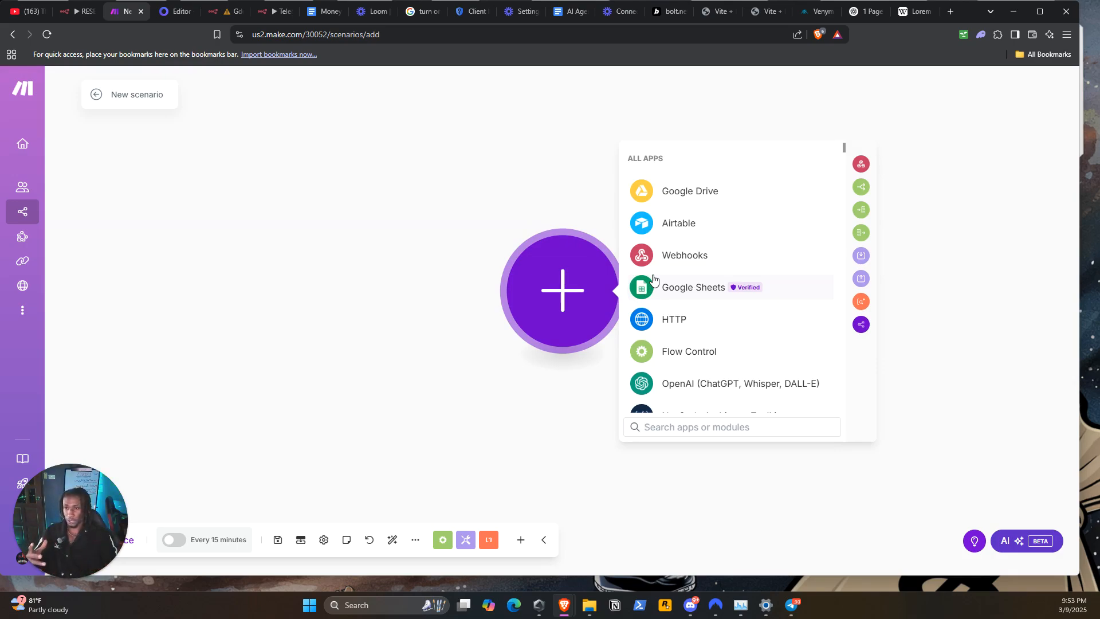
click(681, 261)
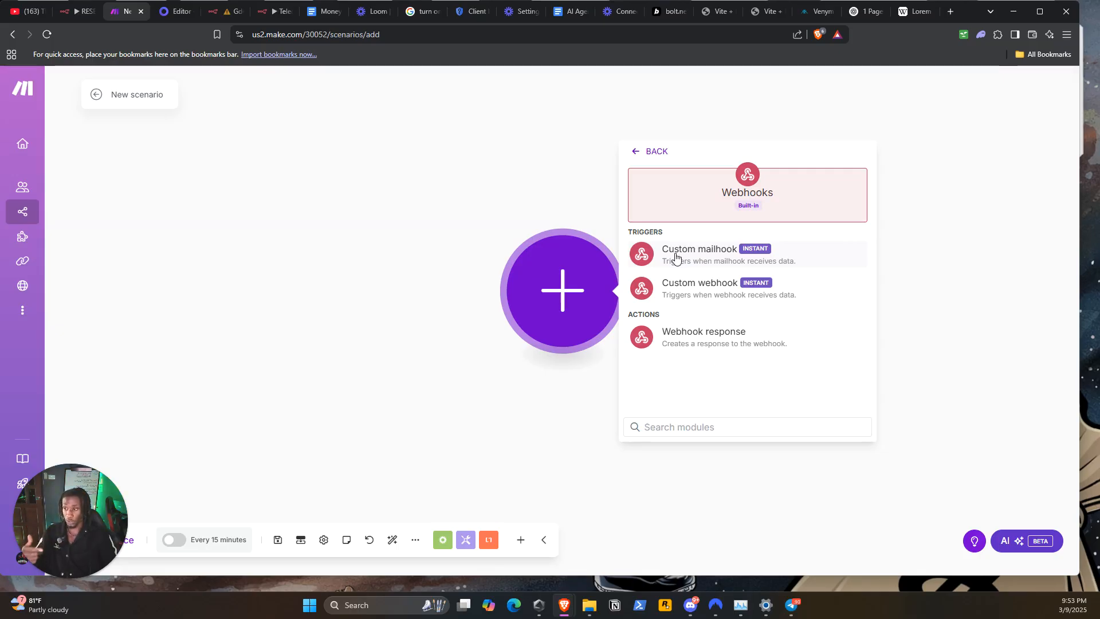
click(700, 294)
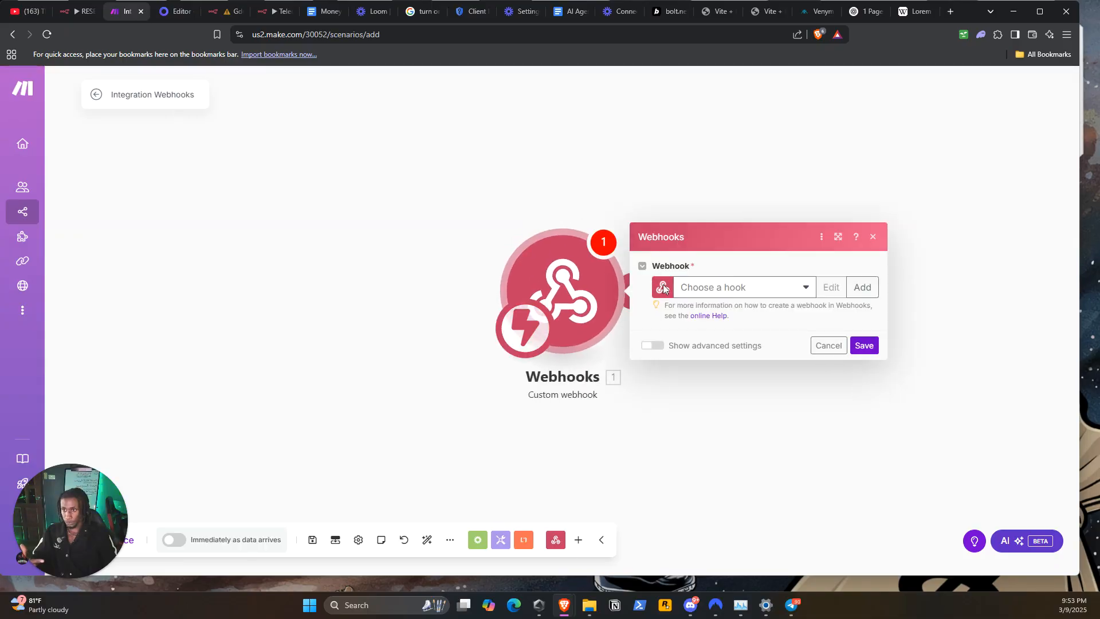
Step: Start a new hook for the trigger and name it "Research Doc WH"
click(864, 287)
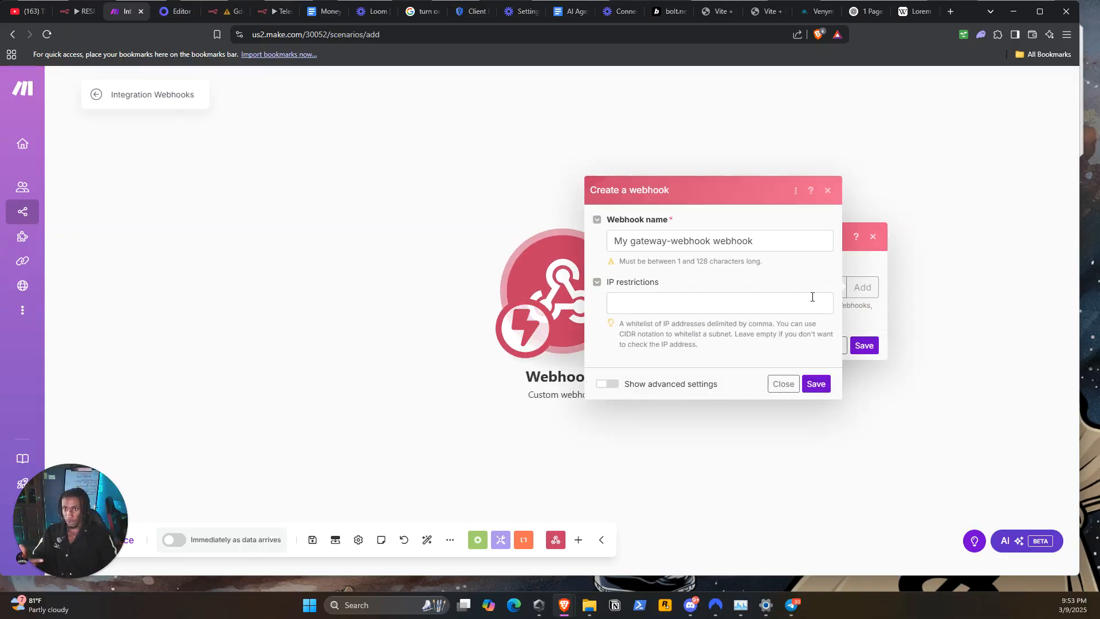
click(755, 241)
drag(756, 241, 554, 222)
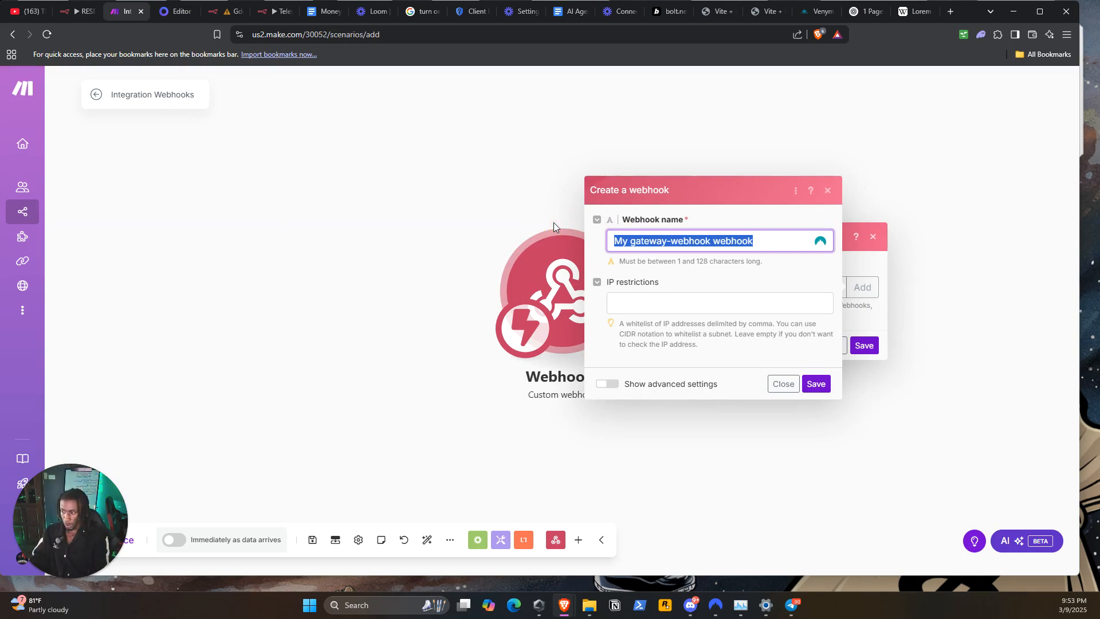
text(Resear)
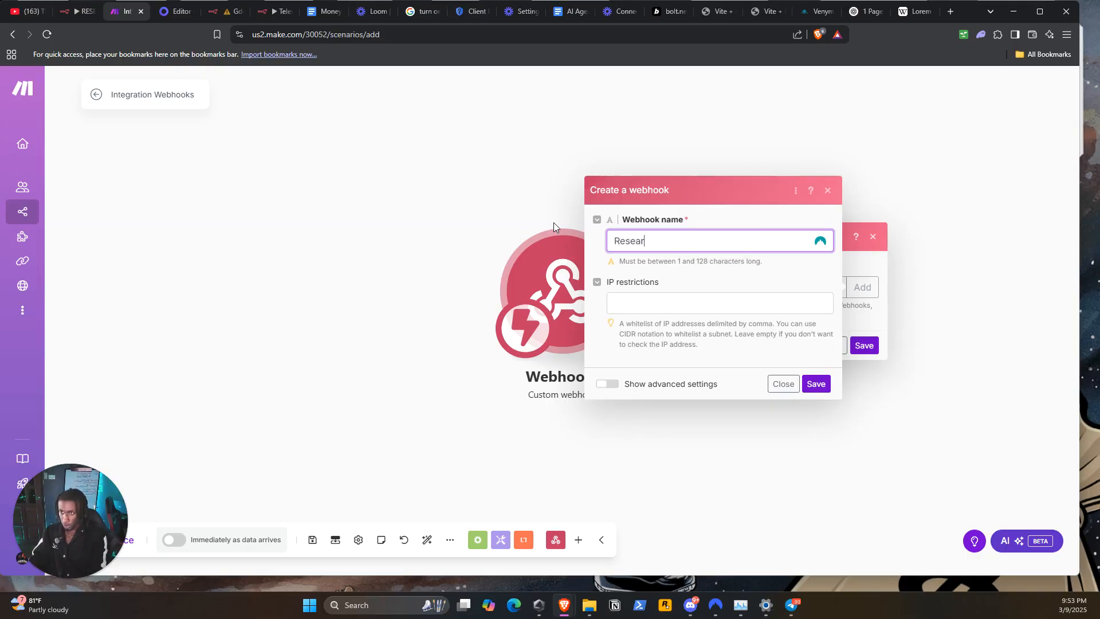
text(ch Doc W)
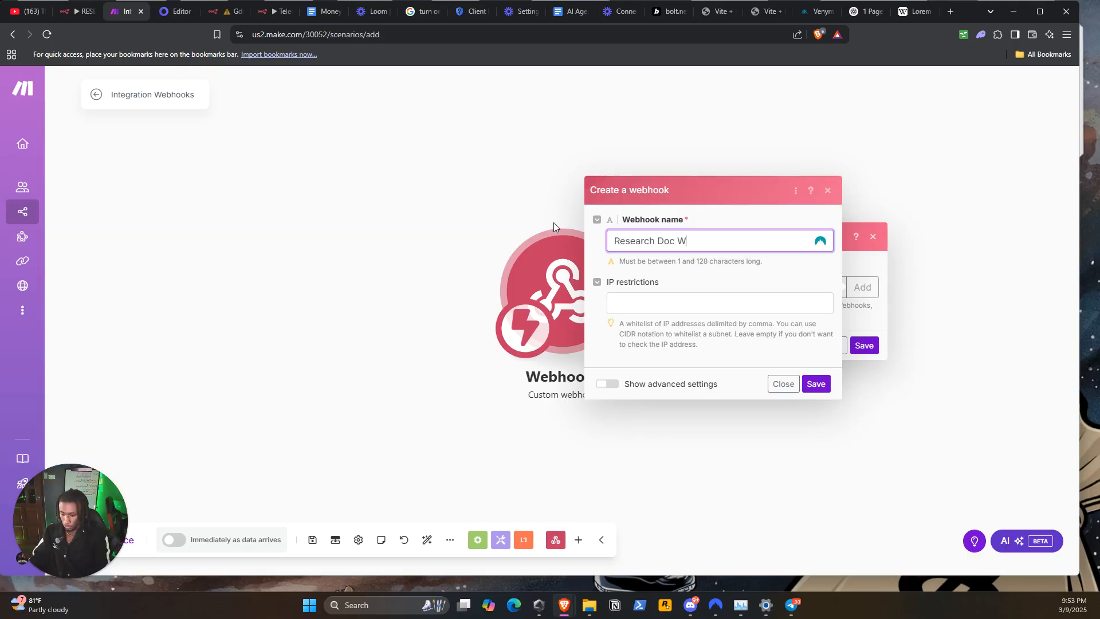
text(eH)
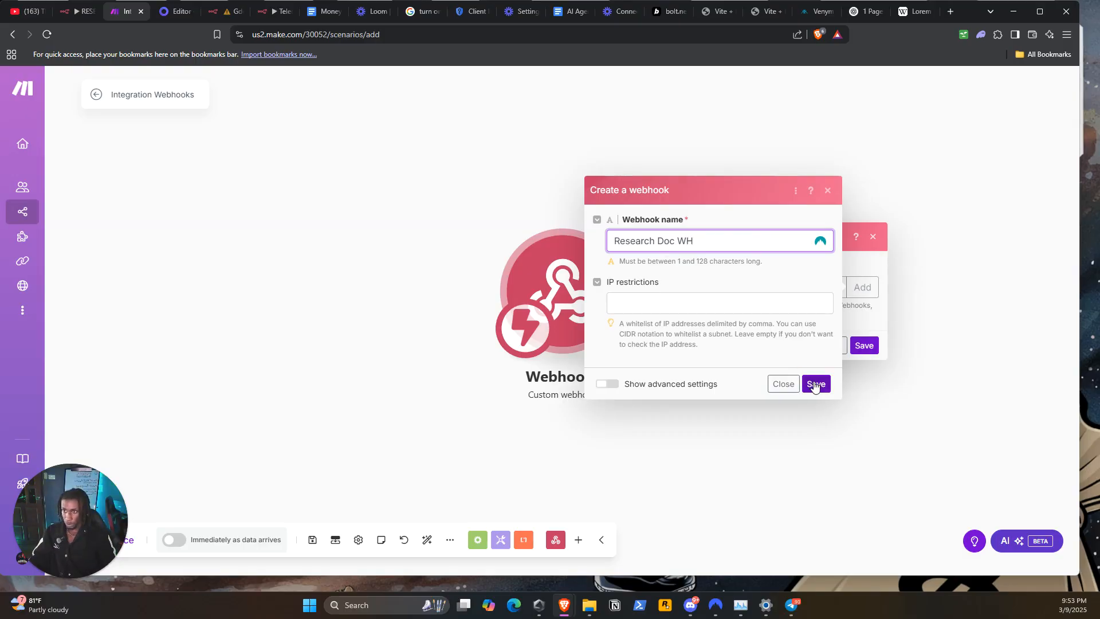
Step: Show the webhook's advanced settings, start a new data structure and define its first item as a text property named "title"
click(607, 384)
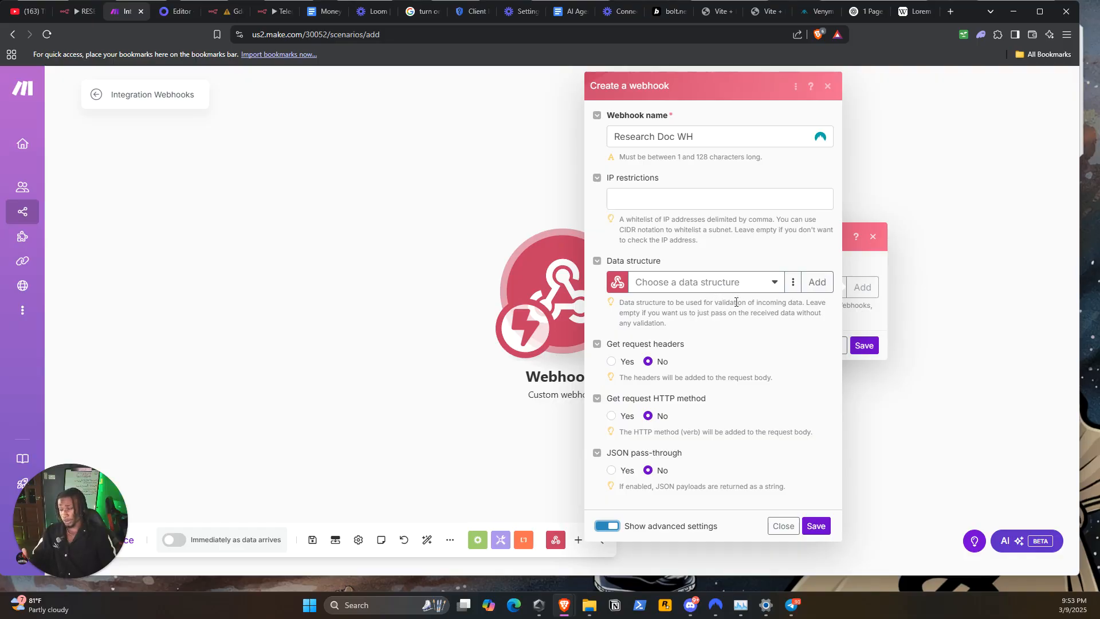
click(824, 286)
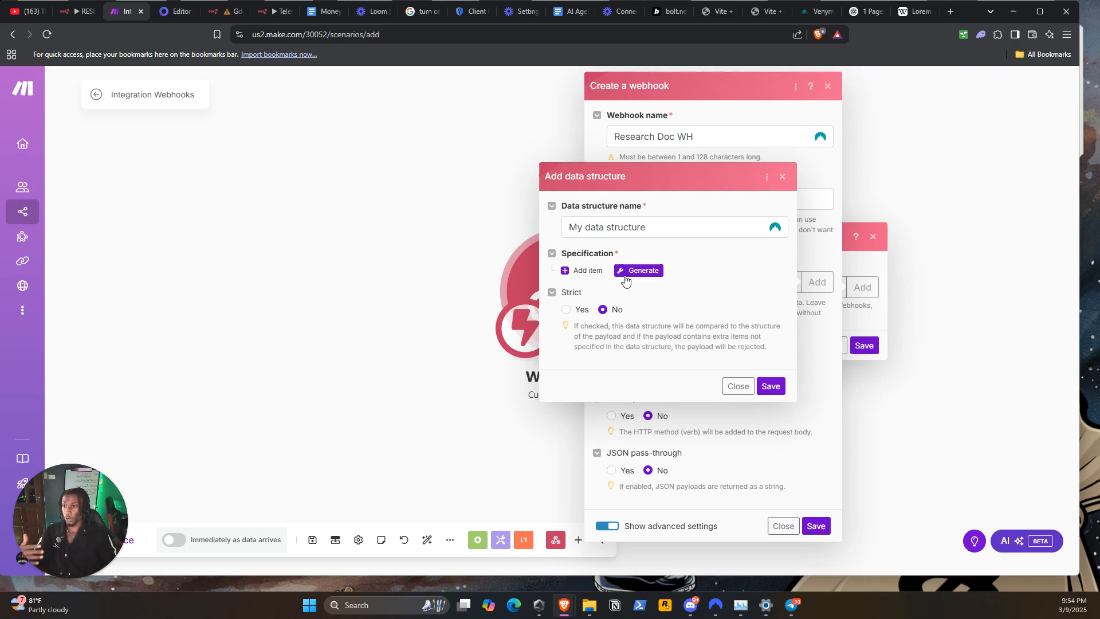
click(589, 279)
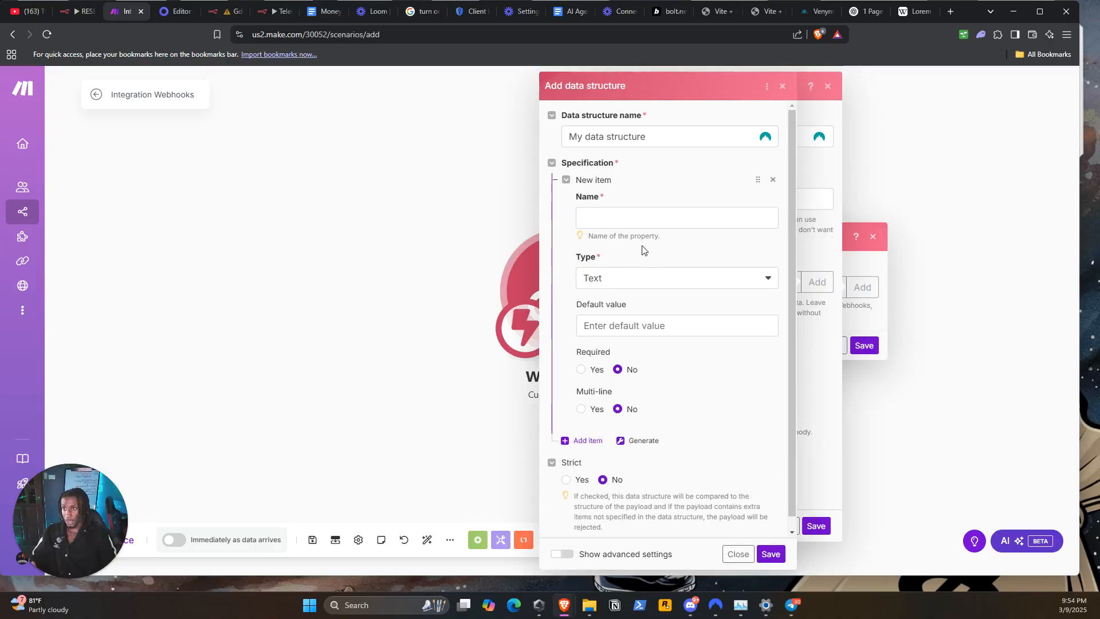
click(635, 218)
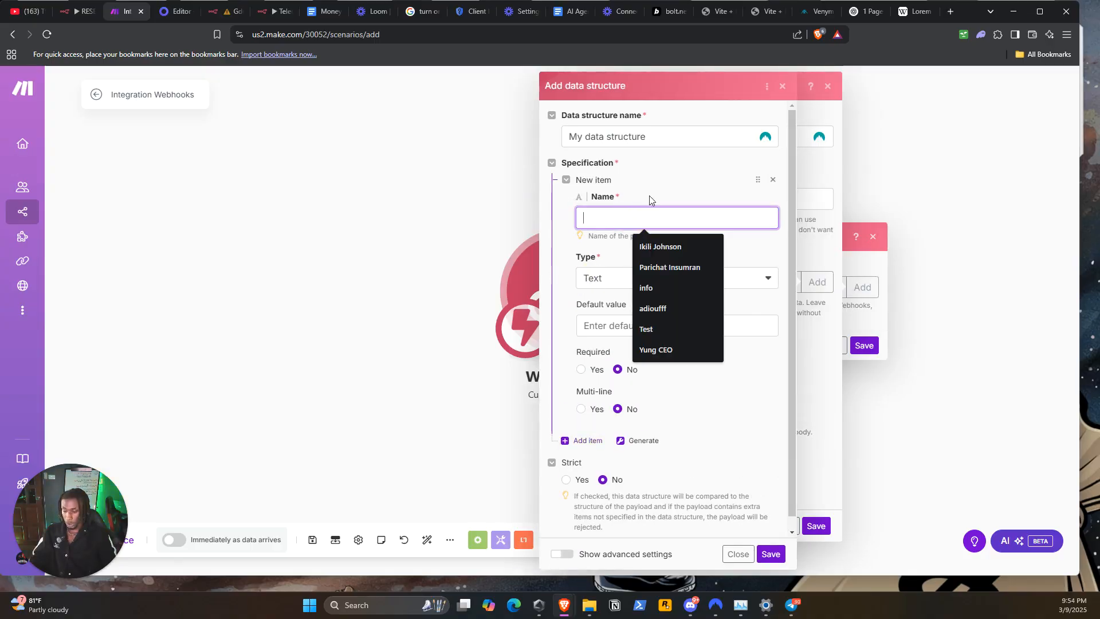
click(690, 184)
click(648, 225)
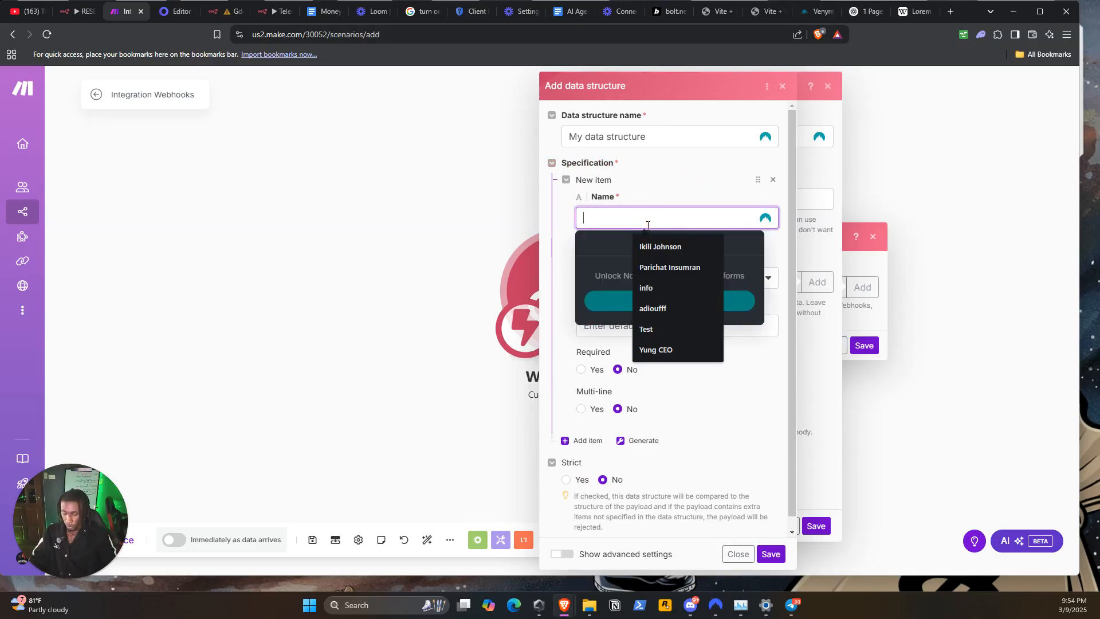
text(title)
click(659, 277)
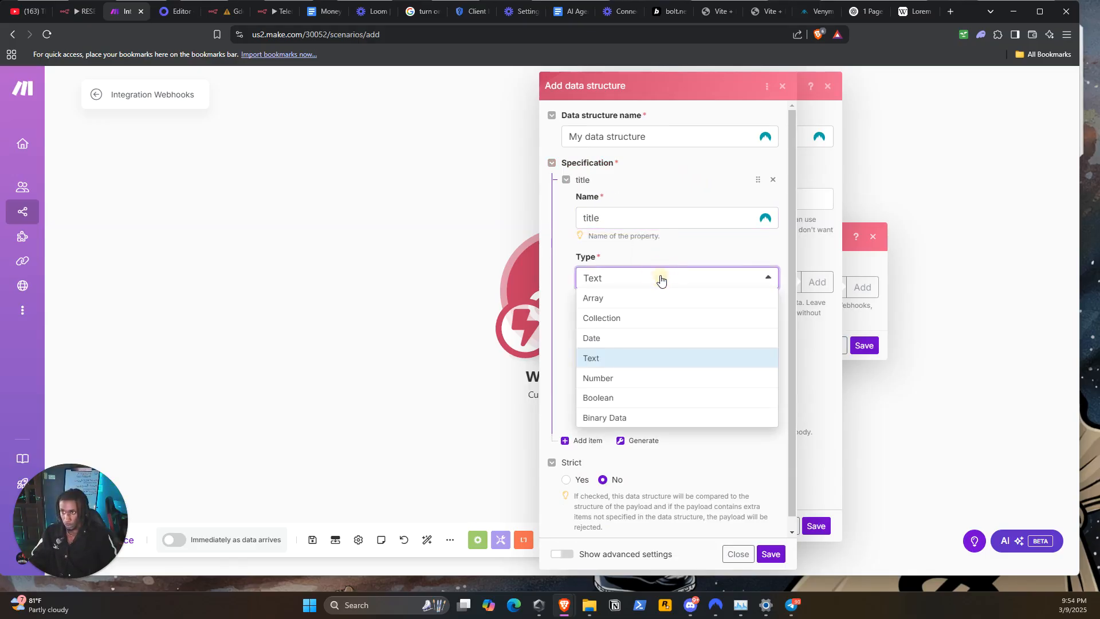
click(662, 279)
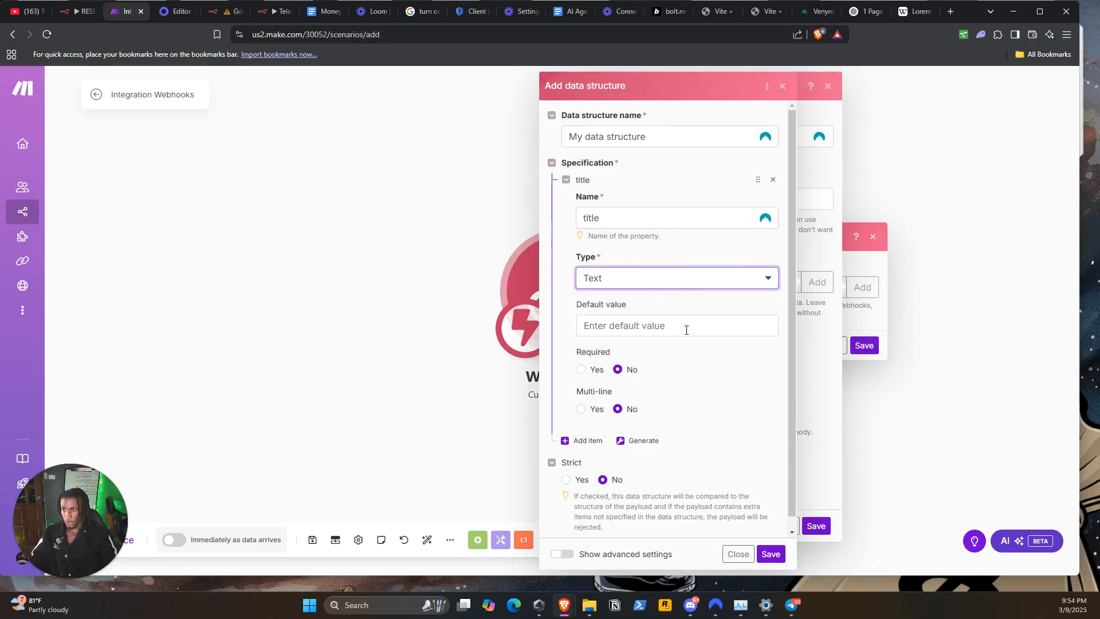
click(688, 327)
click(691, 296)
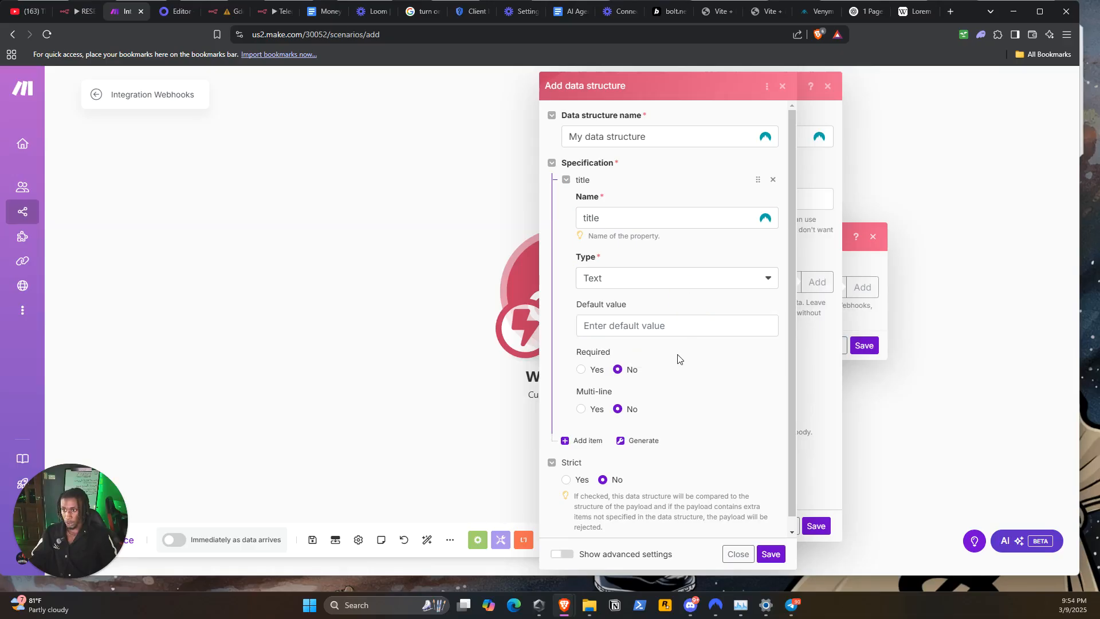
Step: Add a second text item to the data structure, checking the Placid template's layer name and naming the item "intro-text"
scroll(678, 359, down, 1)
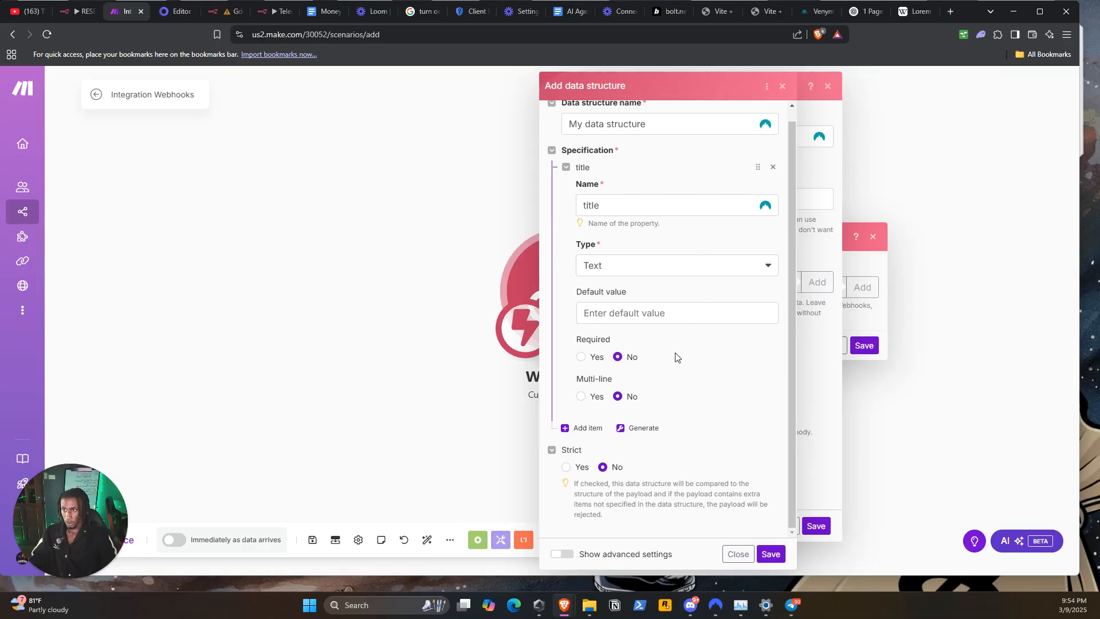
click(593, 429)
scroll(648, 425, down, 1)
click(646, 406)
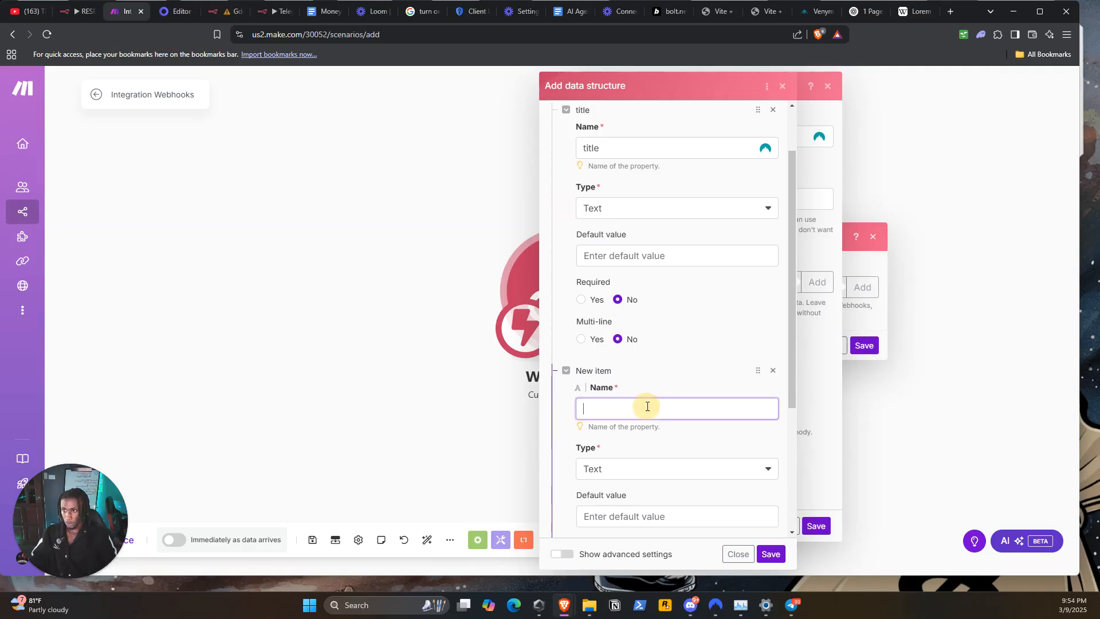
scroll(661, 373, down, 2)
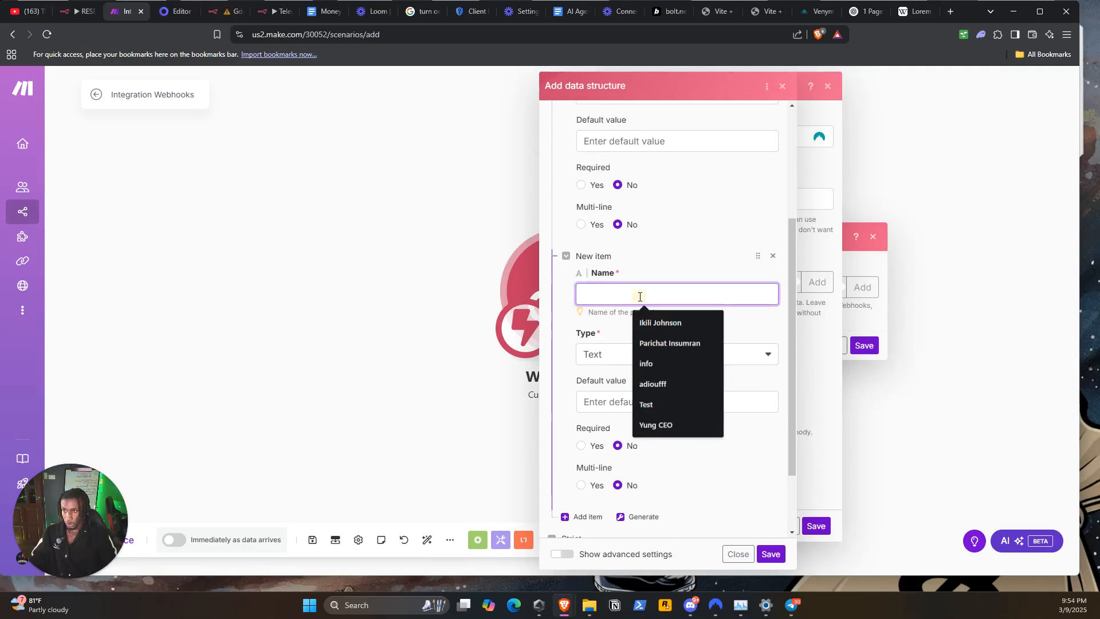
click(173, 9)
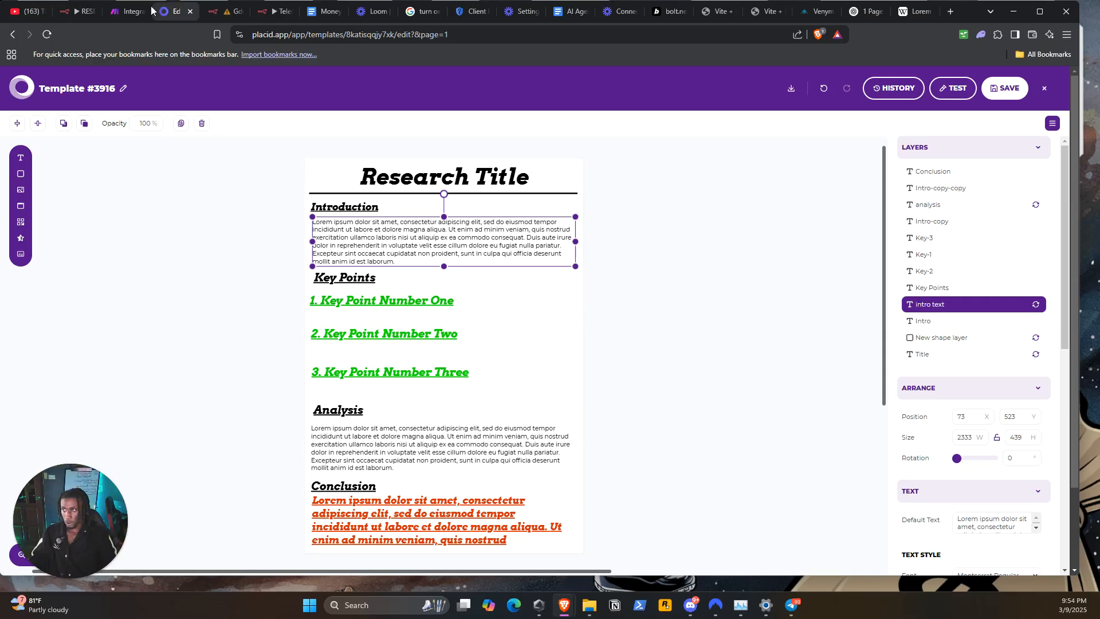
click(126, 11)
click(645, 300)
text(intro-text)
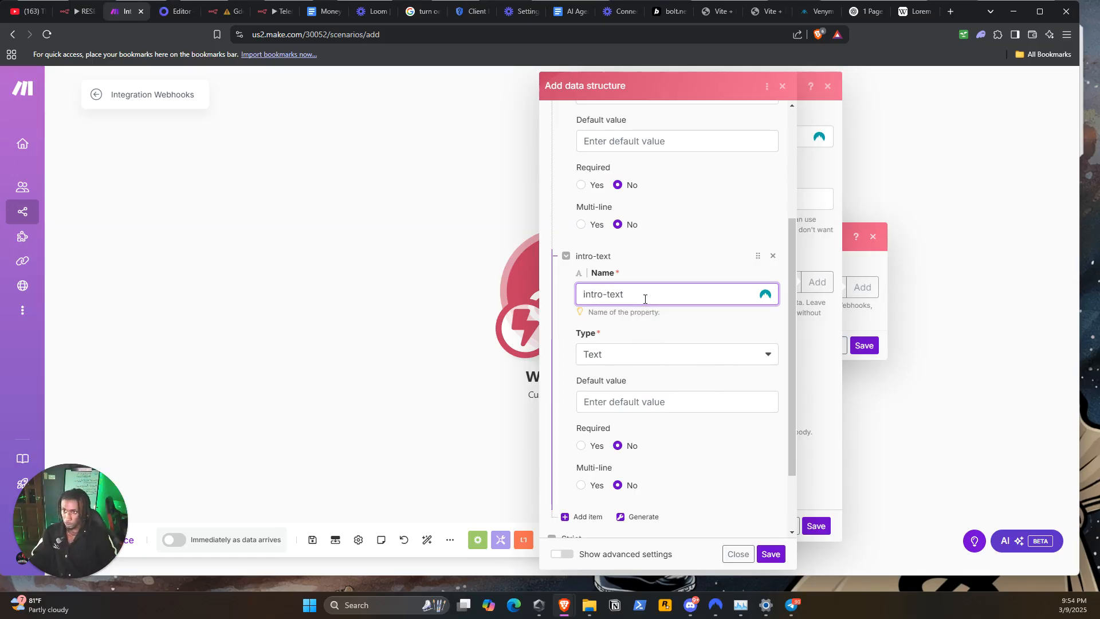
click(699, 342)
Step: Add a third text item to the data structure and name it "Key-1"
scroll(704, 343, down, 3)
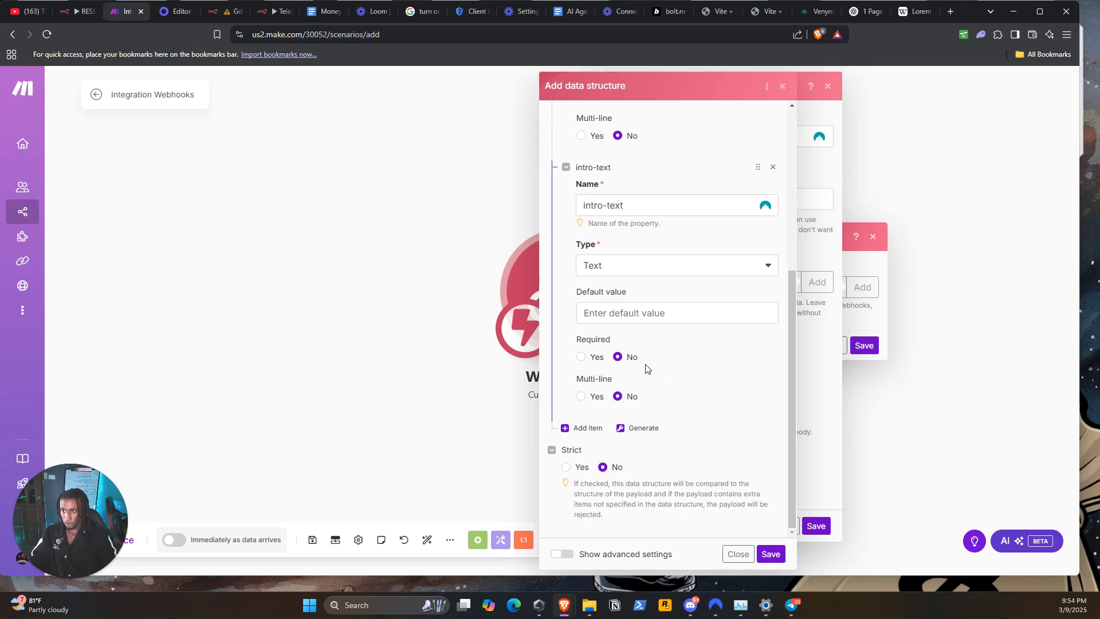
click(596, 428)
scroll(617, 421, down, 4)
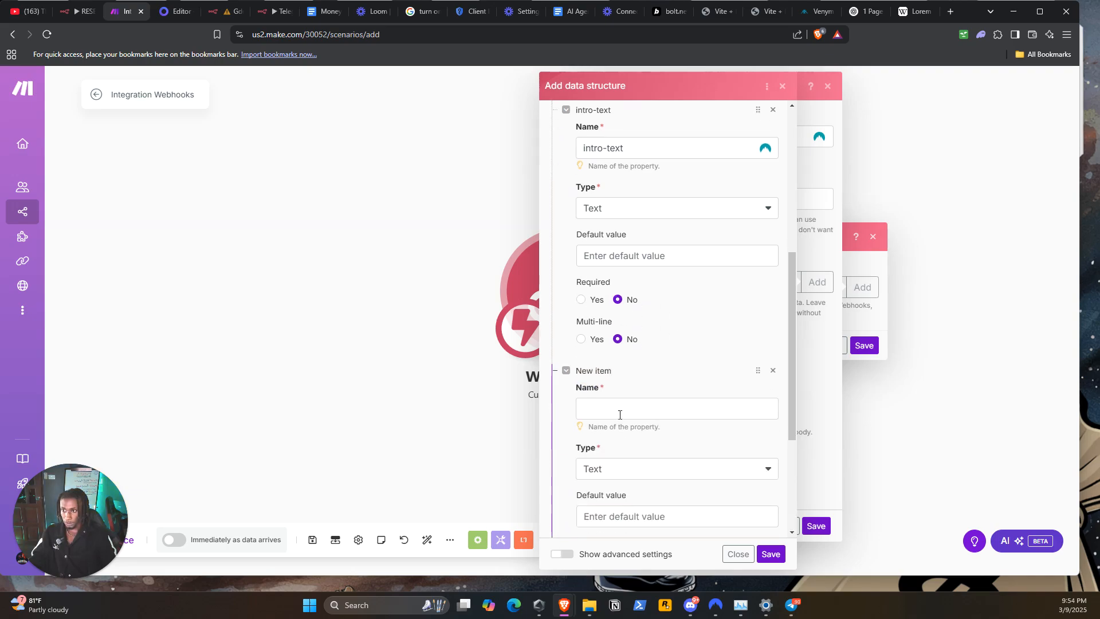
click(616, 352)
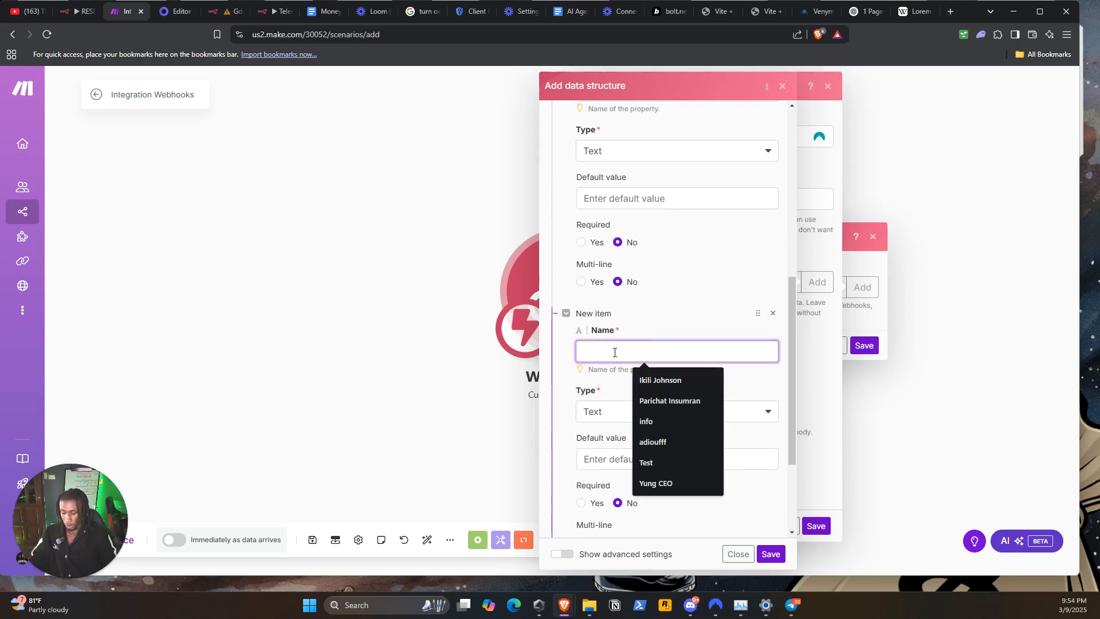
text(Key-1)
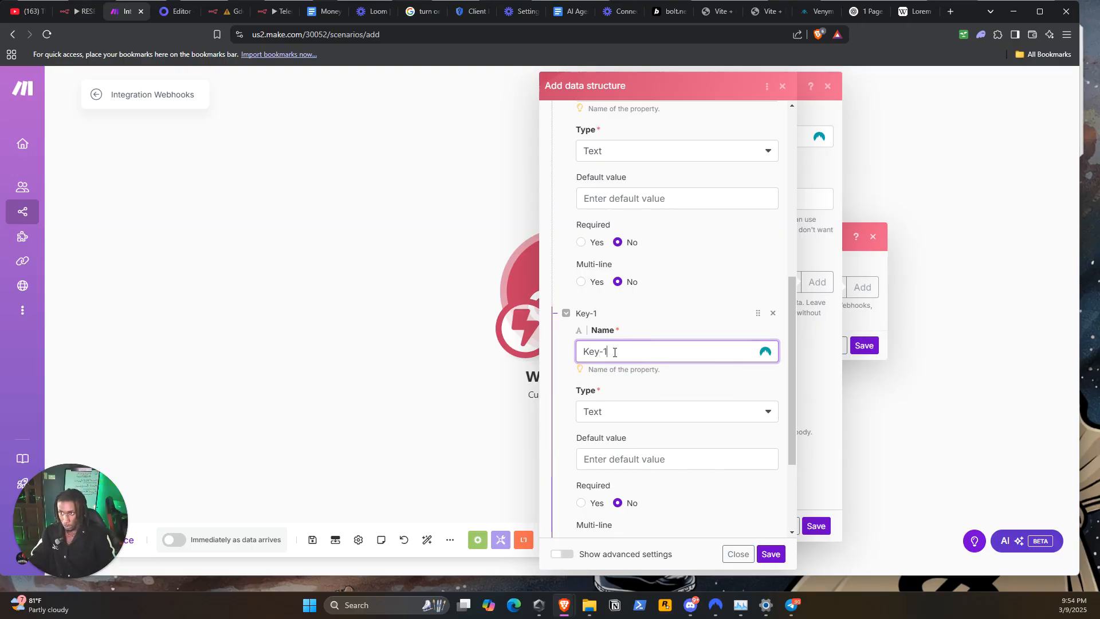
Step: Add two more text items to the data structure, named "Key-2" and "Key-3"
scroll(638, 353, down, 3)
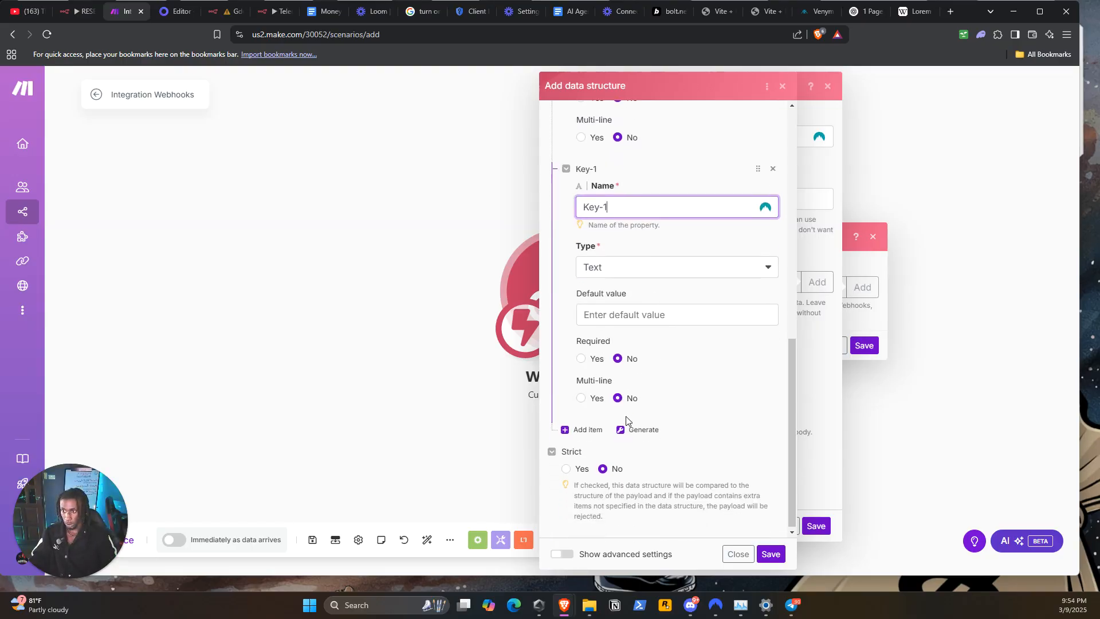
click(596, 427)
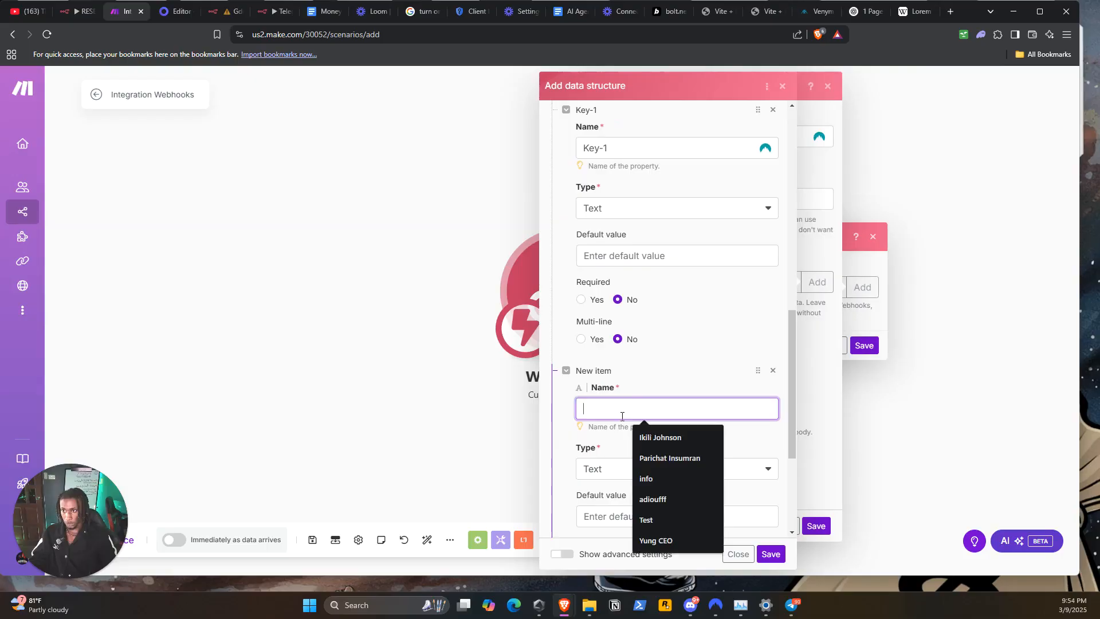
text(Key-2)
scroll(597, 450, down, 3)
click(597, 459)
click(608, 330)
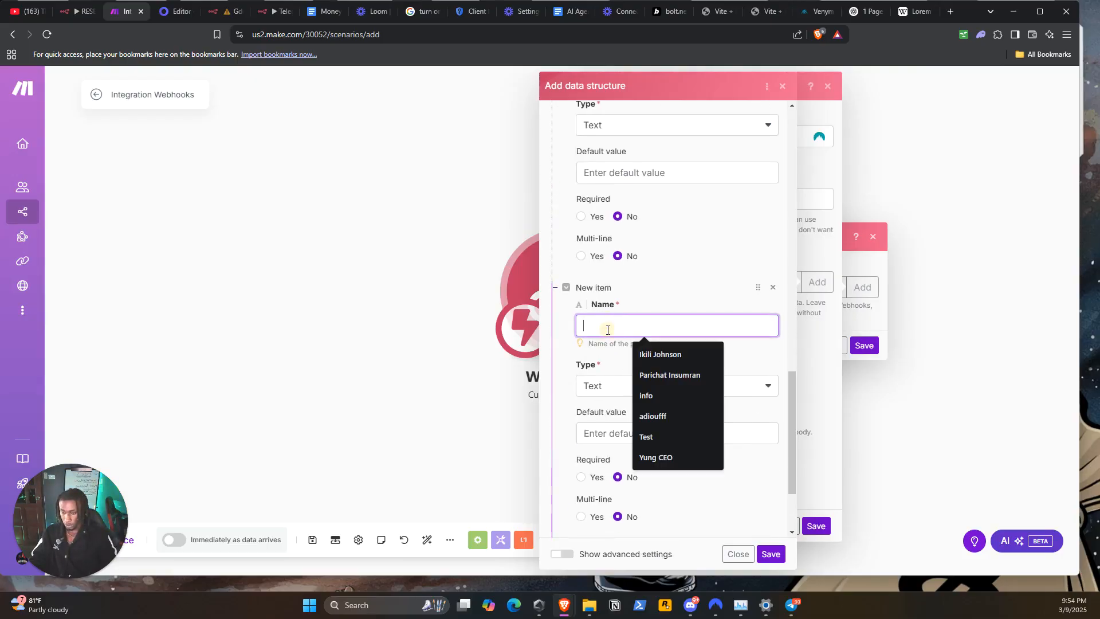
text(Key-3)
Step: Add a text item named "analysis" below Key-3 in the data structure
scroll(665, 286, down, 2)
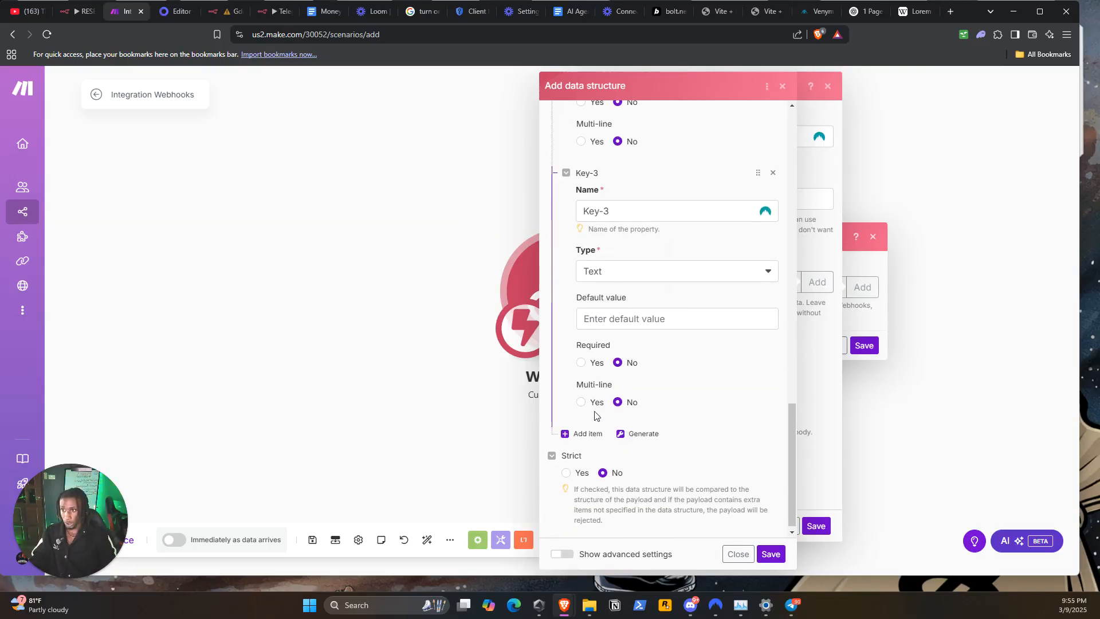
click(586, 433)
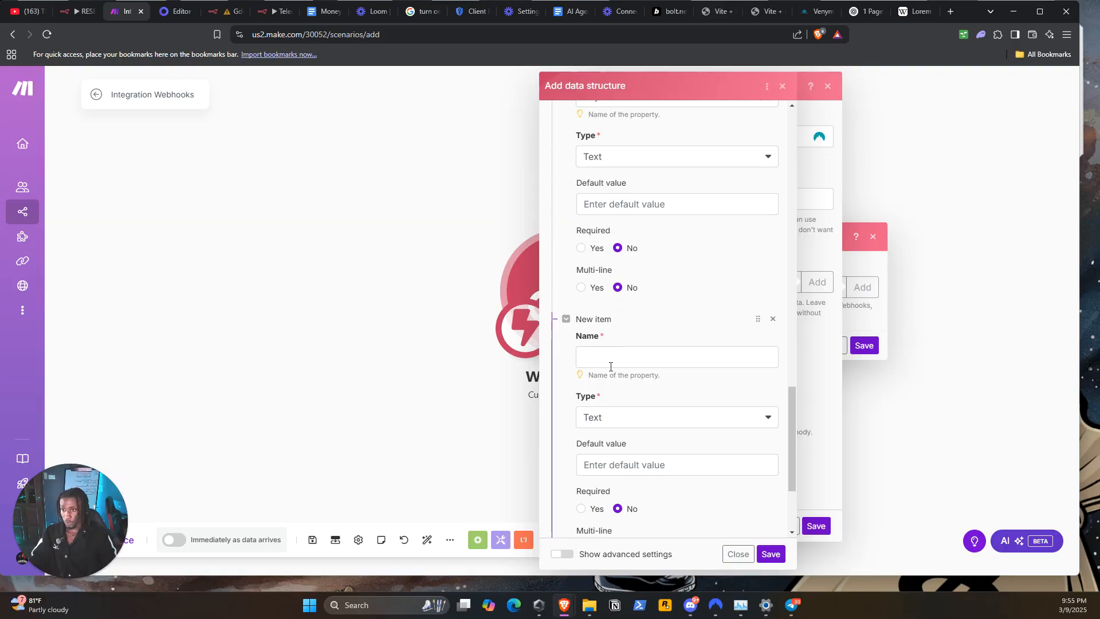
click(610, 351)
text(analysis)
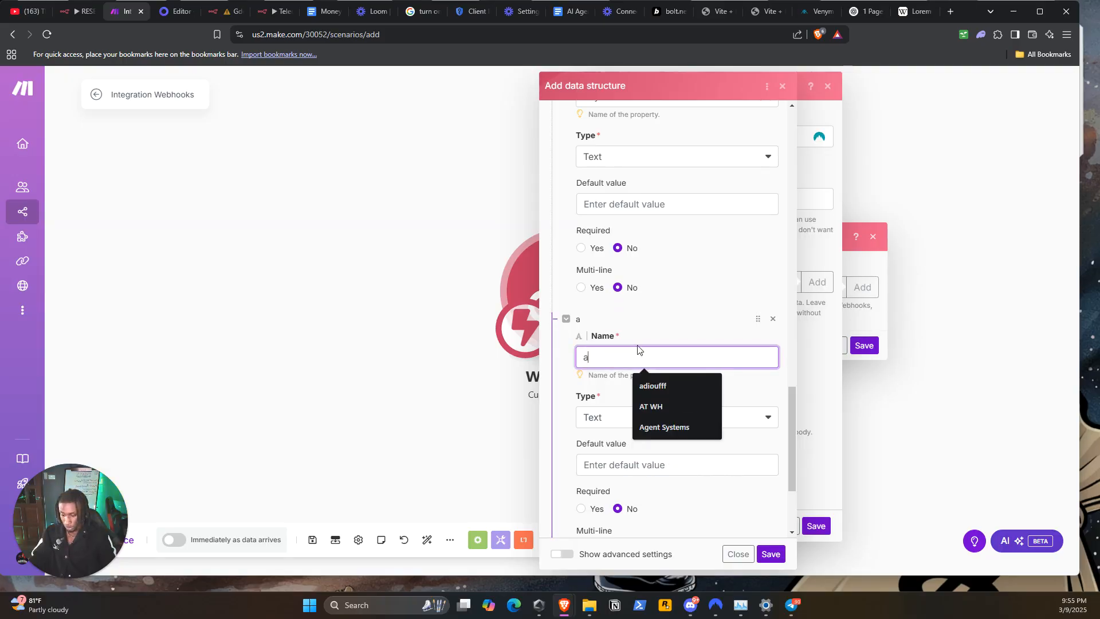
Step: Add a final text item named "Conclusion" and save the data structure
scroll(636, 366, down, 3)
click(584, 422)
scroll(681, 425, down, 2)
click(634, 351)
text(C)
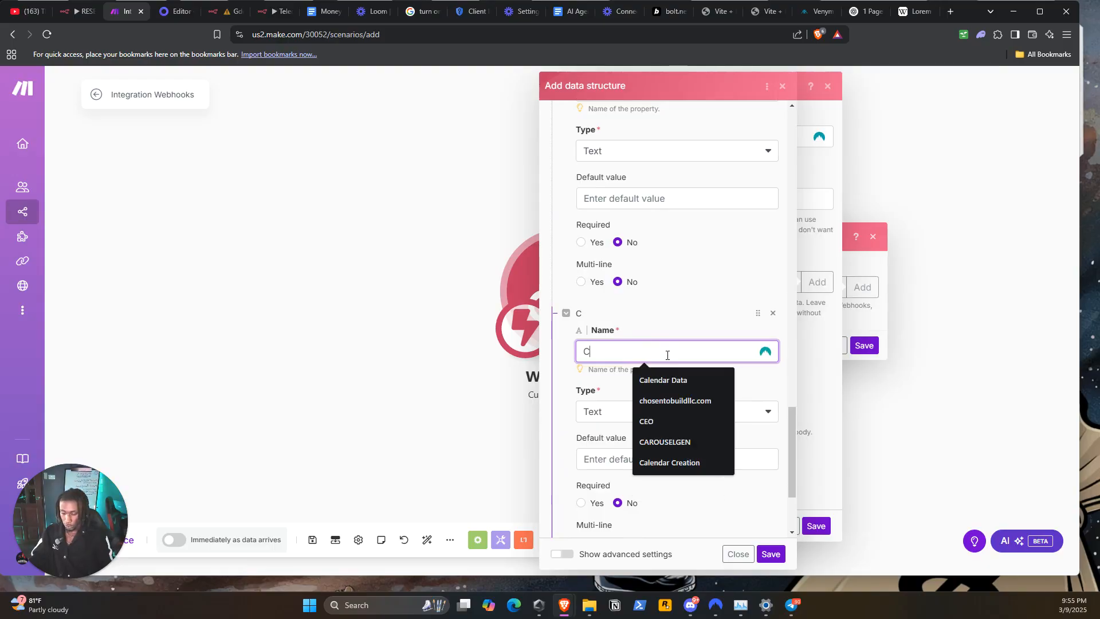
text(onclusion)
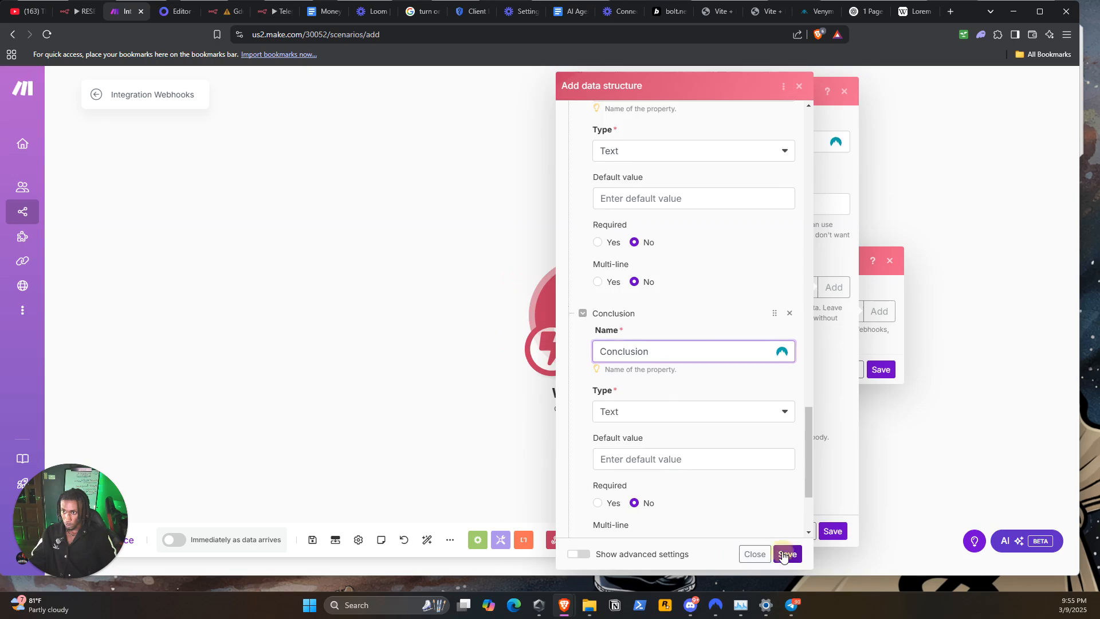
click(781, 553)
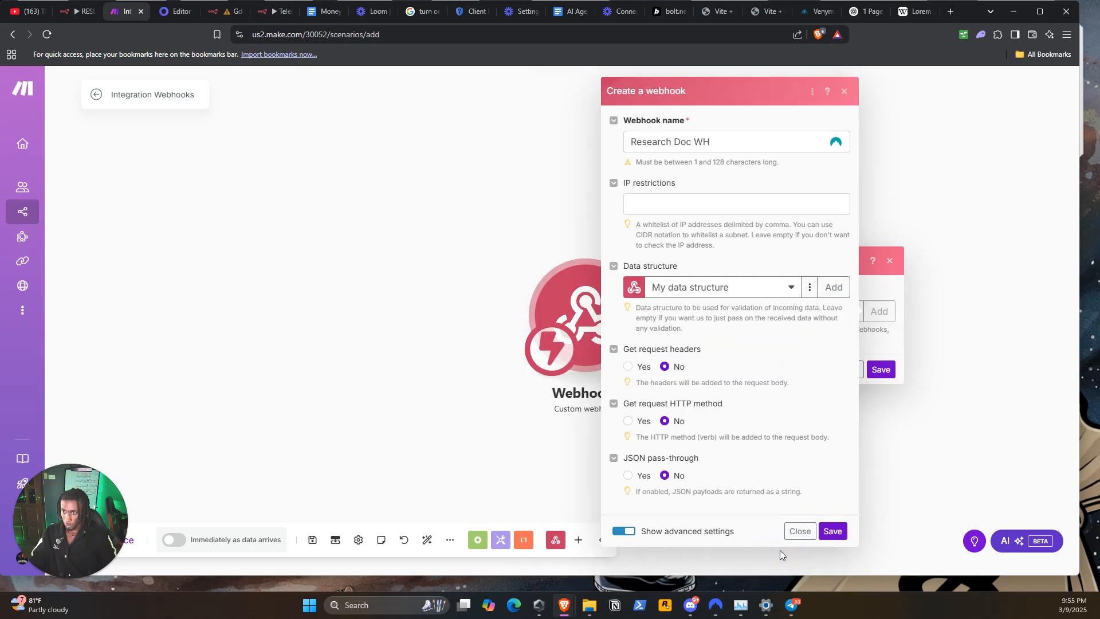
Step: Reopen the webhook's selected data structure, review its items from title to Conclusion and its advanced settings, and save it again
click(769, 296)
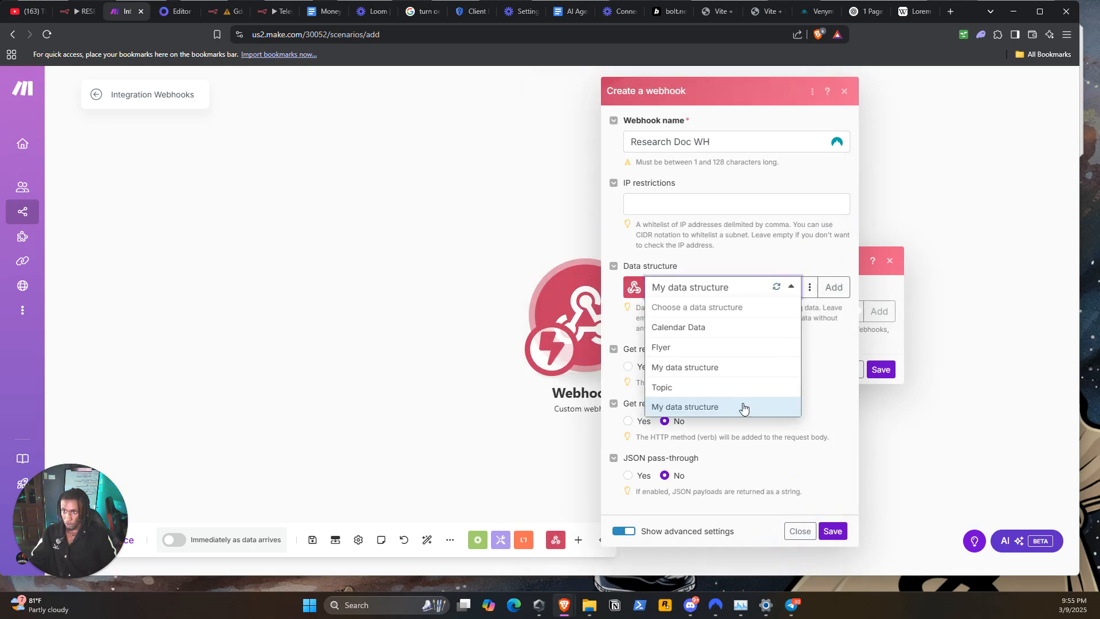
click(810, 287)
click(799, 307)
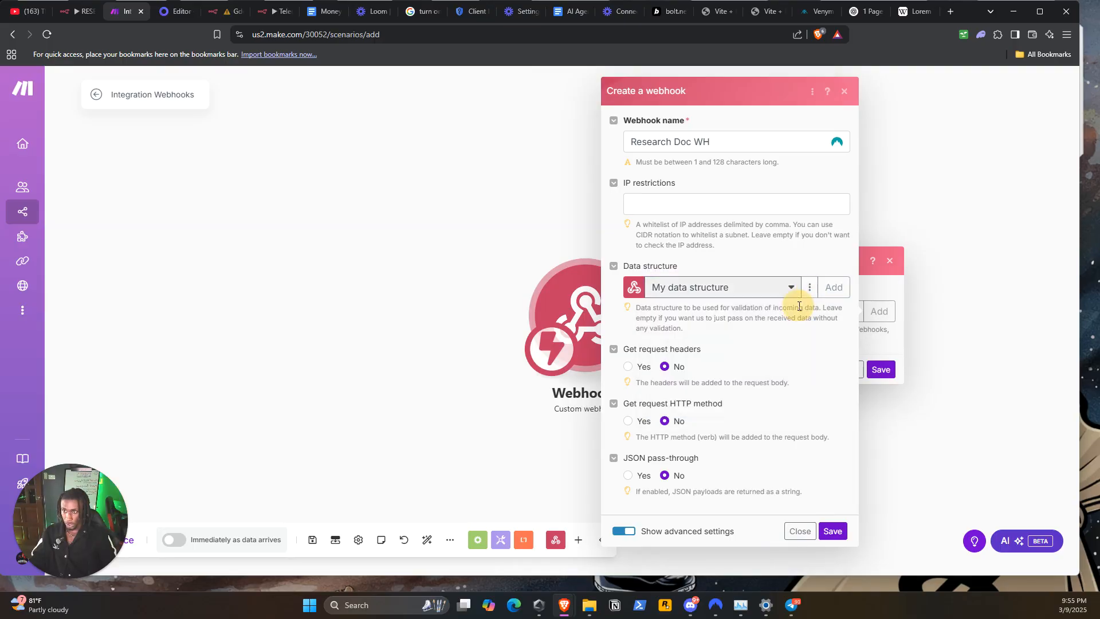
scroll(726, 264, down, 3)
scroll(727, 264, up, 3)
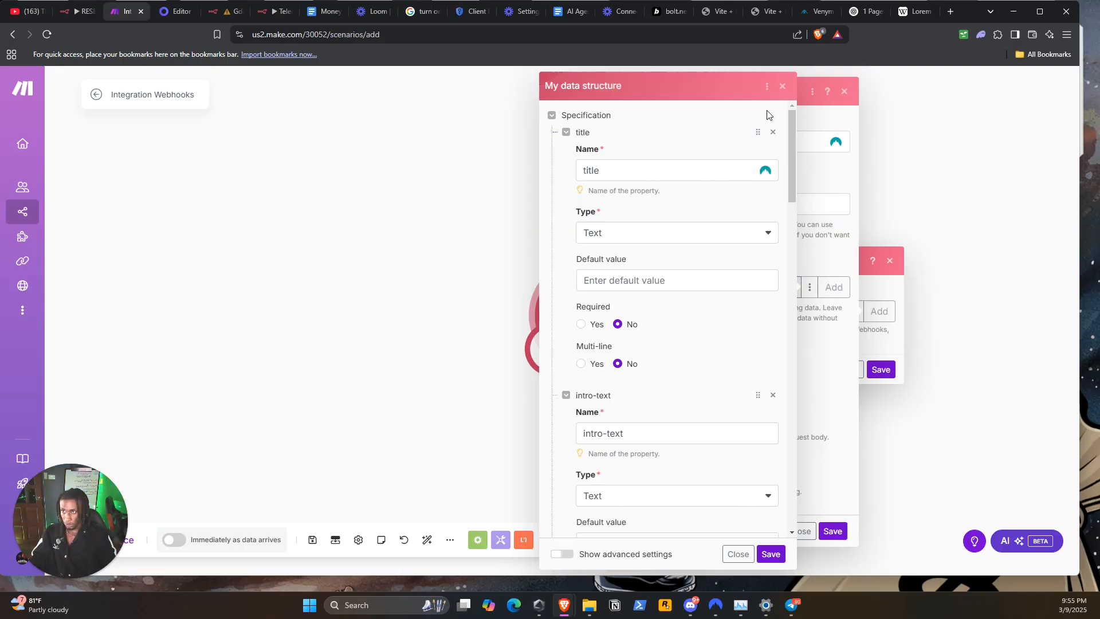
scroll(636, 490, down, 5)
scroll(636, 490, down, 2)
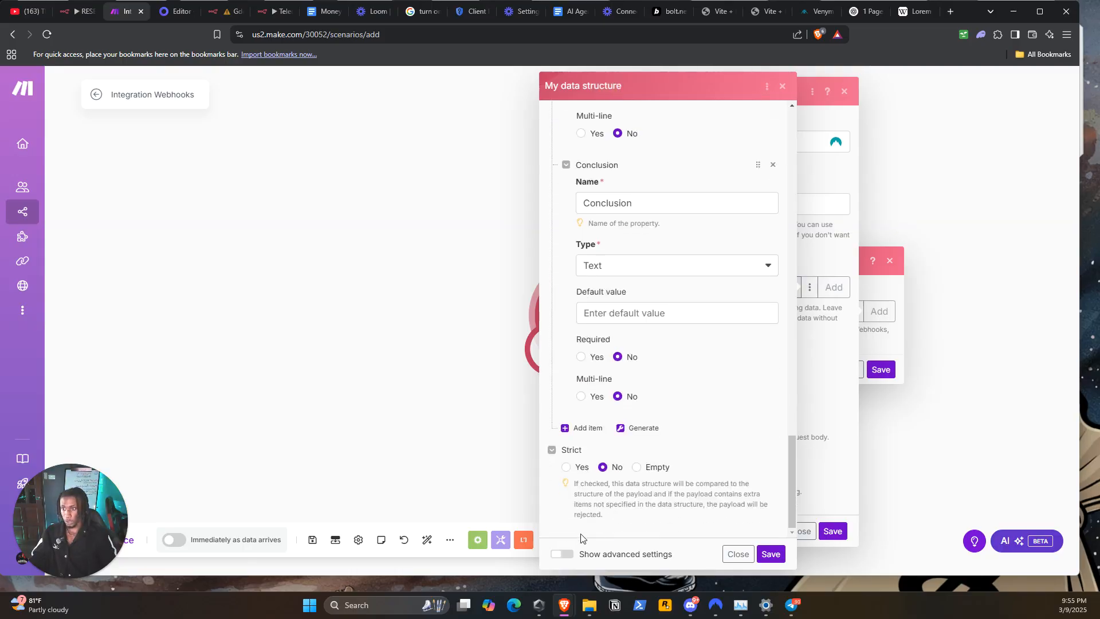
click(561, 555)
click(561, 554)
click(771, 555)
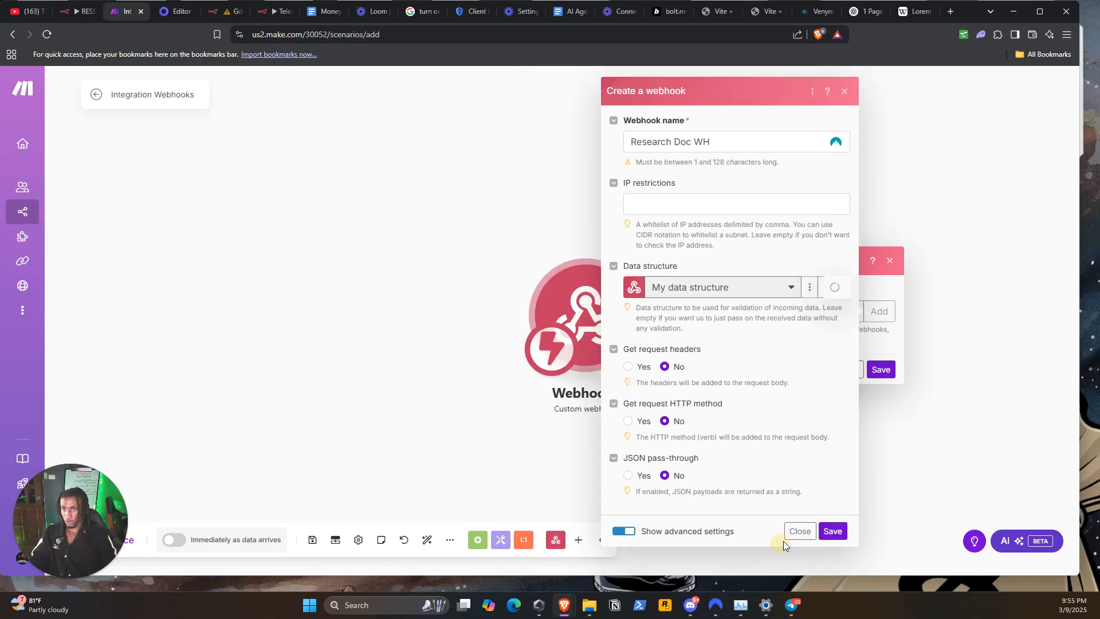
Step: Keep "My data structure" as the webhook's data structure, then save the Research Doc WH webhook and the trigger module
click(796, 288)
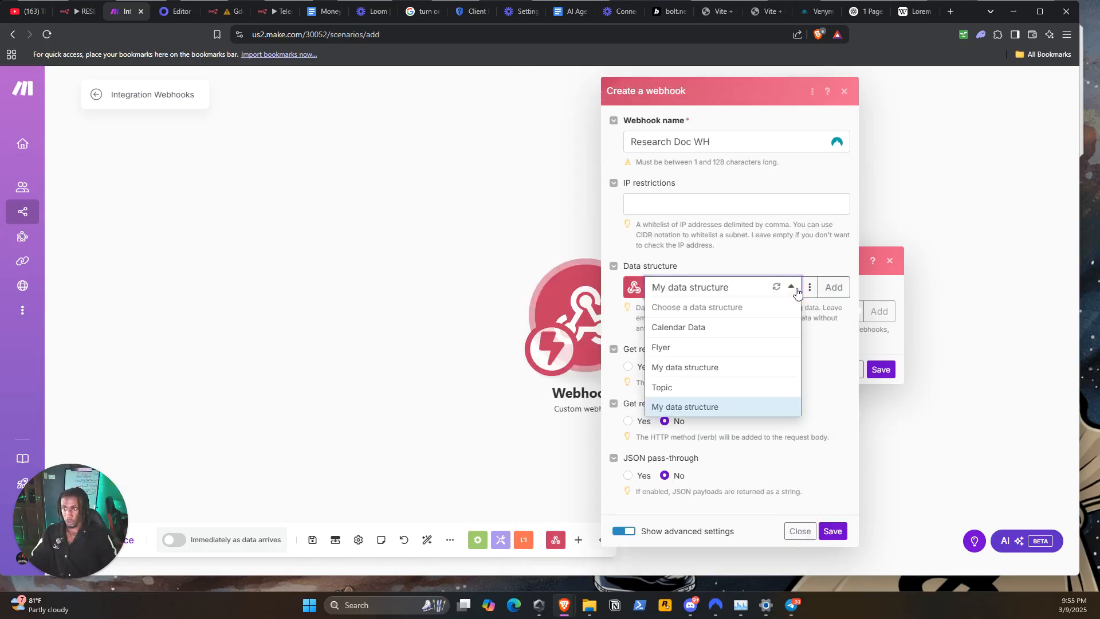
click(796, 288)
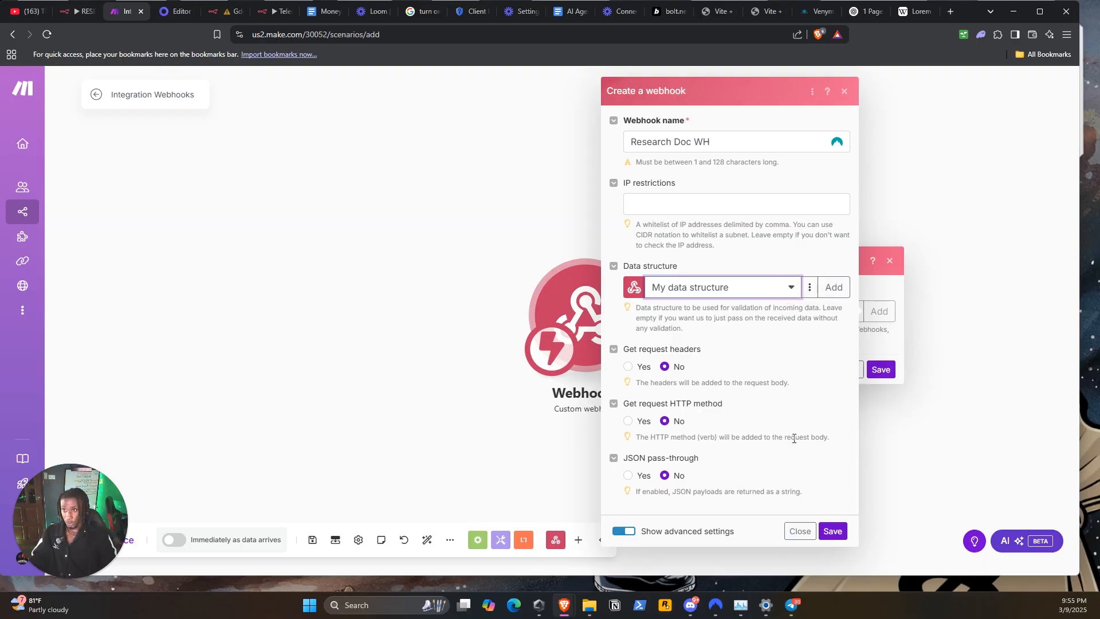
click(828, 532)
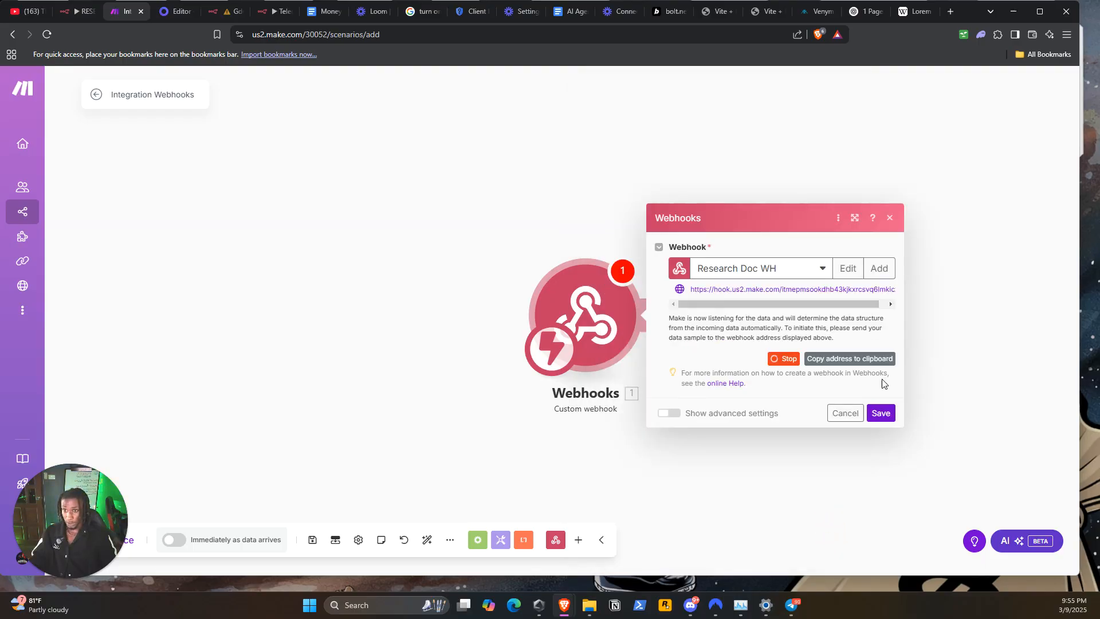
click(882, 413)
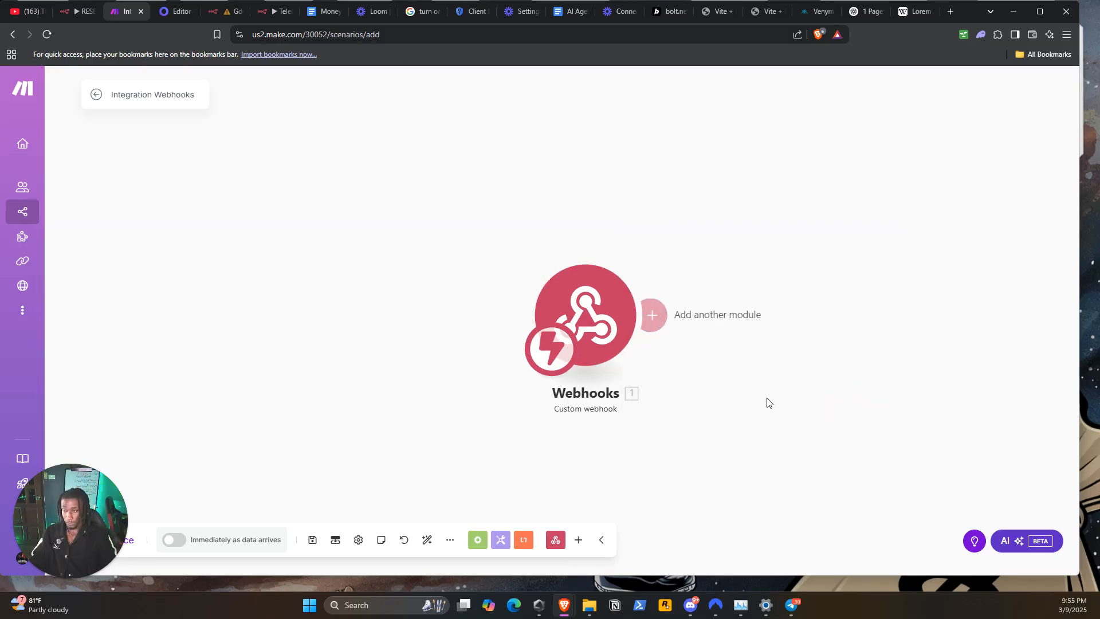
drag(863, 401, 580, 394)
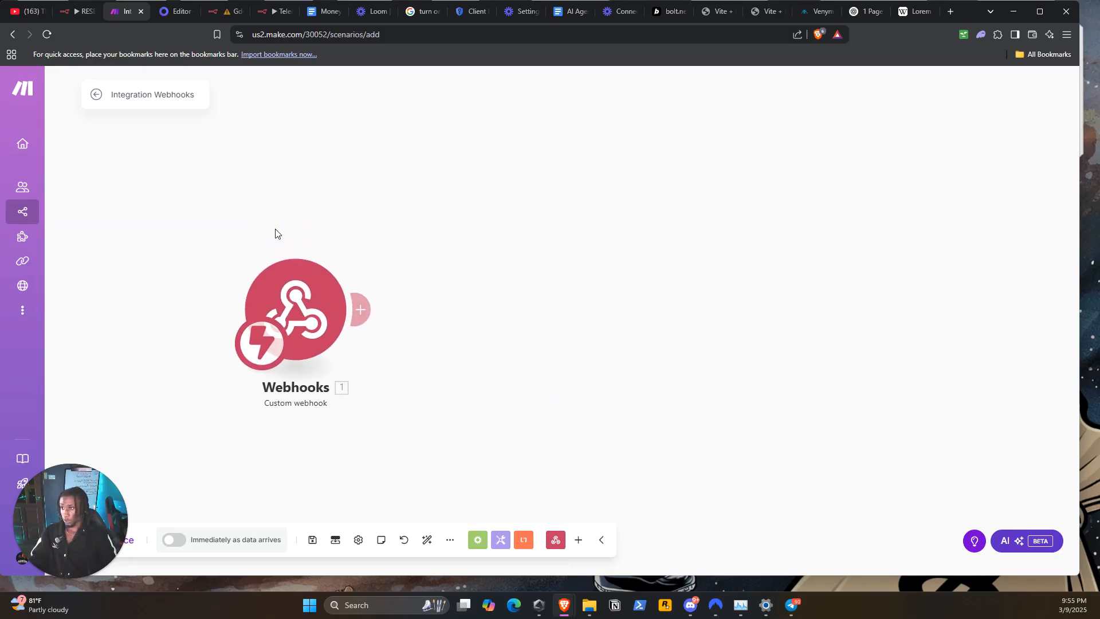
click(366, 305)
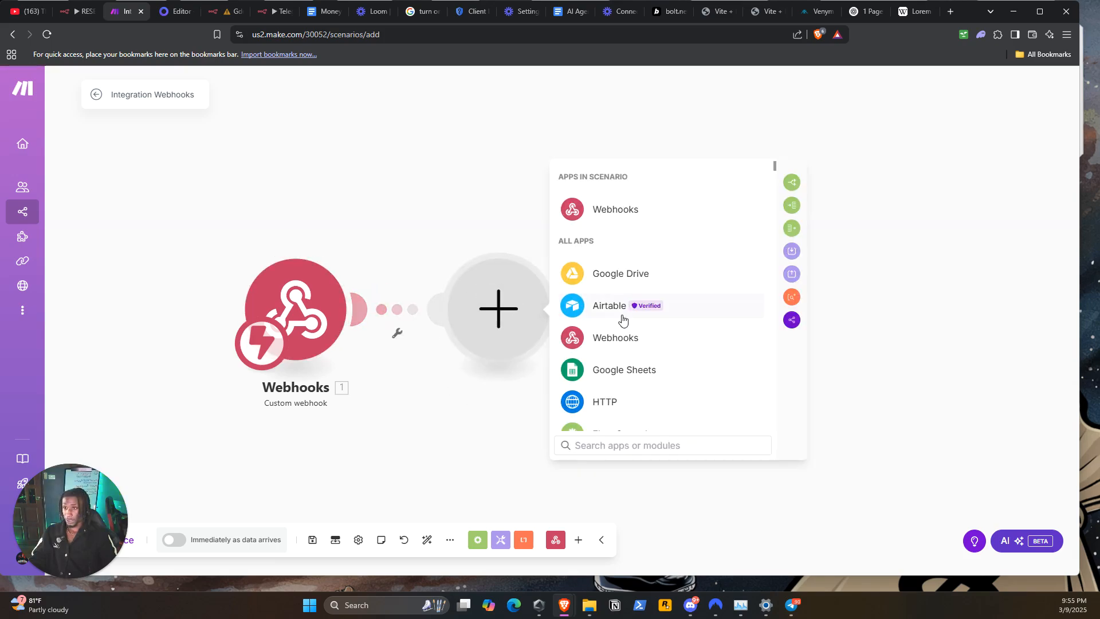
text(pla)
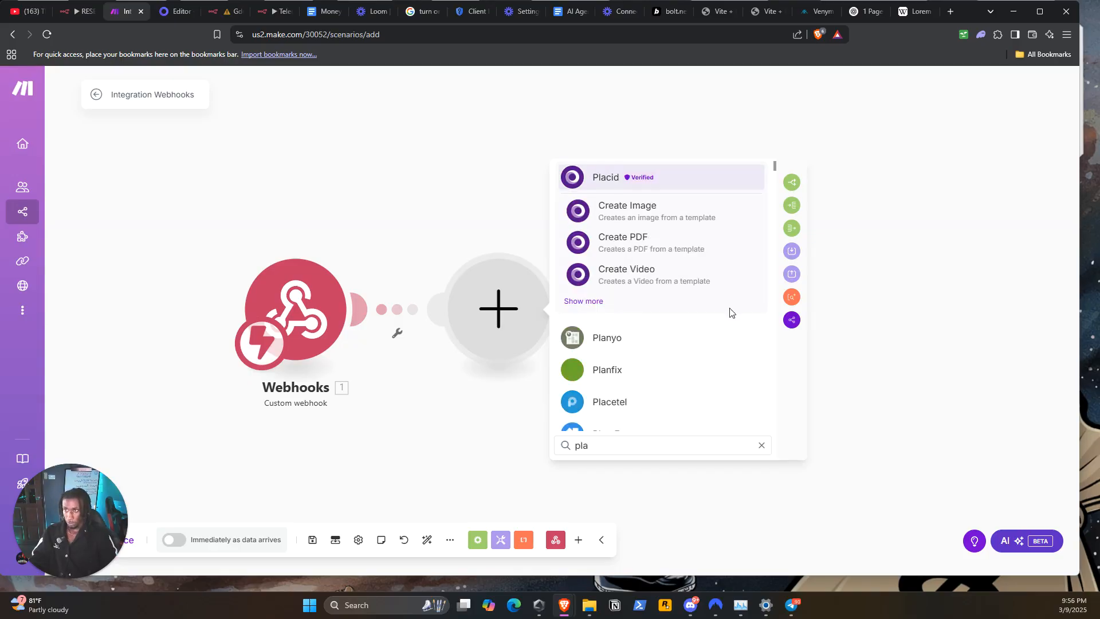
click(668, 177)
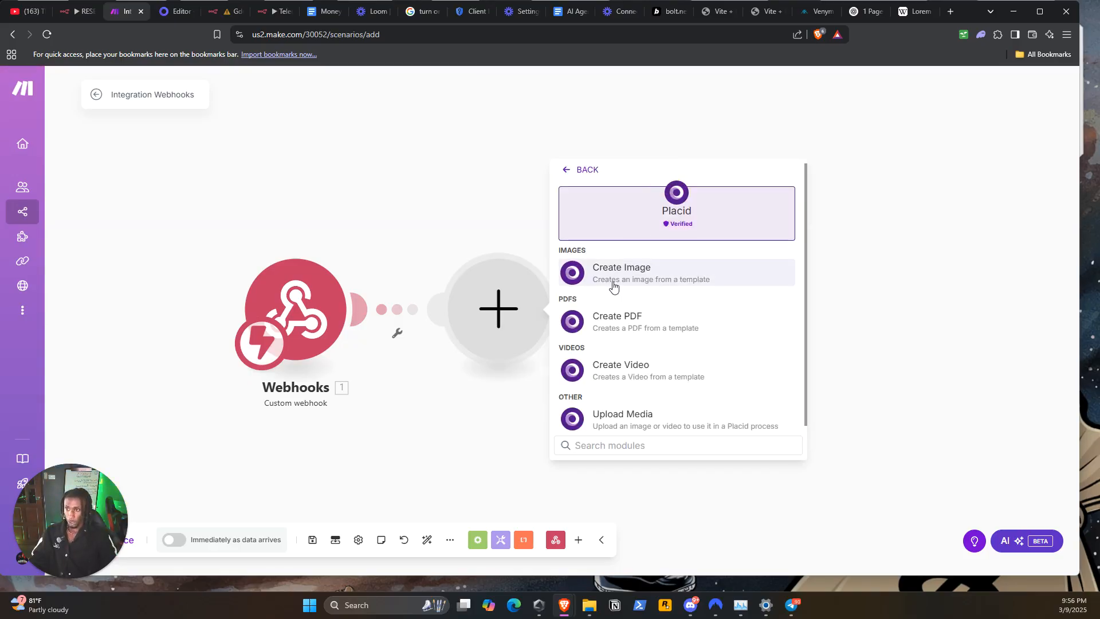
click(658, 281)
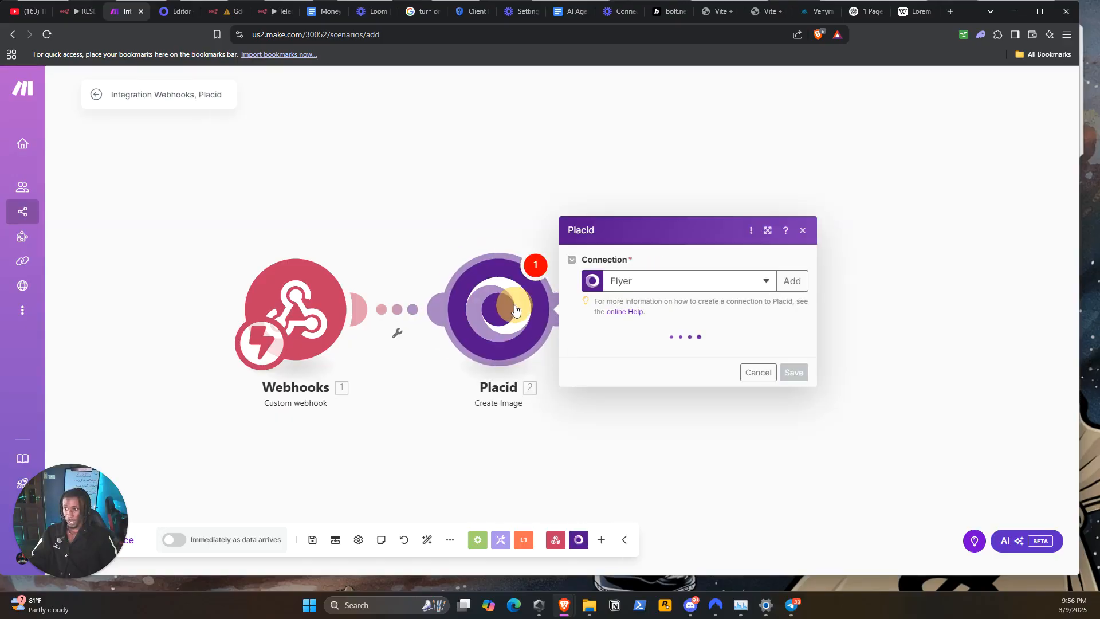
right_click(440, 203)
click(483, 328)
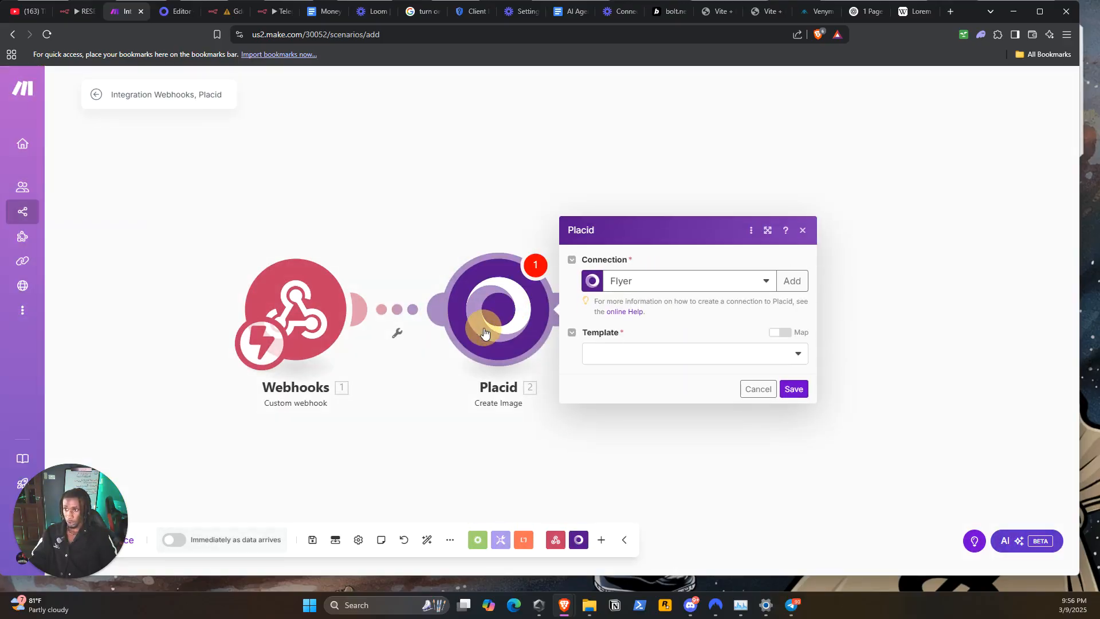
right_click(484, 328)
click(519, 470)
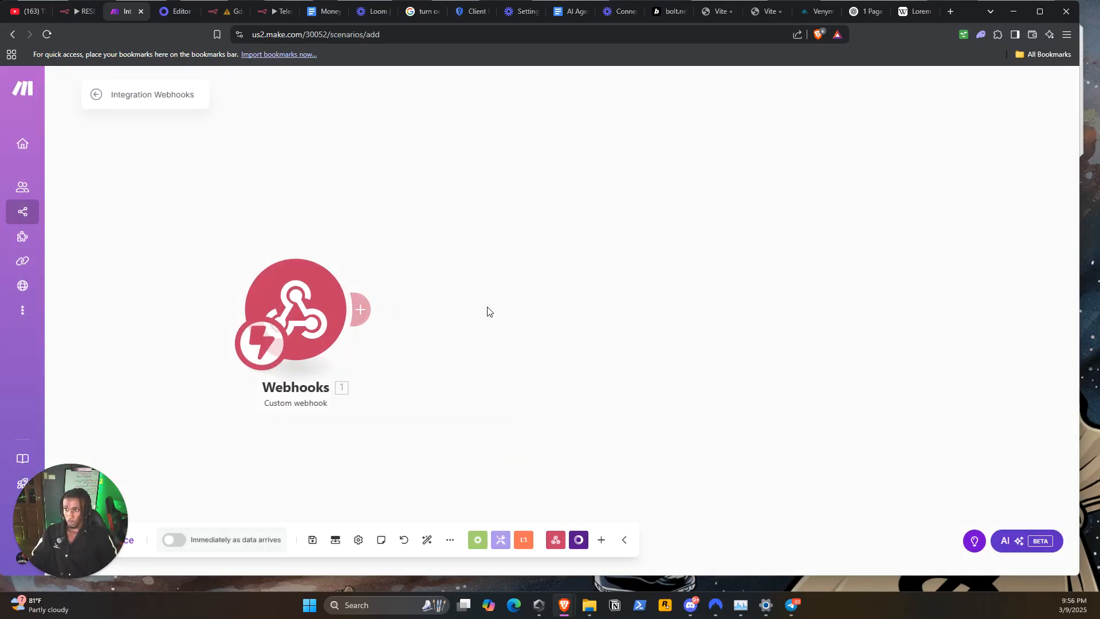
Step: Add a Placid Create PDF module after the custom webhook
click(378, 310)
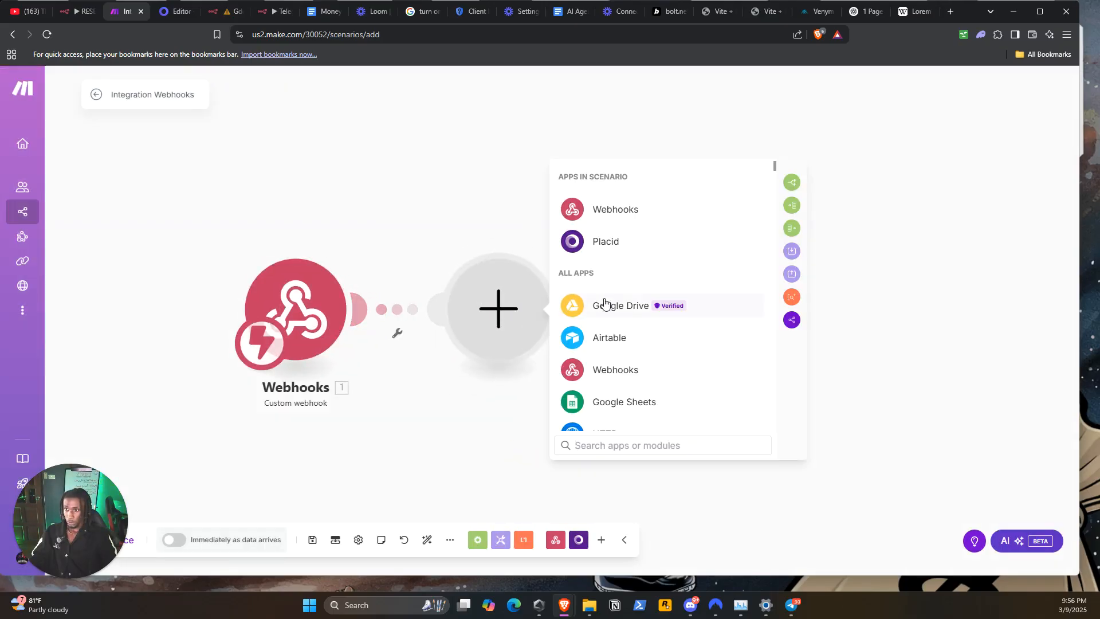
scroll(608, 304, down, 2)
scroll(609, 304, down, 3)
click(625, 307)
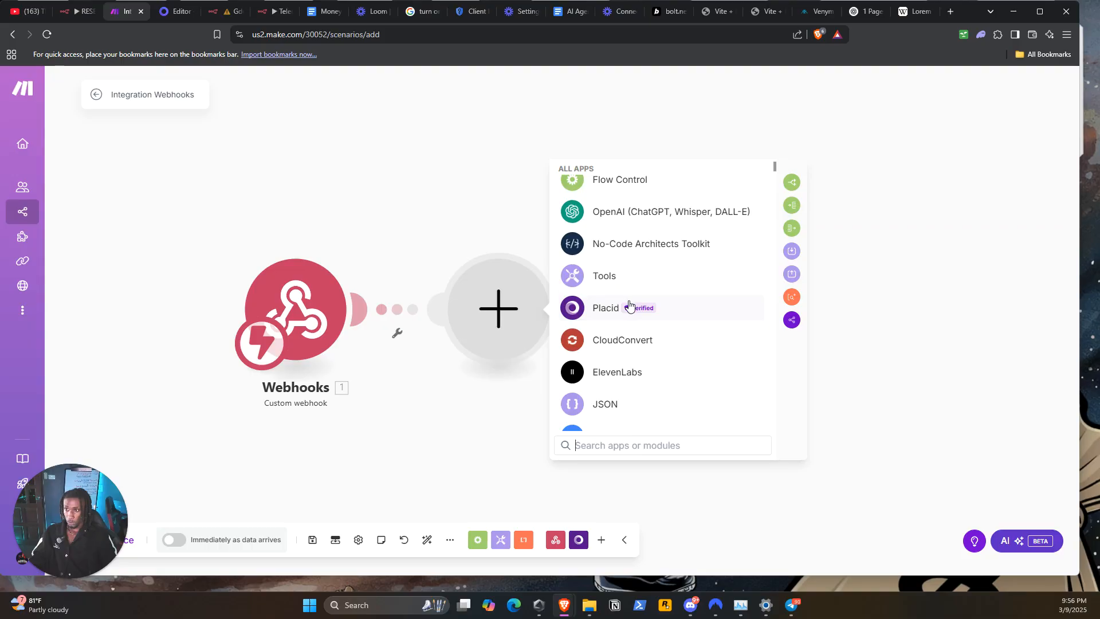
scroll(667, 329, down, 1)
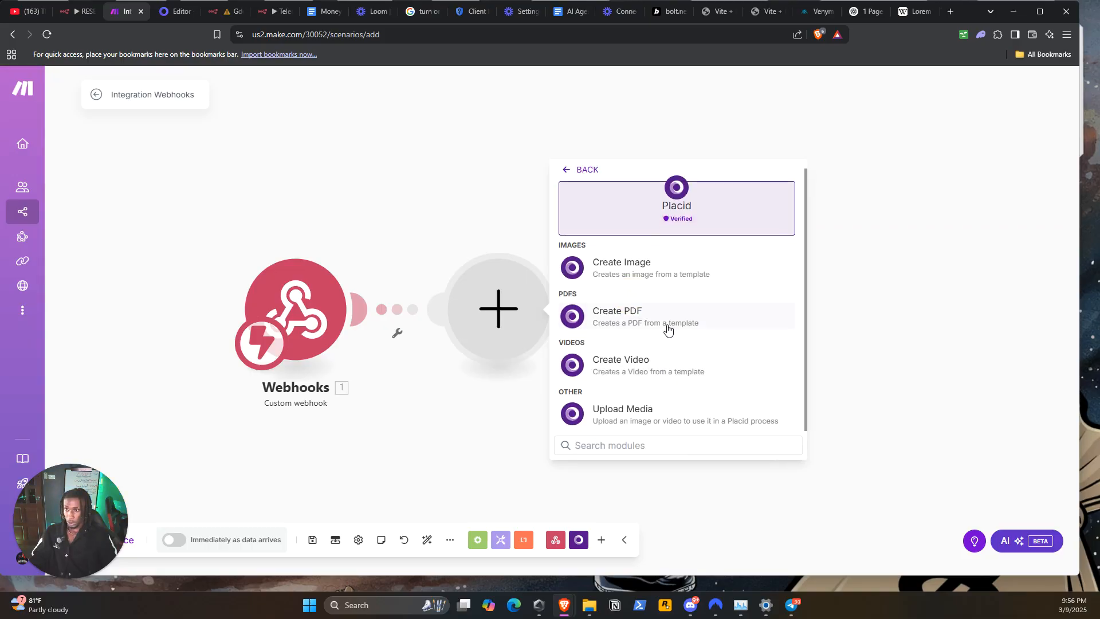
click(618, 318)
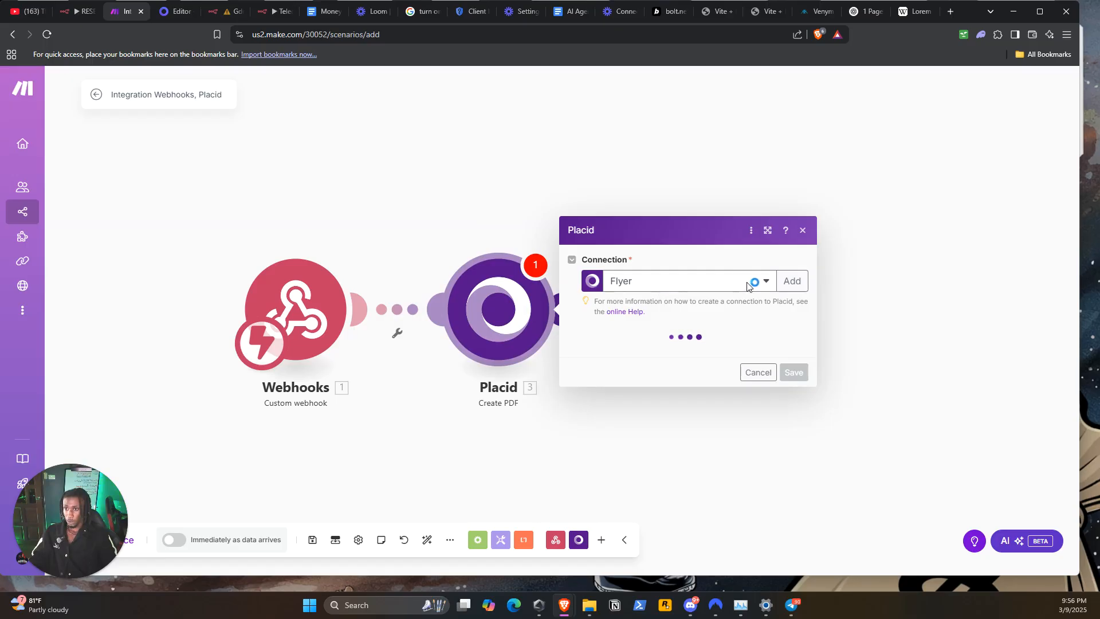
Step: Switch the Placid module to each "My Placid connection" entry and check its template list for the research template
click(761, 282)
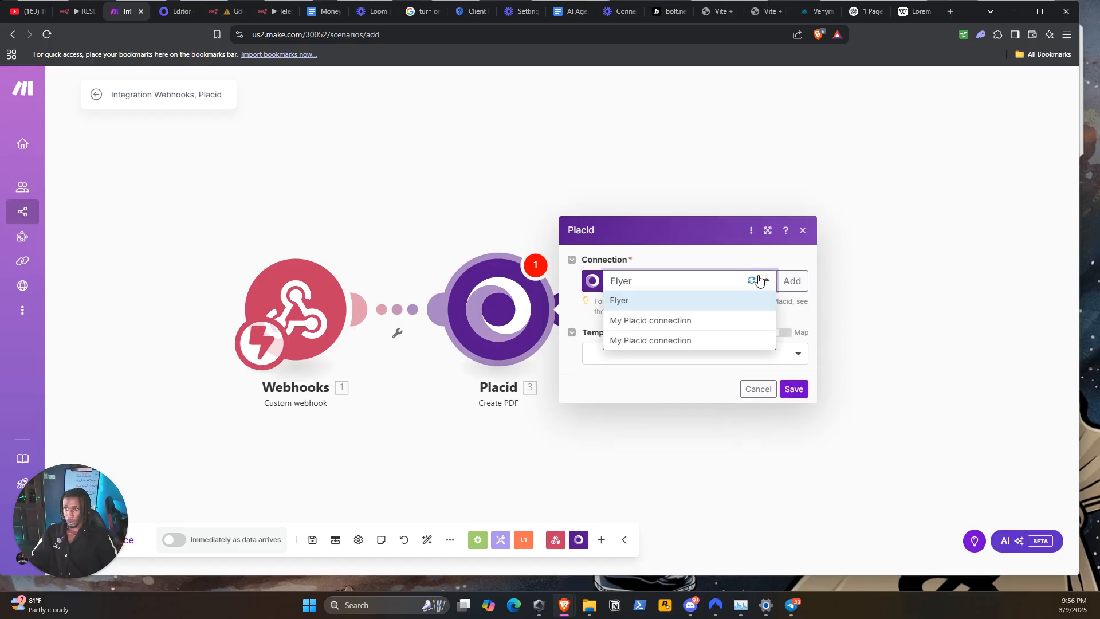
click(678, 321)
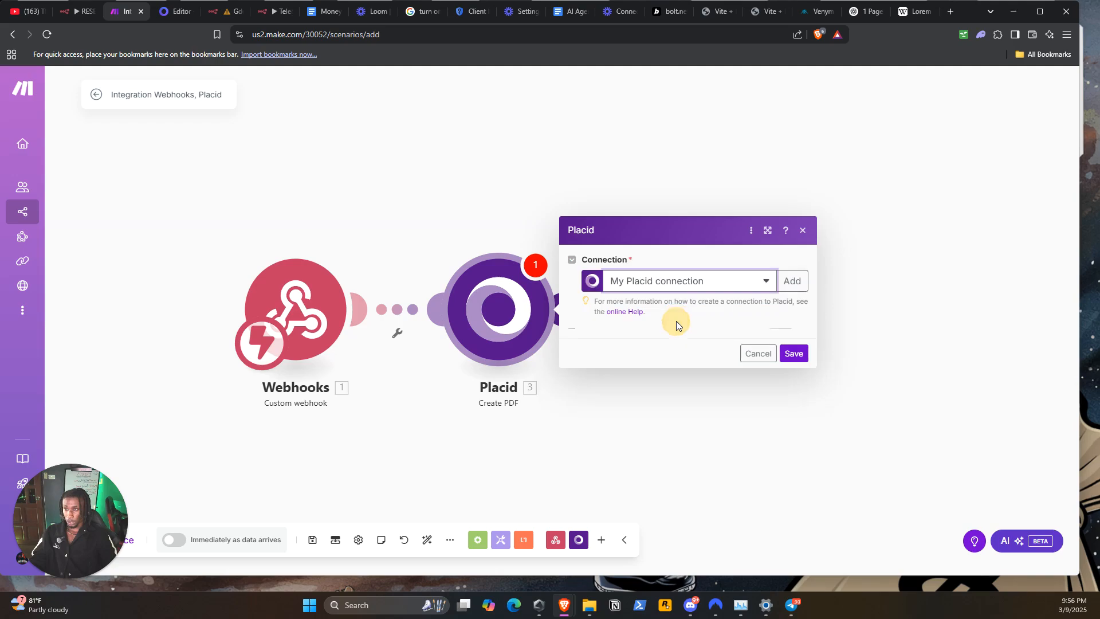
click(663, 349)
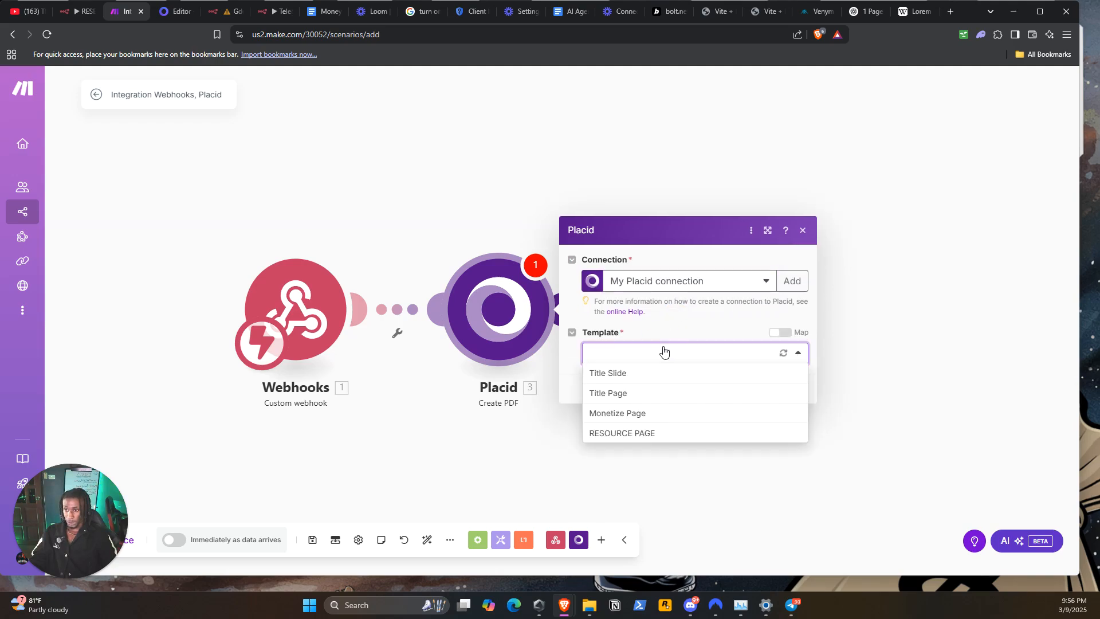
click(691, 288)
click(675, 344)
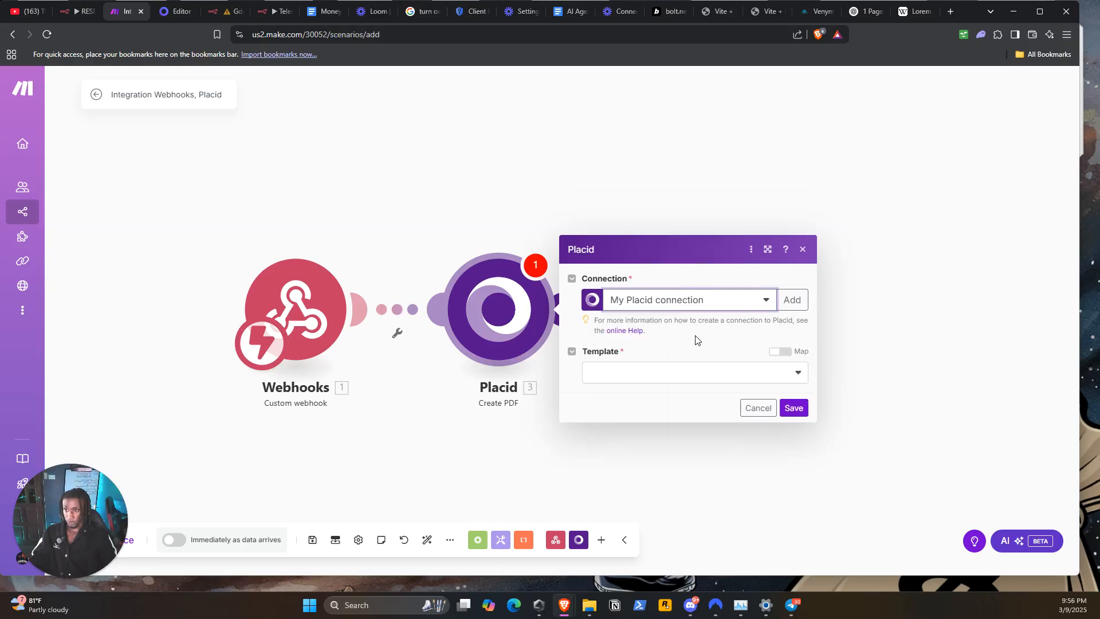
click(681, 354)
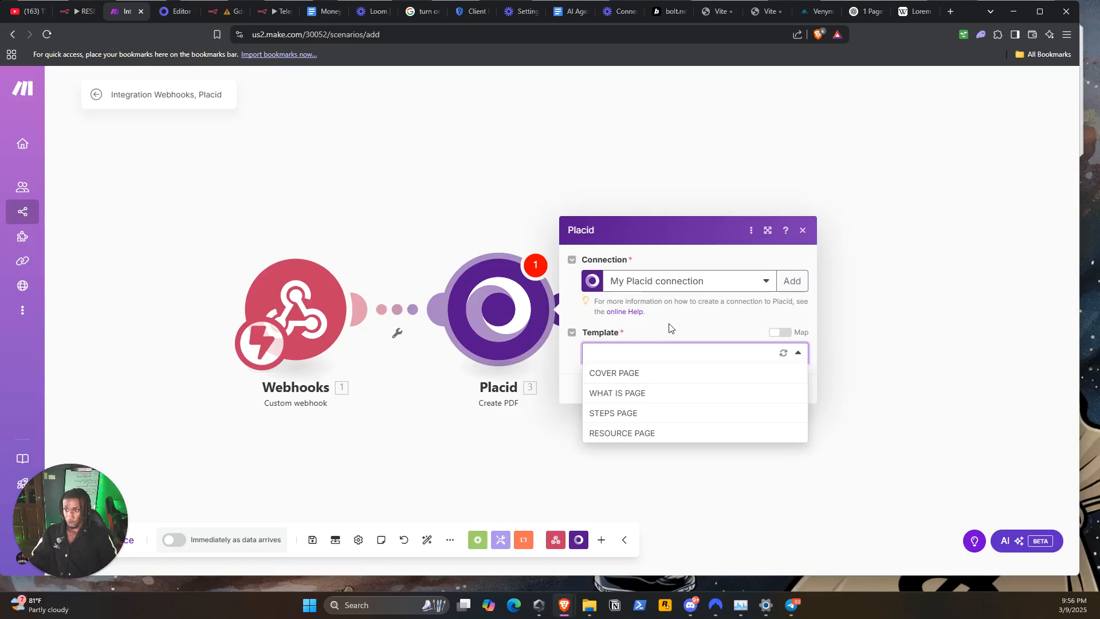
click(703, 283)
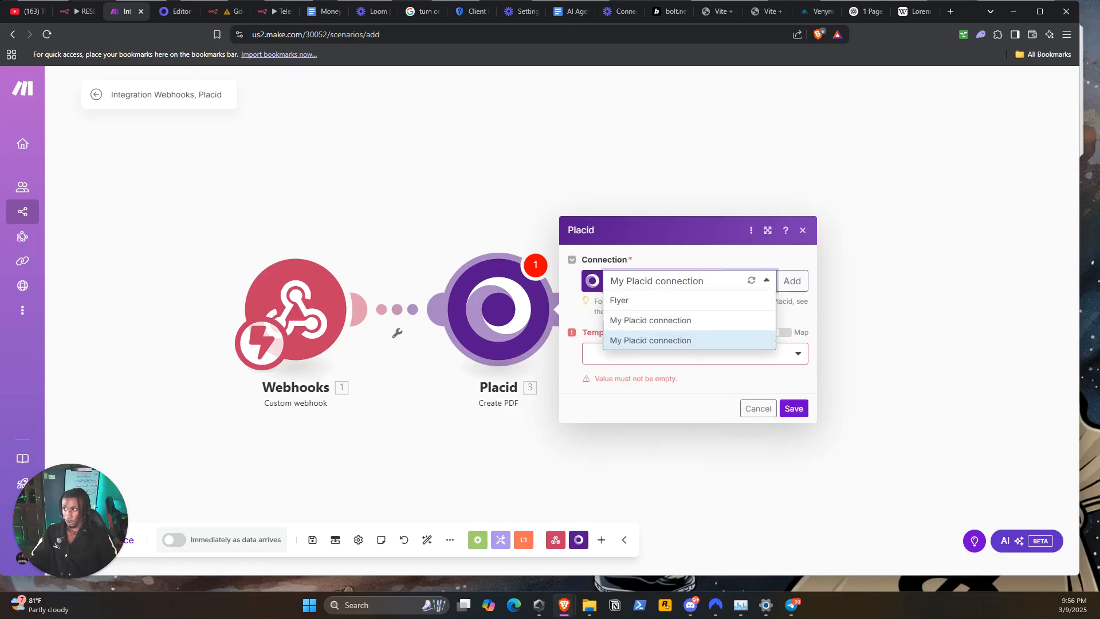
Step: Switch to the Placid template editor, rename the template "Research" and save it
click(181, 12)
click(194, 176)
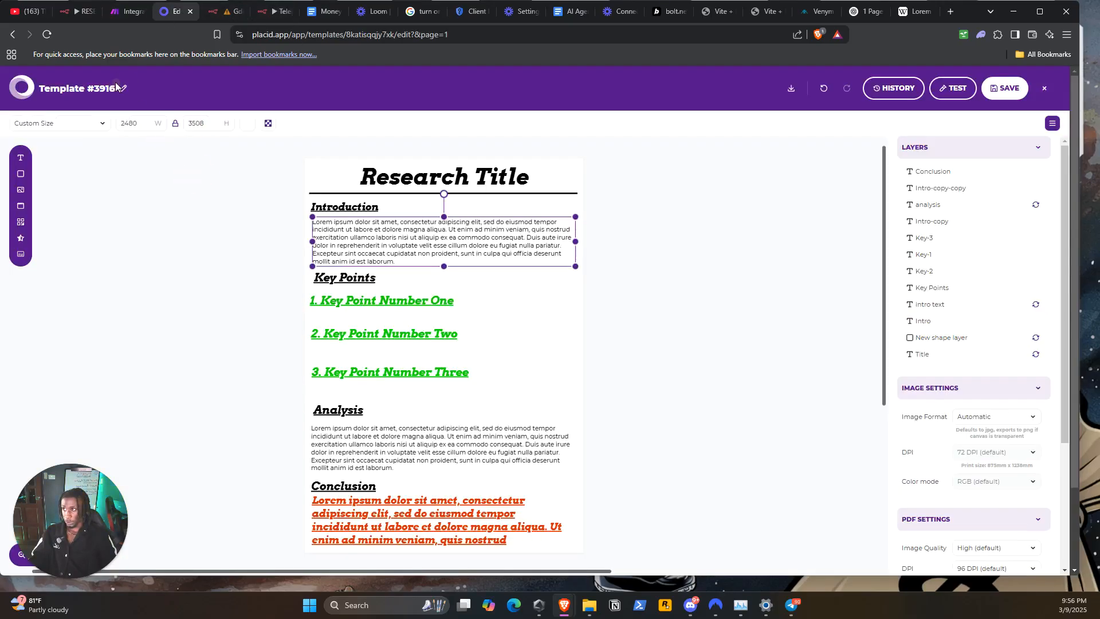
click(121, 87)
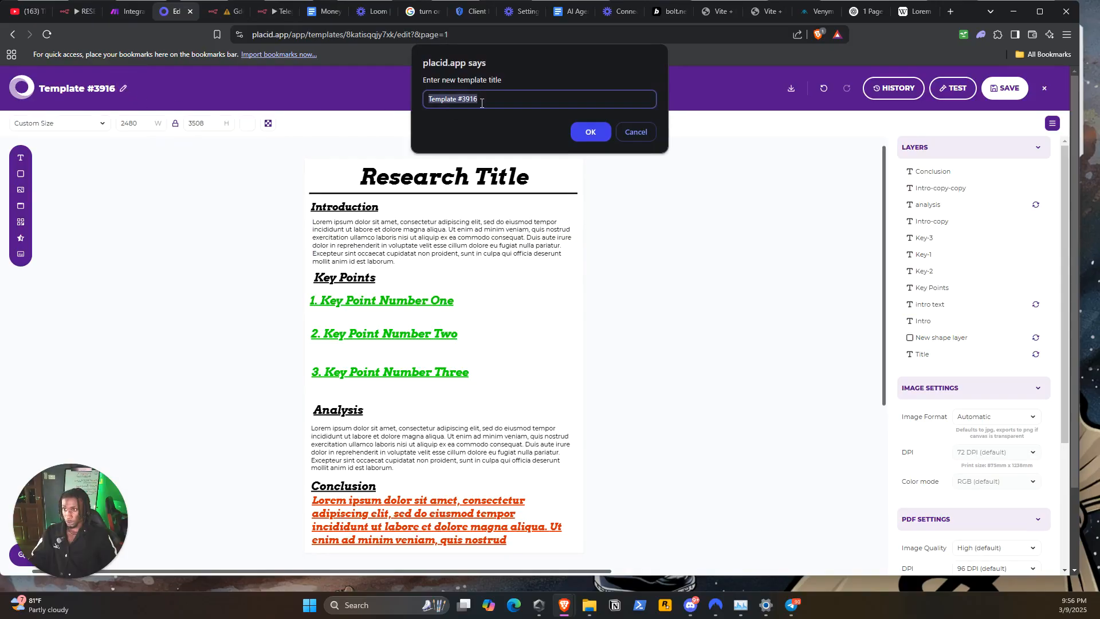
text(Research)
key(Return)
click(1012, 91)
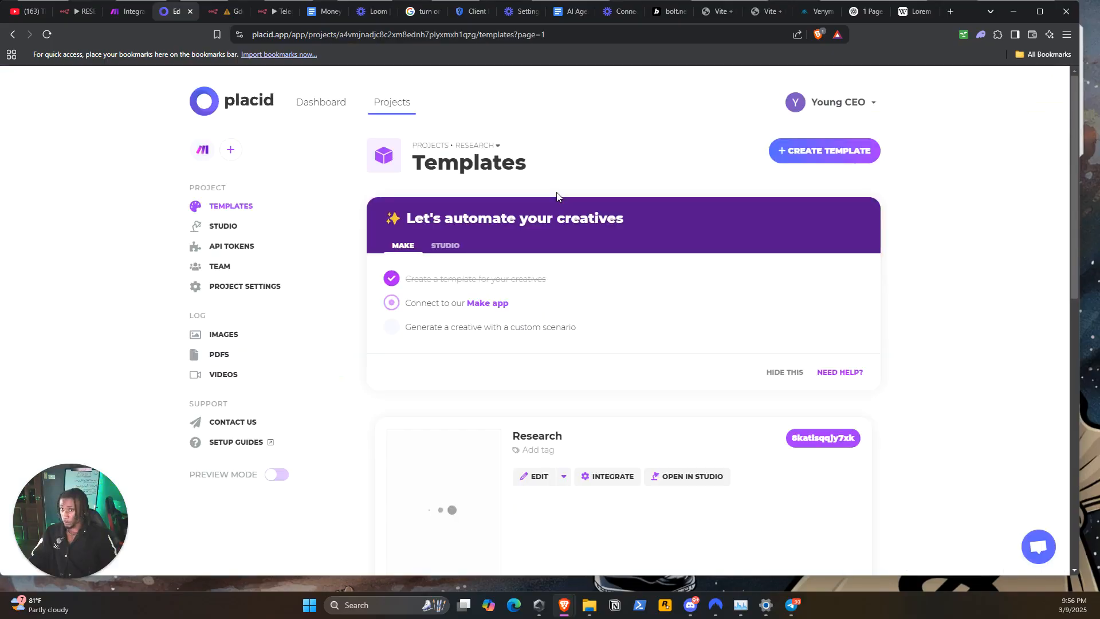
Step: Copy the research project's private API token in Placid and return to the Make scenario
click(248, 249)
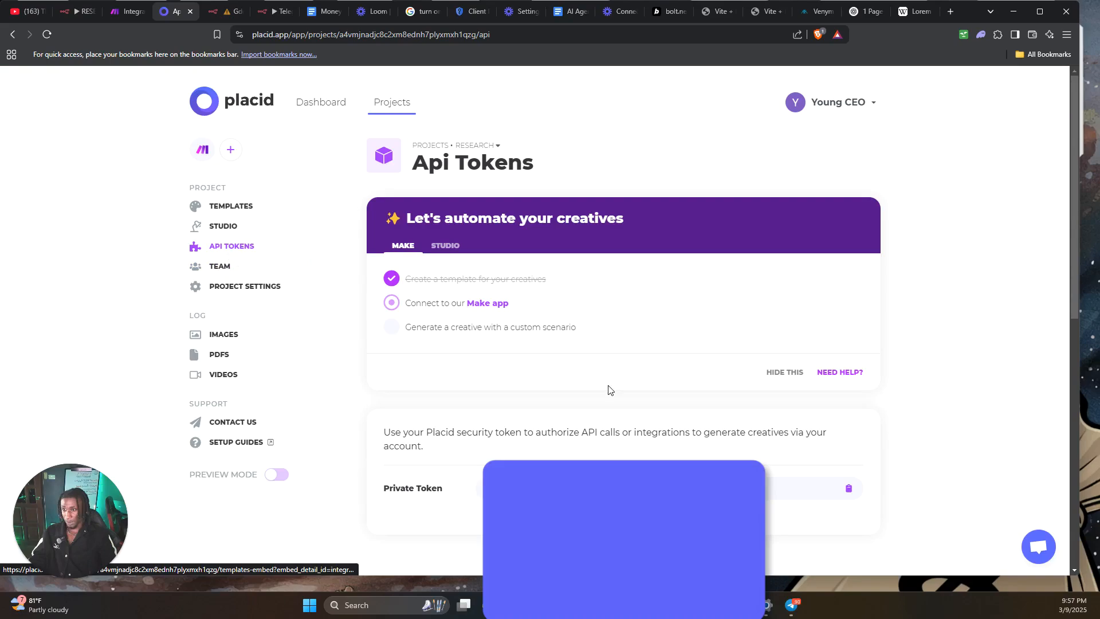
click(850, 488)
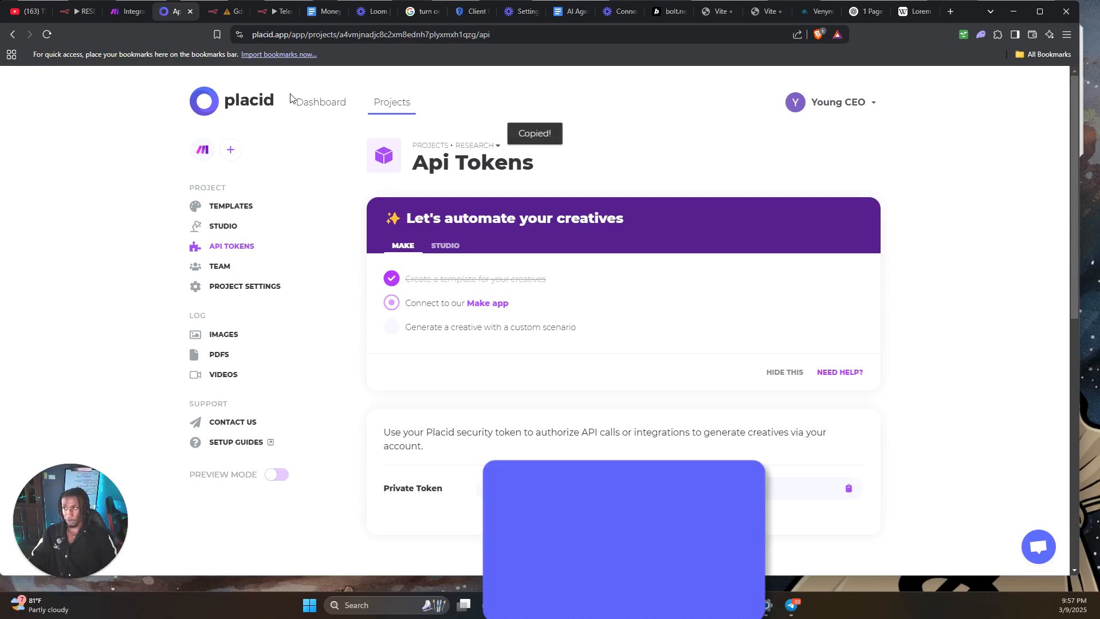
click(128, 11)
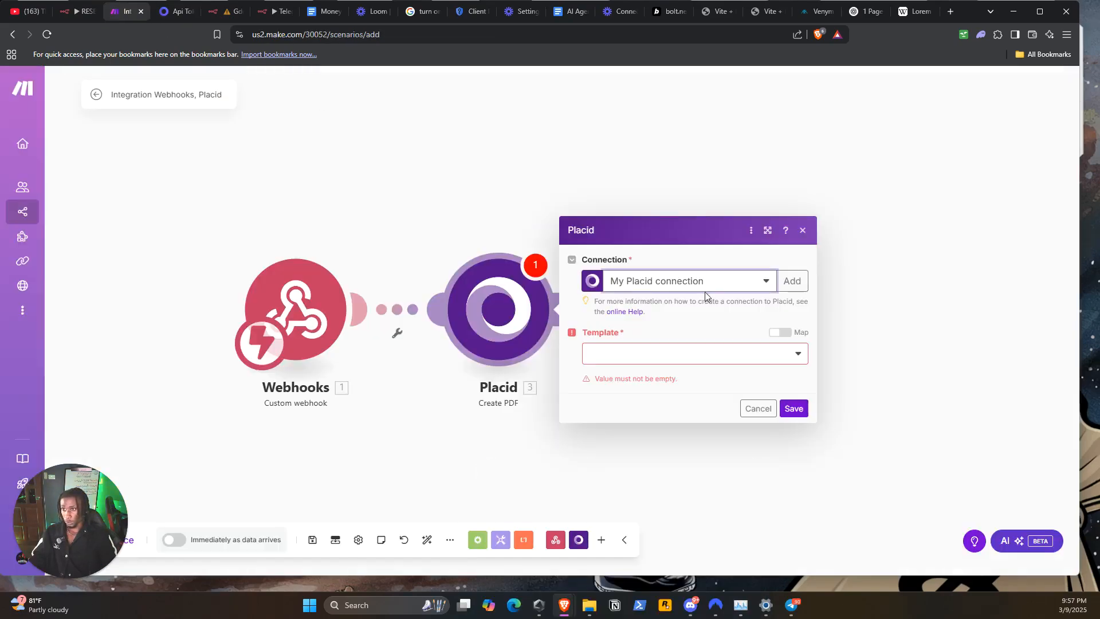
click(657, 361)
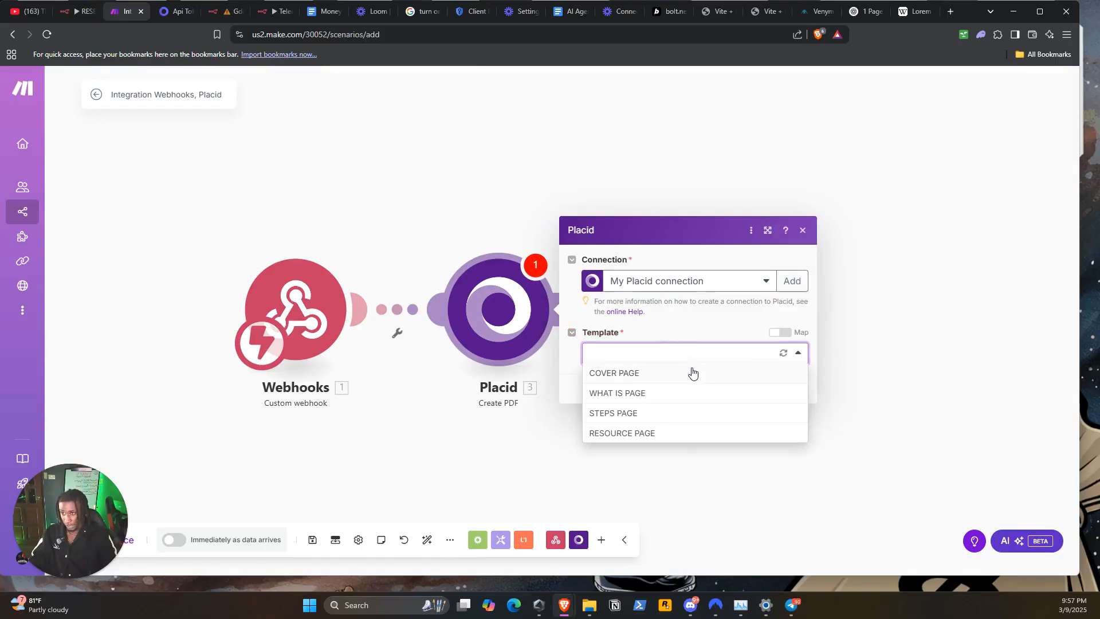
click(654, 348)
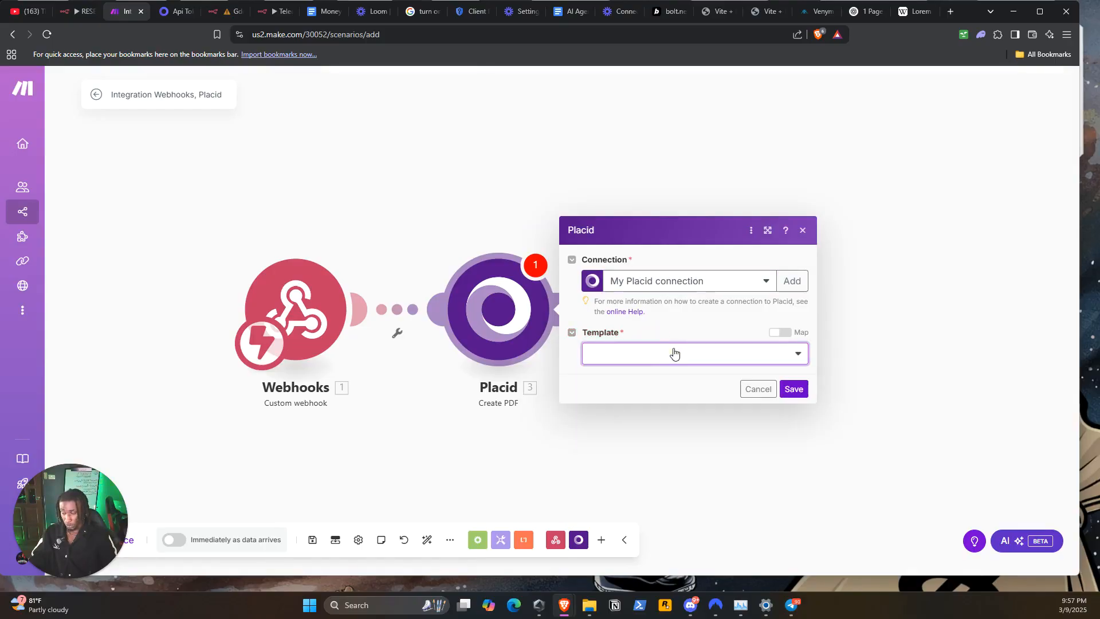
click(685, 281)
Step: Create a new Placid connection named "Research Docs" with the copied API token and save it
click(793, 281)
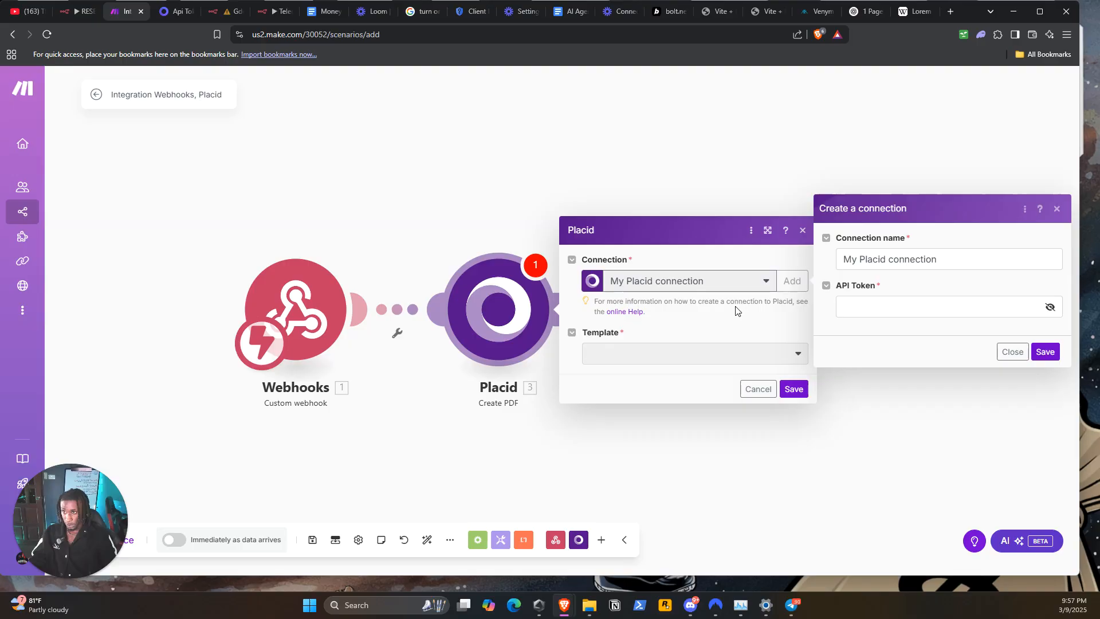
click(879, 313)
key(ctrl+v)
click(944, 258)
drag(961, 259, 808, 248)
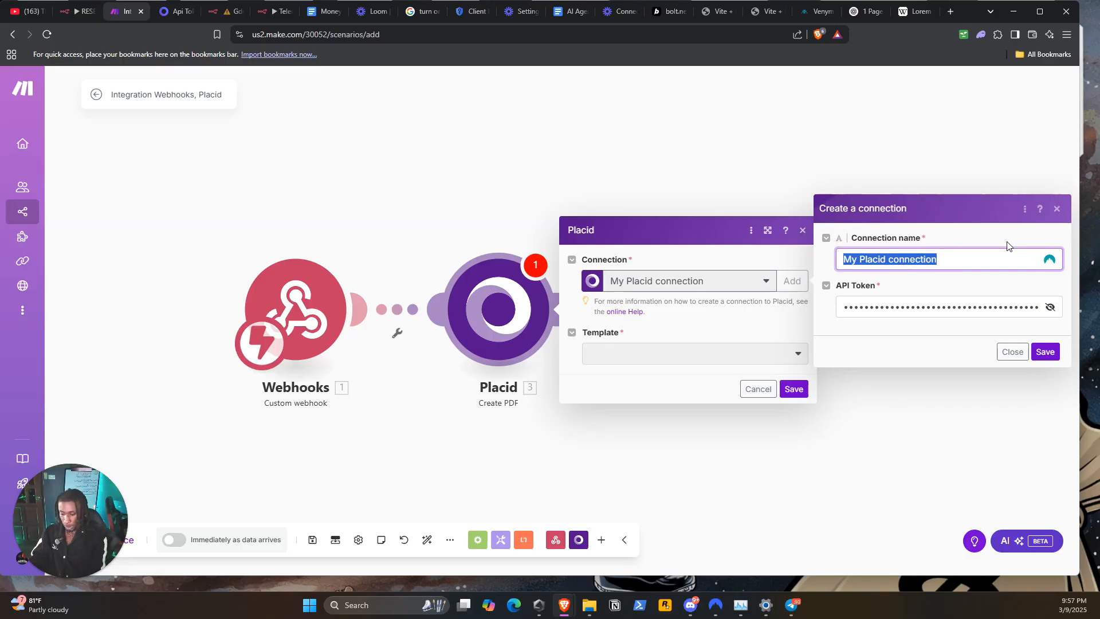
text(Rese)
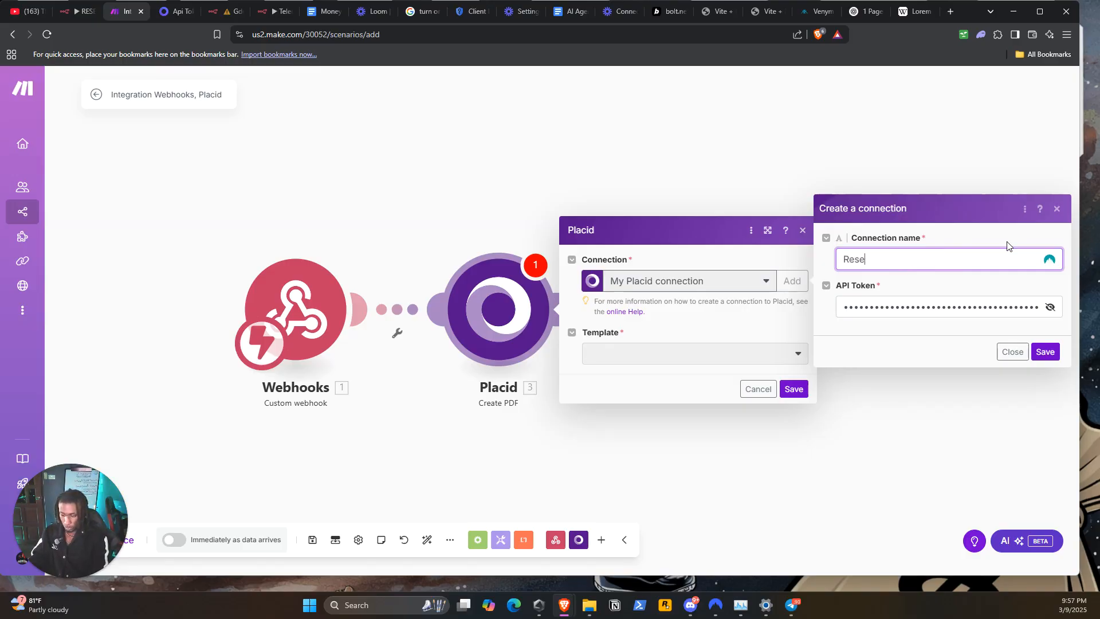
text(arch Doc)
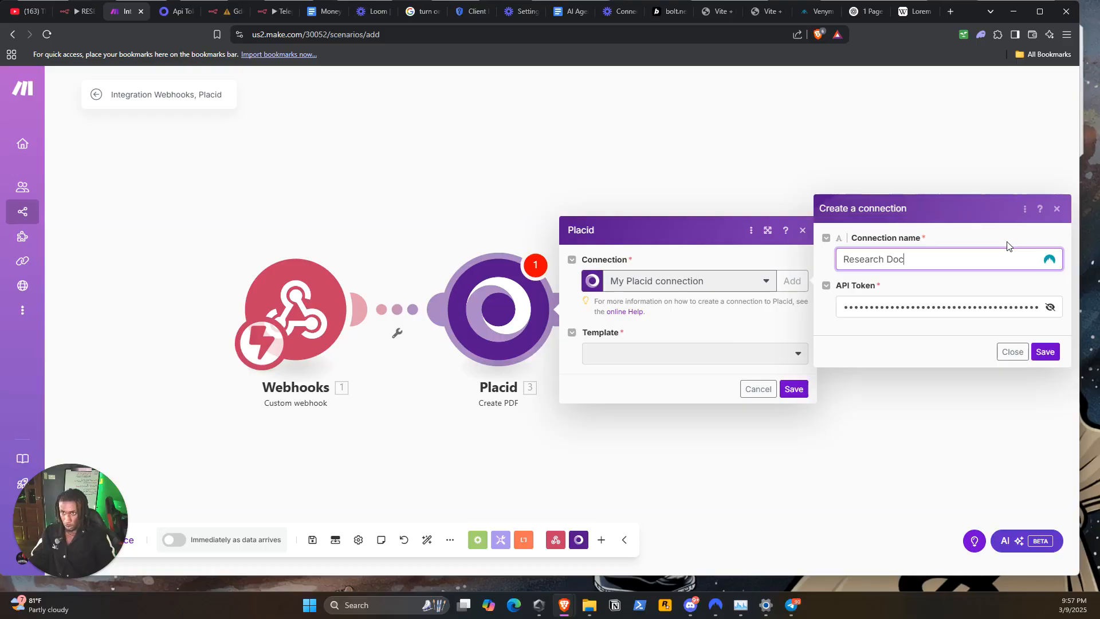
text(s)
key(Return)
Step: Choose the Research template for the PDF and map the webhook's title value to the Title layer's text
click(674, 355)
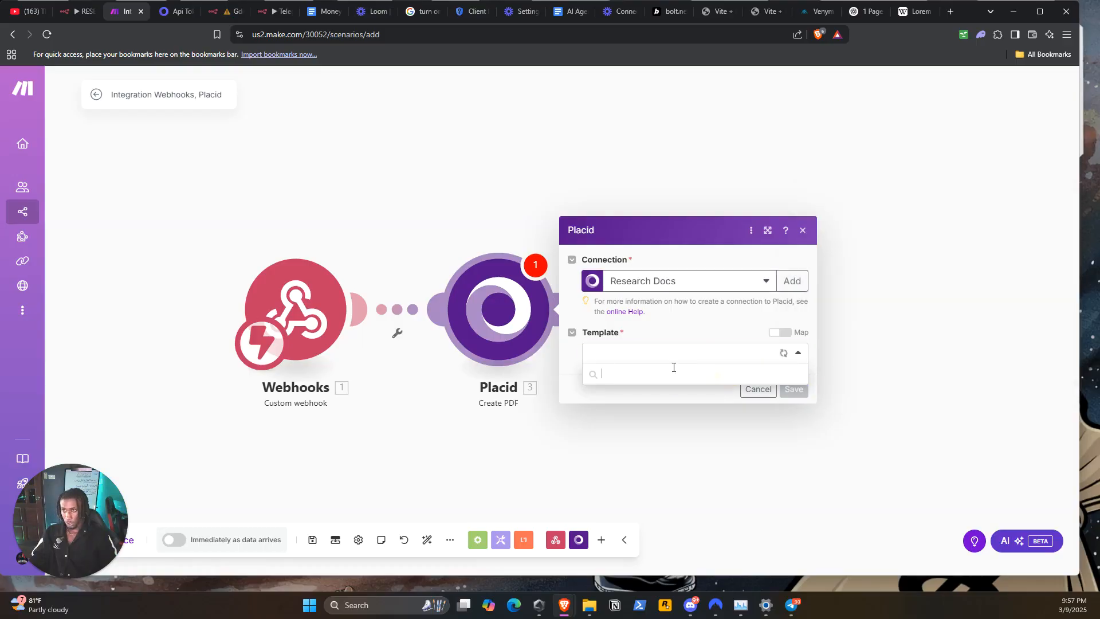
click(617, 375)
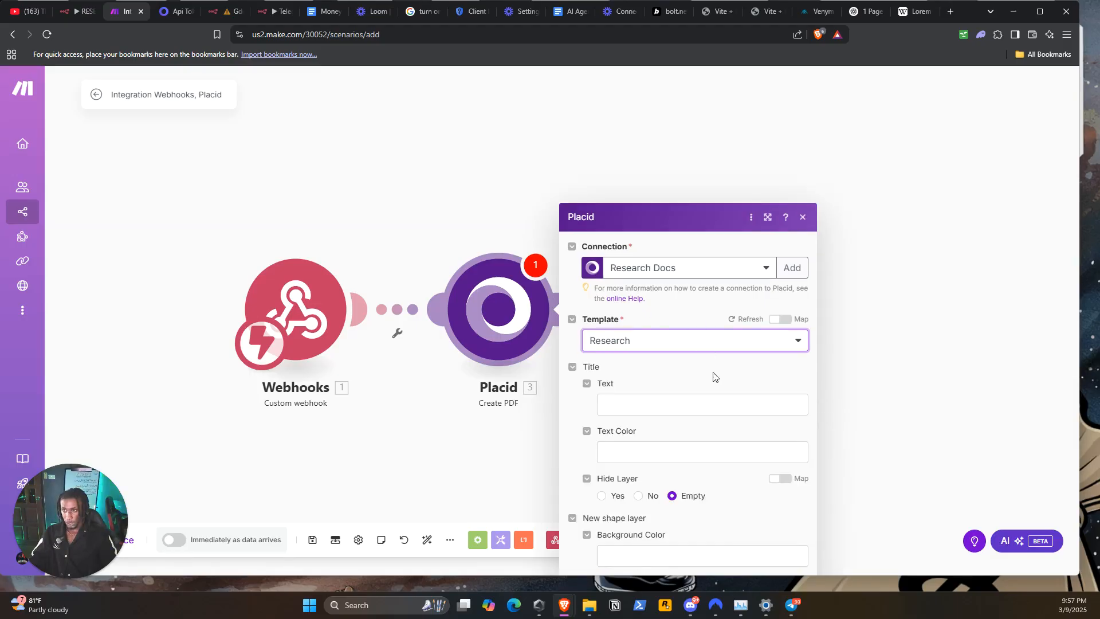
click(621, 273)
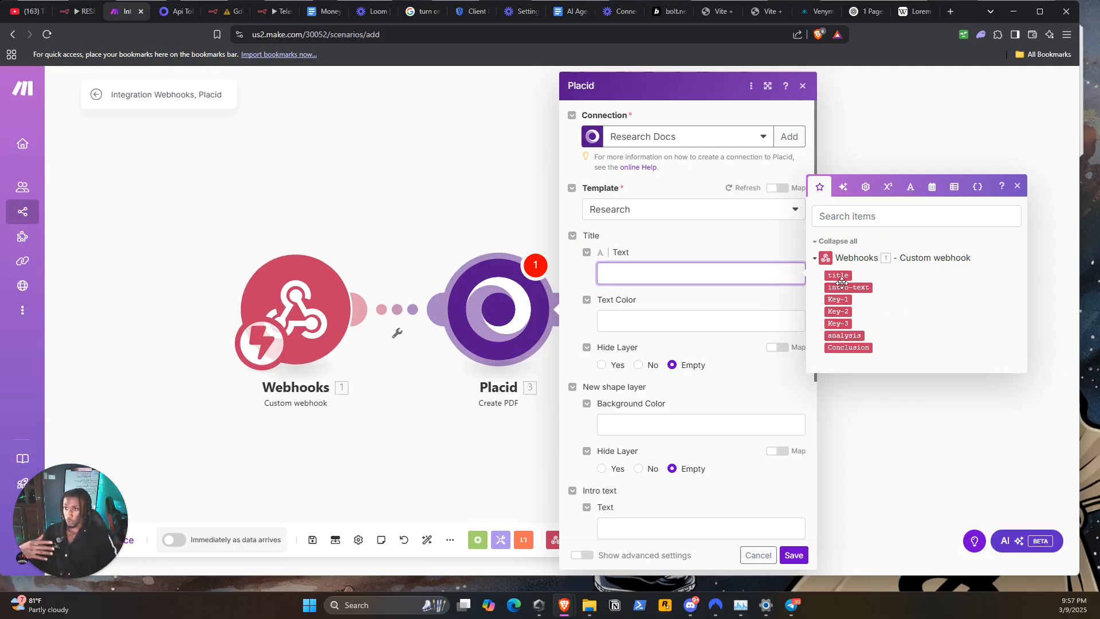
drag(835, 277, 751, 295)
Step: Map the webhook's intro-text value to the Intro text layer's text
scroll(738, 344, down, 3)
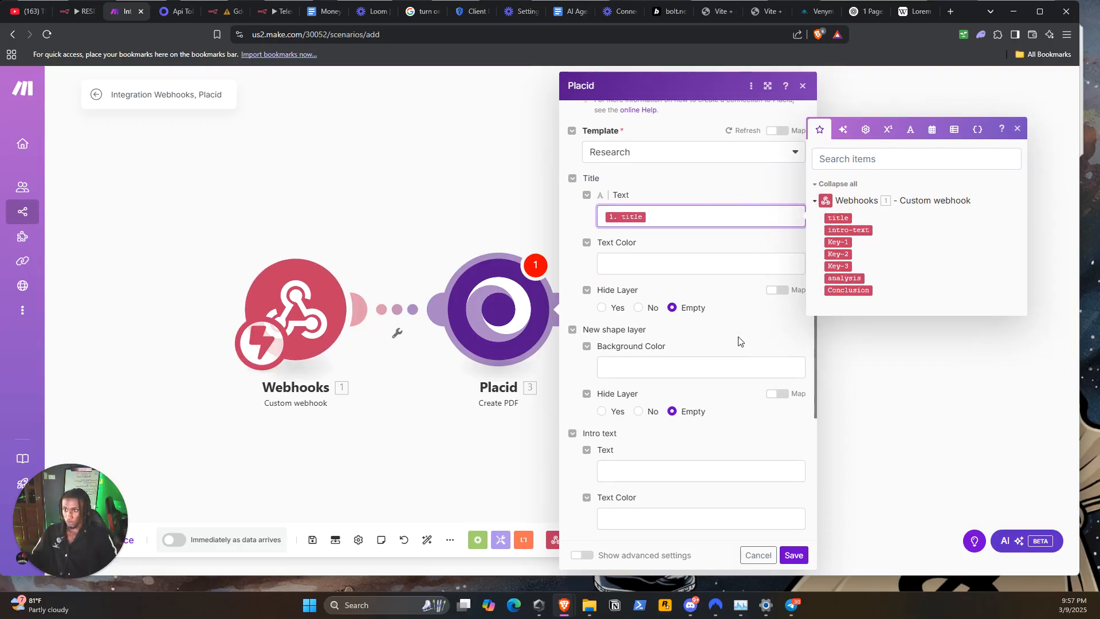
click(698, 358)
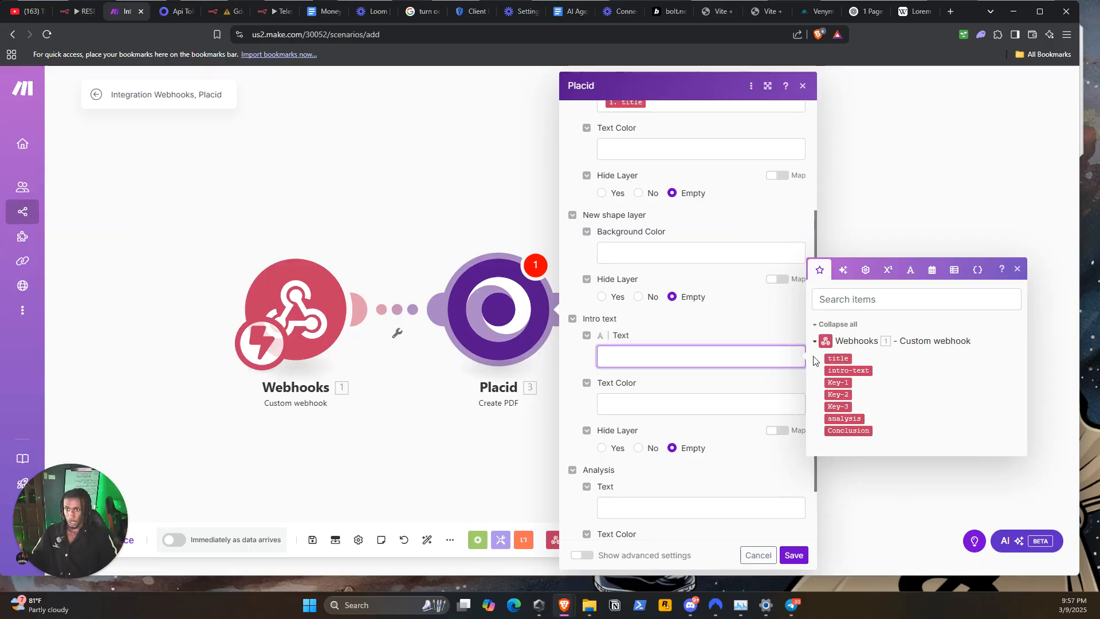
drag(849, 370, 707, 375)
scroll(706, 375, down, 1)
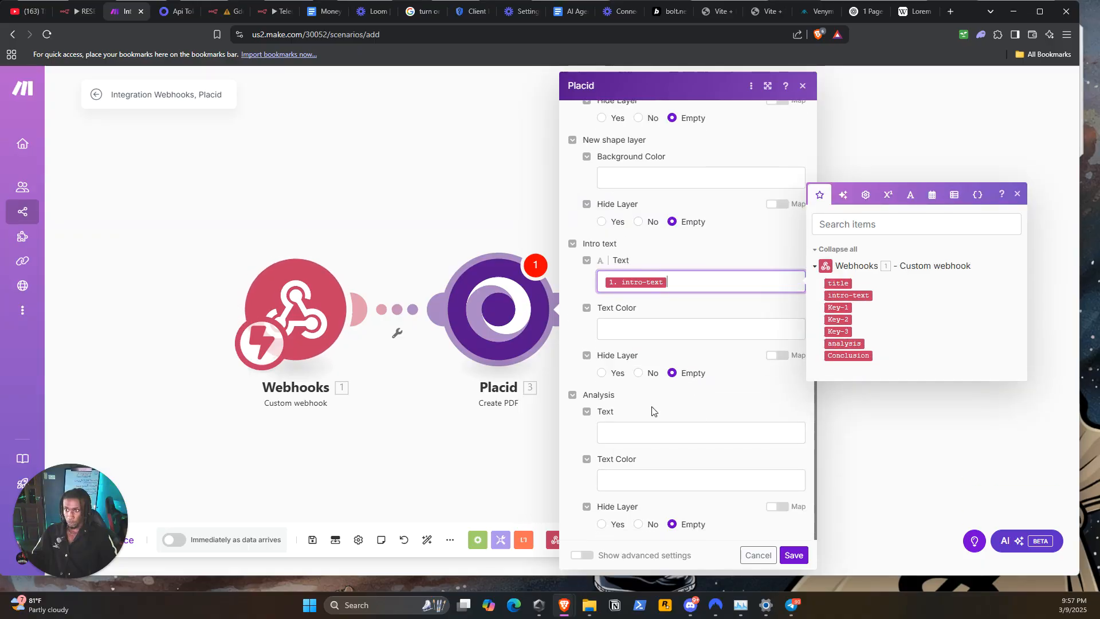
Step: Map the webhook's analysis value to the Analysis layer's text
click(641, 433)
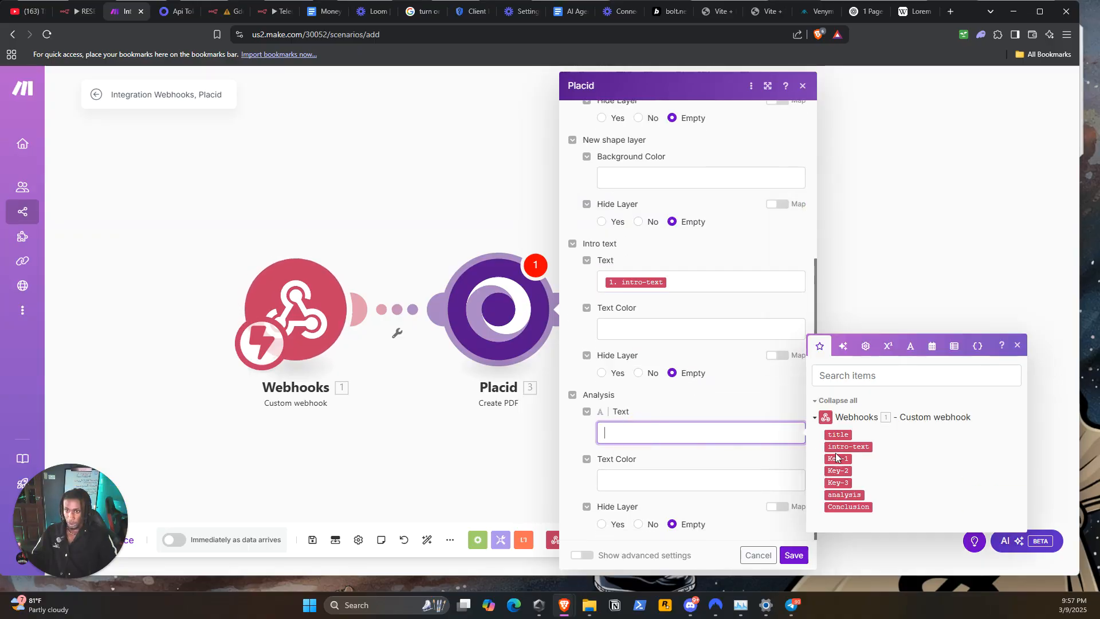
click(844, 495)
scroll(693, 427, up, 1)
scroll(692, 425, up, 2)
scroll(692, 425, down, 2)
scroll(693, 425, up, 3)
scroll(694, 425, down, 3)
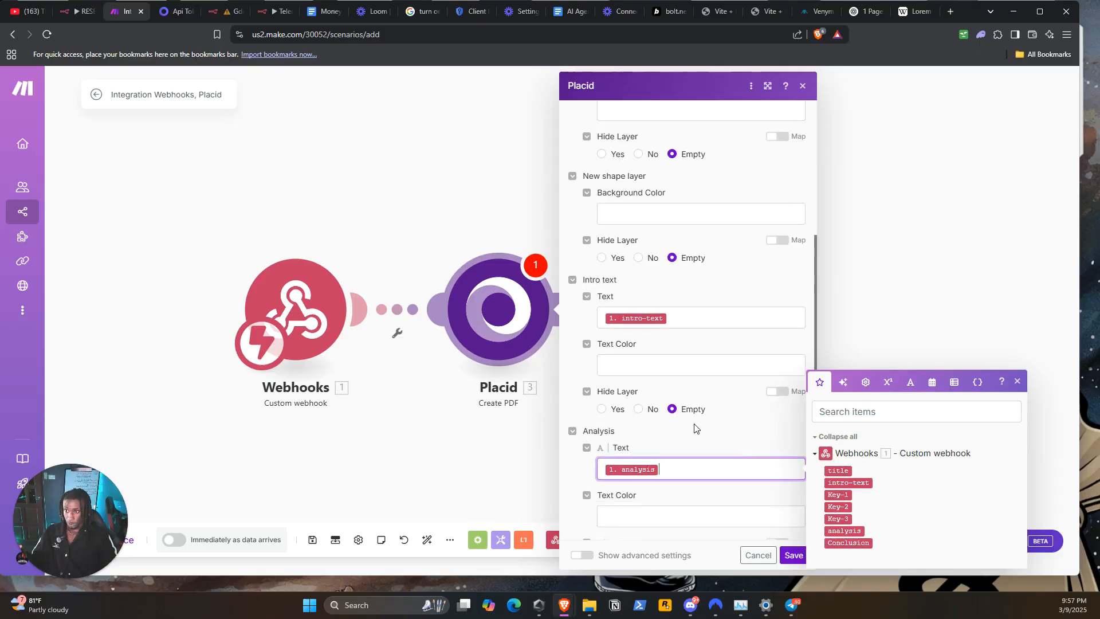
Step: Open the Research template for editing in the Placid project
click(178, 11)
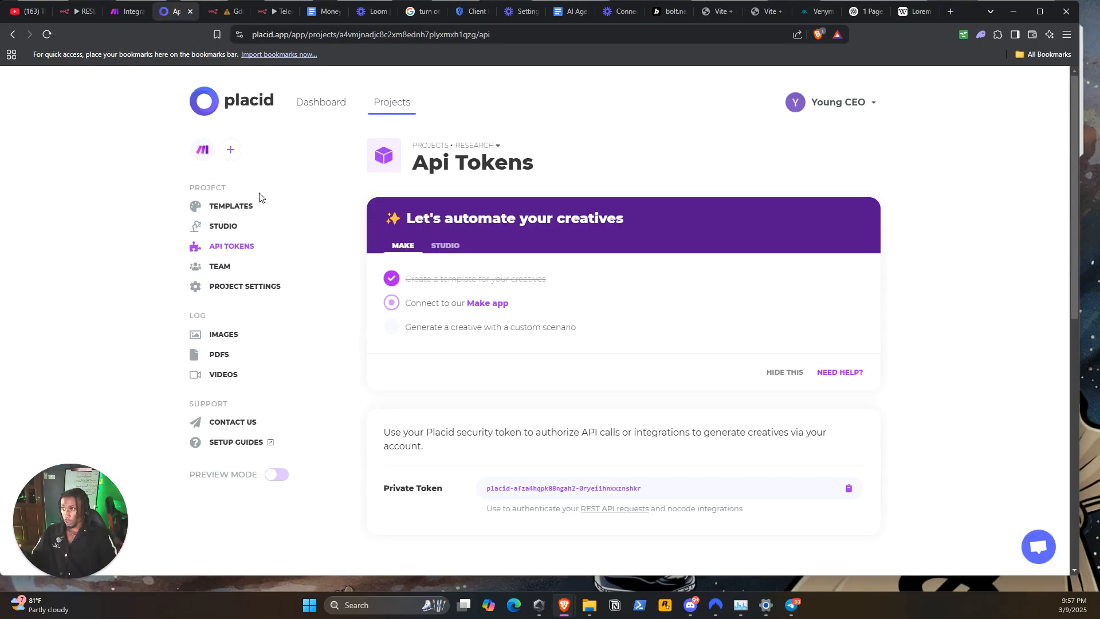
click(247, 207)
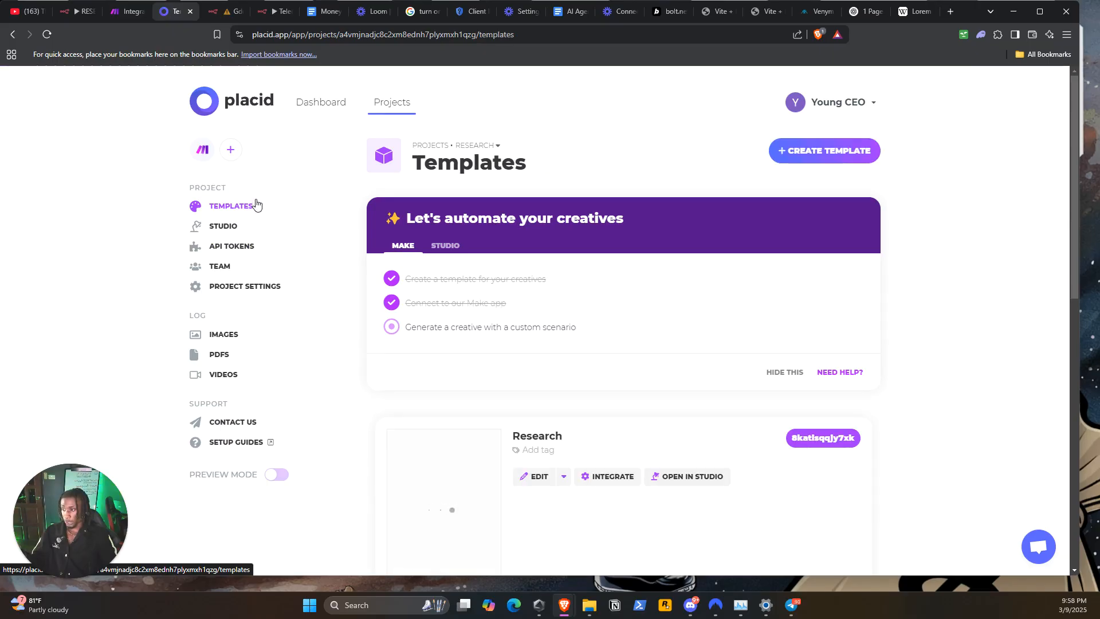
scroll(606, 388, down, 3)
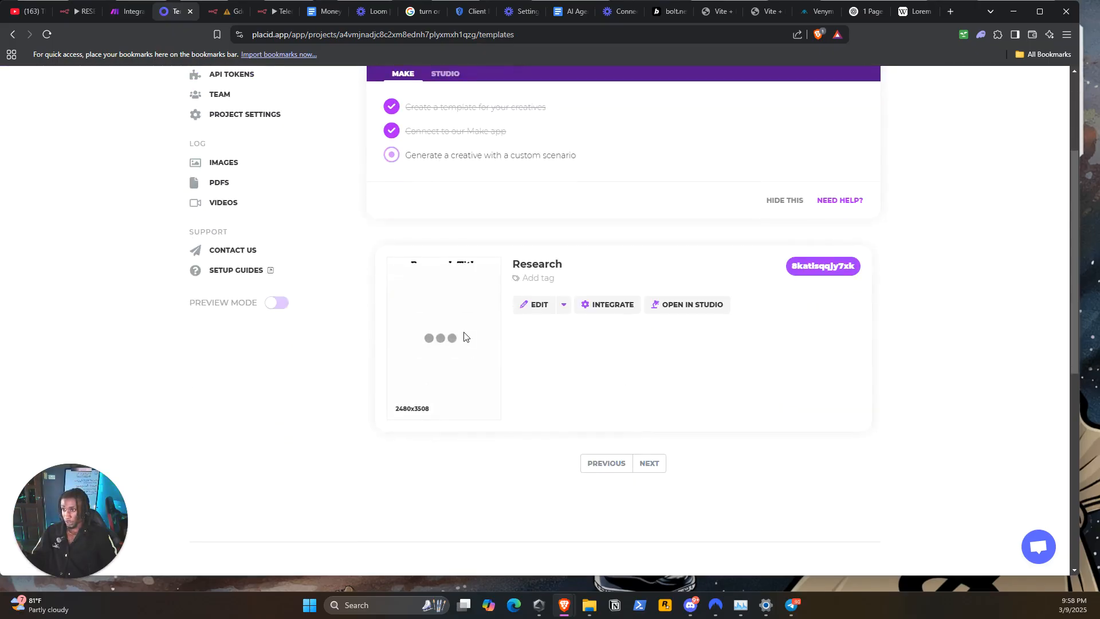
click(535, 305)
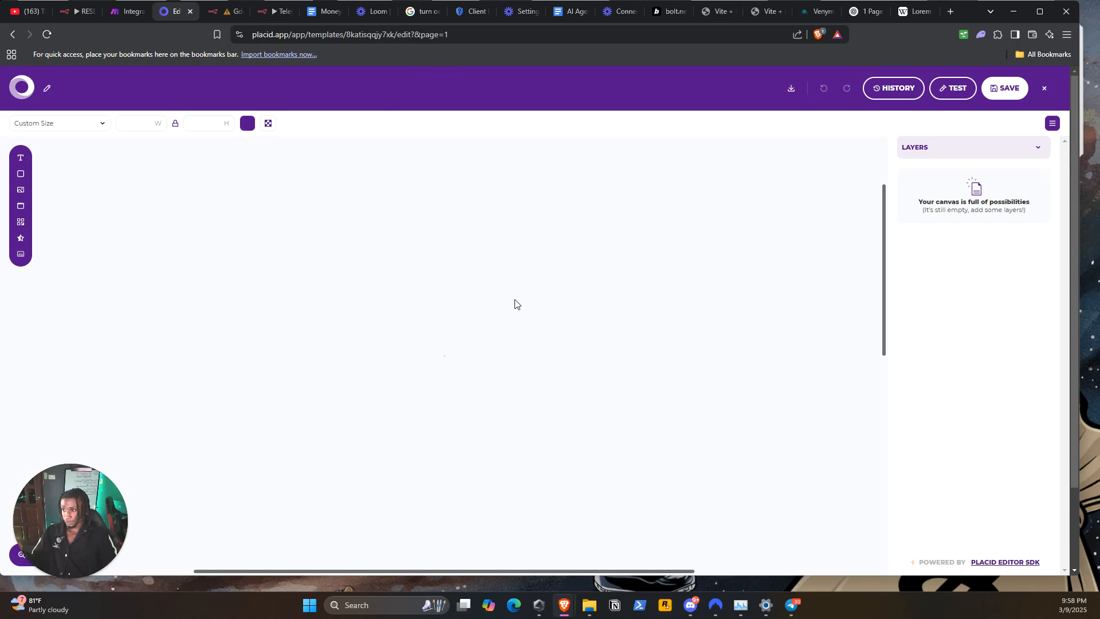
click(380, 308)
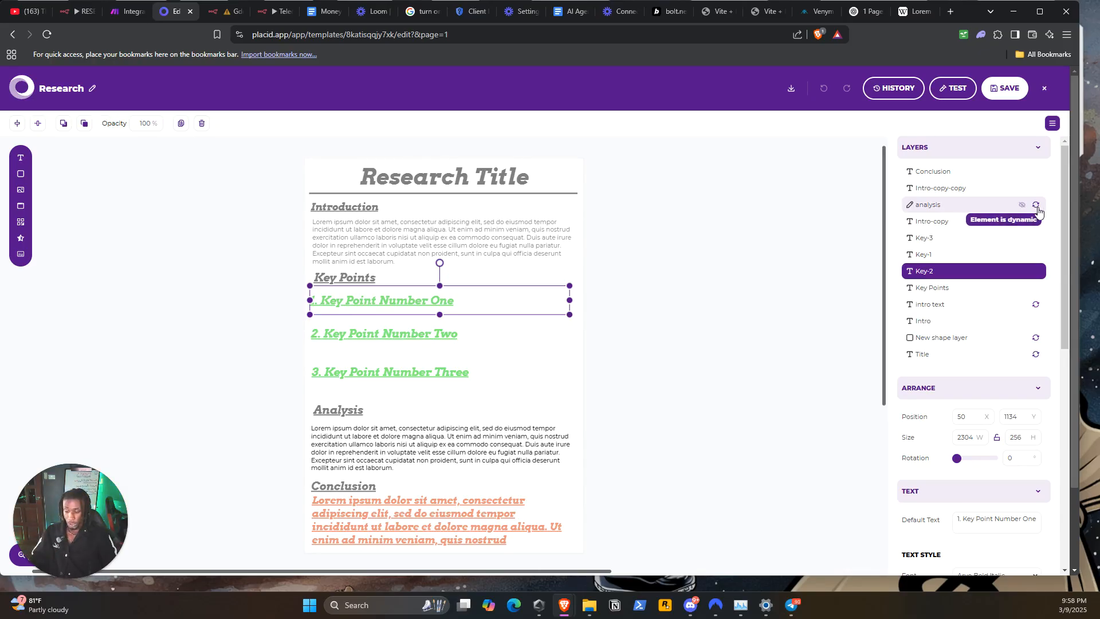
Step: Make the Key-1, Key-2 and Key-3 text layers dynamic and save the template
mouse_move(1044, 214)
mouse_down()
mouse_move(1039, 198)
mouse_move(1042, 358)
mouse_up()
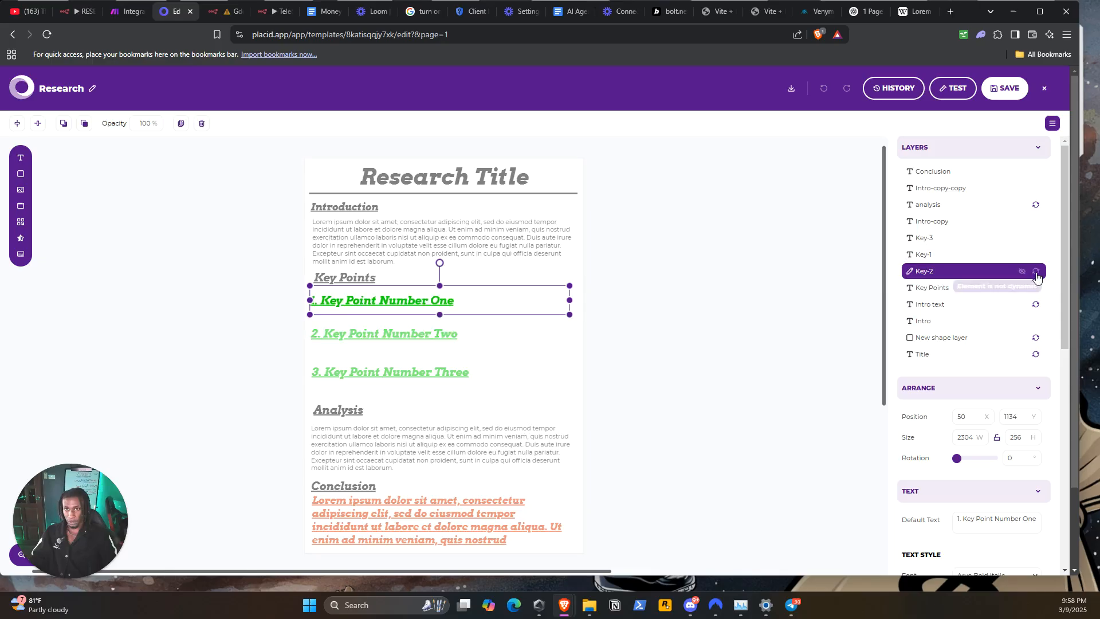
click(1038, 275)
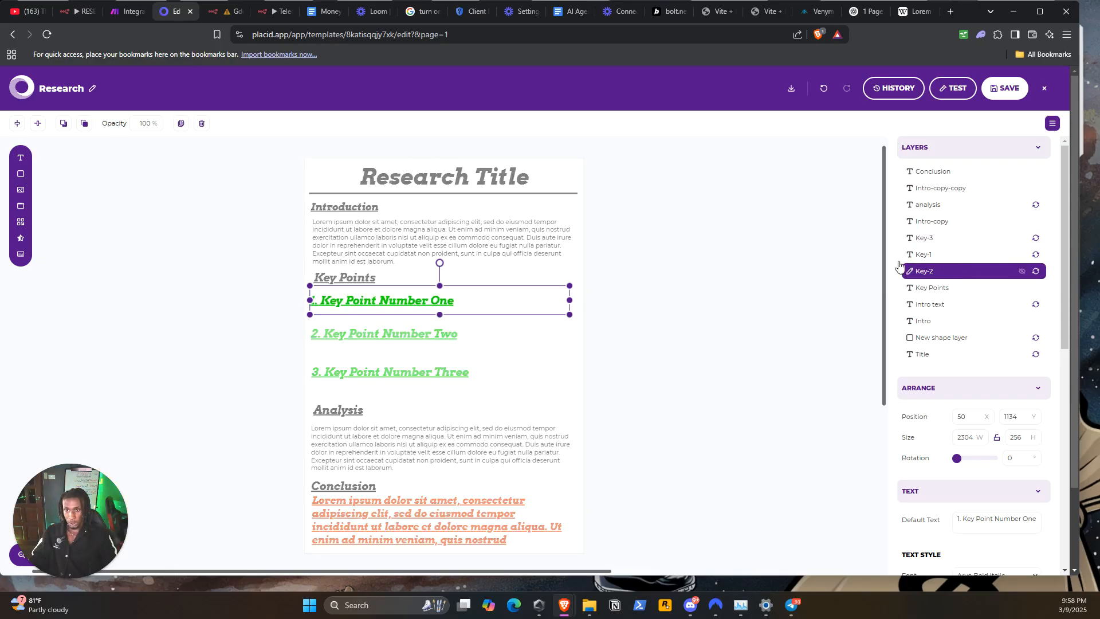
click(1004, 87)
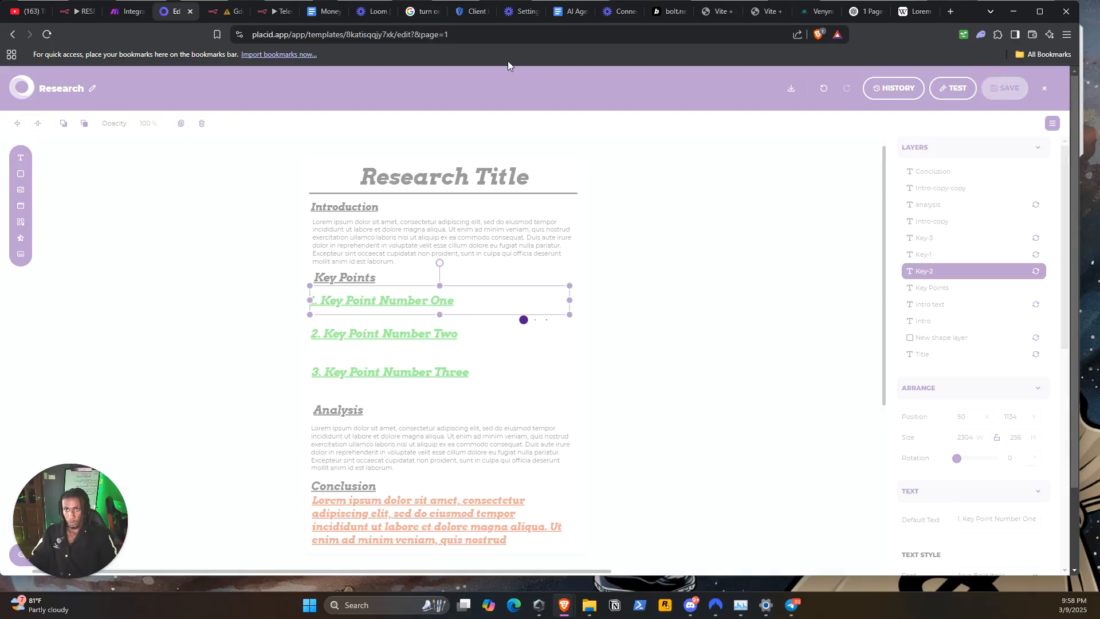
Step: Return to the Make scenario, save the Placid module and reopen it to reload the template's layers
click(127, 11)
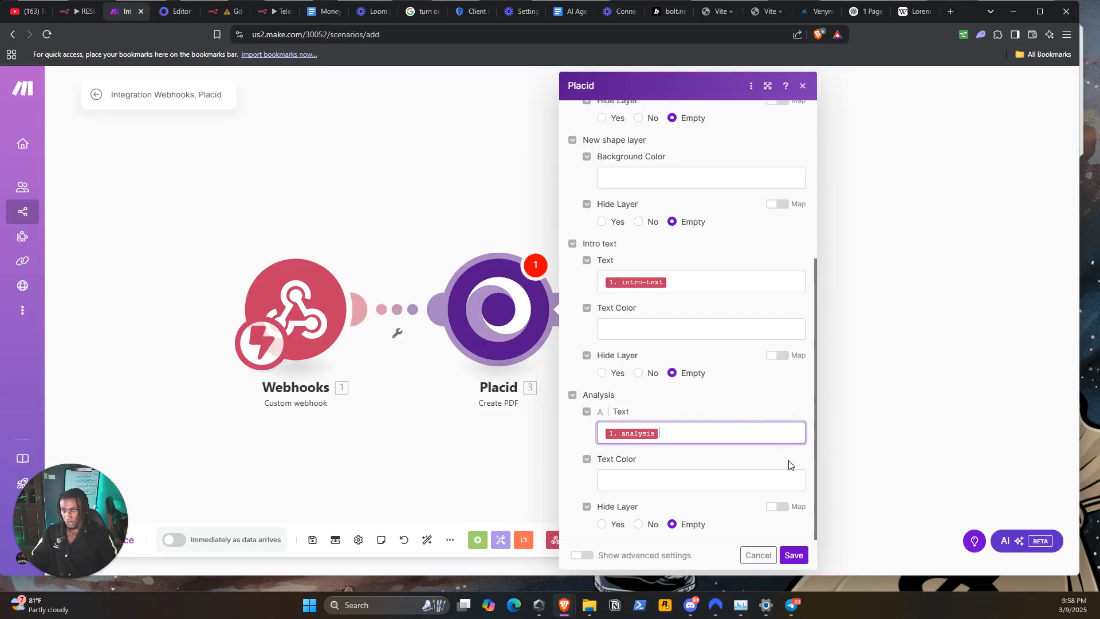
click(732, 412)
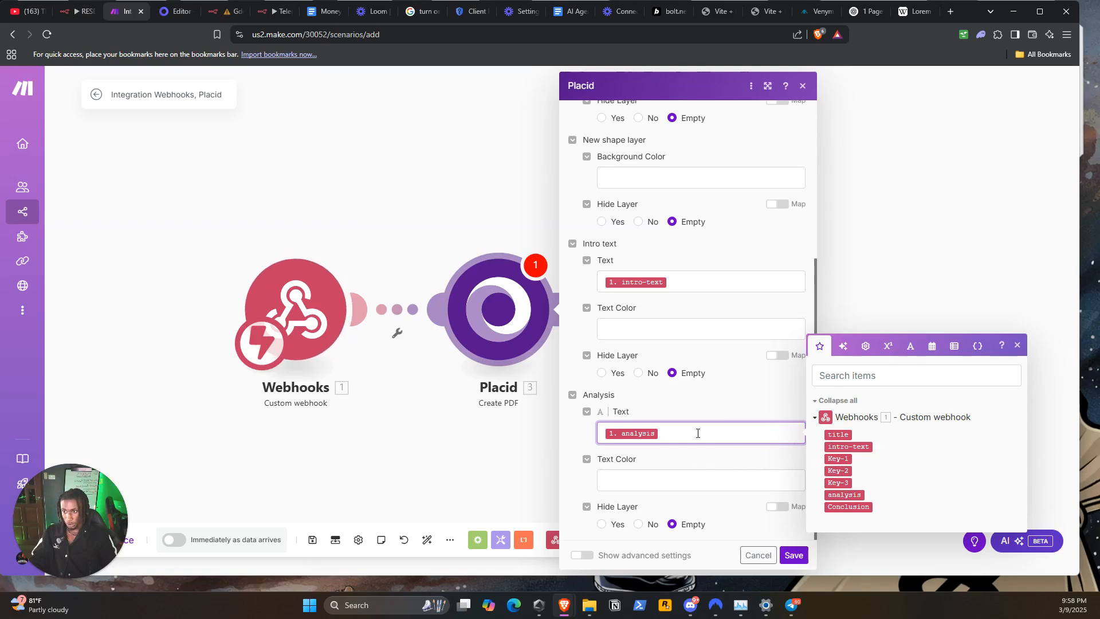
click(794, 554)
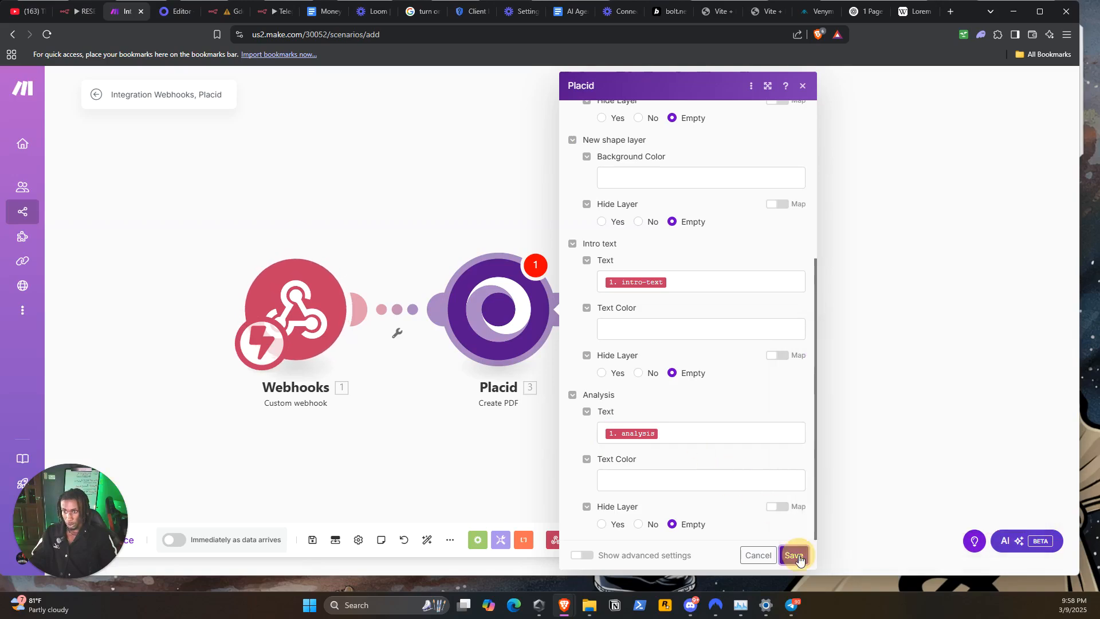
click(522, 317)
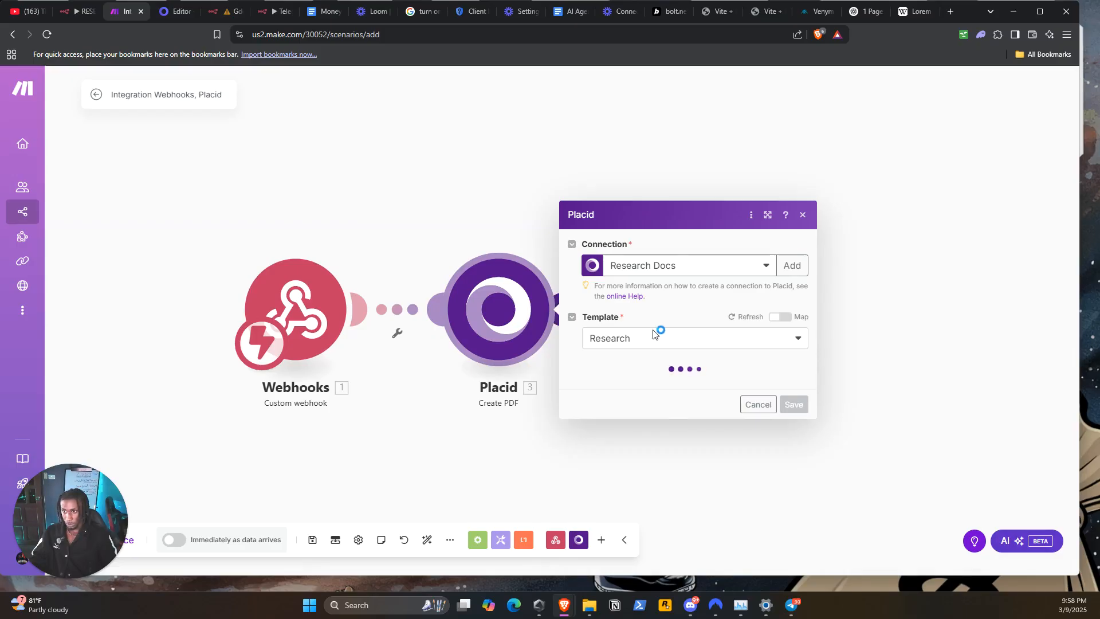
Step: Map the webhook's Key-1 value to the Key-1 layer's text
scroll(698, 344, down, 5)
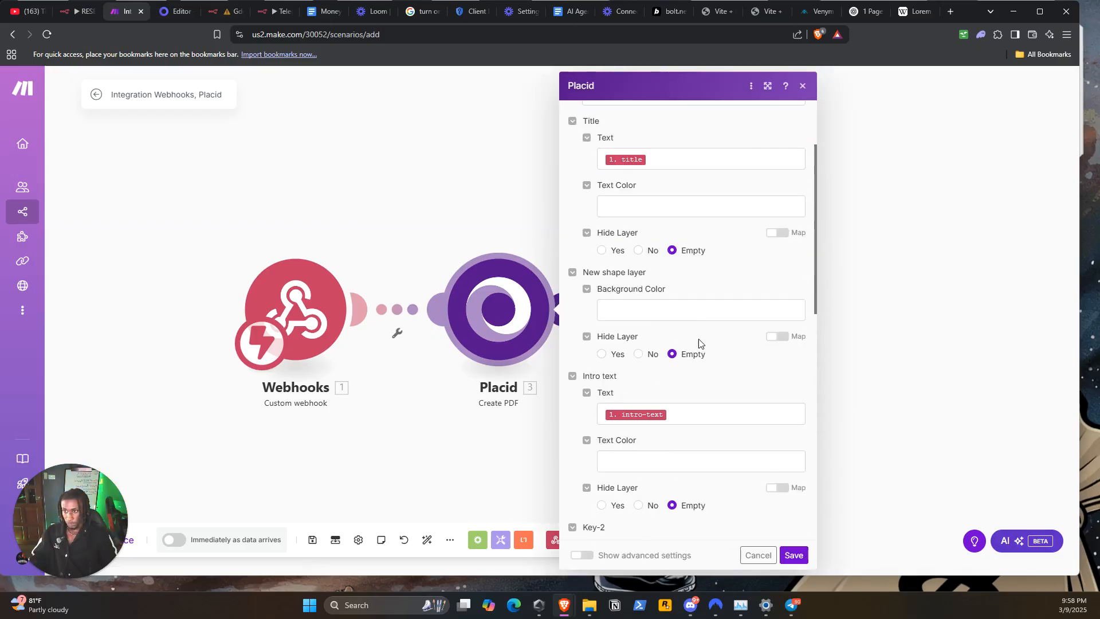
scroll(648, 335, down, 1)
scroll(649, 337, up, 1)
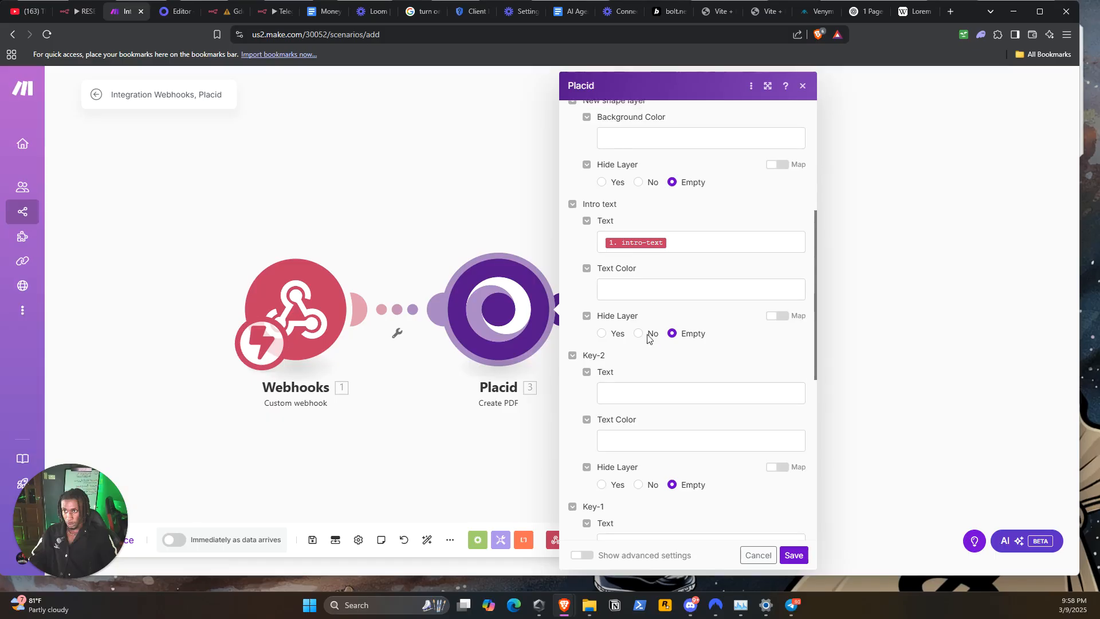
scroll(647, 341, down, 2)
click(643, 432)
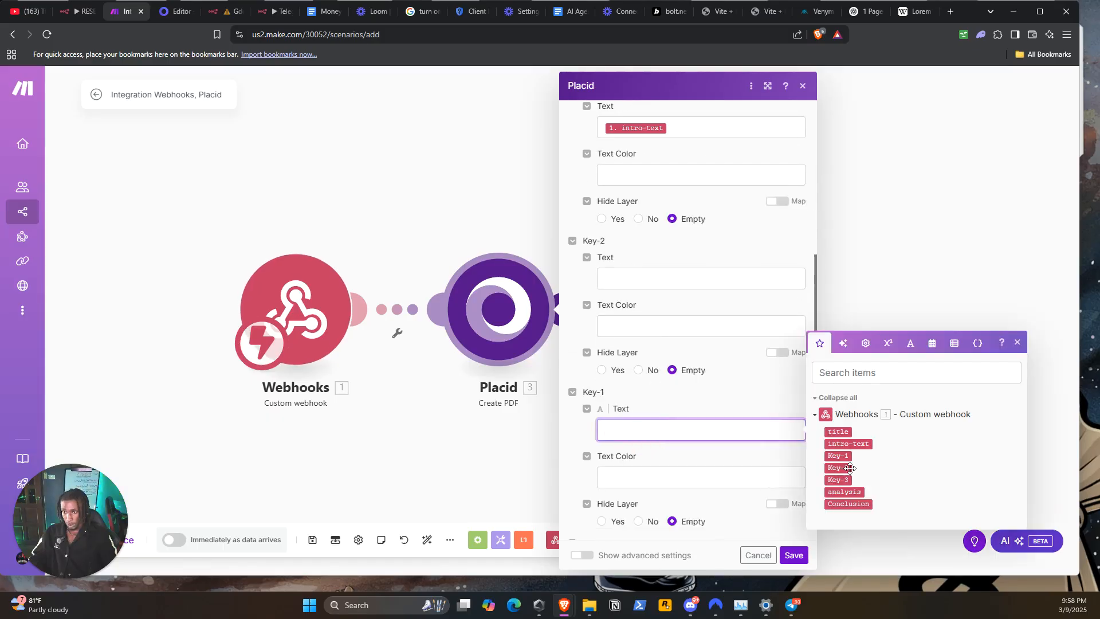
click(837, 456)
Step: Map the webhook's Key-3 value to the Key-3 layer's text and save the Placid module
scroll(698, 325, down, 4)
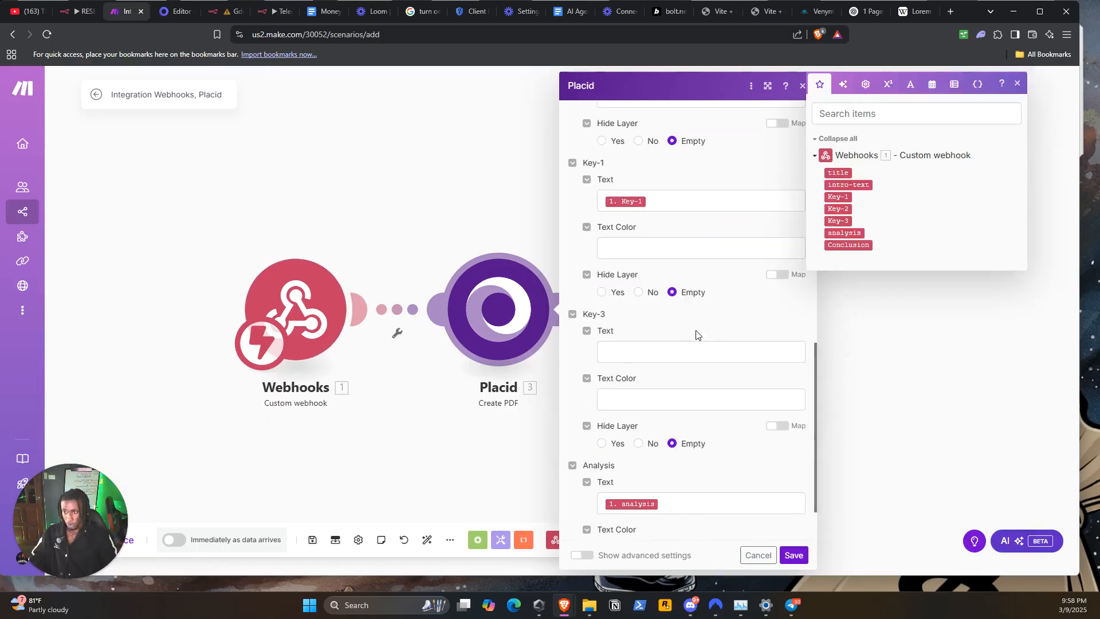
click(692, 347)
click(838, 401)
scroll(665, 378, down, 1)
scroll(665, 367, up, 10)
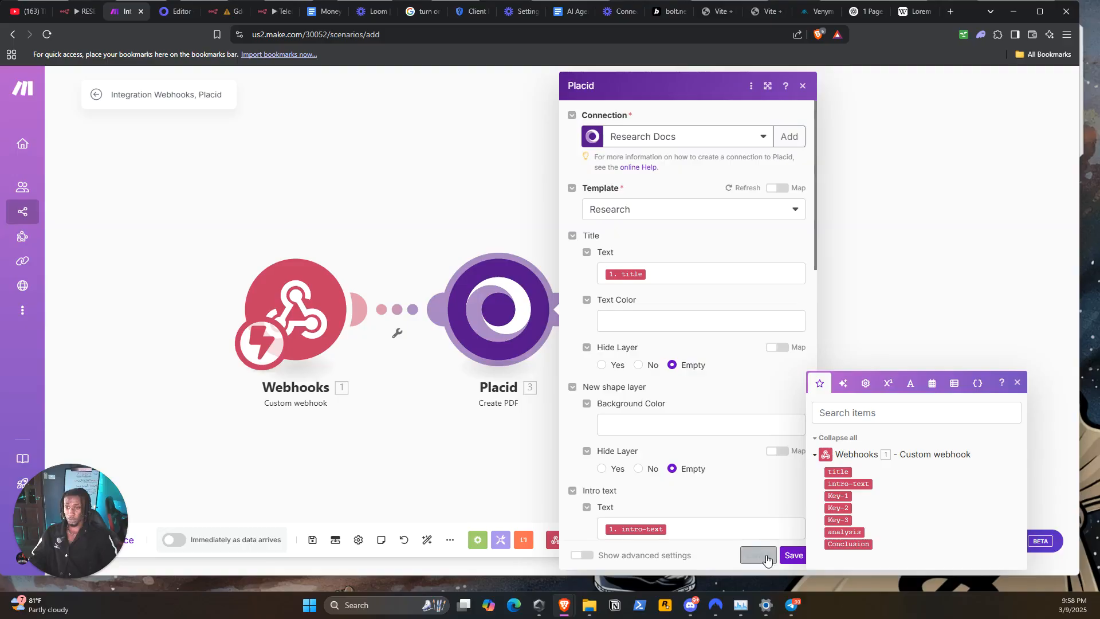
click(794, 555)
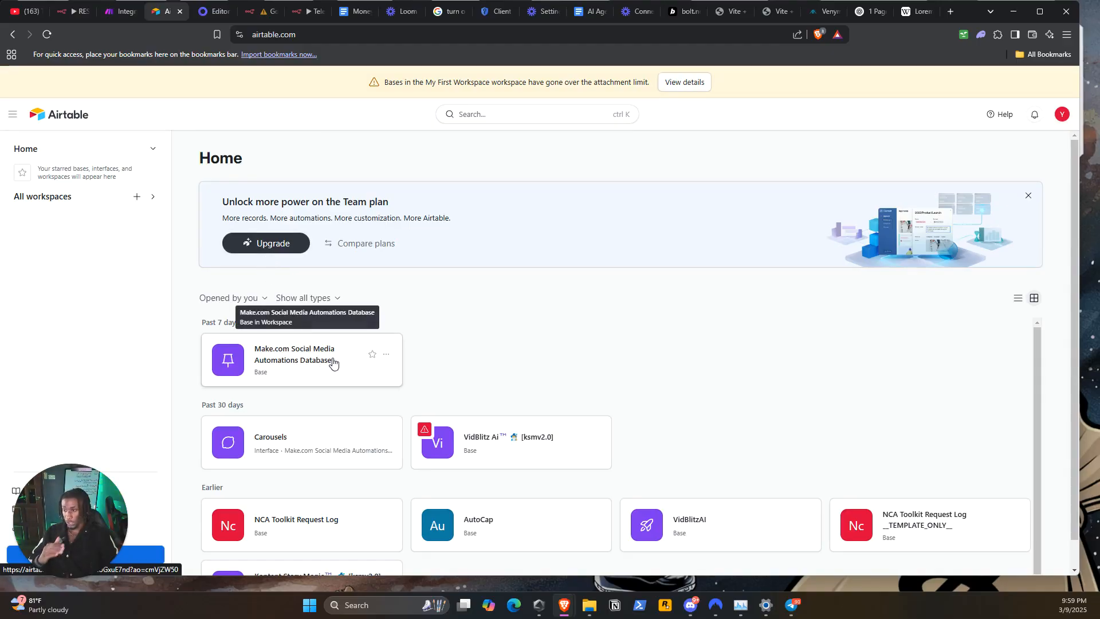
Step: In Airtable, open the Research table of the Make.com Social Media Automations Database base
click(356, 378)
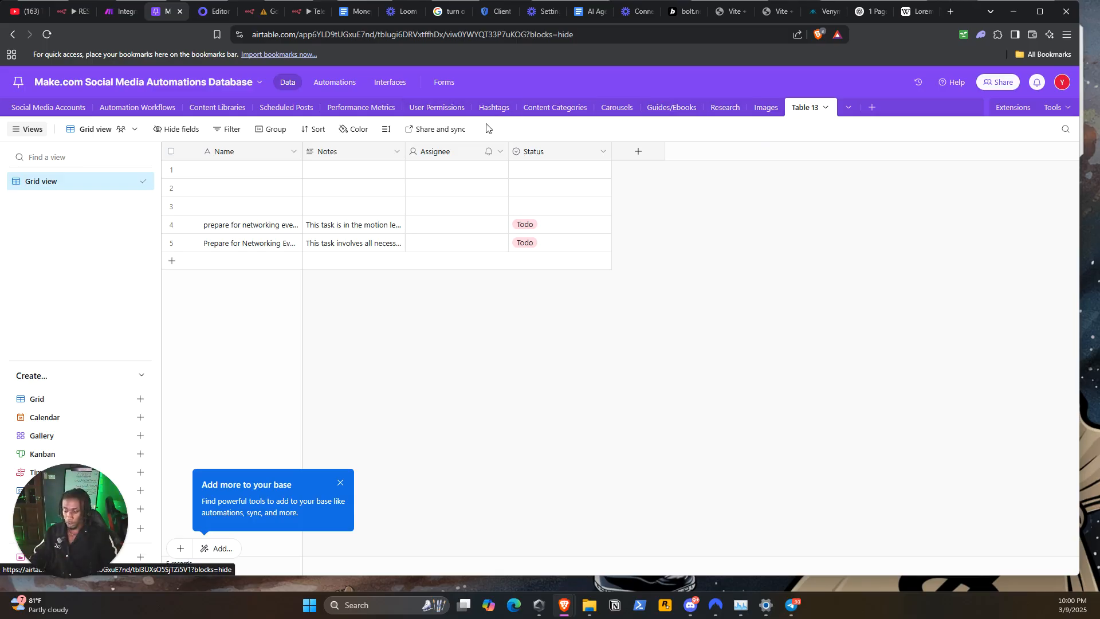
mouse_move(118, 123)
mouse_down()
mouse_move(309, 115)
mouse_move(325, 137)
mouse_up()
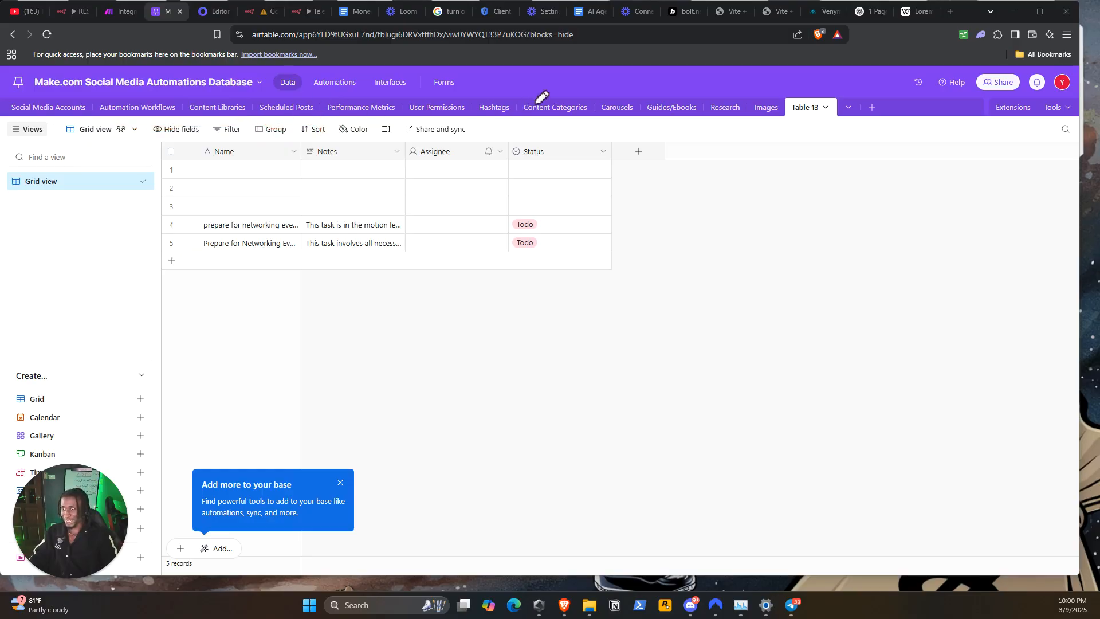
mouse_move(612, 74)
mouse_down()
mouse_move(601, 93)
mouse_move(630, 90)
mouse_up()
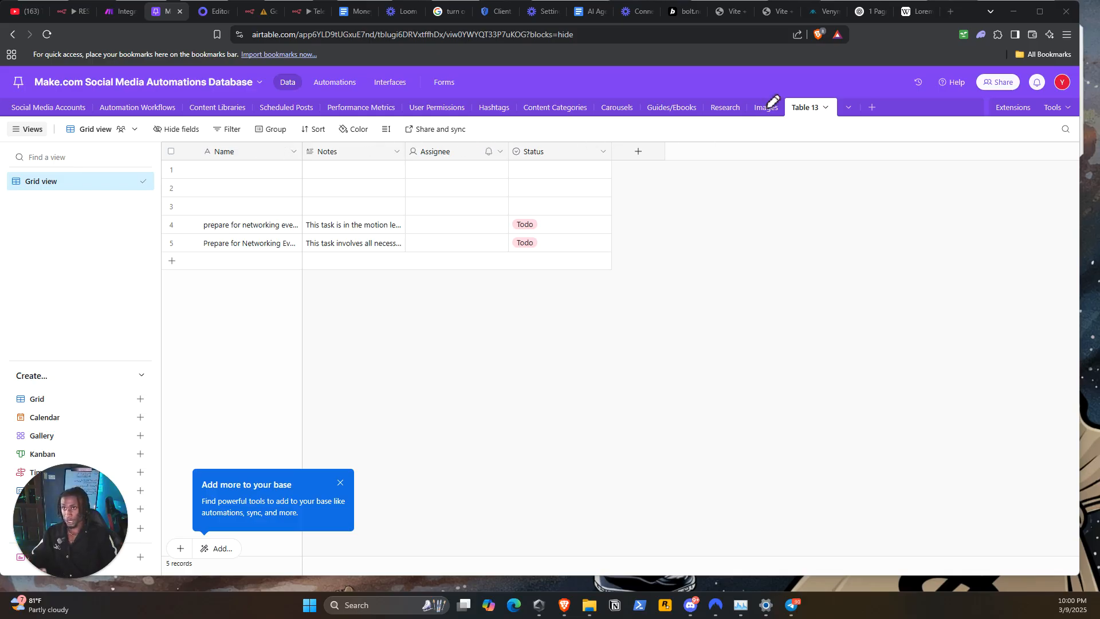
drag(726, 87, 755, 82)
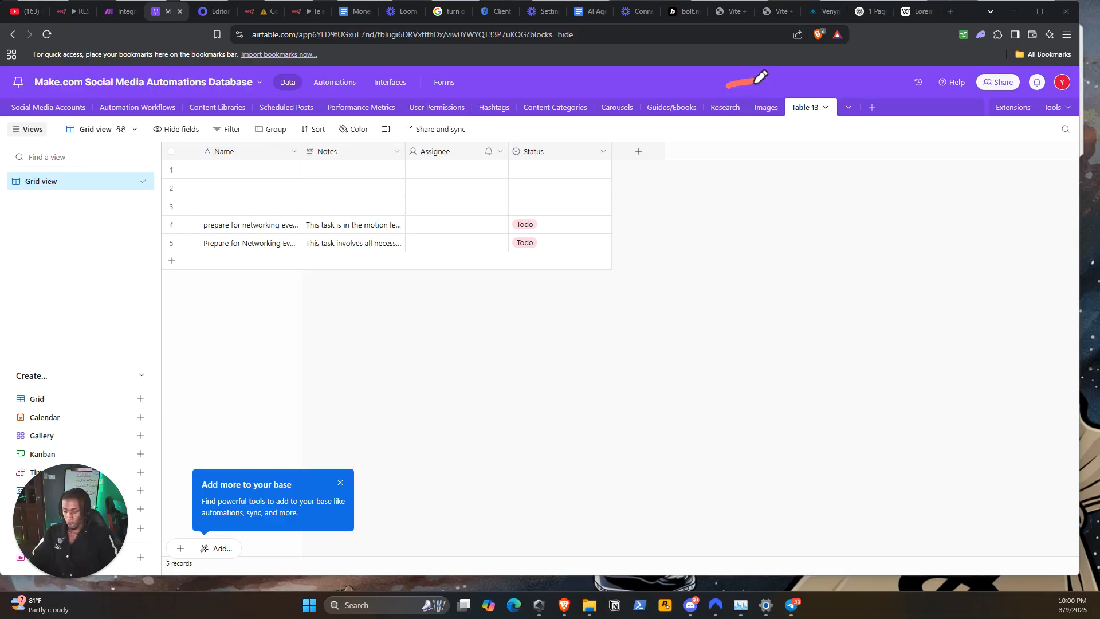
click(756, 110)
click(725, 110)
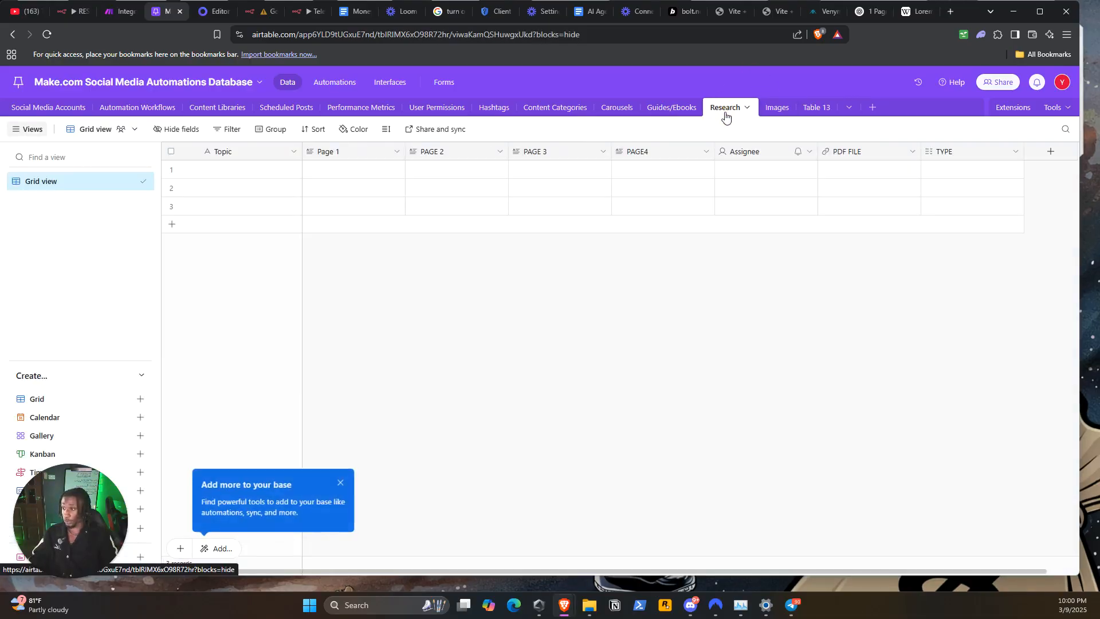
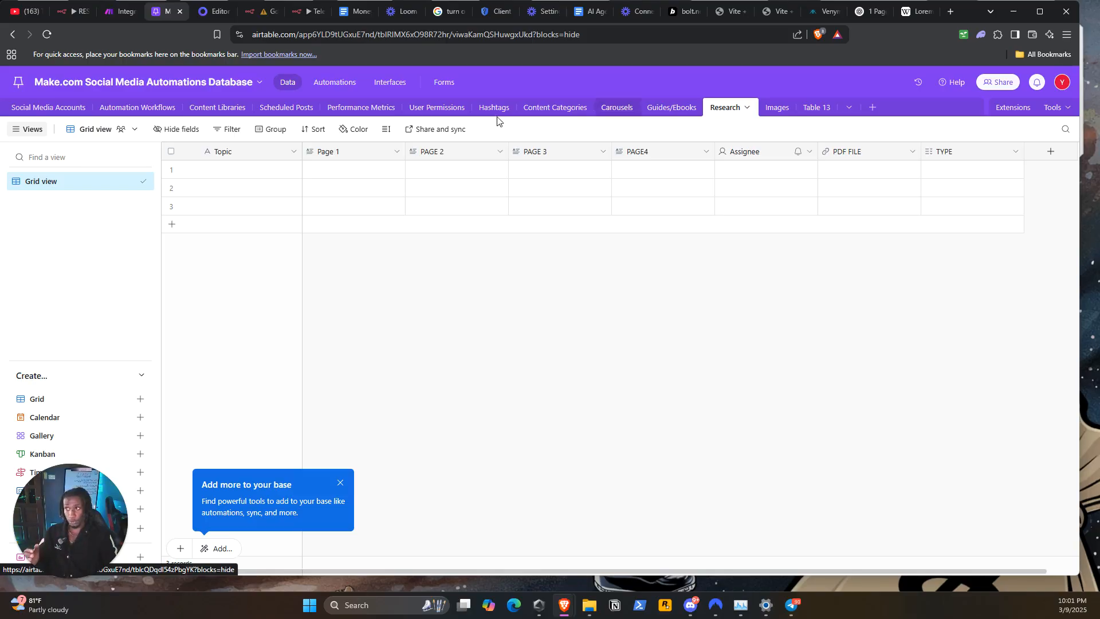
click(239, 169)
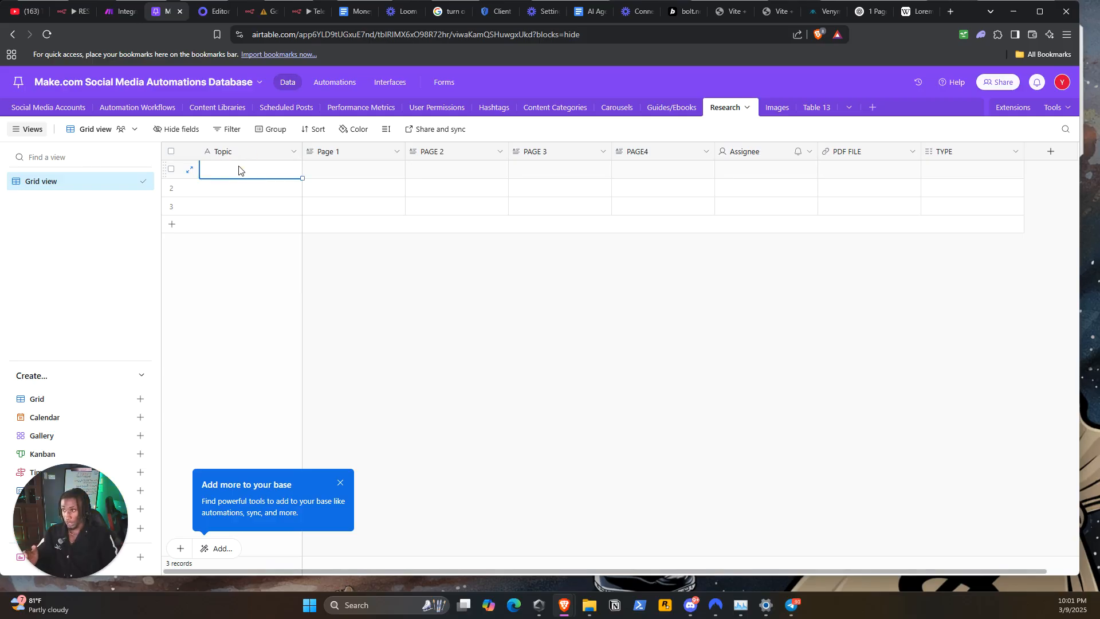
click(332, 151)
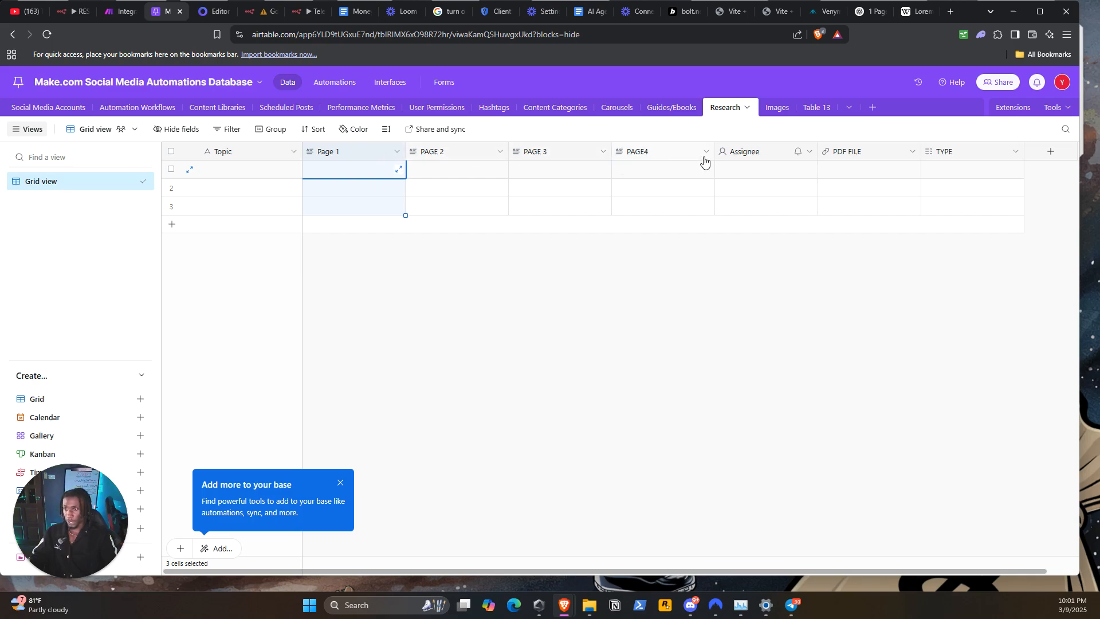
click(858, 160)
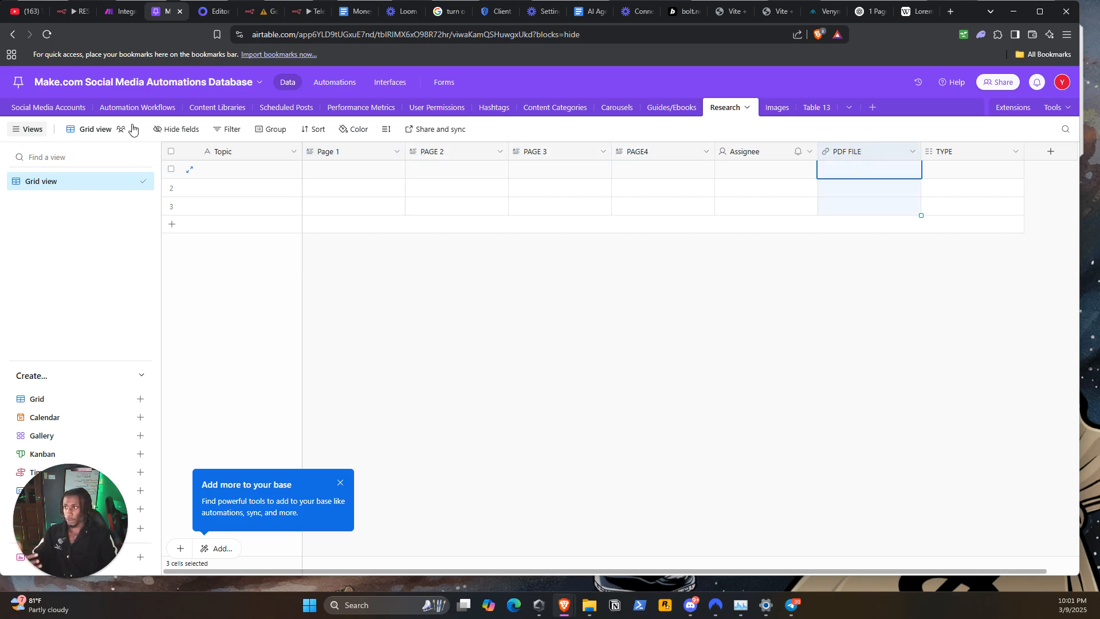
Step: Rename the Research table's primary field Topic as "Name"
click(231, 169)
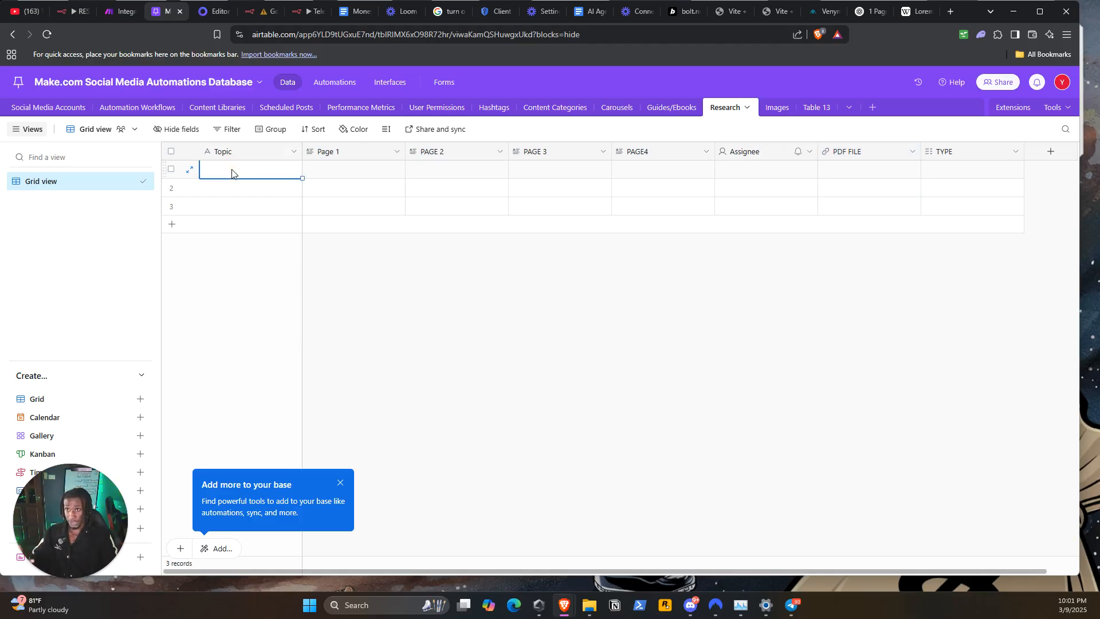
double_click(228, 156)
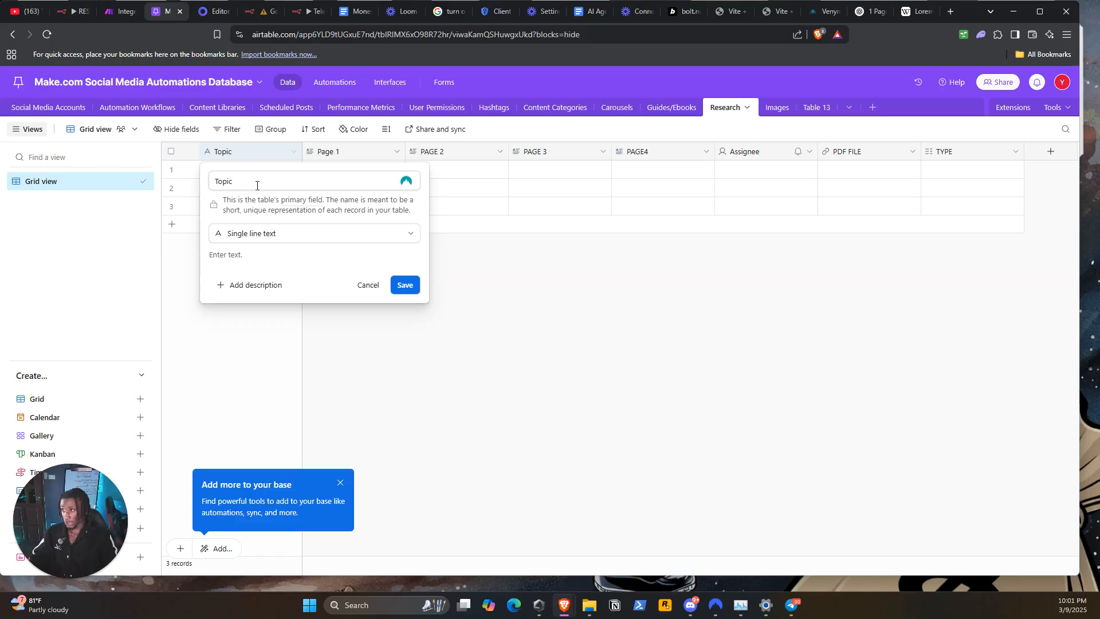
drag(246, 181, 180, 177)
text(Name)
key(Return)
Step: Delete the Page 1 and PAGE 2 fields from the Research table
click(371, 155)
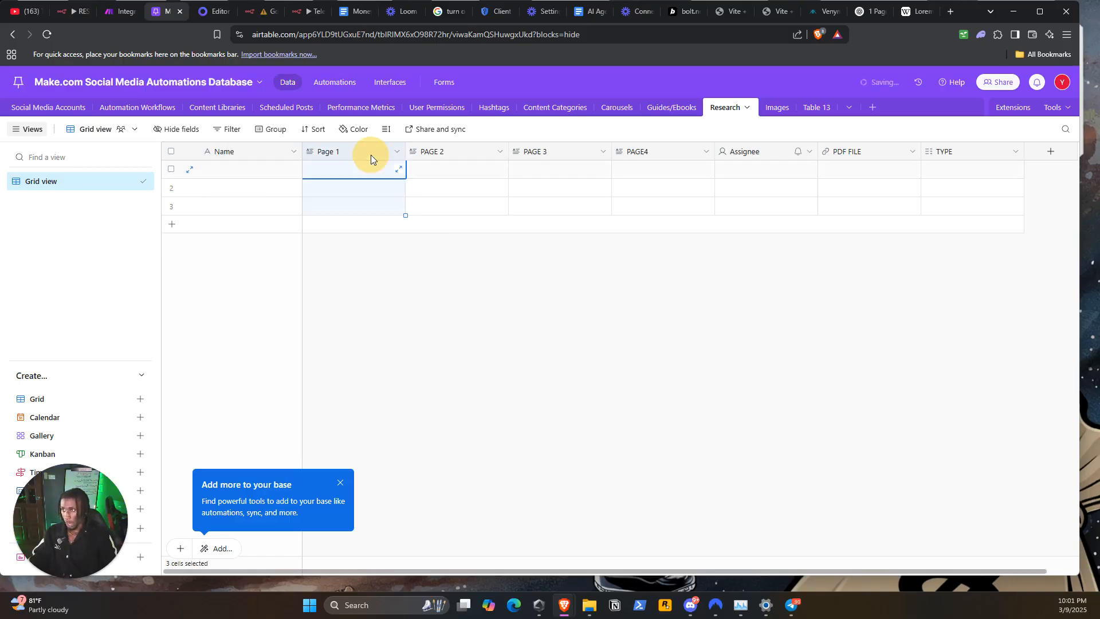
right_click(370, 154)
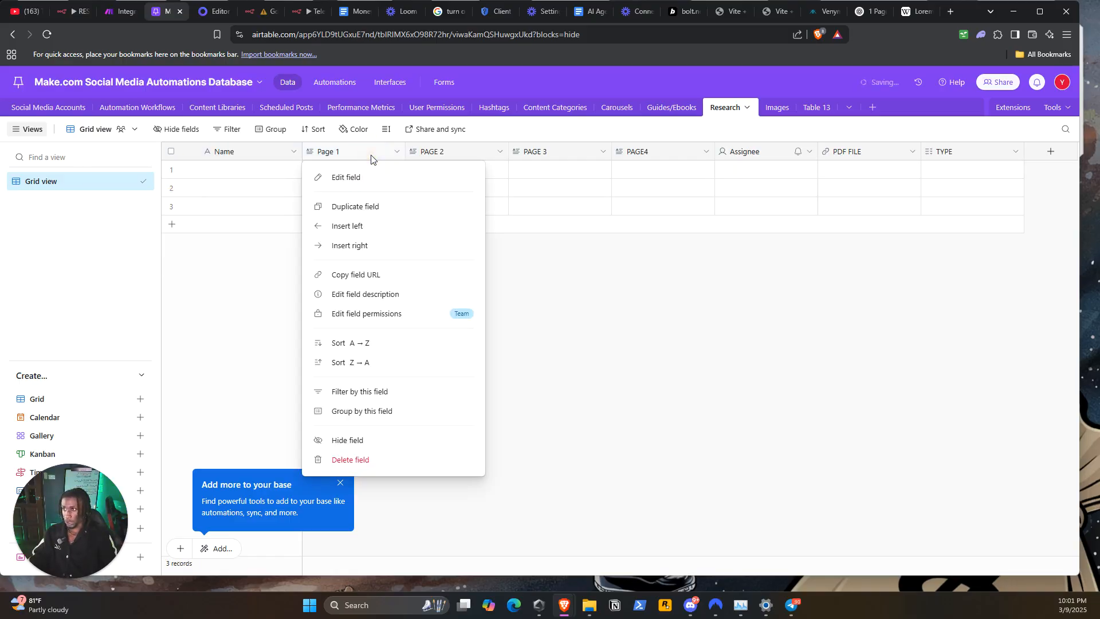
click(359, 461)
right_click(461, 156)
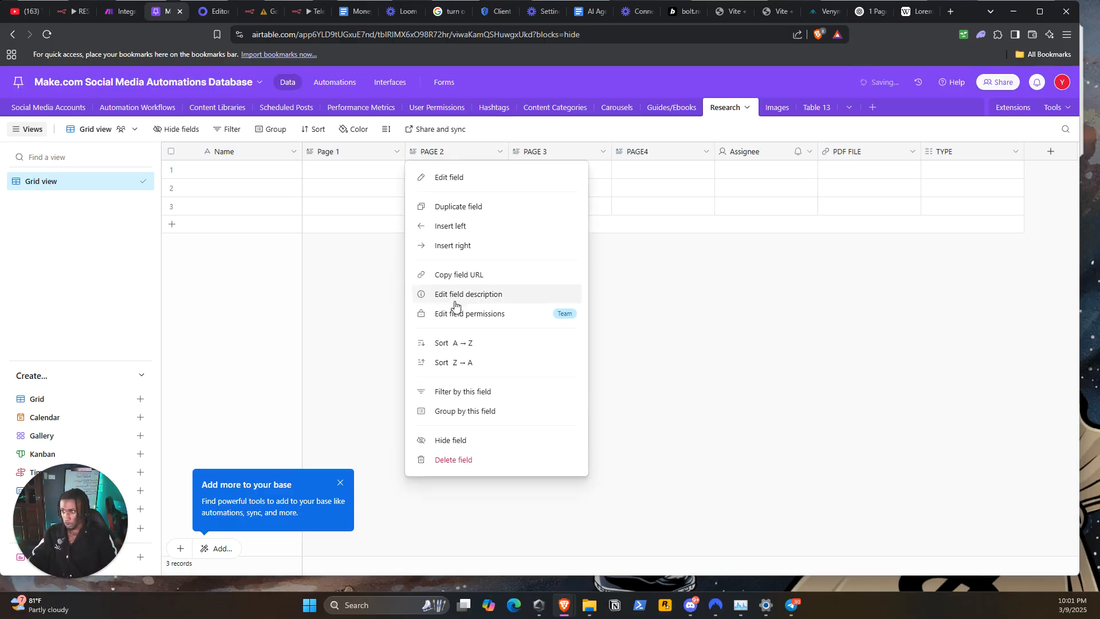
click(450, 462)
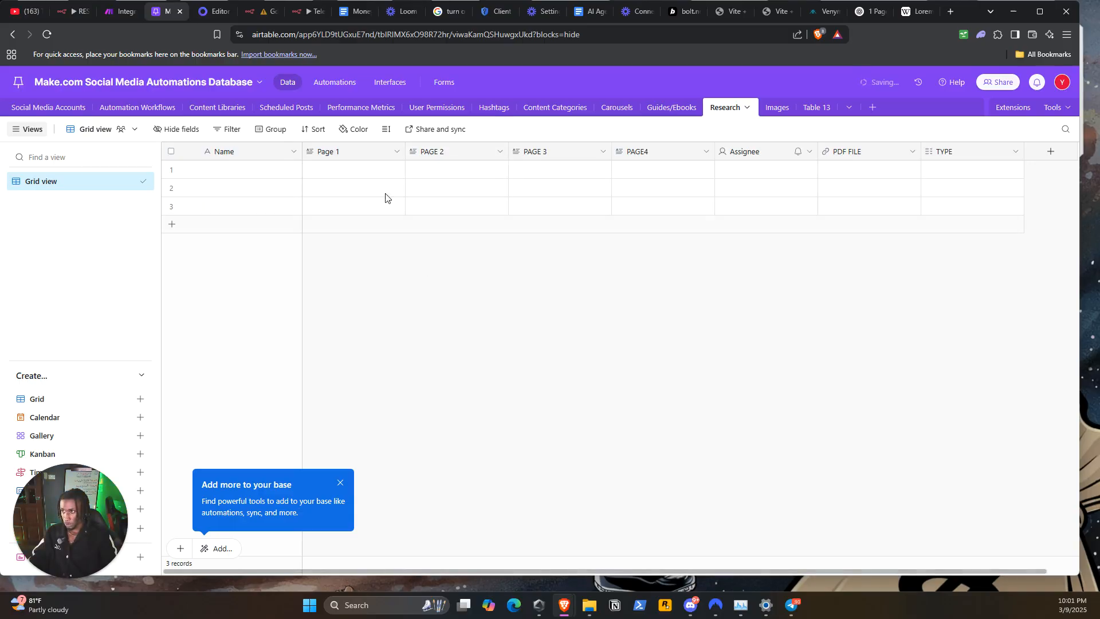
Step: Delete all the remaining page fields, up to PAGE4, from the Research table
right_click(373, 150)
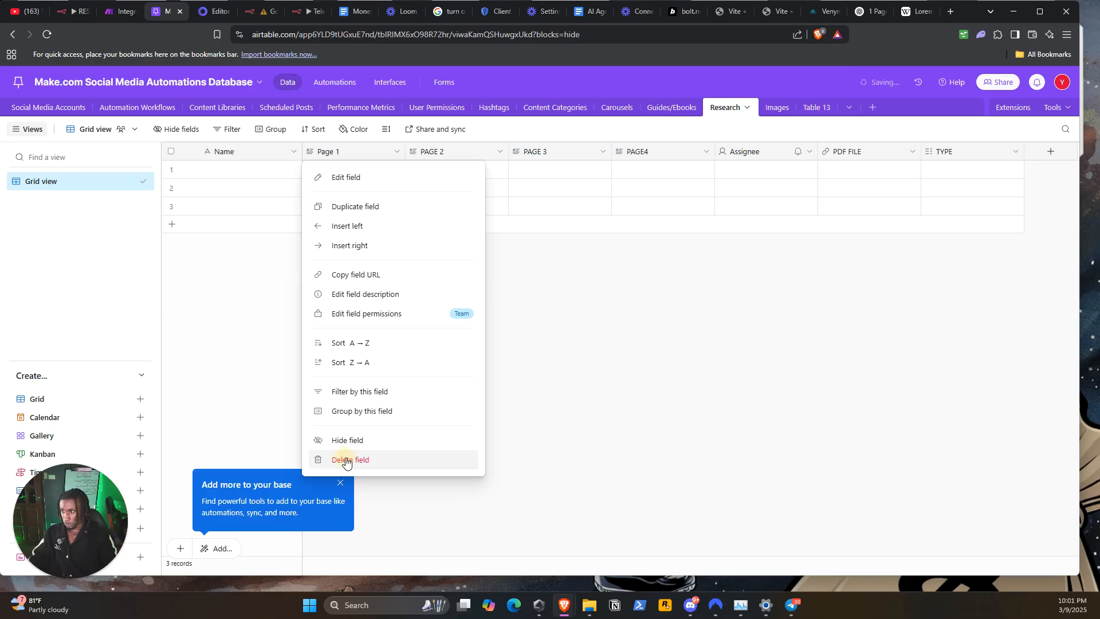
click(345, 462)
click(380, 151)
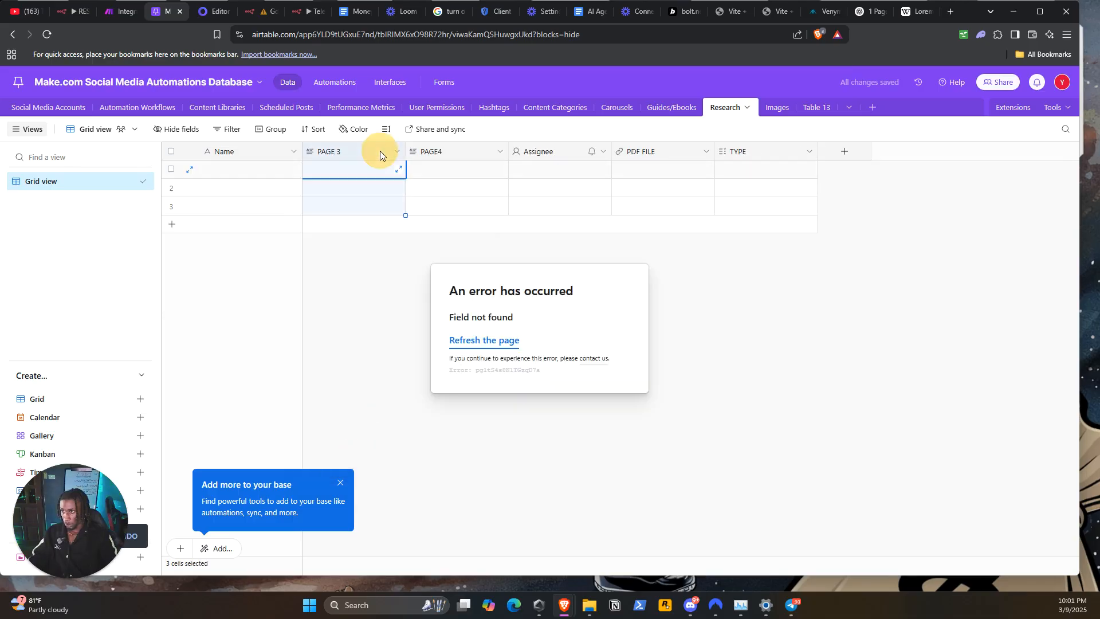
right_click(380, 150)
click(385, 461)
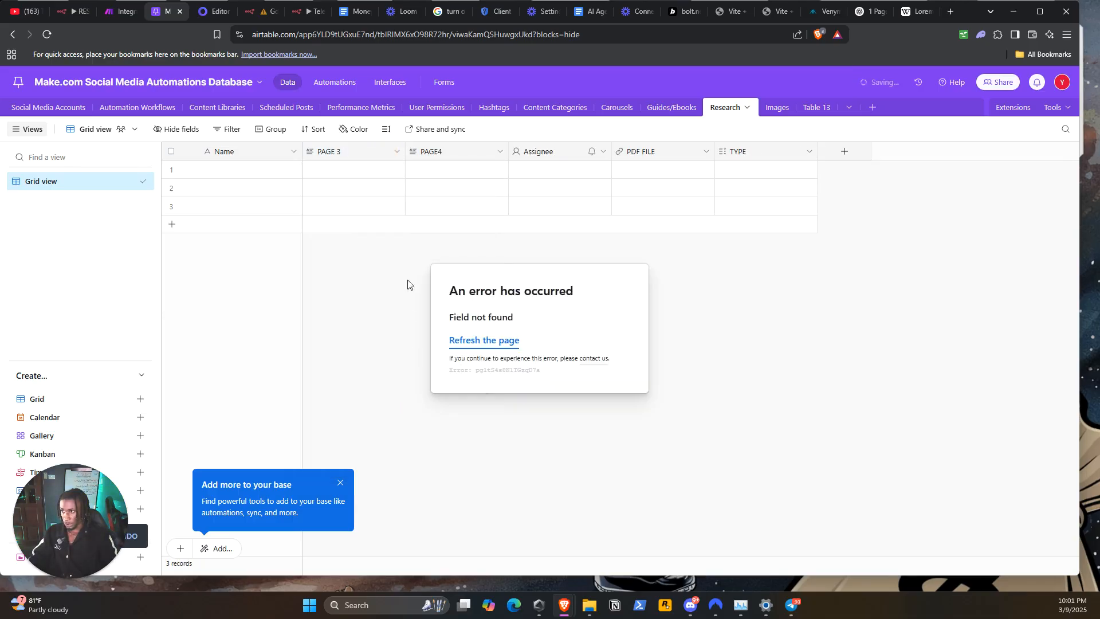
click(364, 150)
right_click(364, 150)
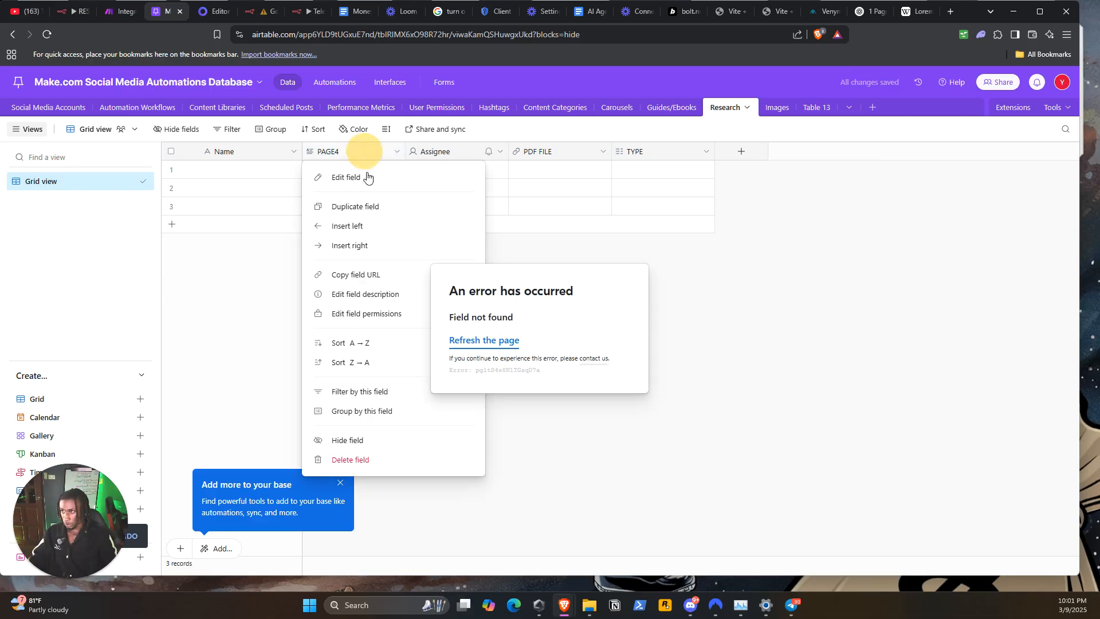
click(351, 461)
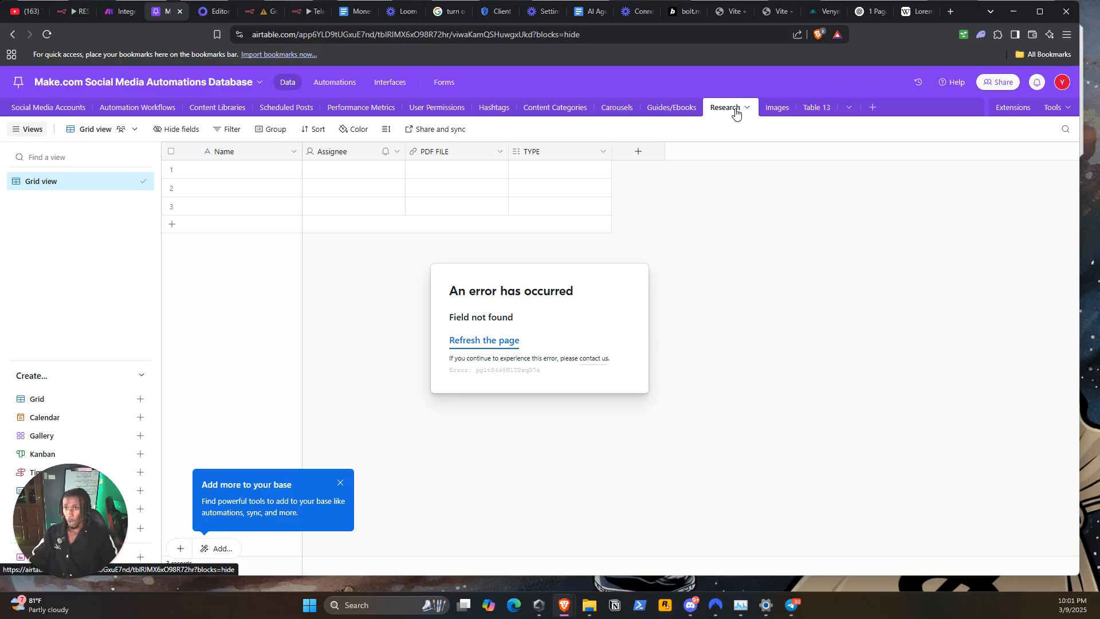
Step: Switch to the Make scenario and add an Airtable Create a Record module after the Placid module
click(1063, 83)
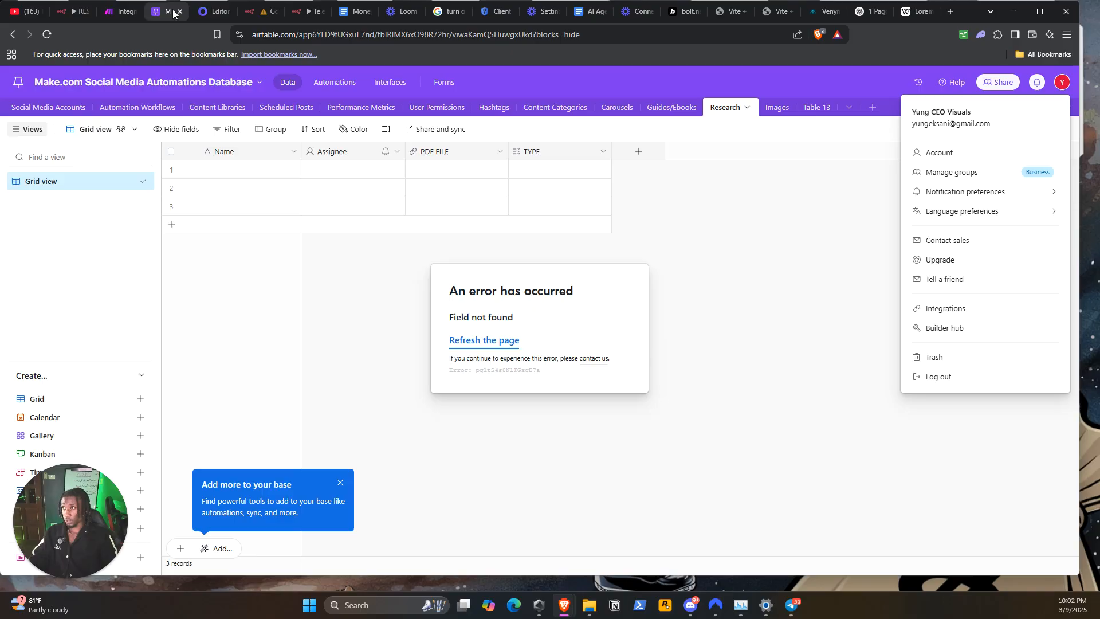
click(120, 11)
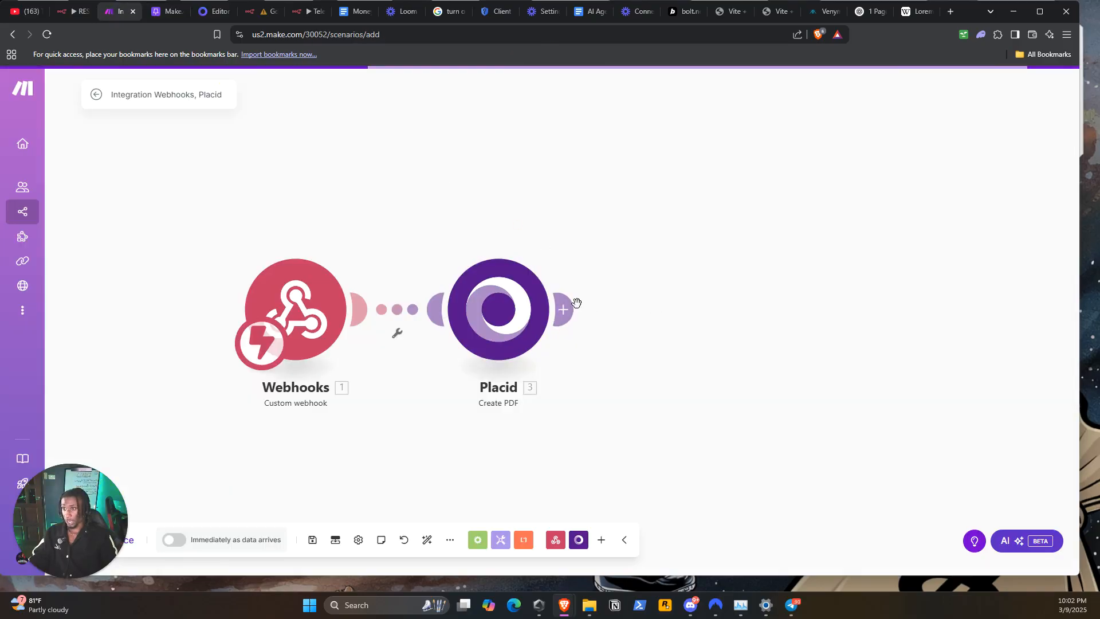
click(566, 308)
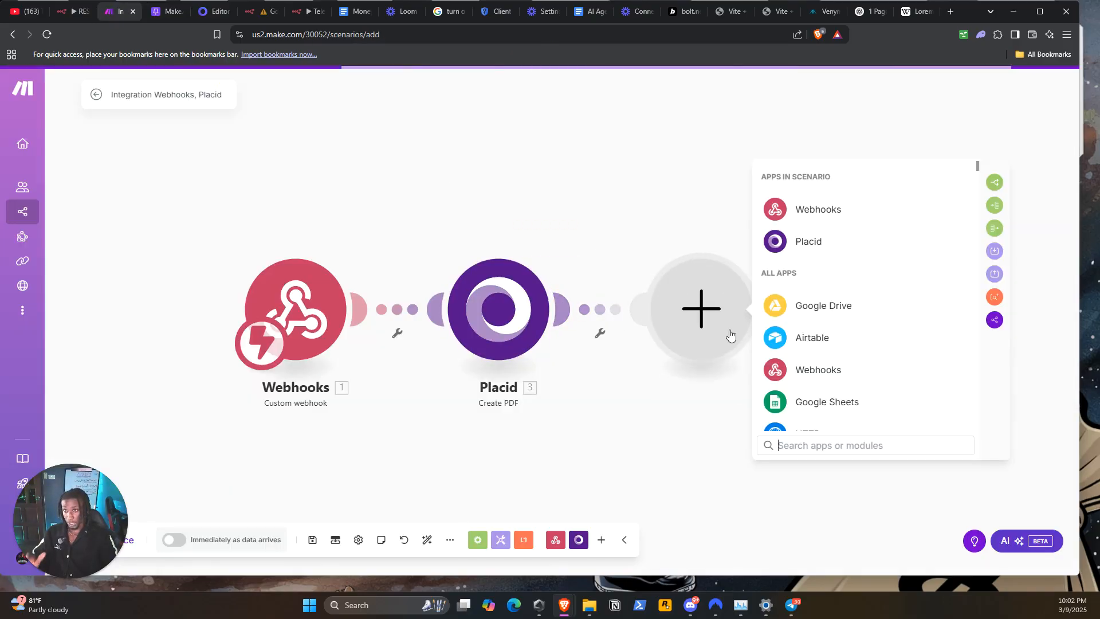
click(800, 340)
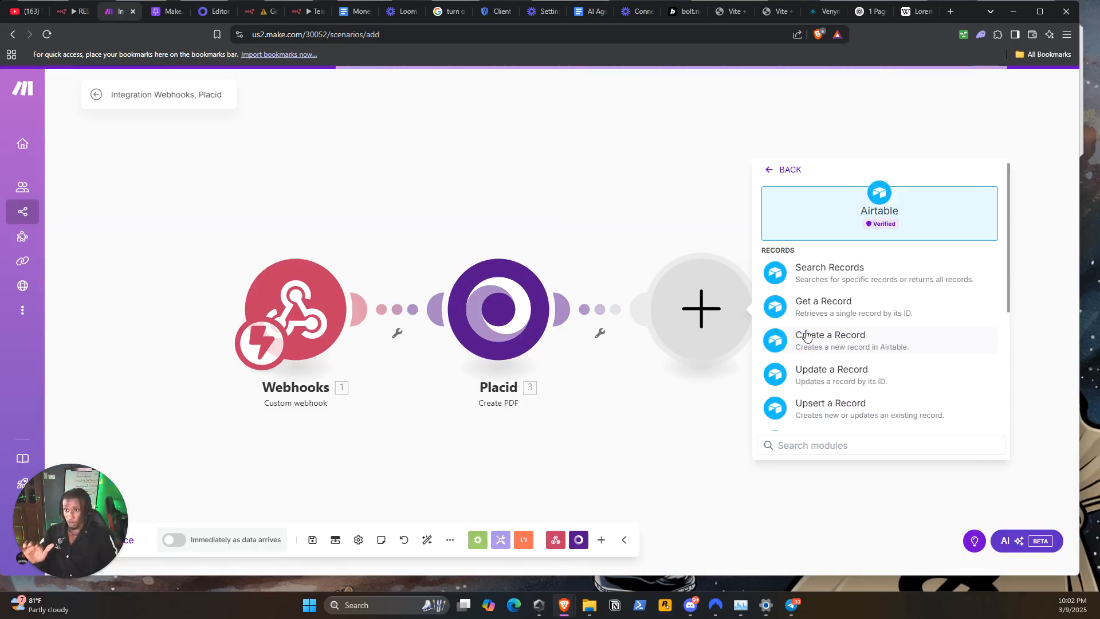
click(879, 349)
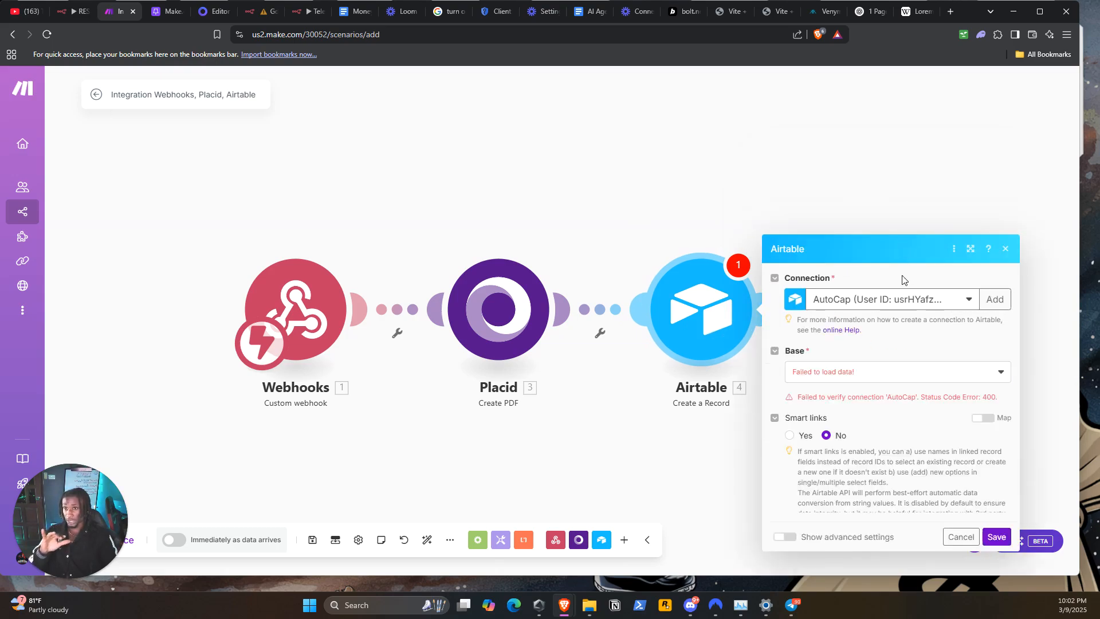
Step: Set the Airtable module's connection to My Airtable OAuth connection and its base to Make.com Social Media Automations Database
click(907, 216)
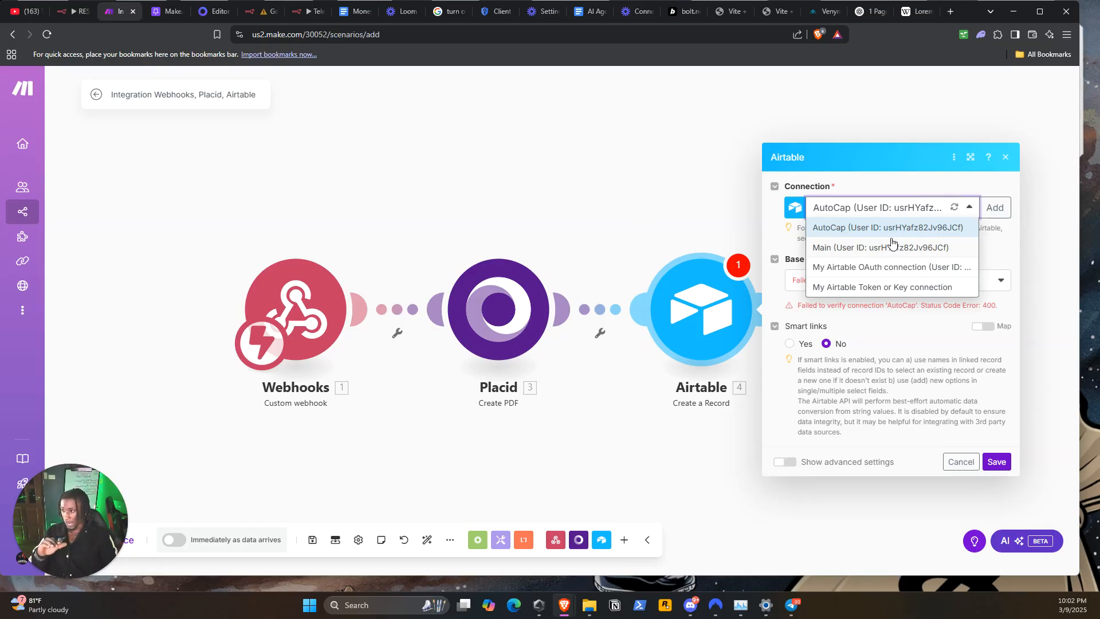
click(879, 319)
click(919, 283)
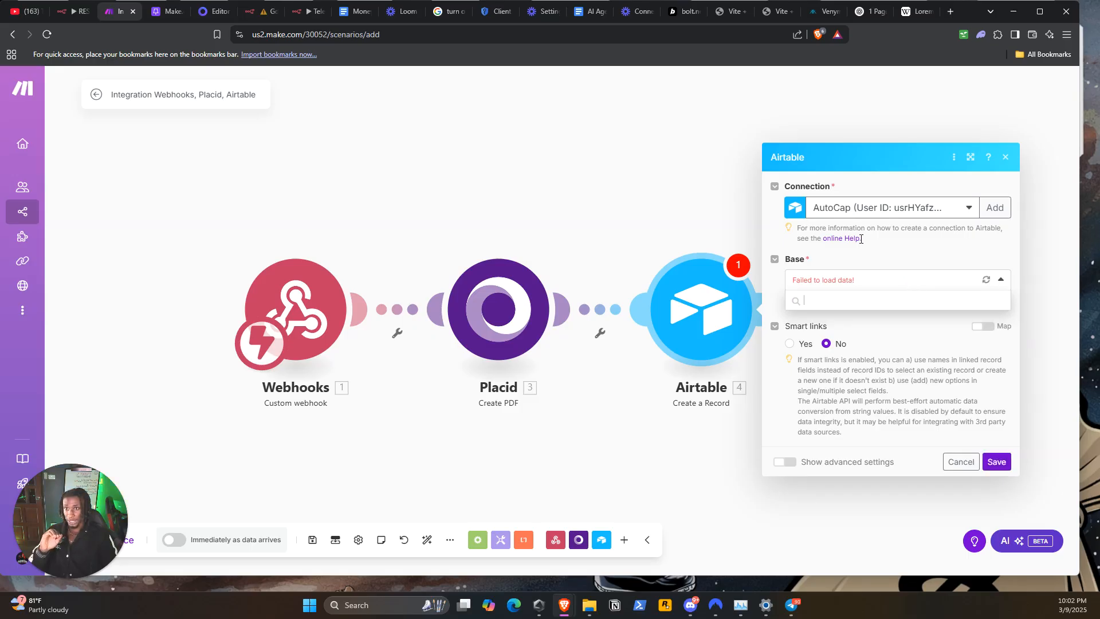
click(882, 208)
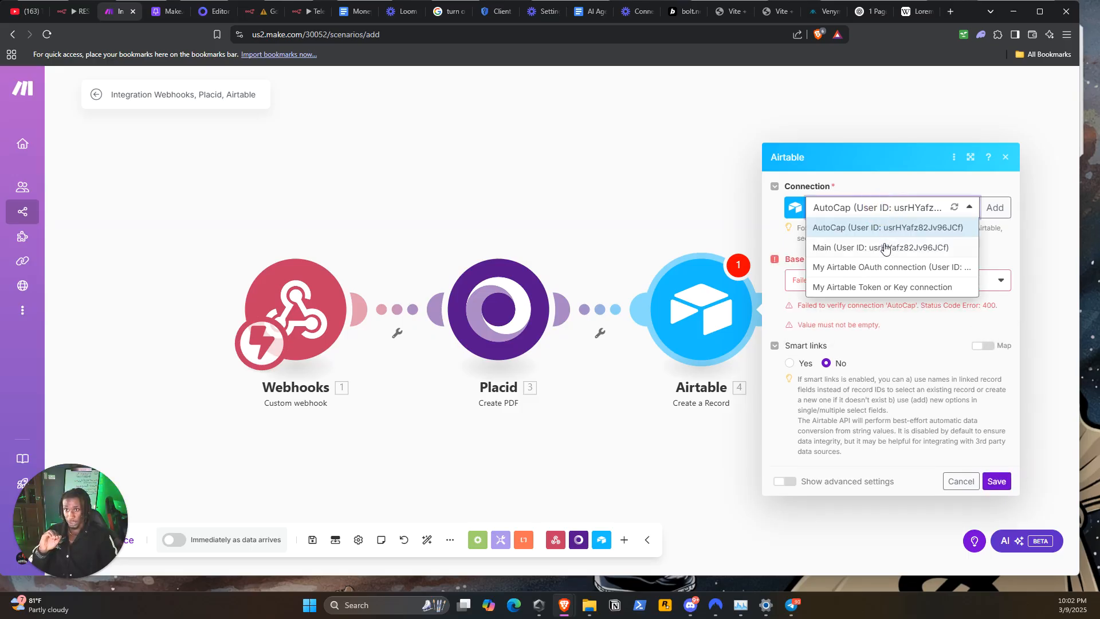
click(882, 251)
click(868, 289)
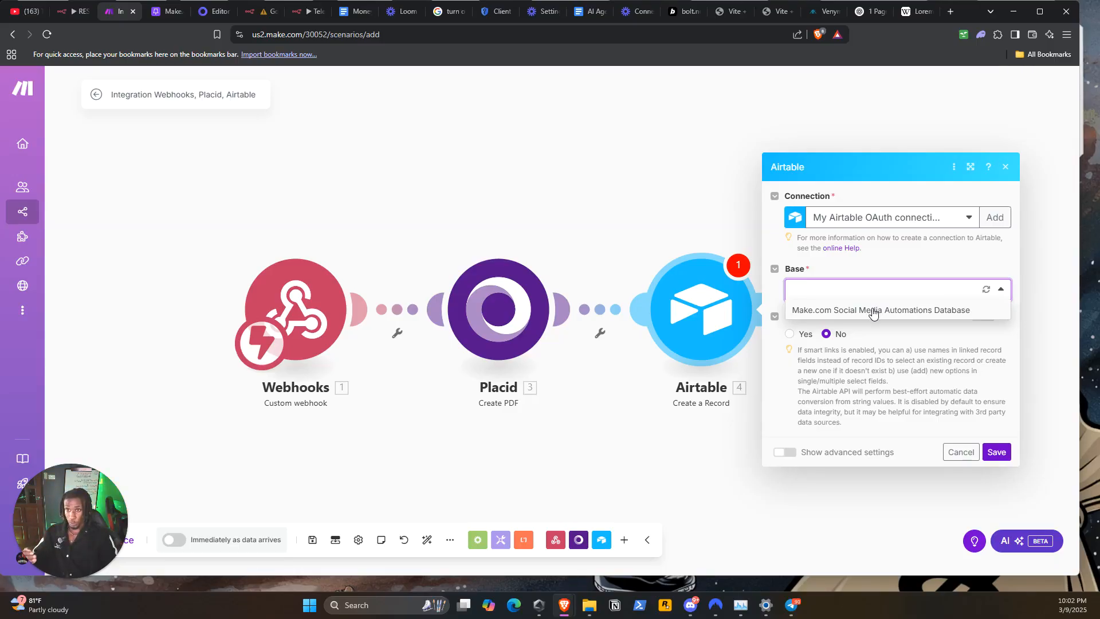
click(873, 312)
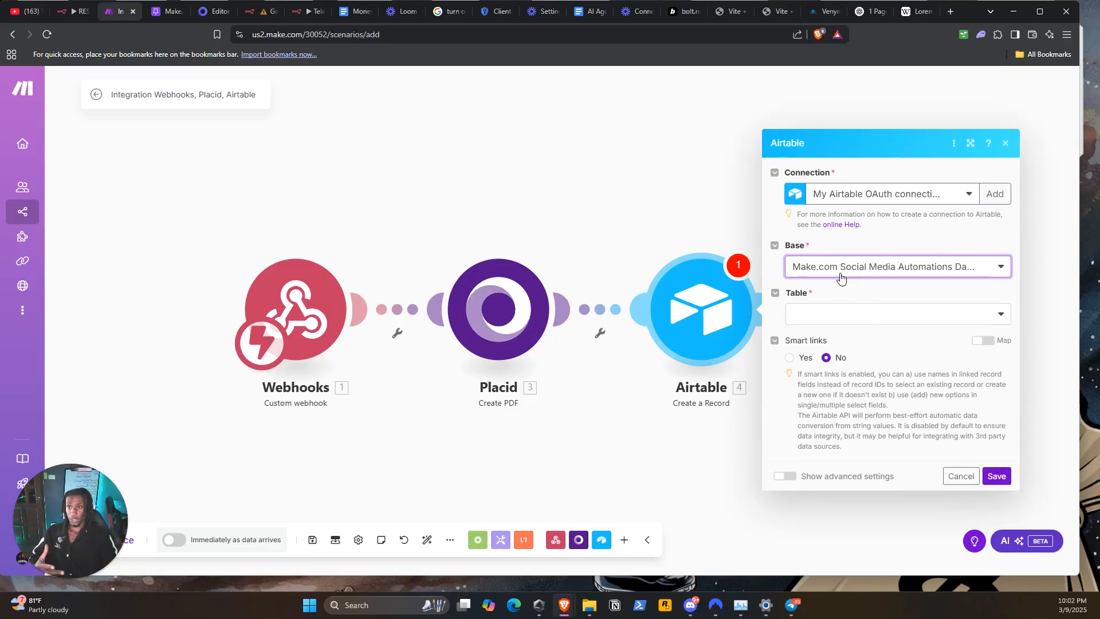
Step: Choose Research as the table in which the Airtable module creates the record
click(833, 321)
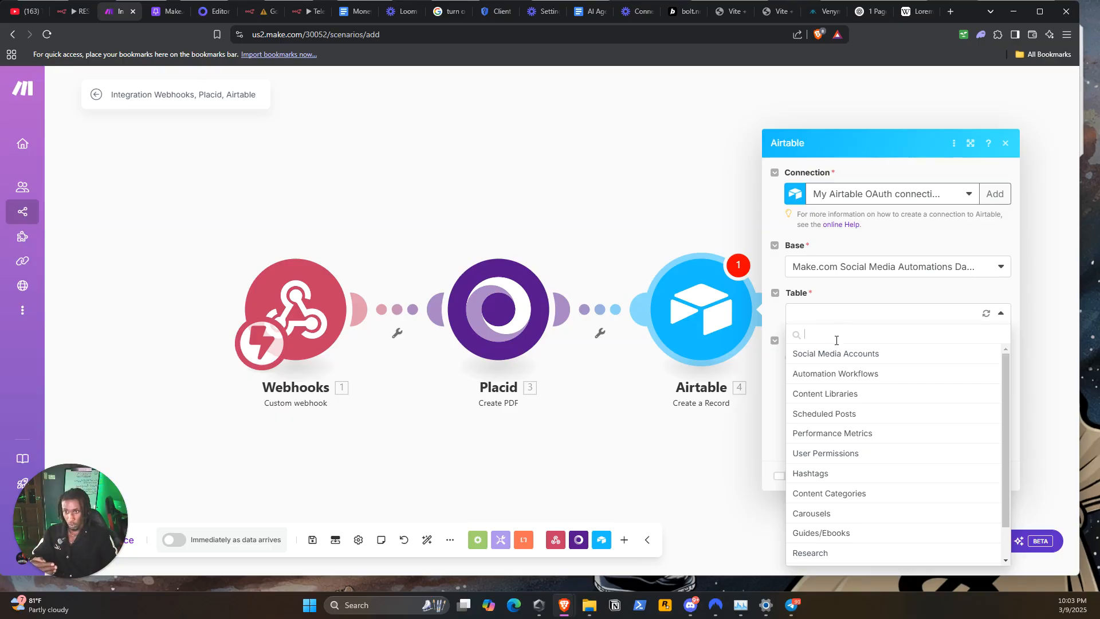
scroll(857, 461, down, 1)
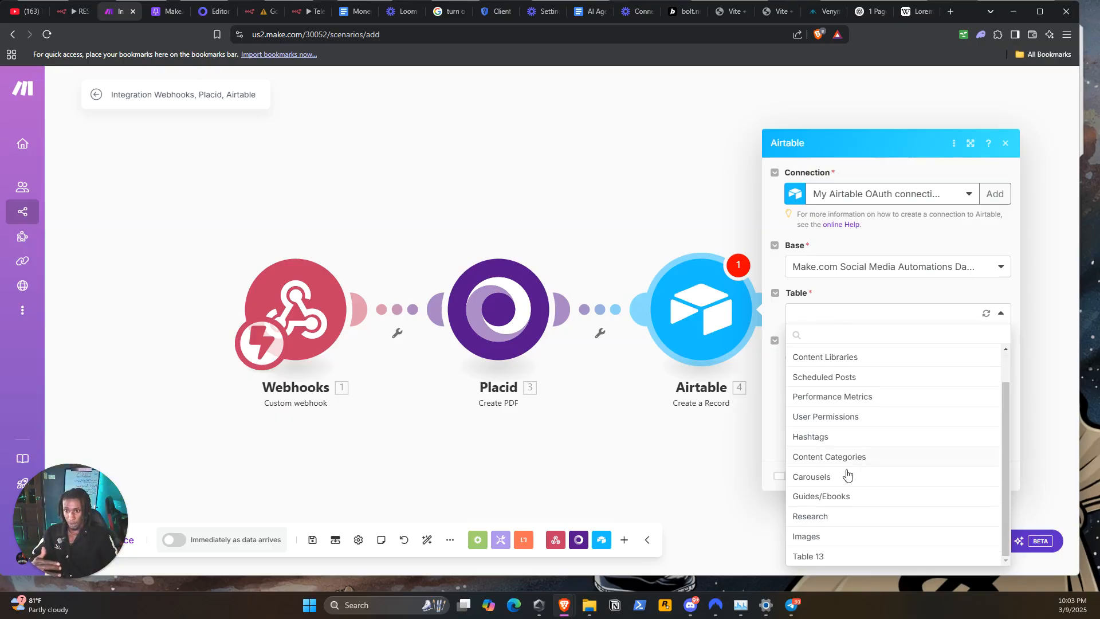
click(823, 514)
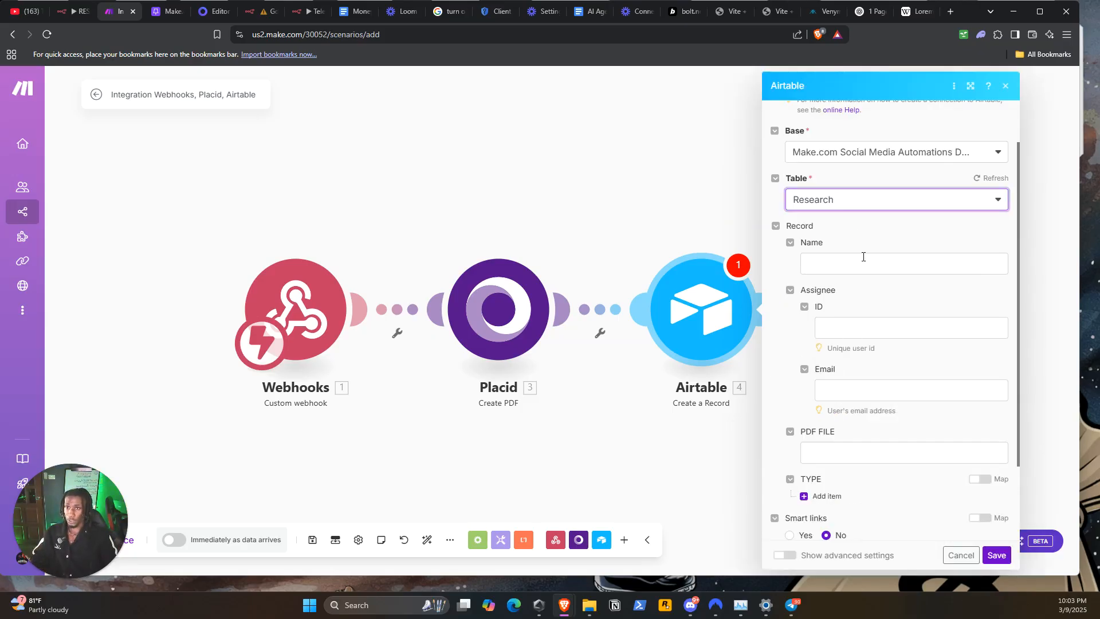
Step: Map the record's Name to the webhook's title value followed by the uuid variable
click(857, 263)
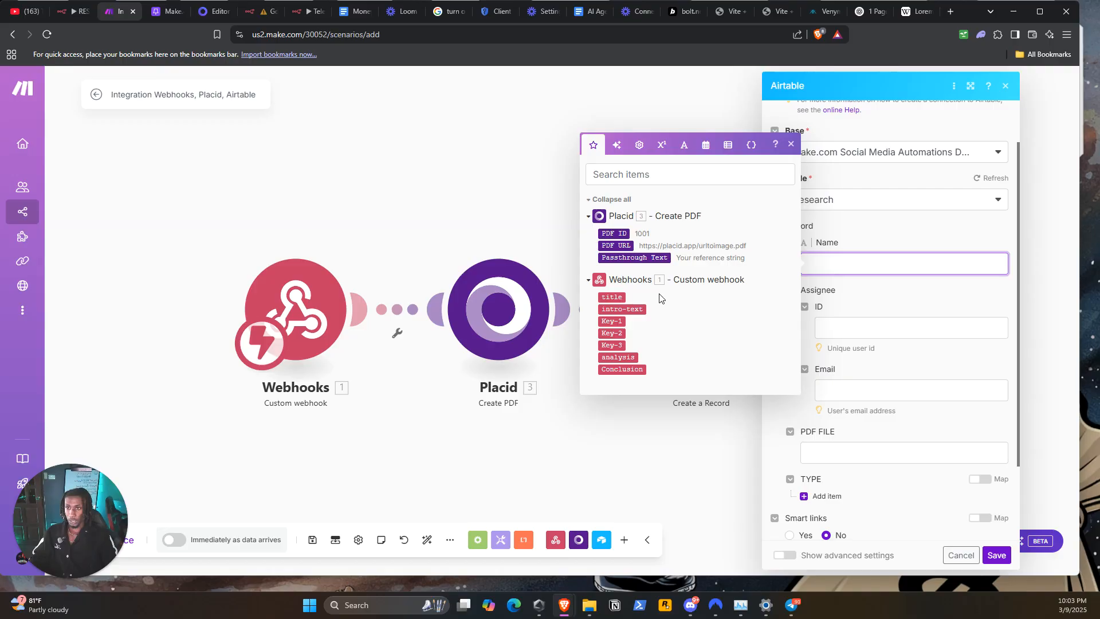
click(612, 297)
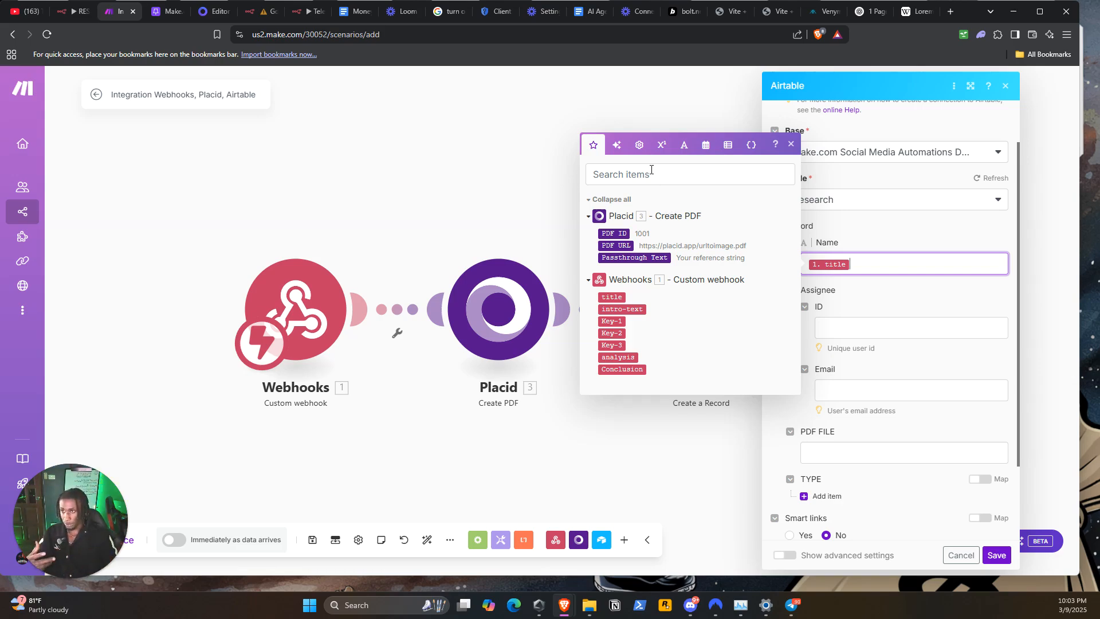
click(684, 147)
drag(607, 222, 882, 269)
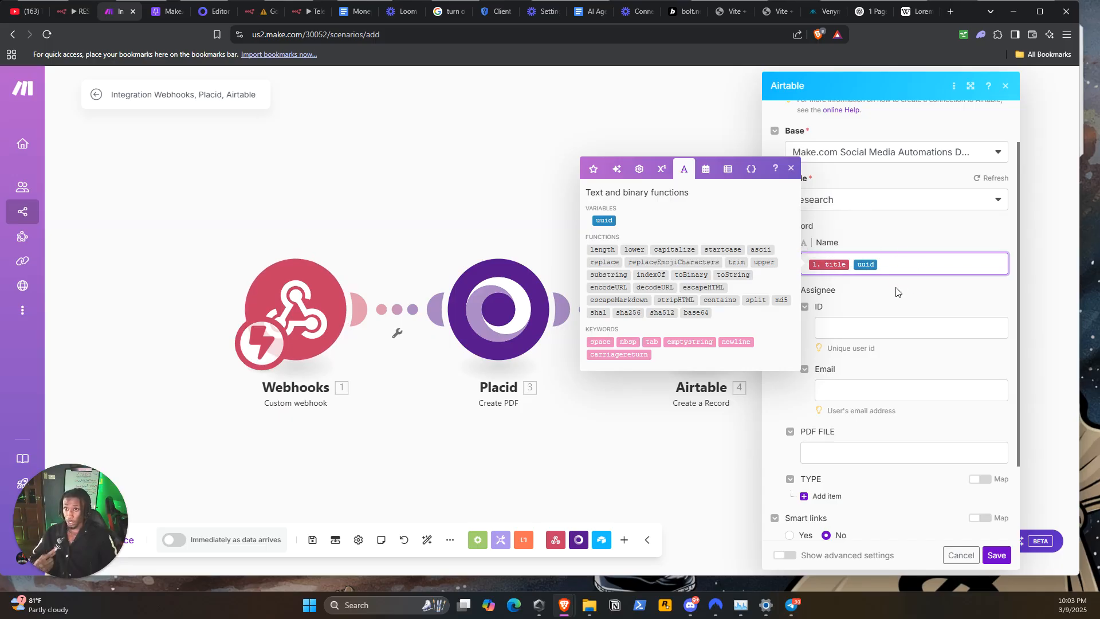
Step: Map Placid's PDF URL to the record's PDF FILE field and save the Airtable module
click(877, 322)
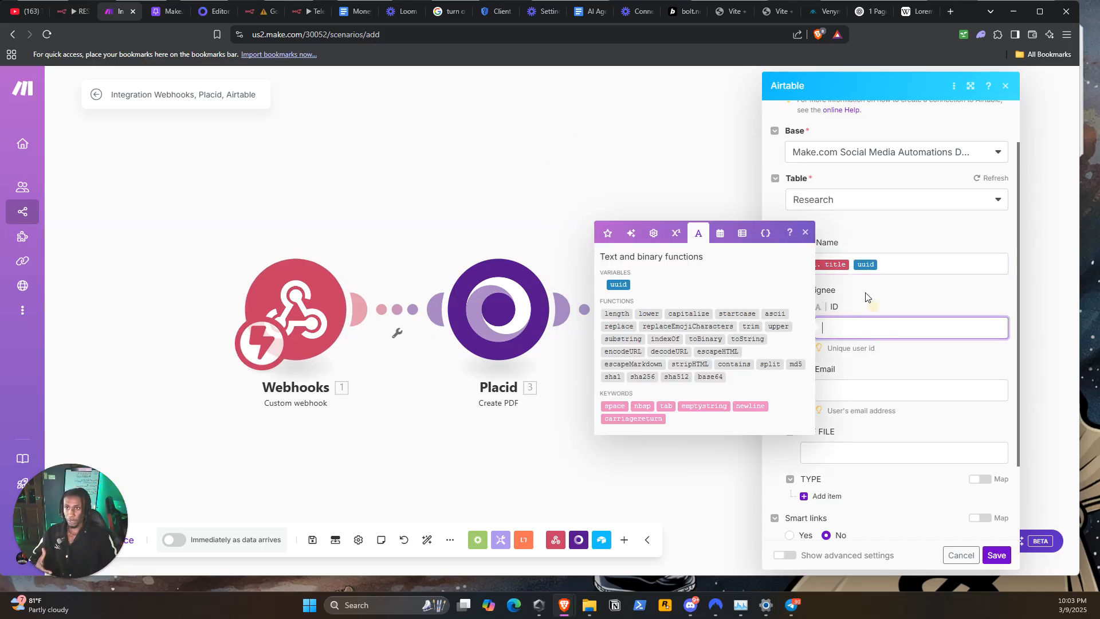
click(905, 298)
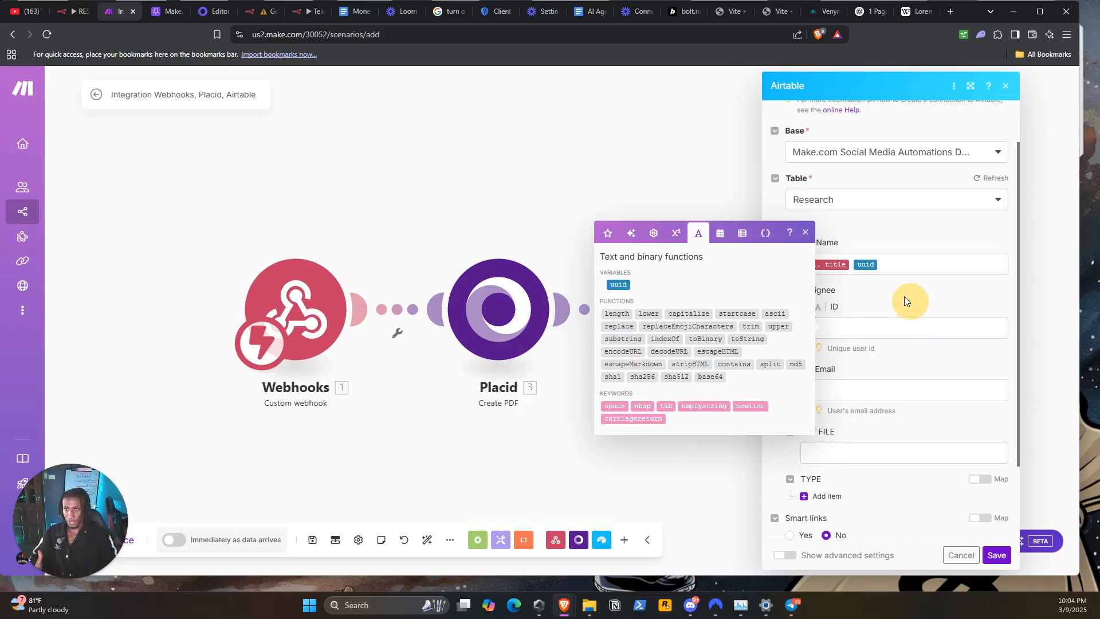
click(804, 232)
scroll(863, 338, down, 2)
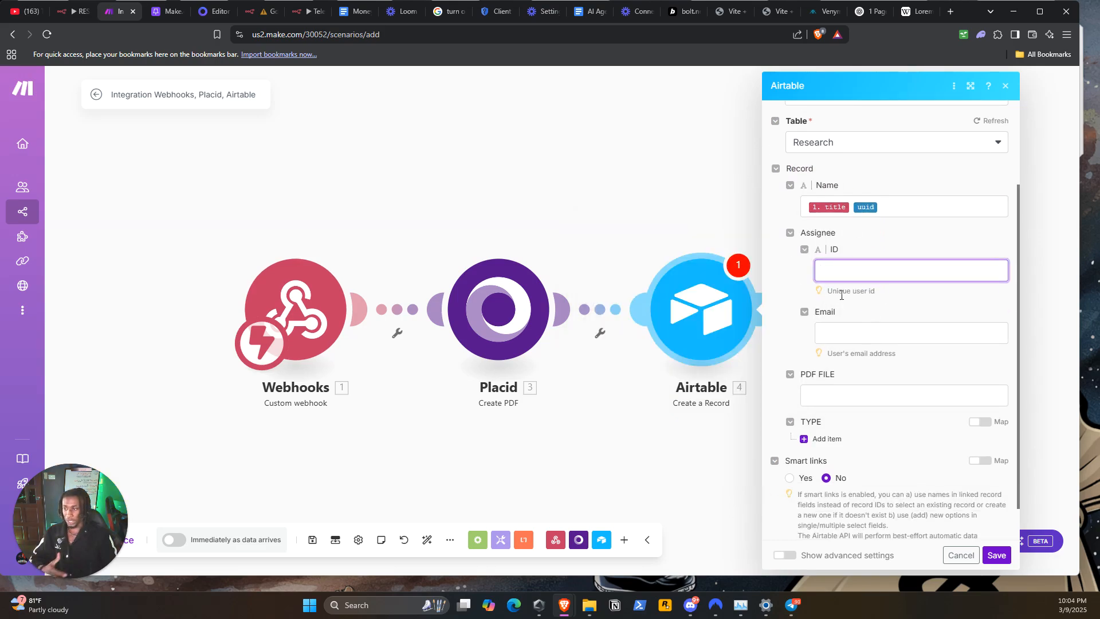
click(848, 395)
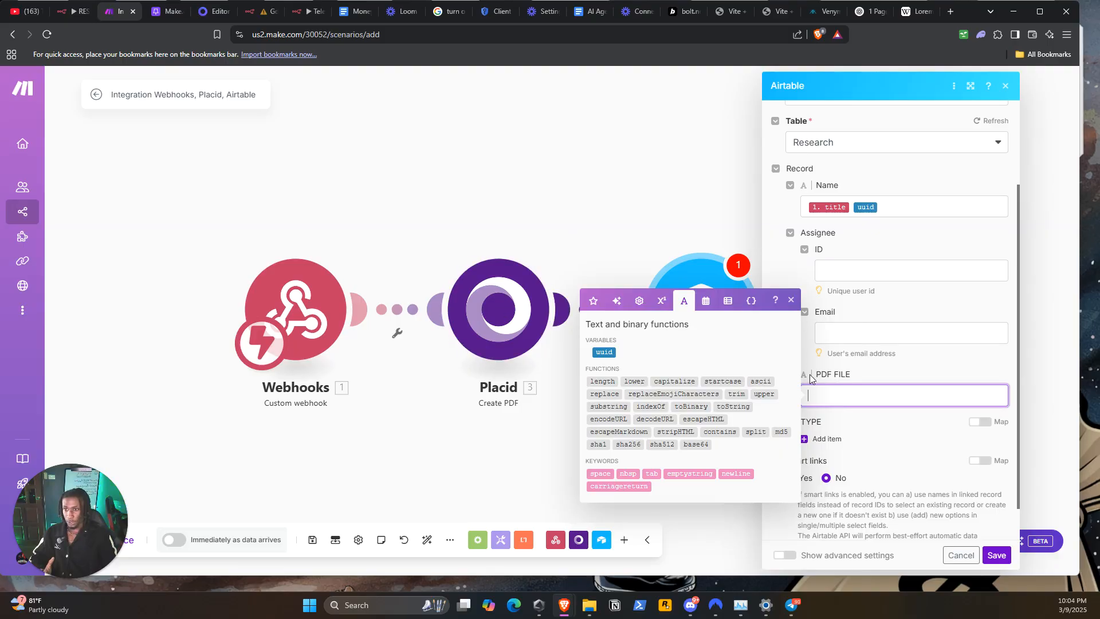
click(835, 383)
click(830, 391)
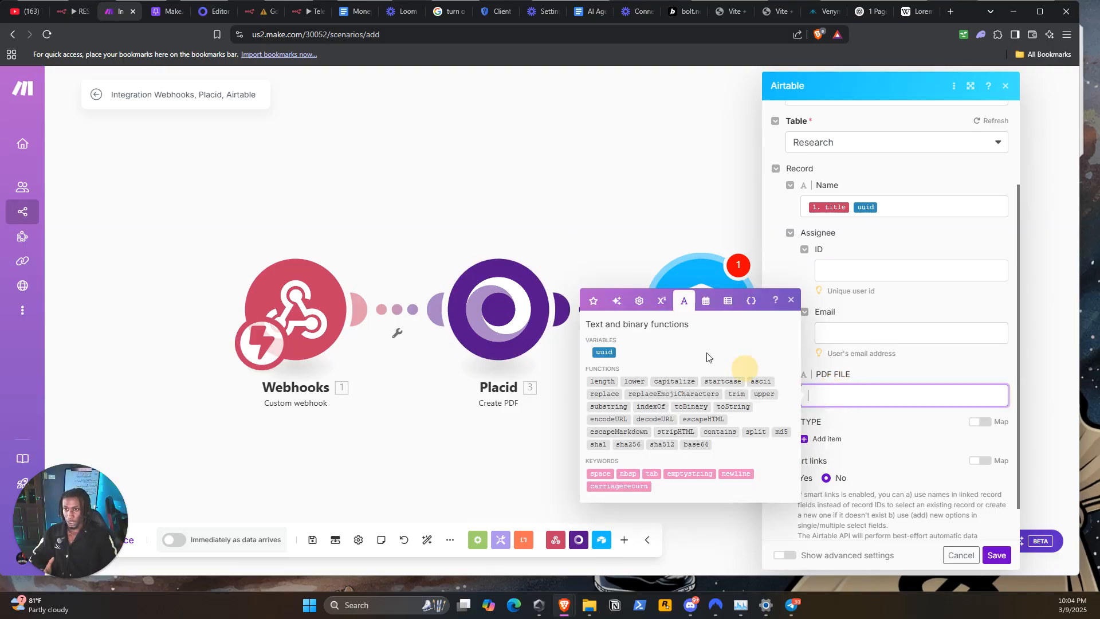
click(593, 278)
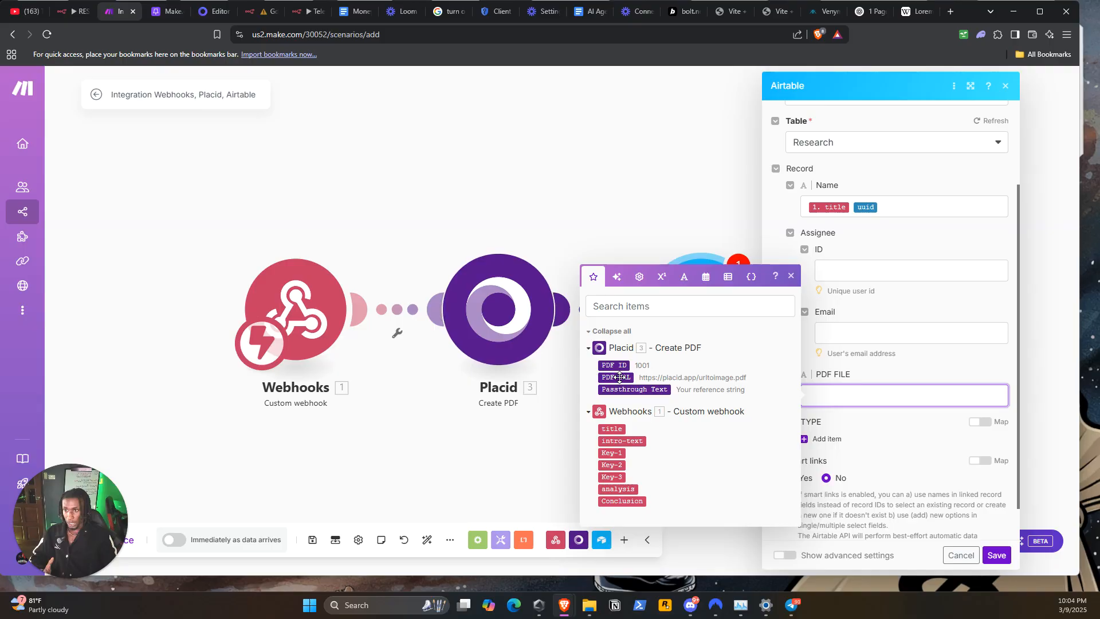
drag(627, 377, 854, 393)
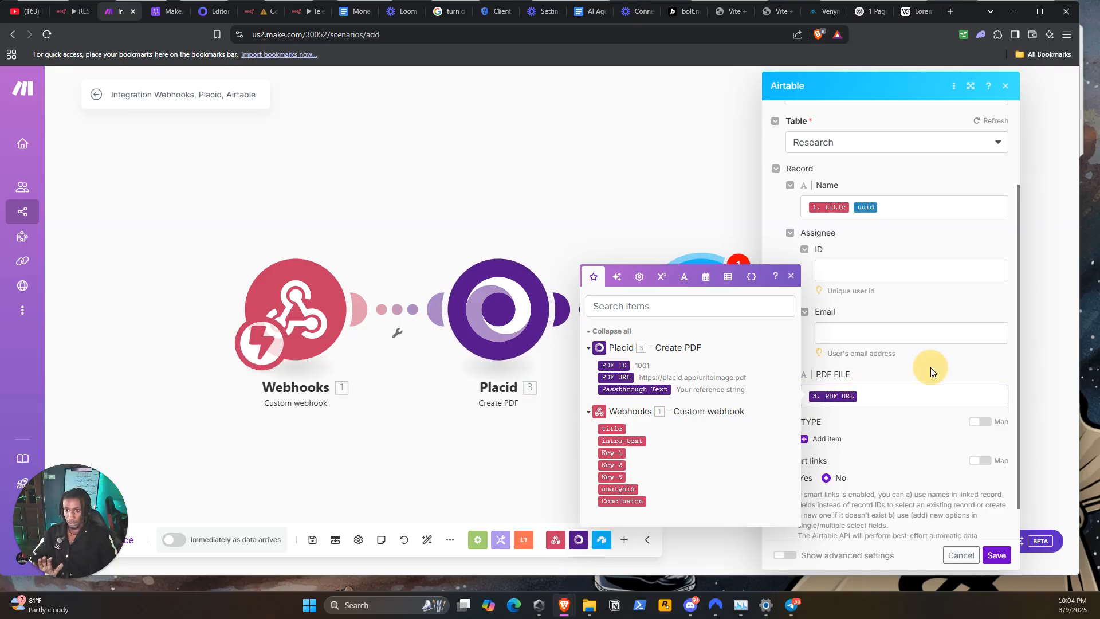
click(997, 554)
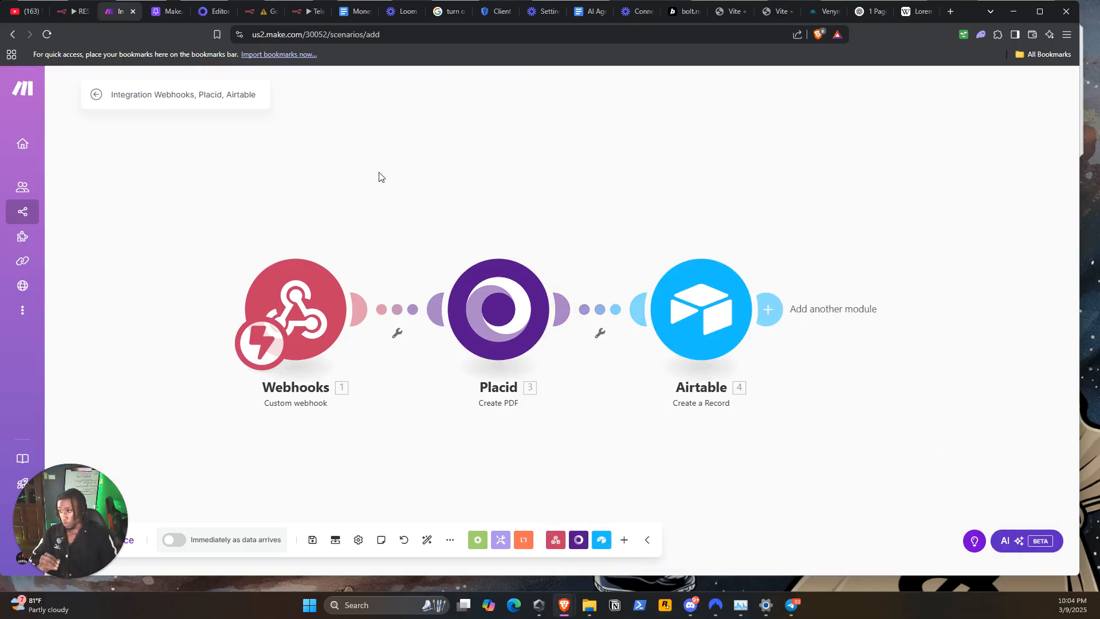
Step: Add a Webhook response module after the Airtable Create a Record module
drag(376, 165, 567, 192)
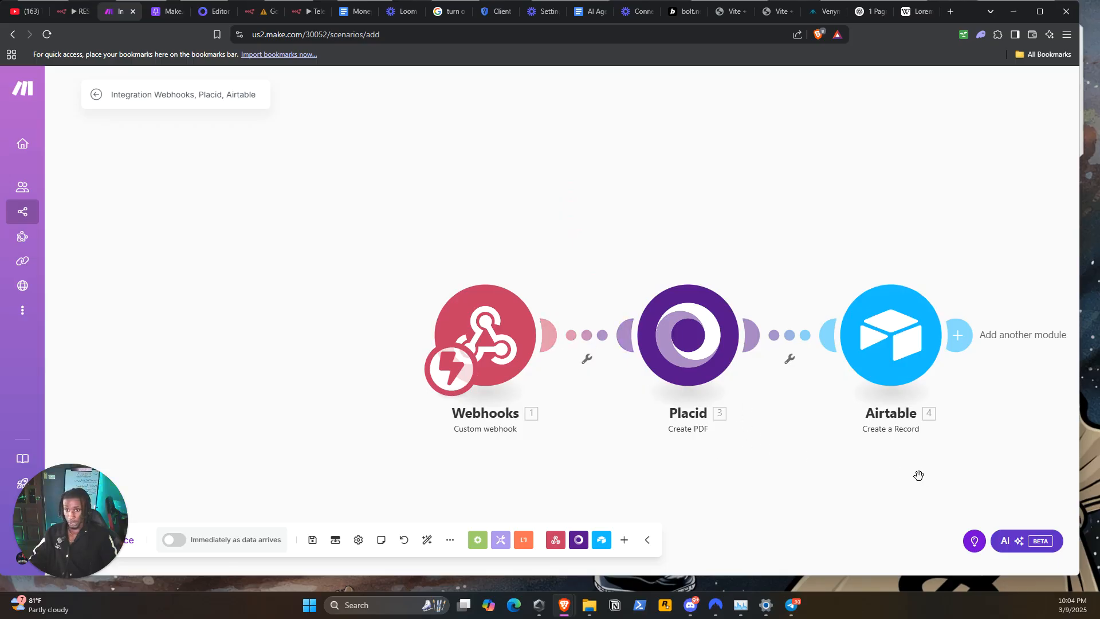
drag(918, 472, 729, 393)
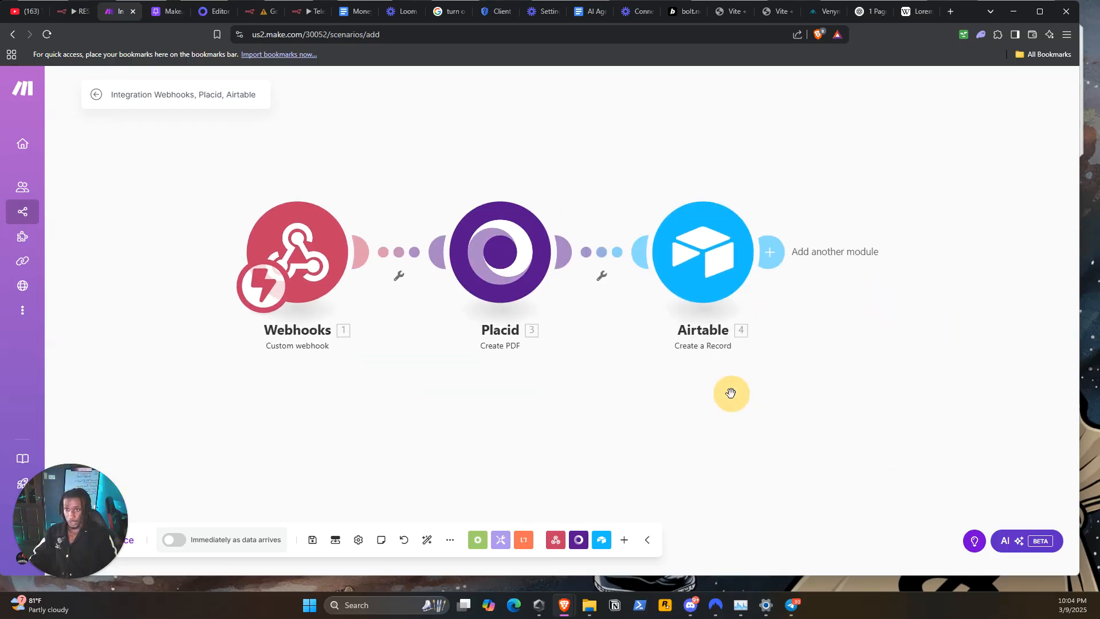
click(769, 262)
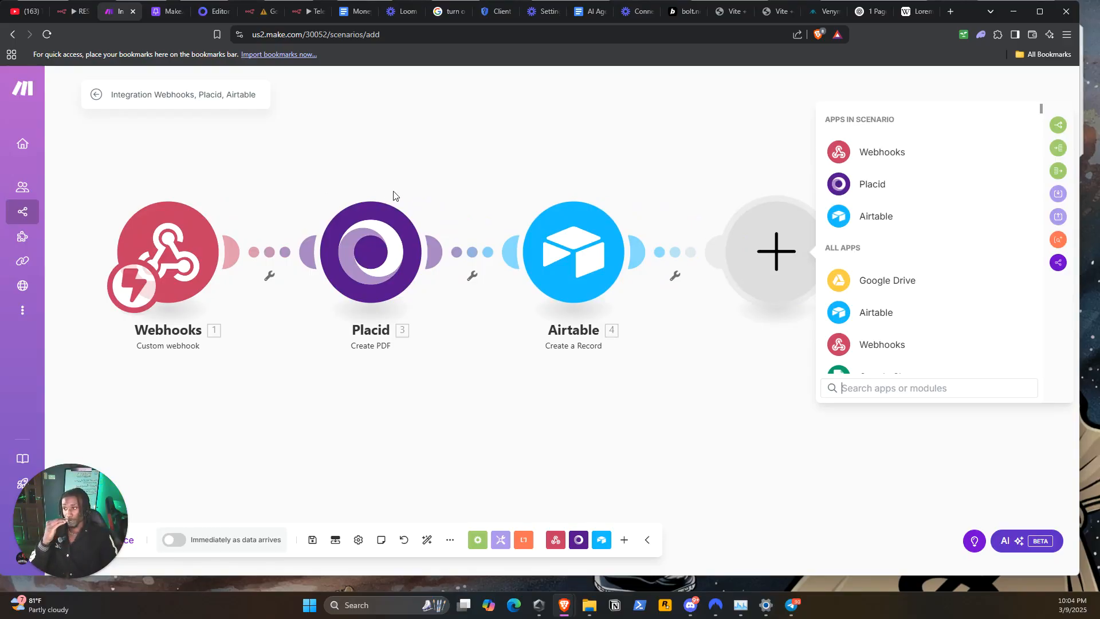
click(910, 161)
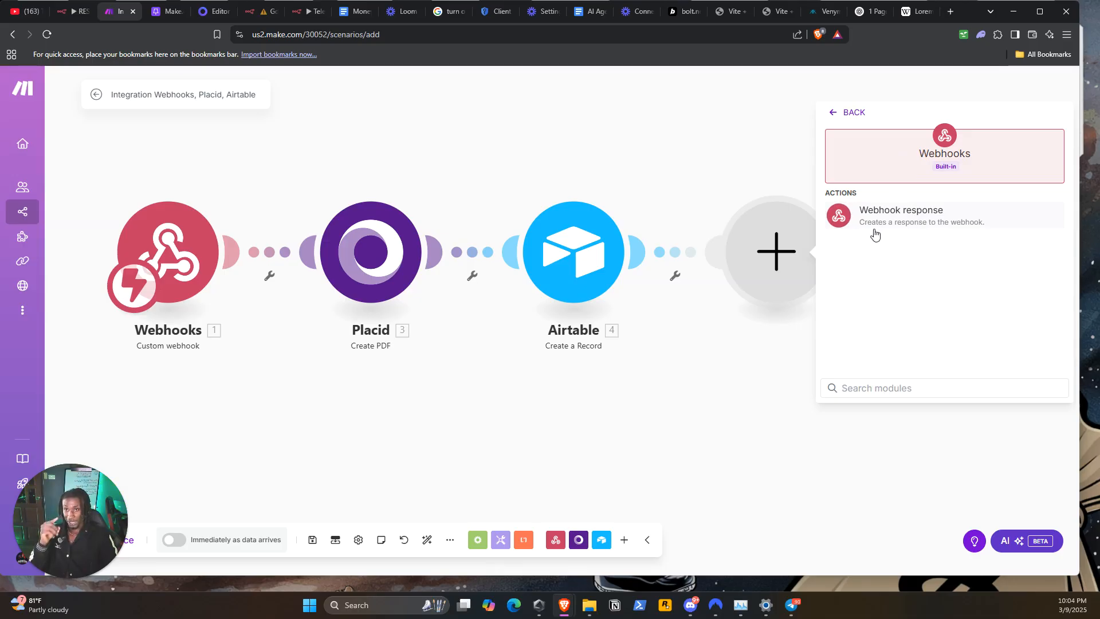
click(875, 235)
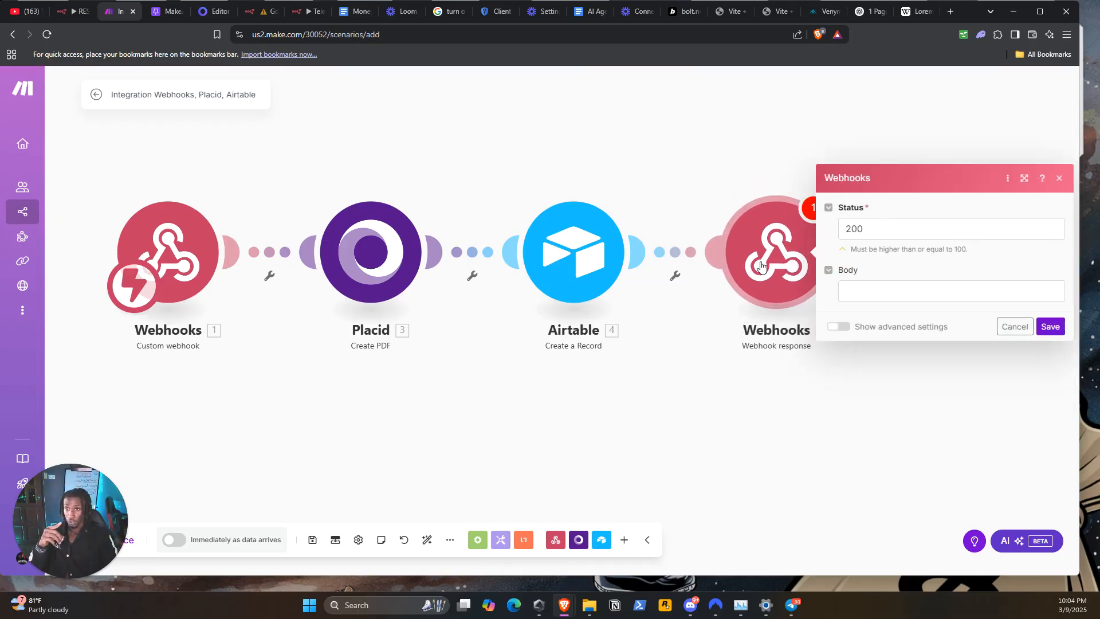
Step: Map Placid's PDF URL to the webhook response's body and save the module
click(865, 289)
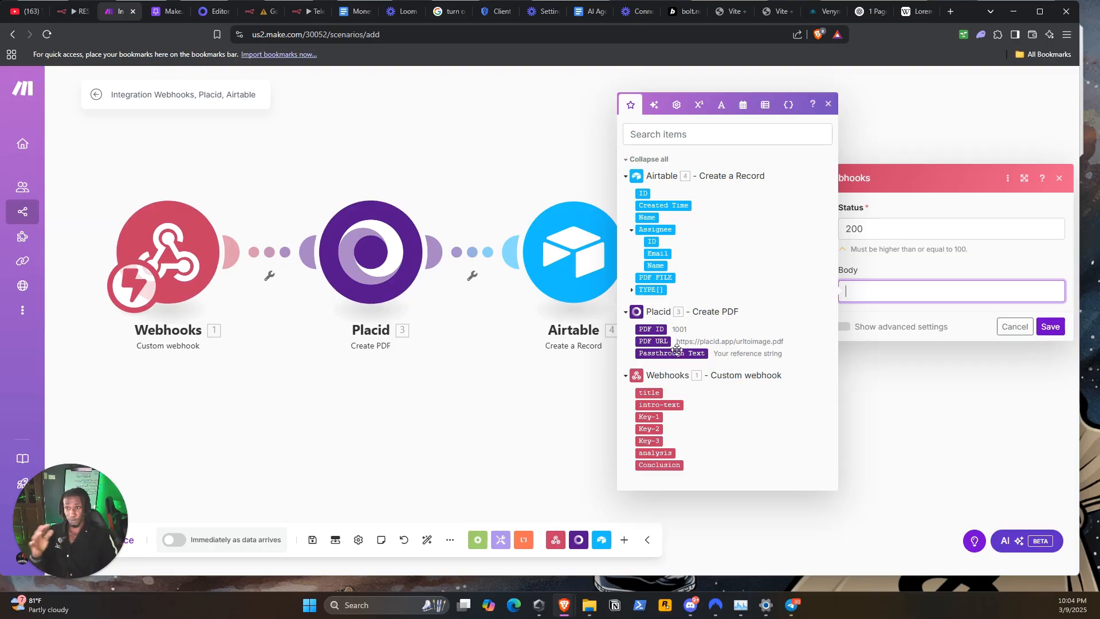
click(654, 341)
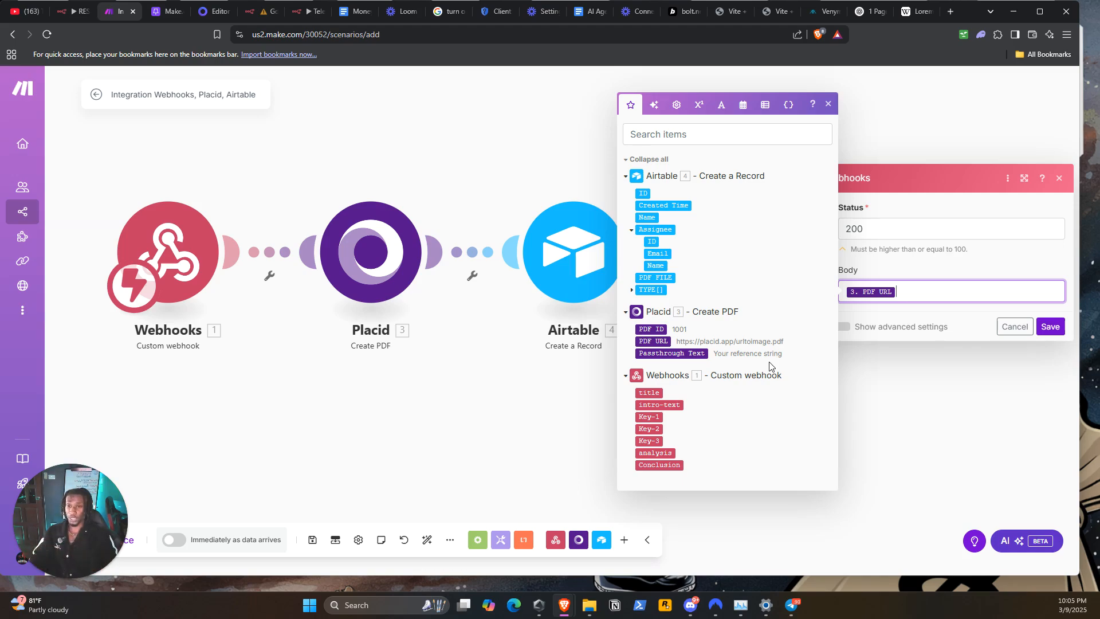
click(1050, 326)
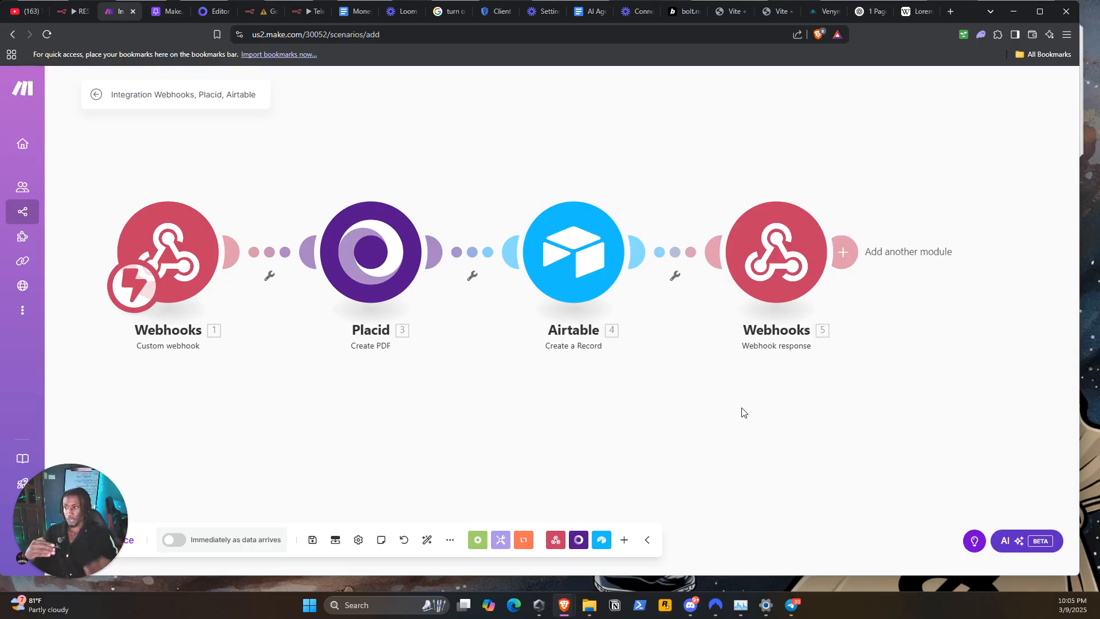
Step: Copy the address of the Research Doc WH webhook and switch to the RESEARCH CORE workflow in n8n
click(172, 269)
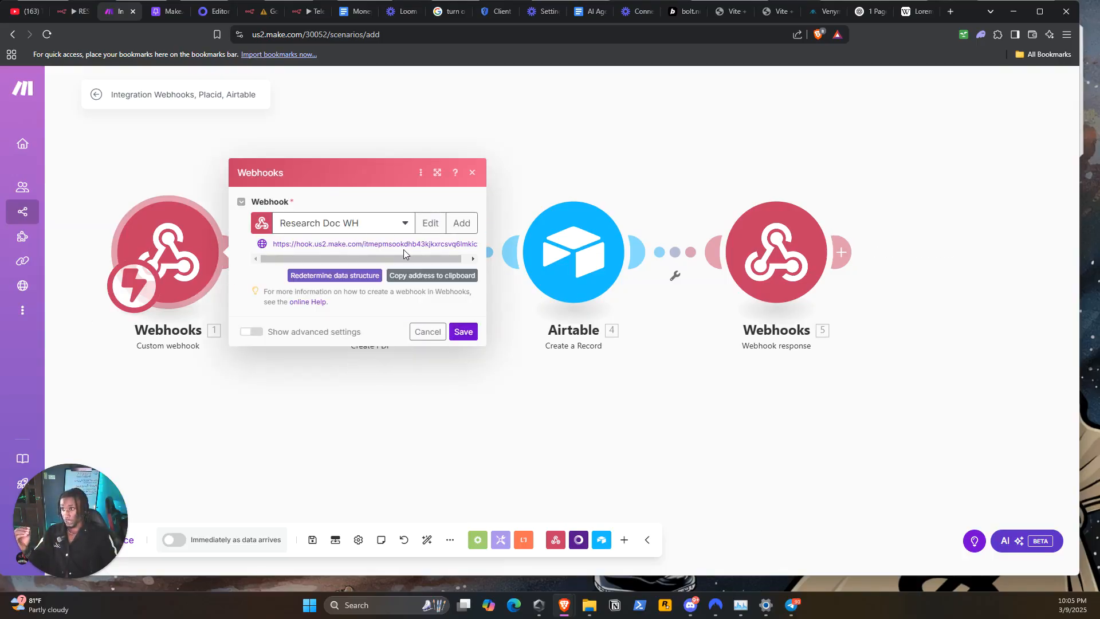
click(448, 275)
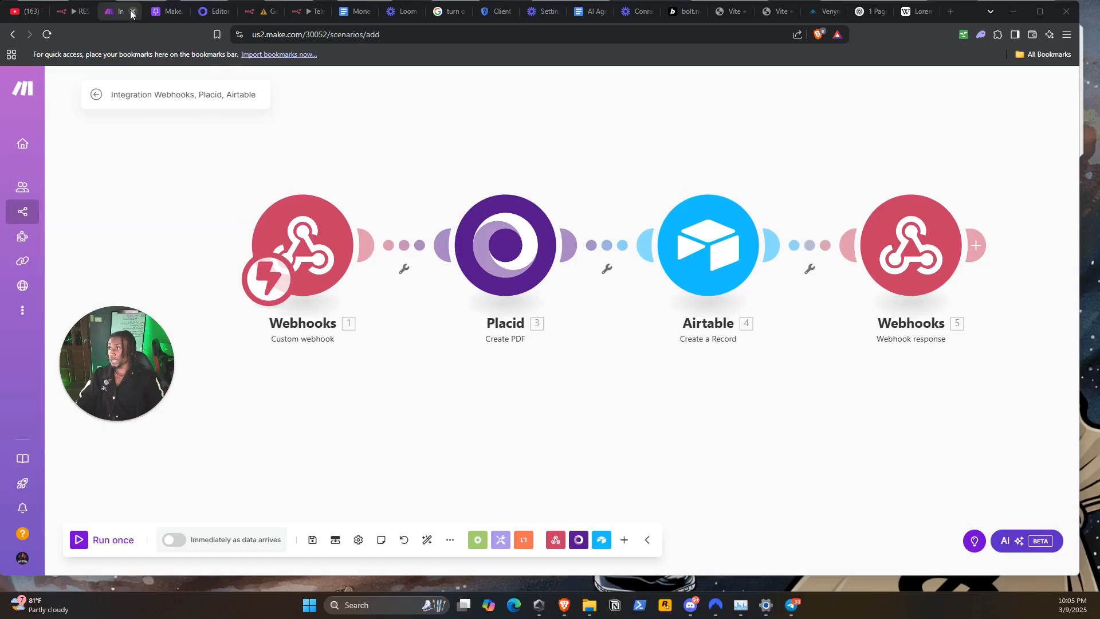
click(74, 13)
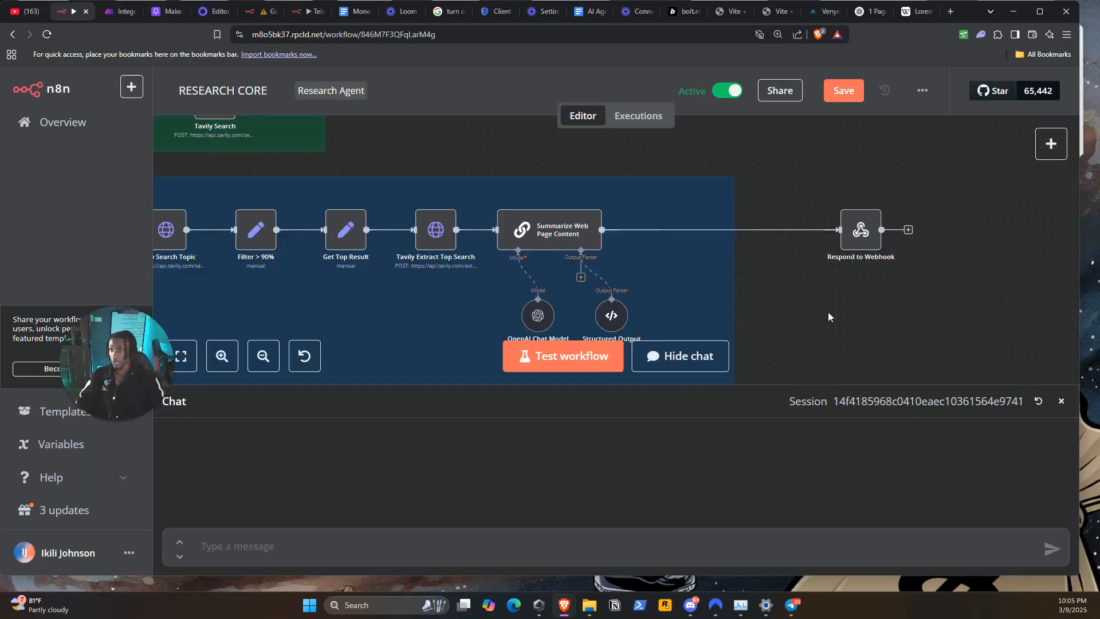
Step: Insert an HTTP Request node between Summarize Web Page Content and Respond to Webhook
mouse_move(823, 317)
mouse_down()
mouse_move(936, 337)
mouse_move(993, 314)
mouse_move(842, 312)
mouse_move(820, 300)
mouse_up()
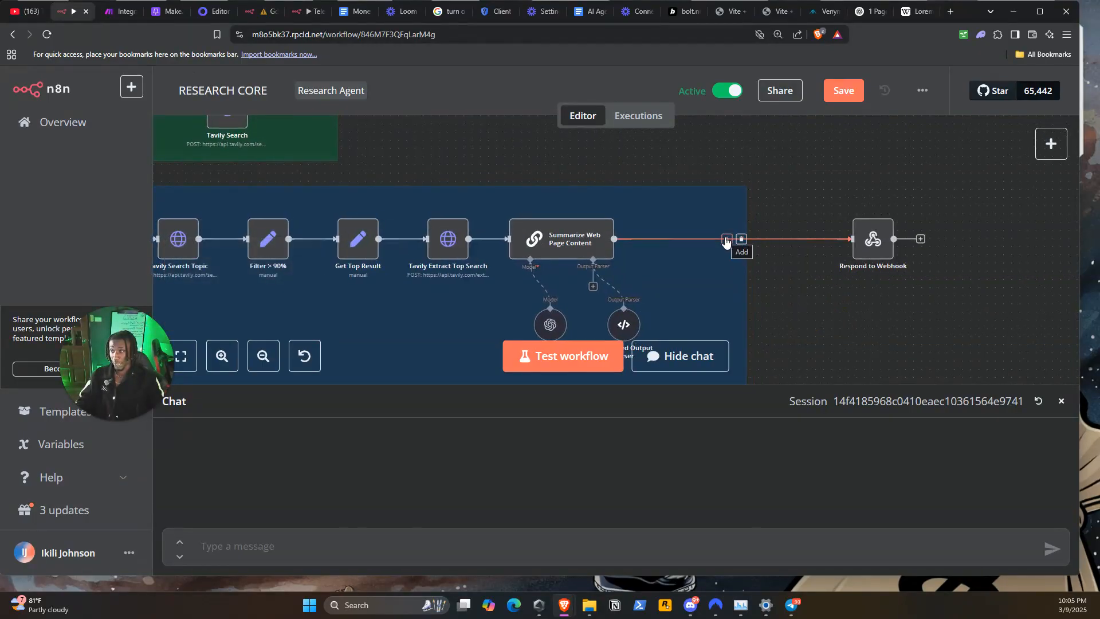
click(727, 239)
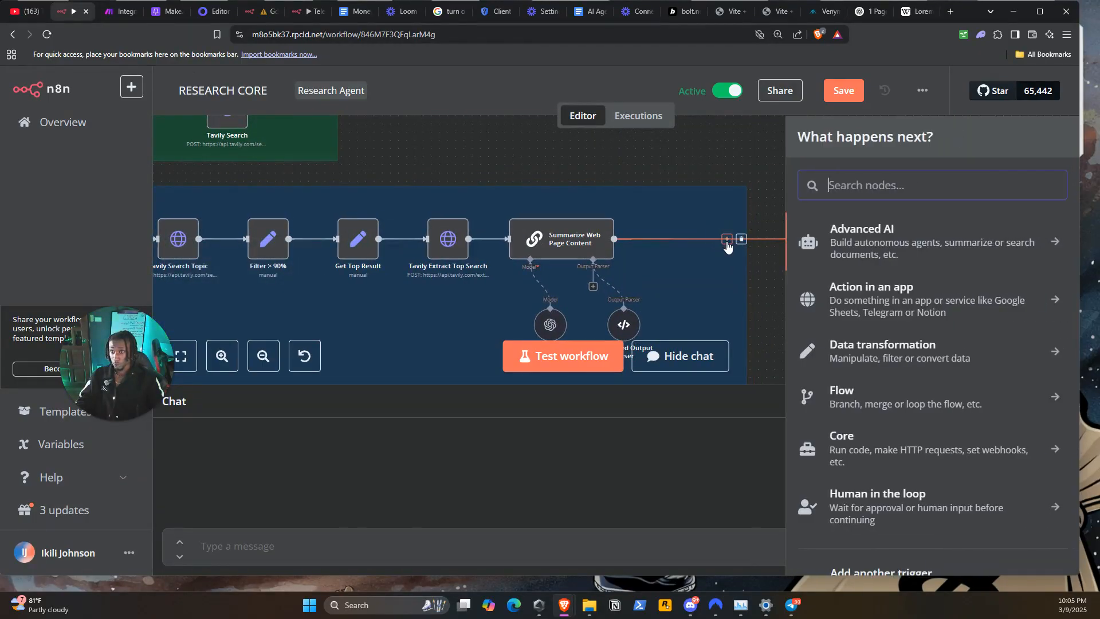
click(879, 300)
click(805, 139)
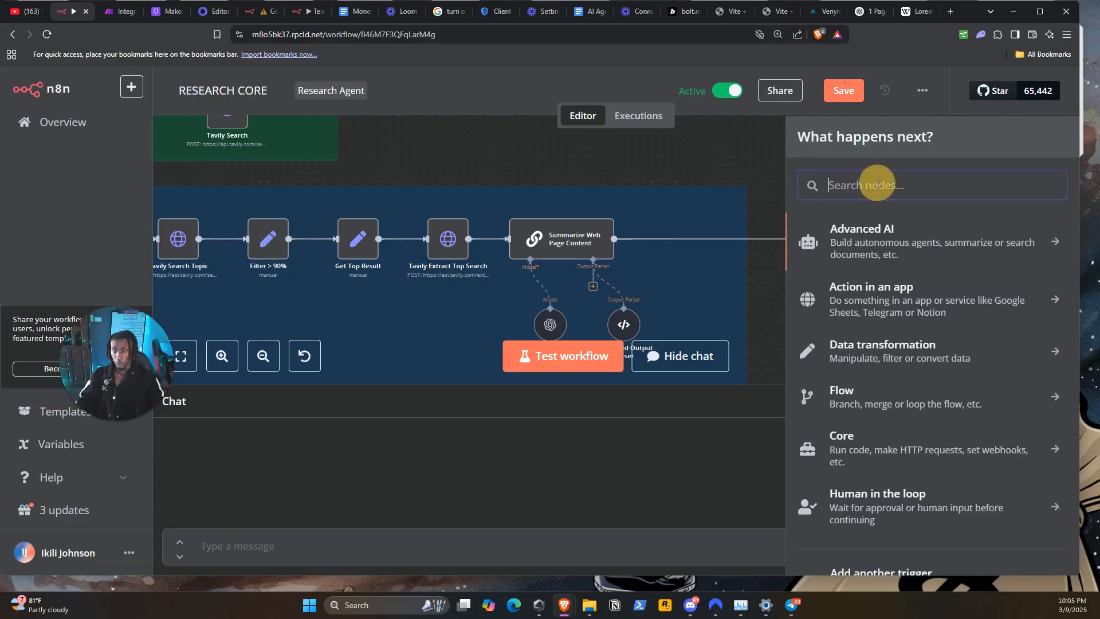
text(htt)
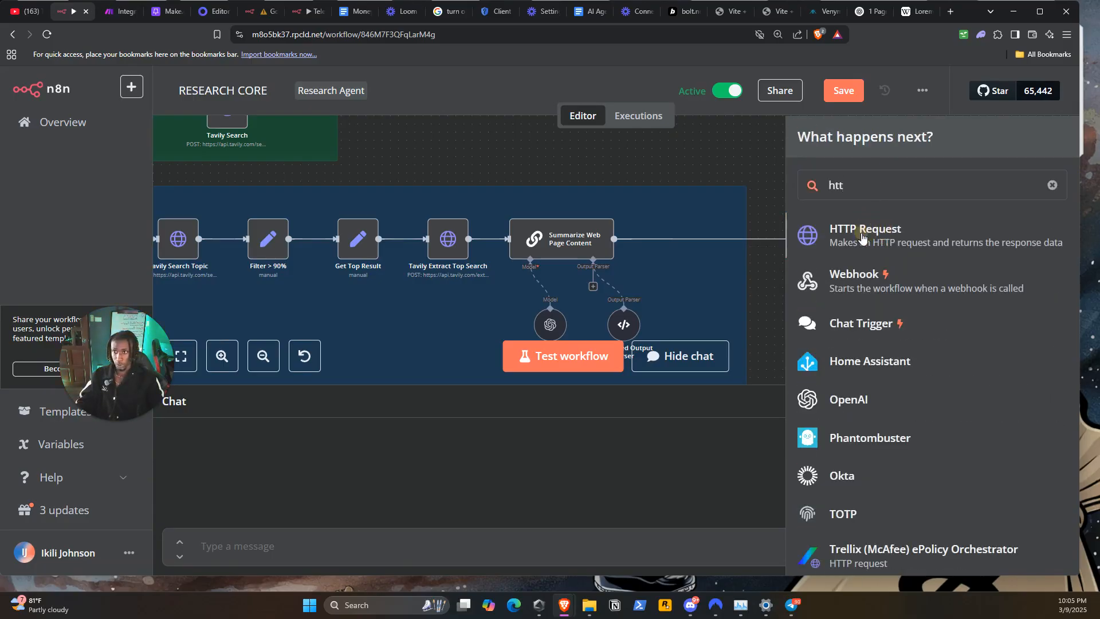
click(875, 231)
Step: Set the HTTP Request method to POST and paste the copied Make webhook address as its URL
click(544, 221)
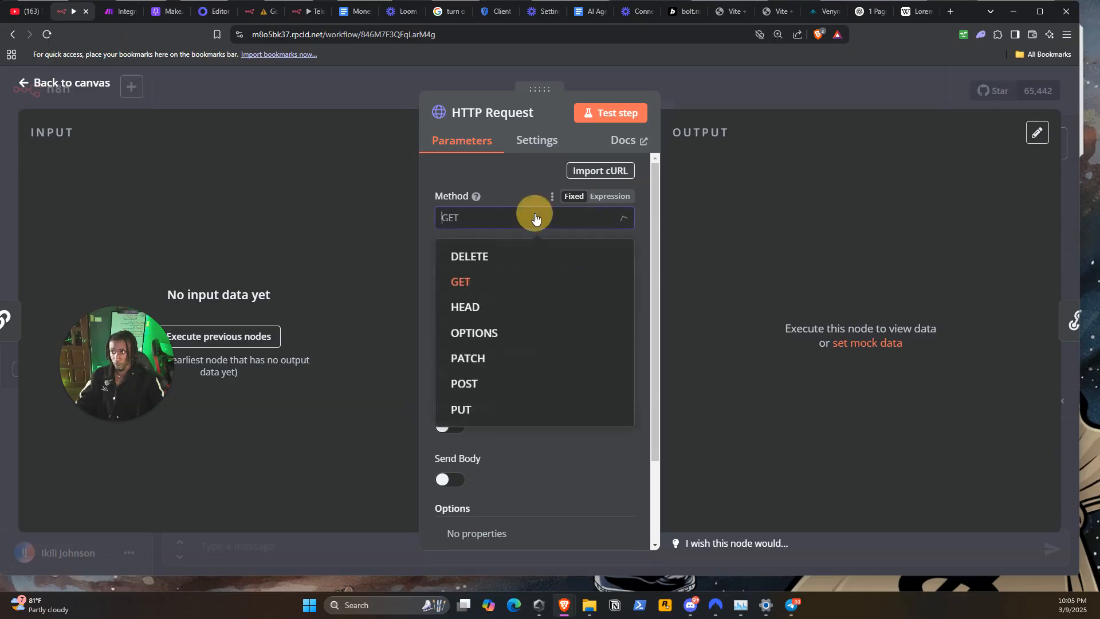
click(483, 386)
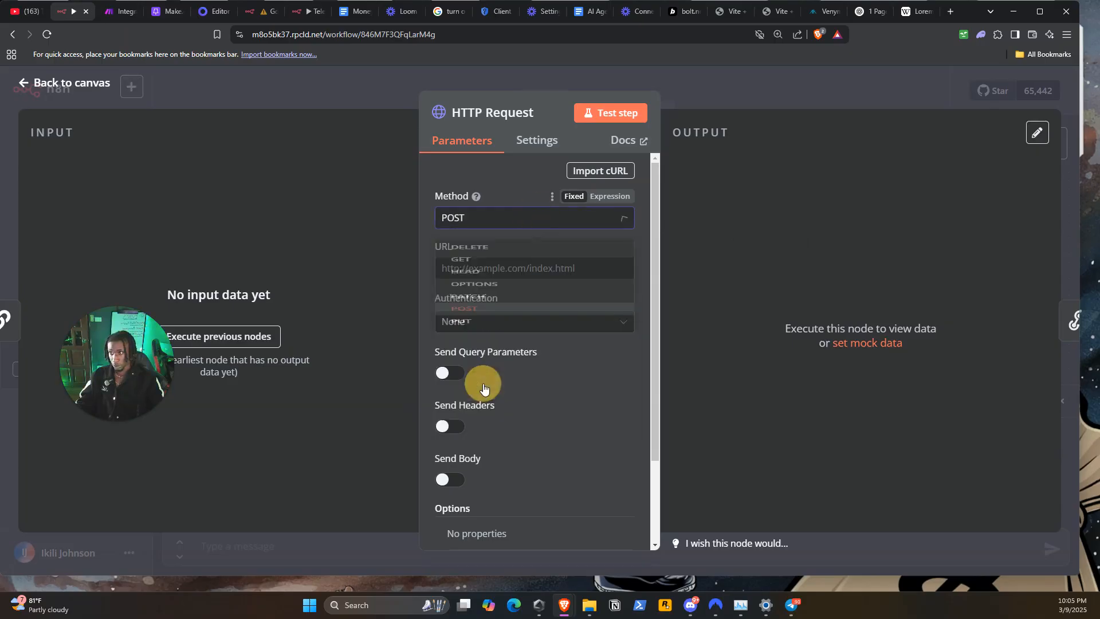
click(510, 264)
key(ctrl+v)
click(617, 376)
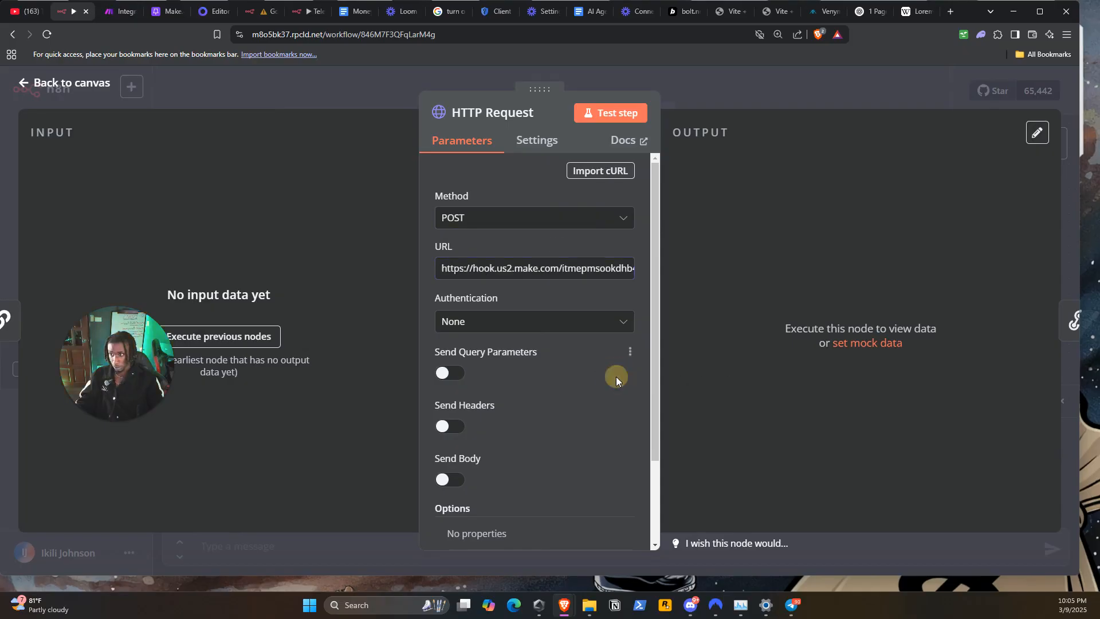
Step: Enable Send Body for the HTTP Request and name the first body parameter title
scroll(617, 377, down, 2)
click(451, 373)
scroll(519, 381, down, 3)
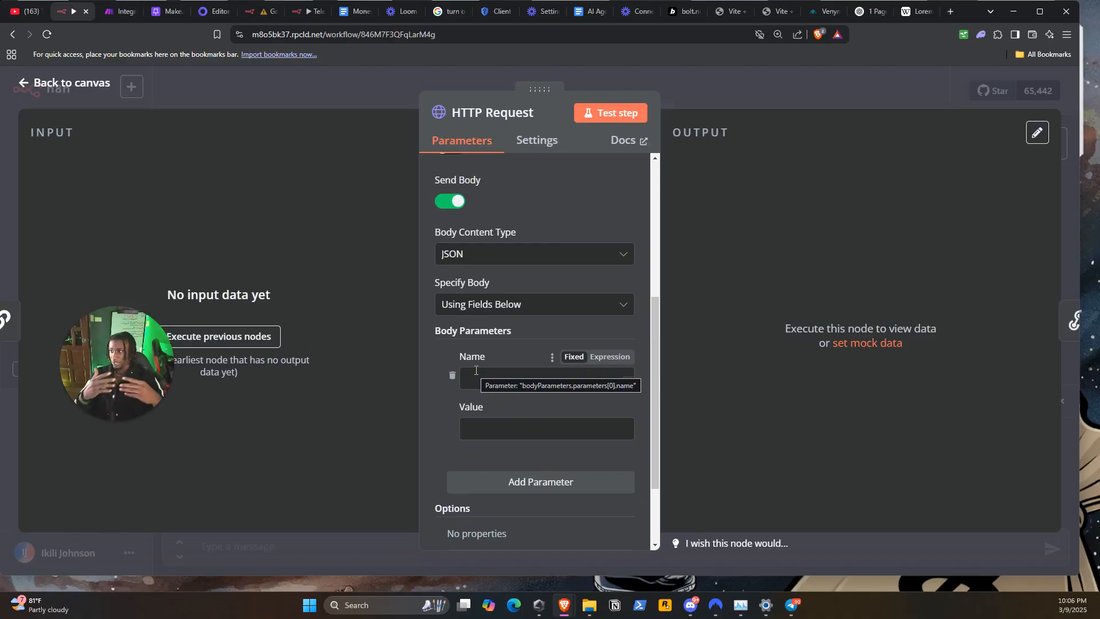
click(533, 370)
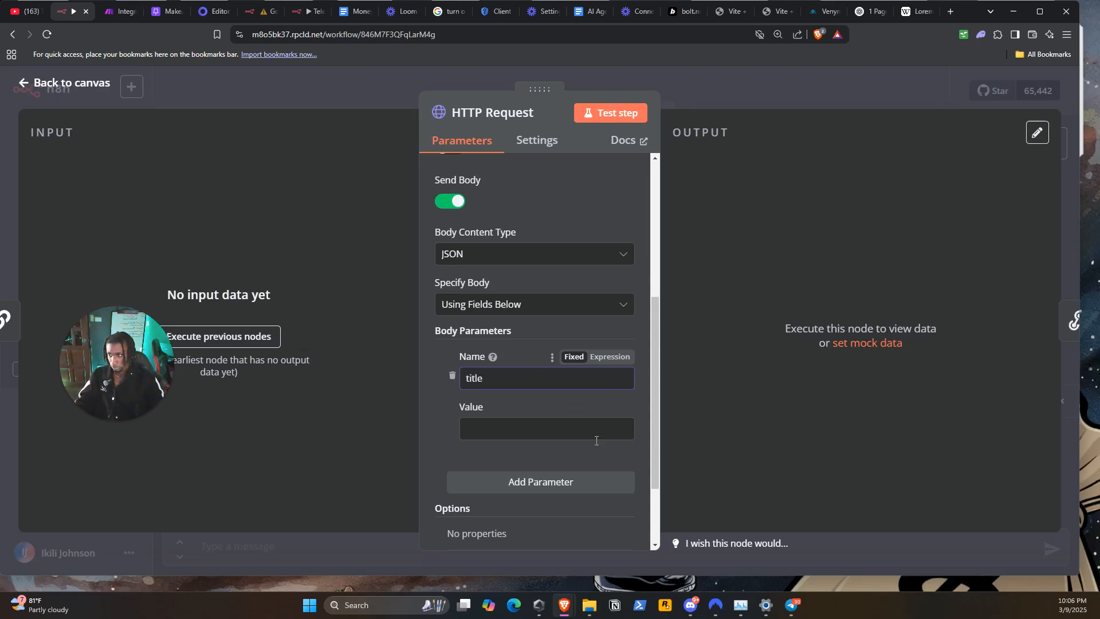
click(578, 433)
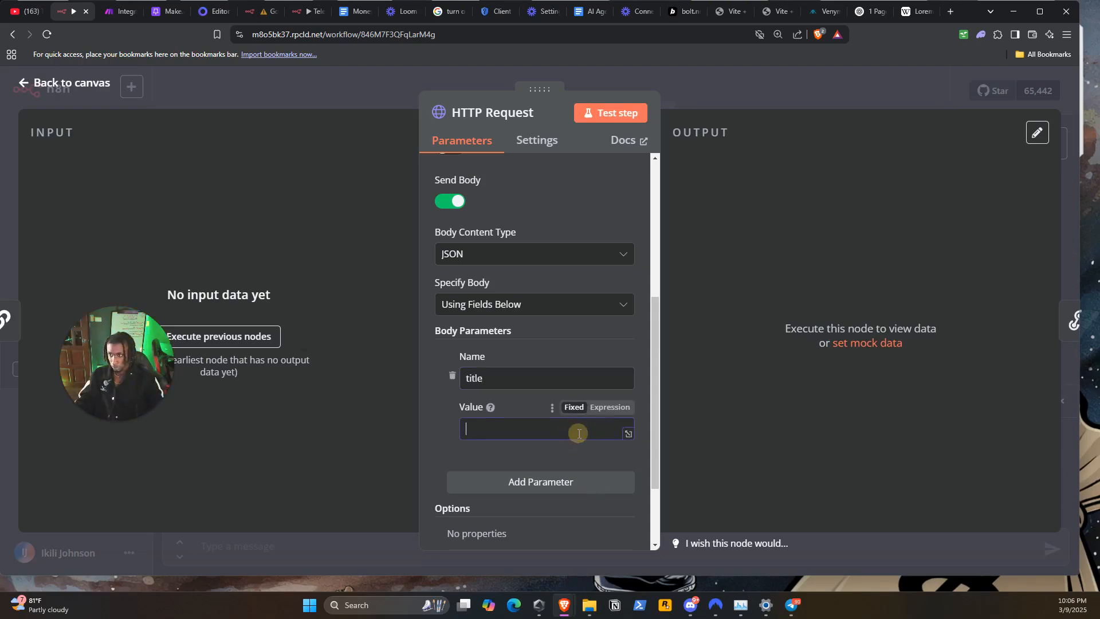
Step: Add two more body parameters named intro-text and Key-1
click(577, 480)
scroll(577, 480, down, 2)
click(500, 390)
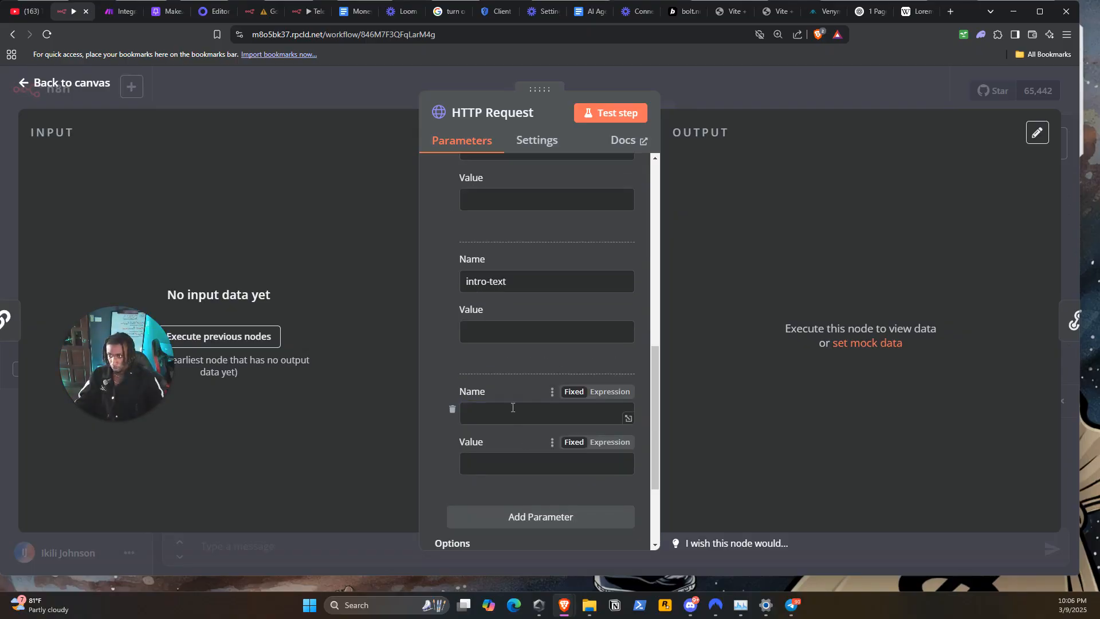
click(513, 408)
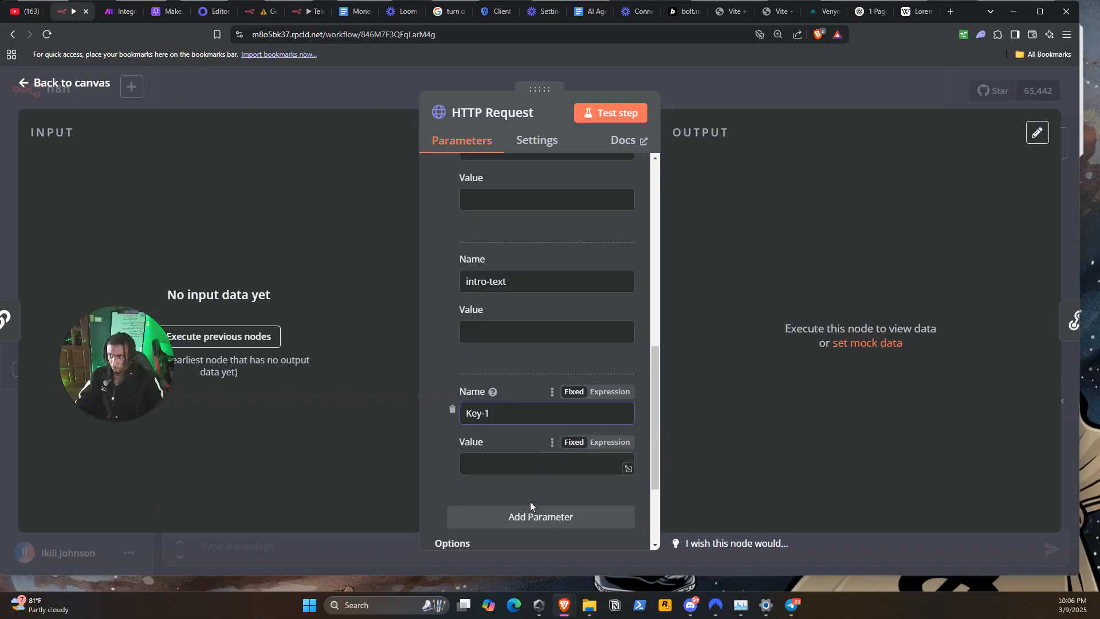
Step: Add body parameters named Key-2 and Key-3 below Key-1
click(535, 517)
scroll(535, 517, down, 2)
click(515, 432)
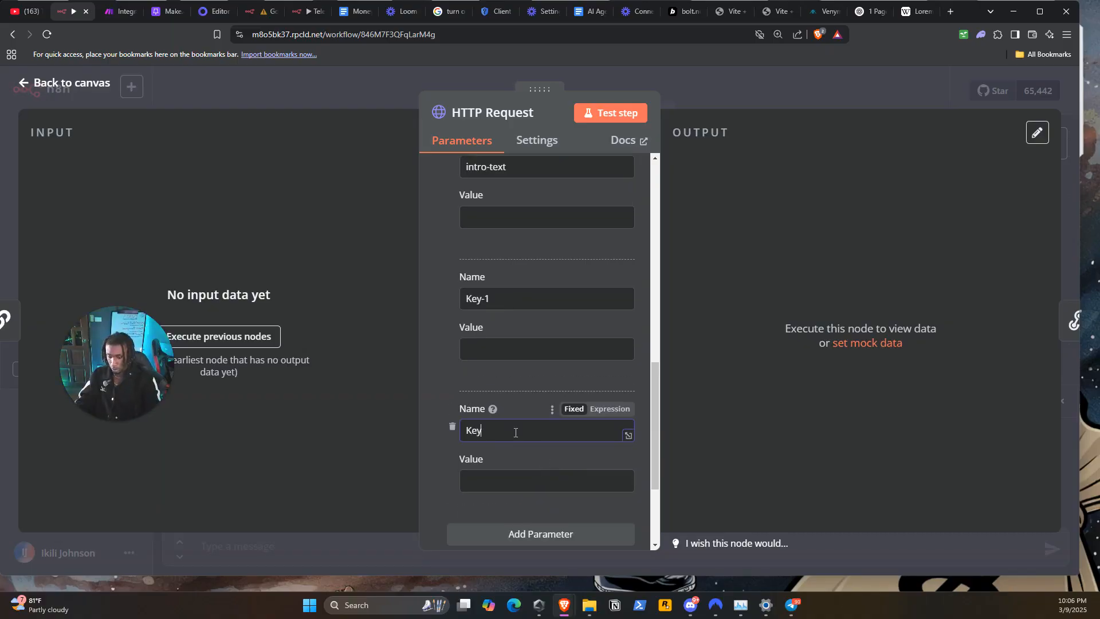
text(Key-2)
scroll(544, 460, down, 1)
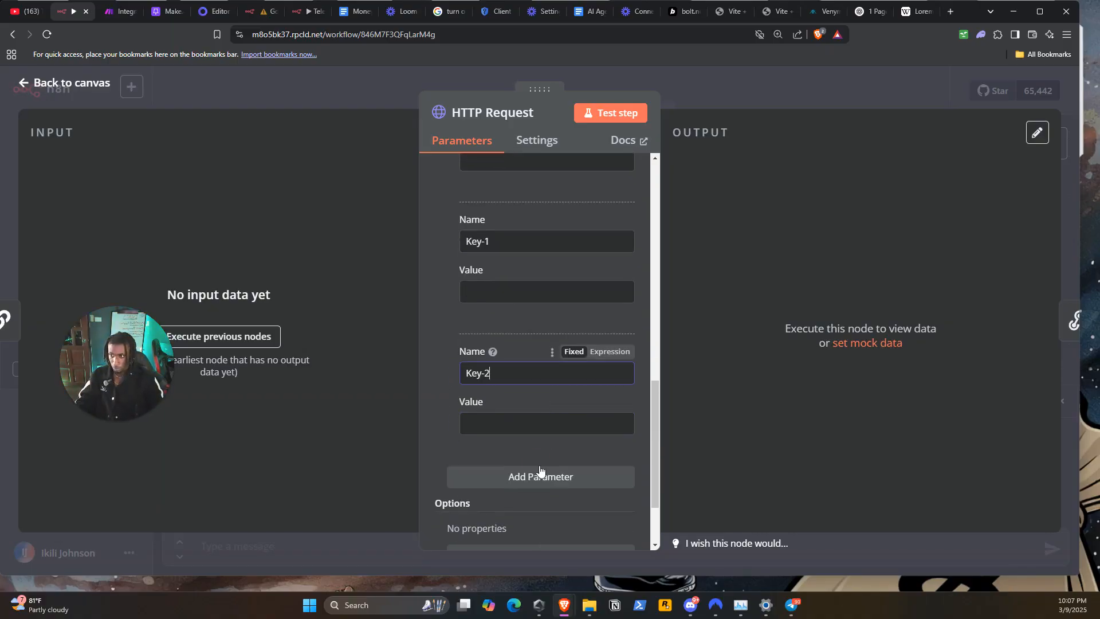
click(538, 473)
click(513, 514)
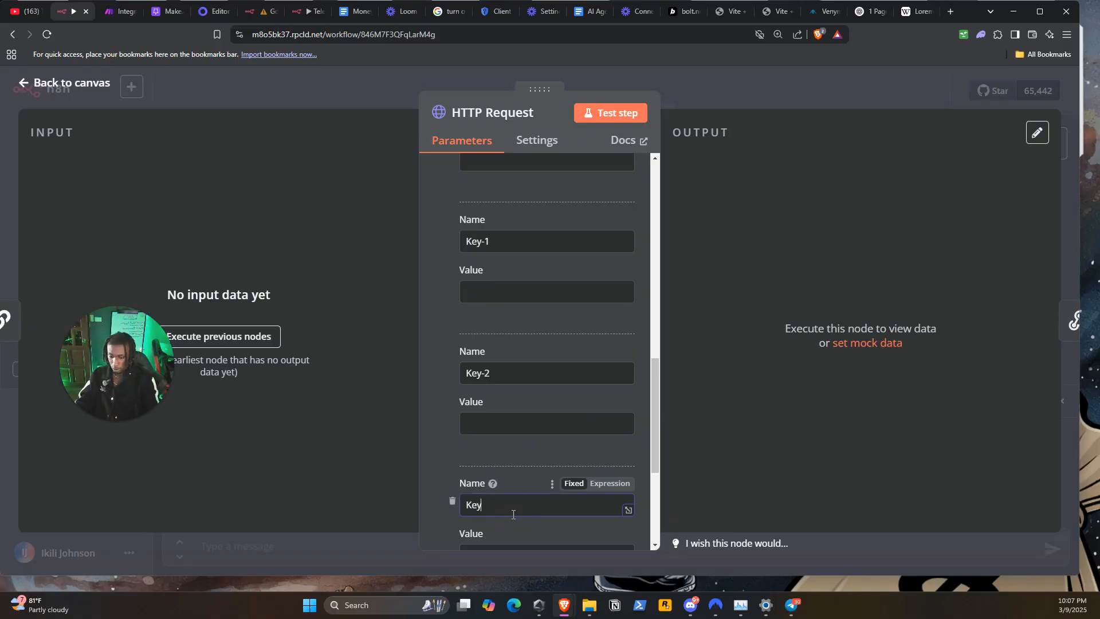
scroll(515, 504, down, 2)
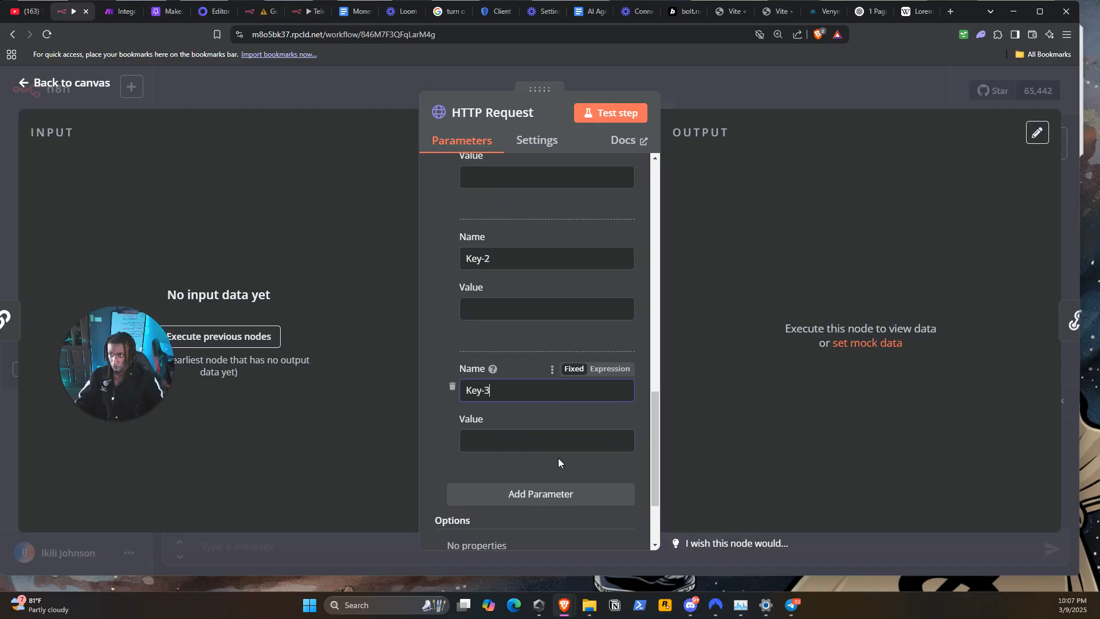
Step: Add body parameters named analysis and Conclusion to complete the request's field list
click(574, 496)
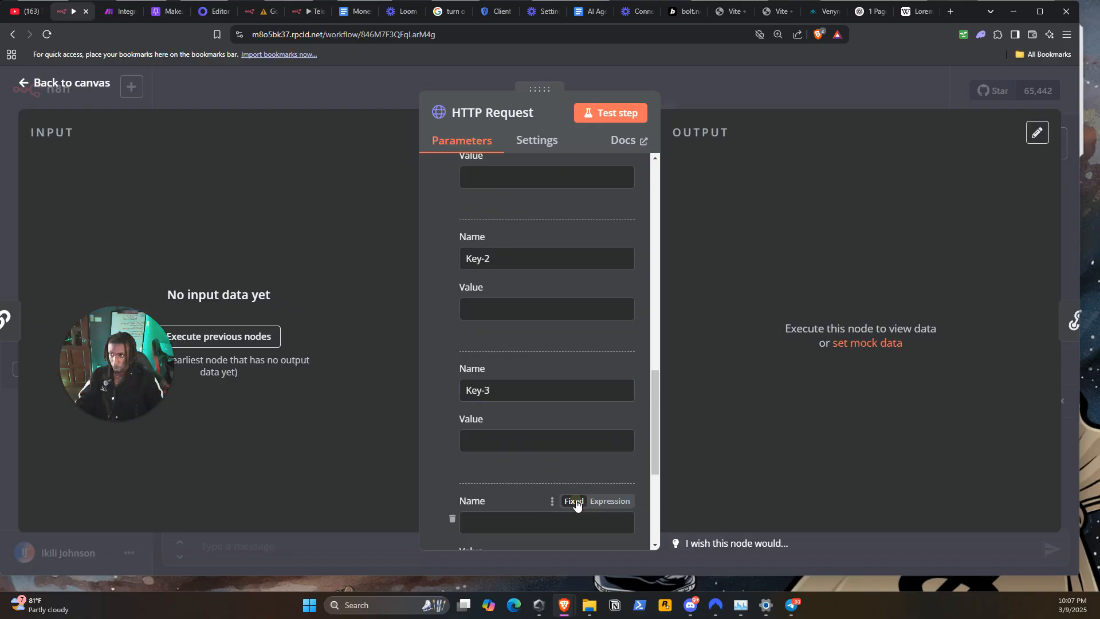
scroll(575, 499, down, 1)
click(502, 464)
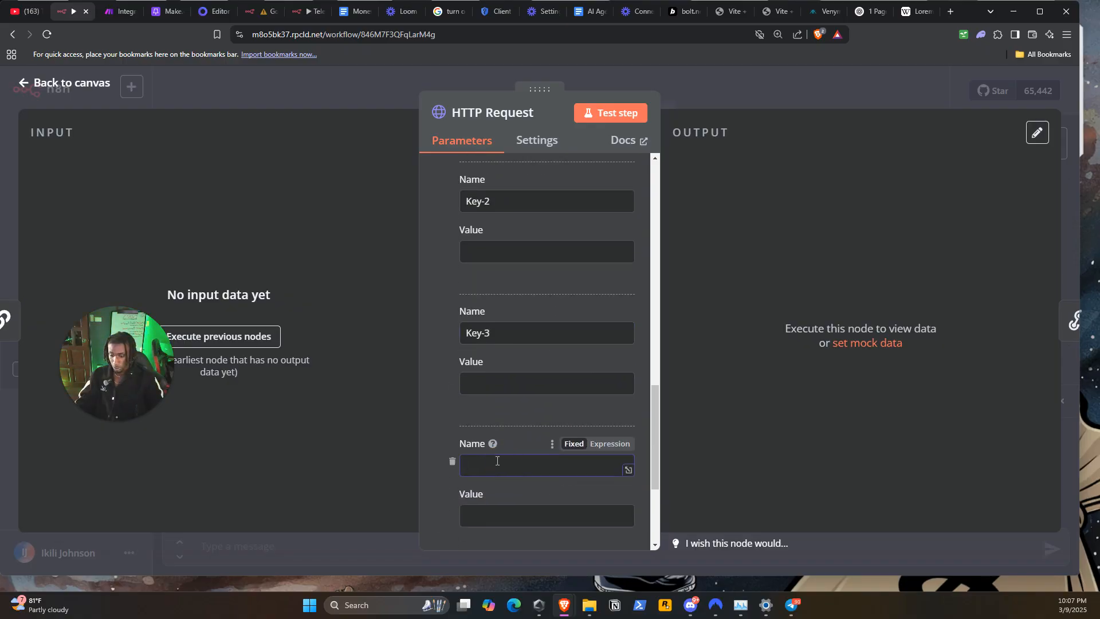
text(analysis)
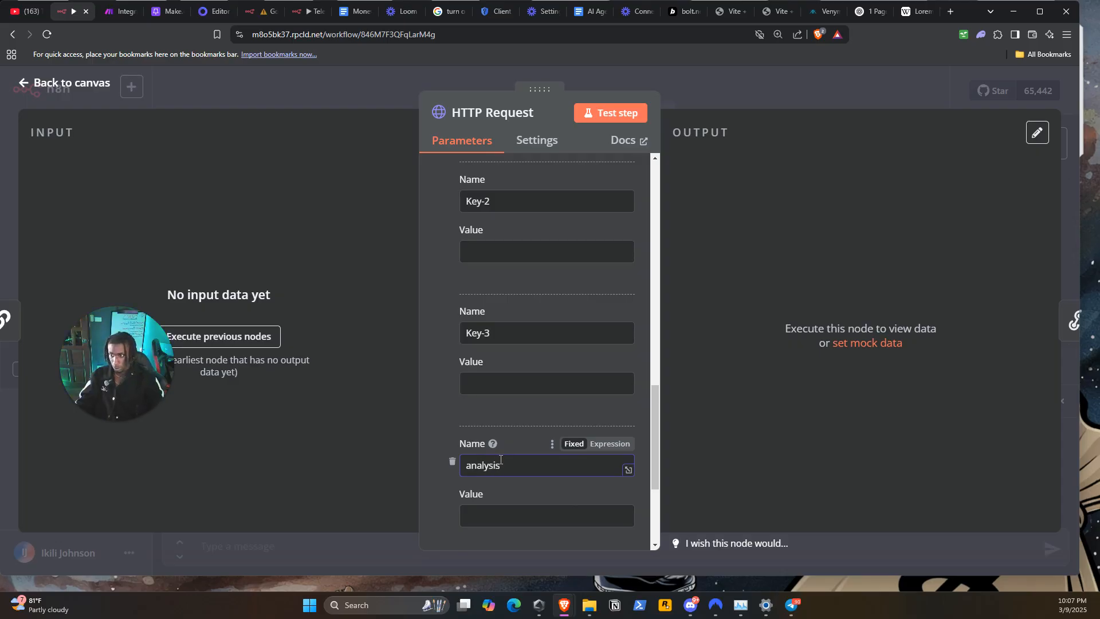
scroll(502, 464, down, 1)
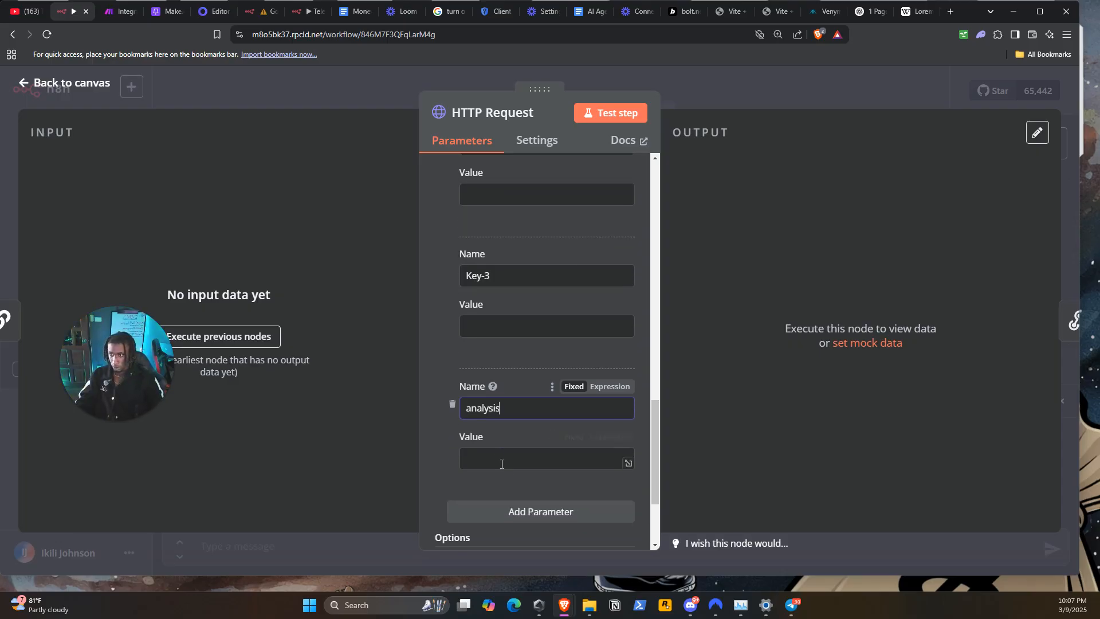
click(503, 510)
scroll(504, 496, down, 2)
click(530, 416)
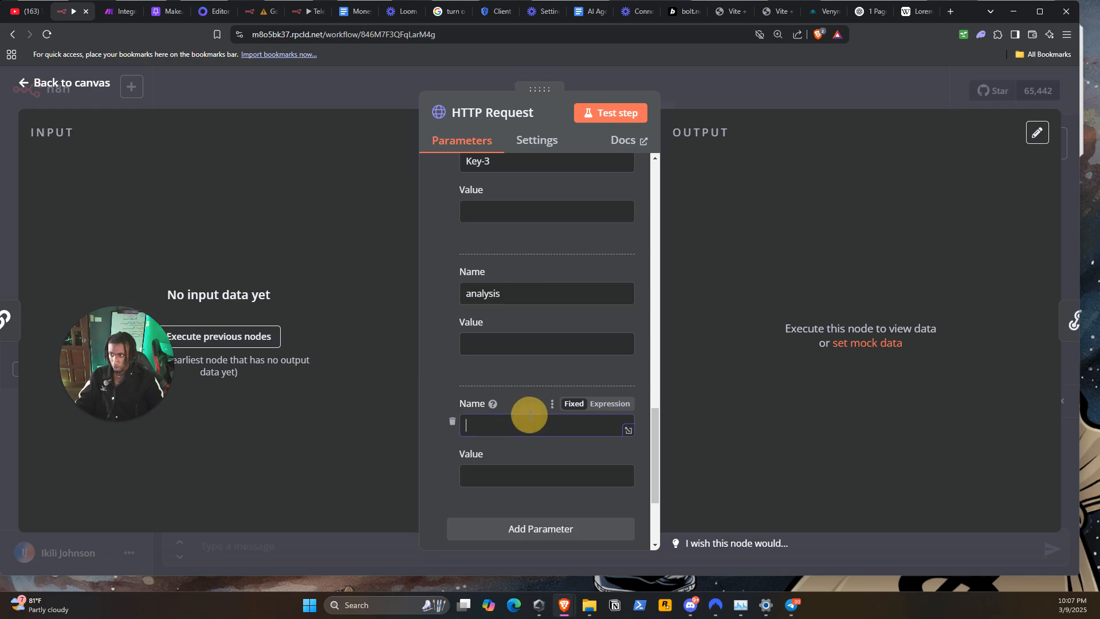
text(Conclusion)
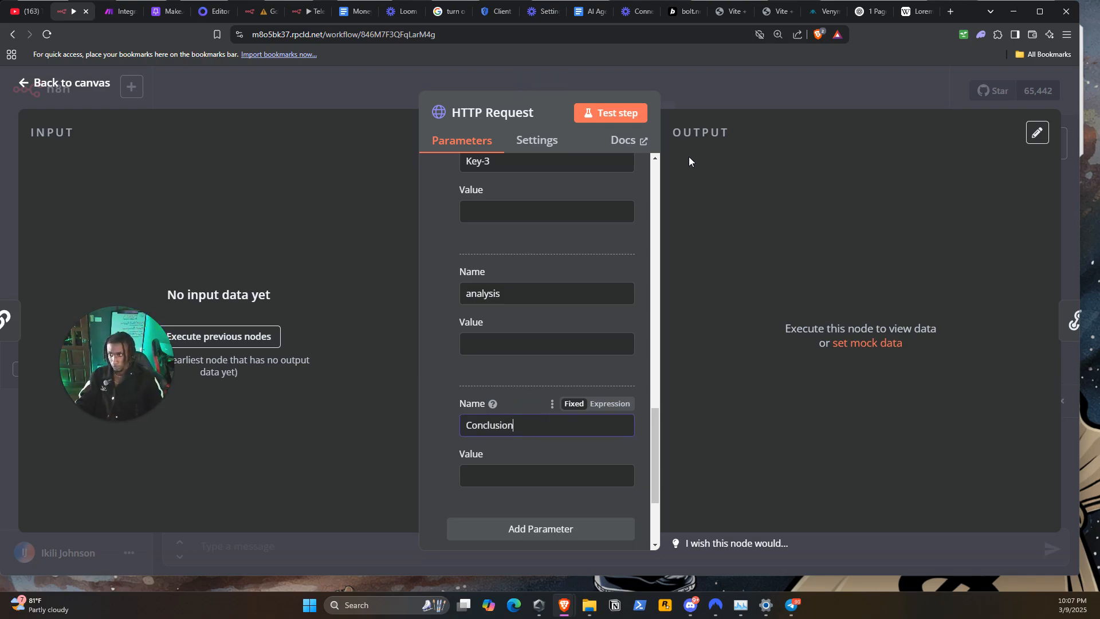
Step: Execute the nodes preceding the HTTP Request and send the chat message "crypto news today" as the trigger
scroll(609, 246, up, 1)
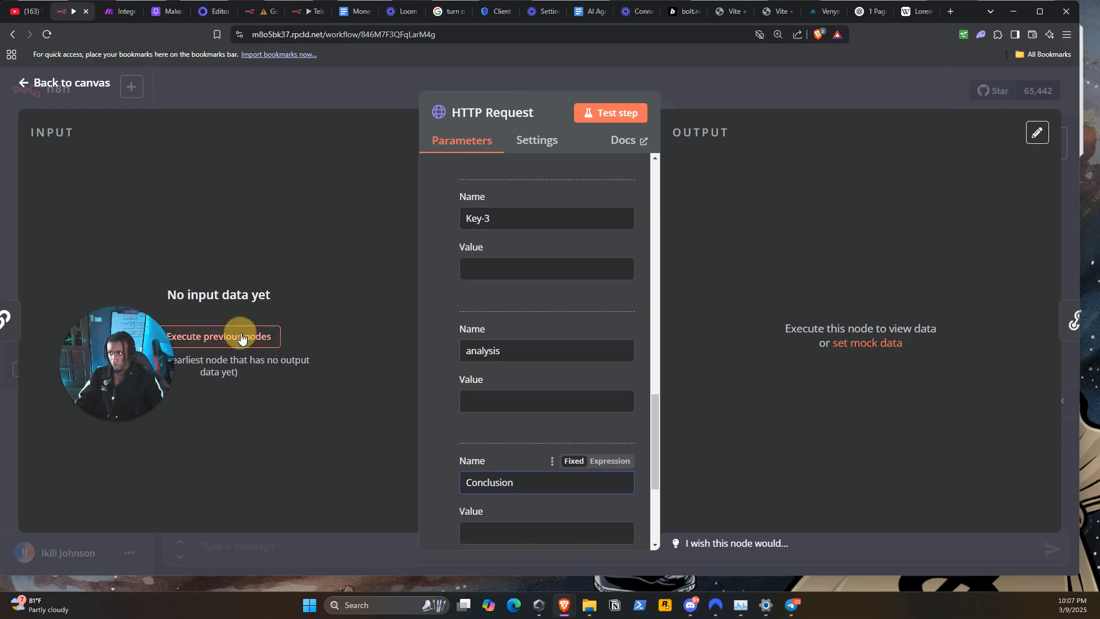
click(250, 337)
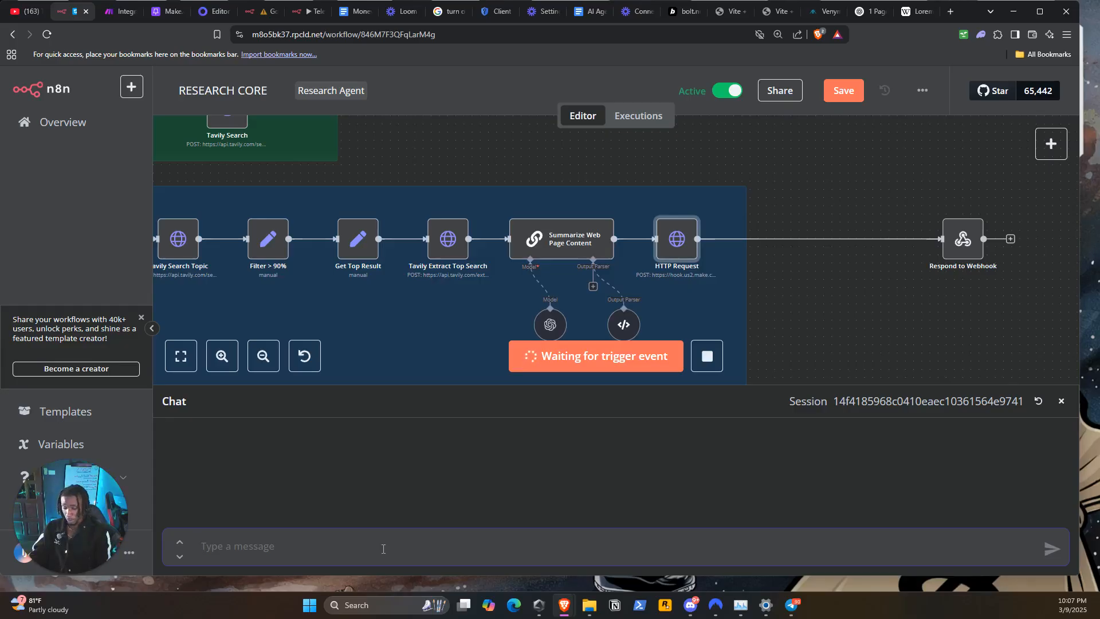
text(cr)
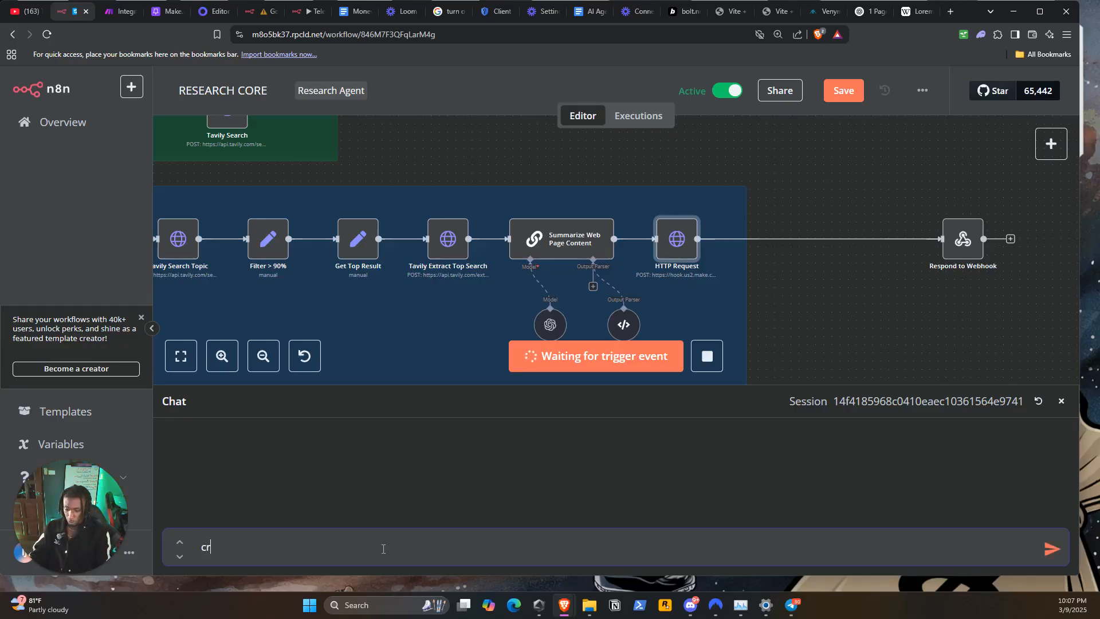
text(ypto news today)
key(Return)
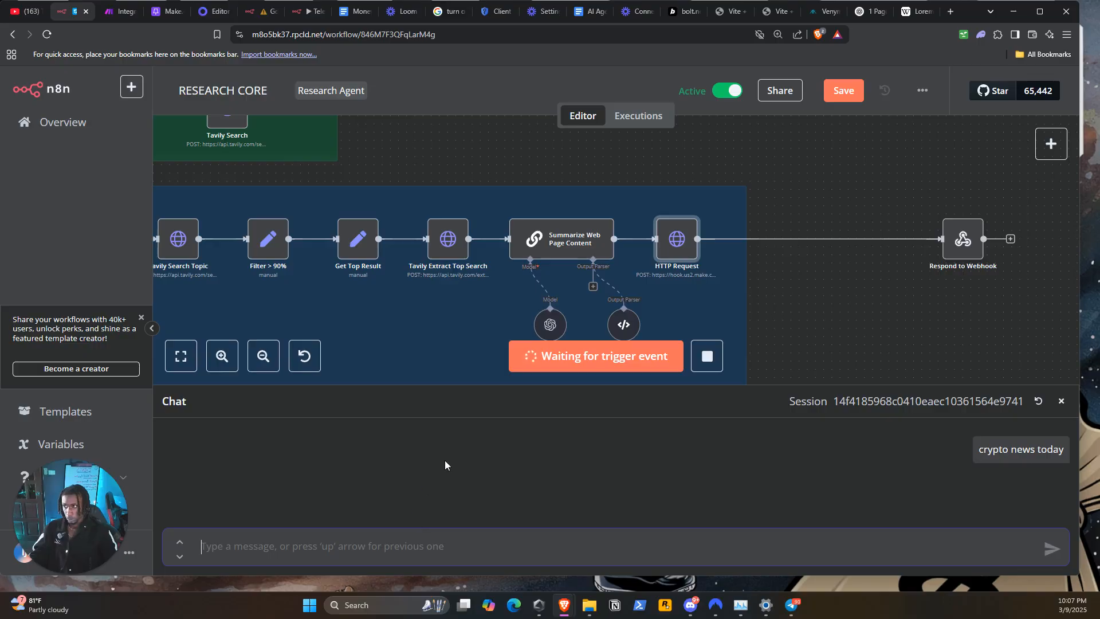
click(873, 318)
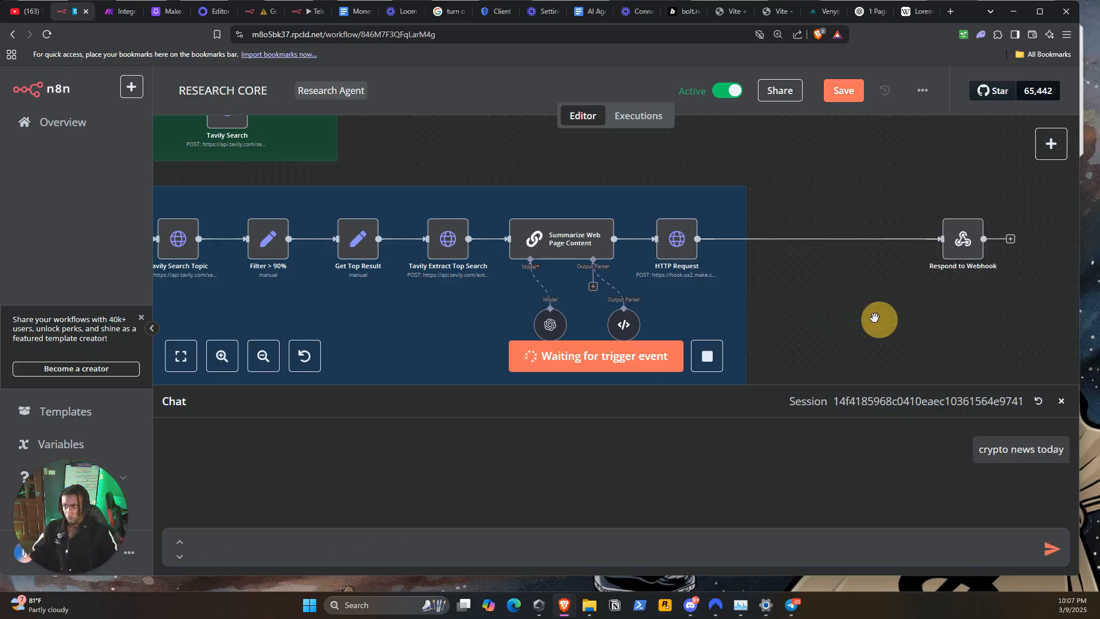
Step: Connect the "Provide search topic via Chat window" trigger to the Tavily API Key node
drag(764, 293, 777, 292)
drag(872, 281, 1049, 211)
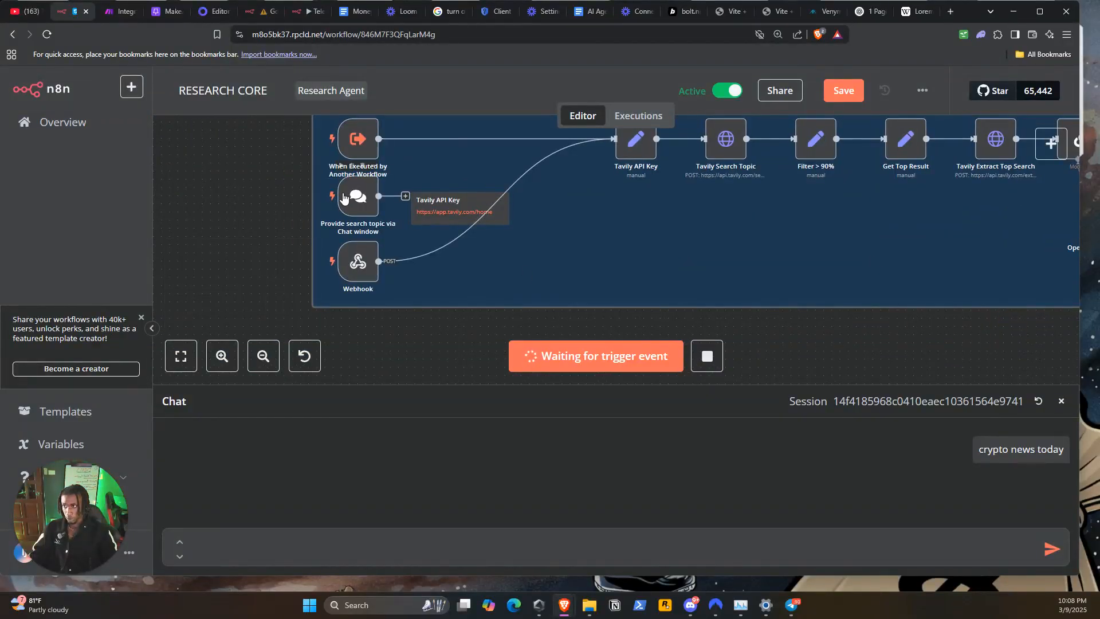
drag(378, 196, 623, 328)
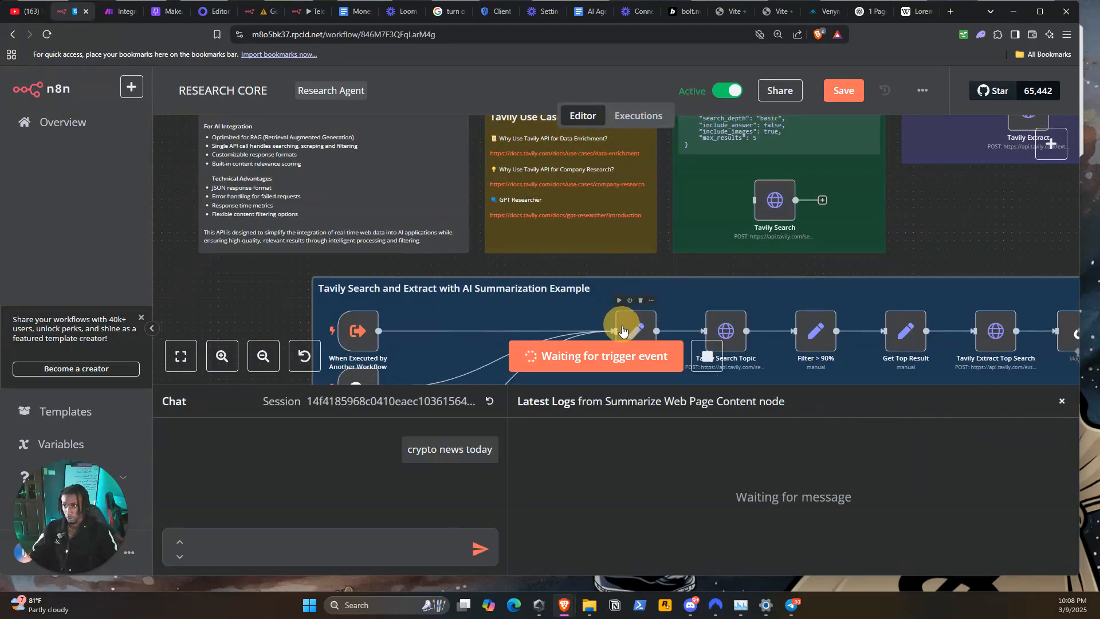
scroll(579, 251, down, 3)
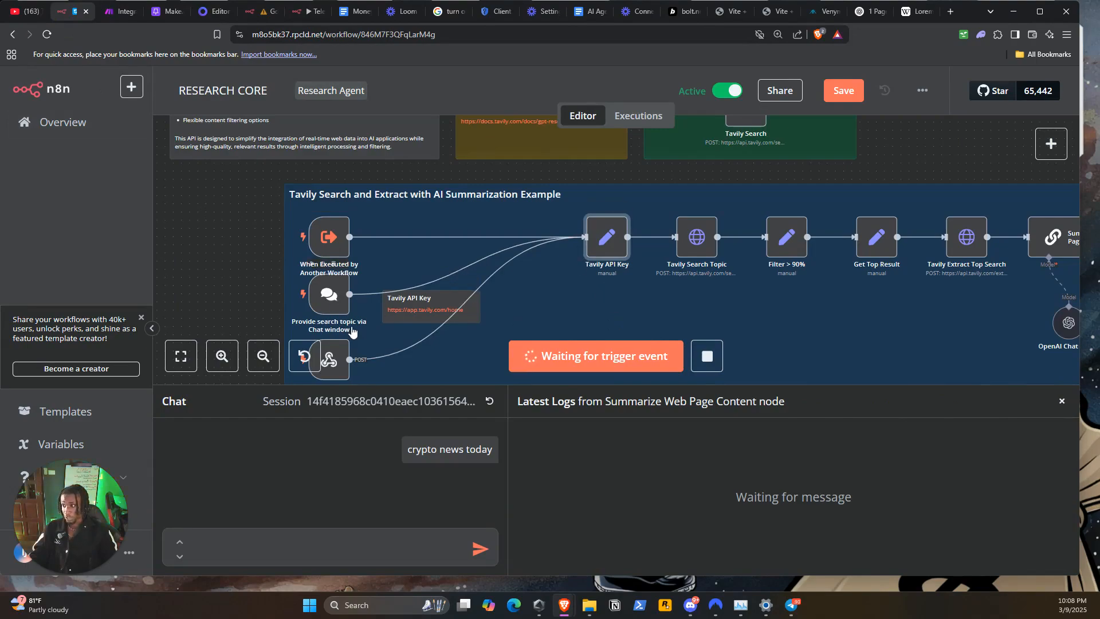
Step: Append {{ $json.chatInput }} after {{ $json.text }} in the text field of the Tavily API Key node
double_click(600, 239)
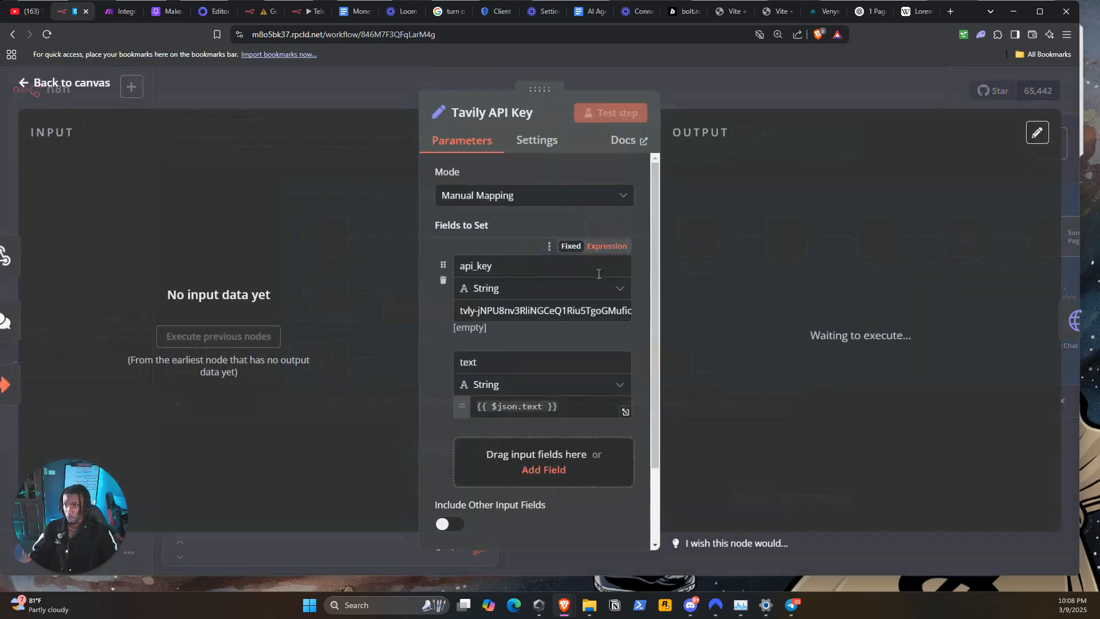
click(582, 409)
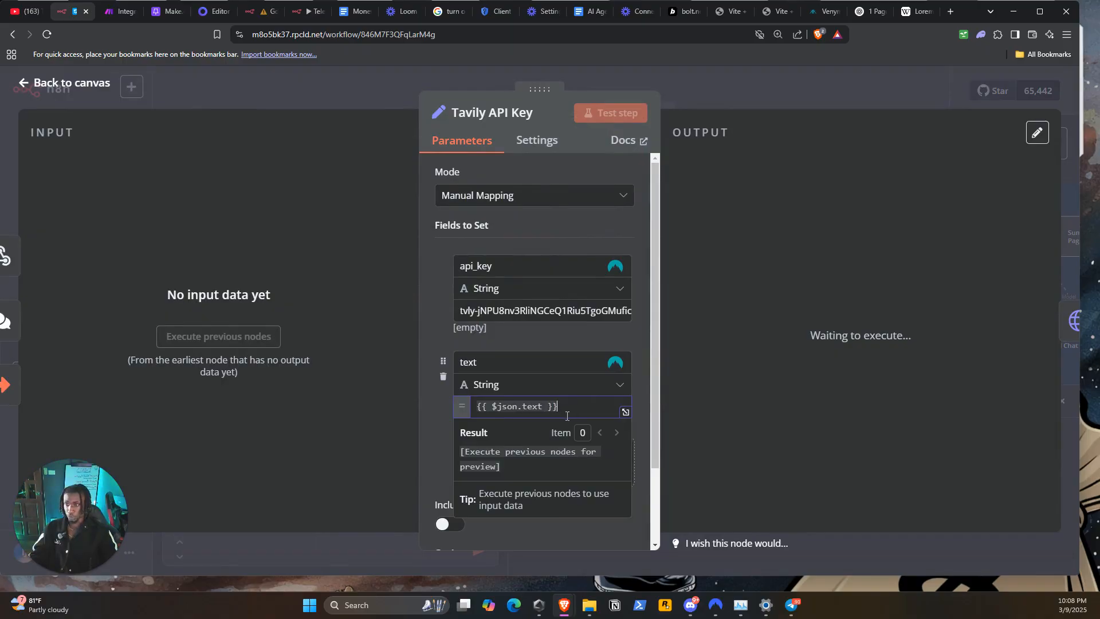
text({{ $json.chatInput }})
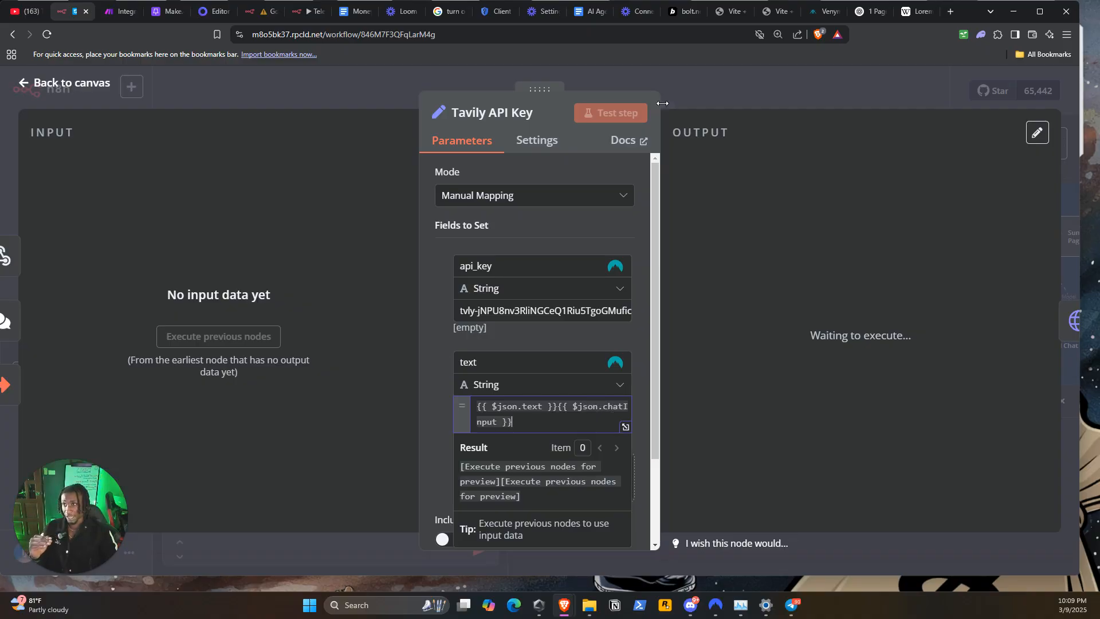
click(700, 85)
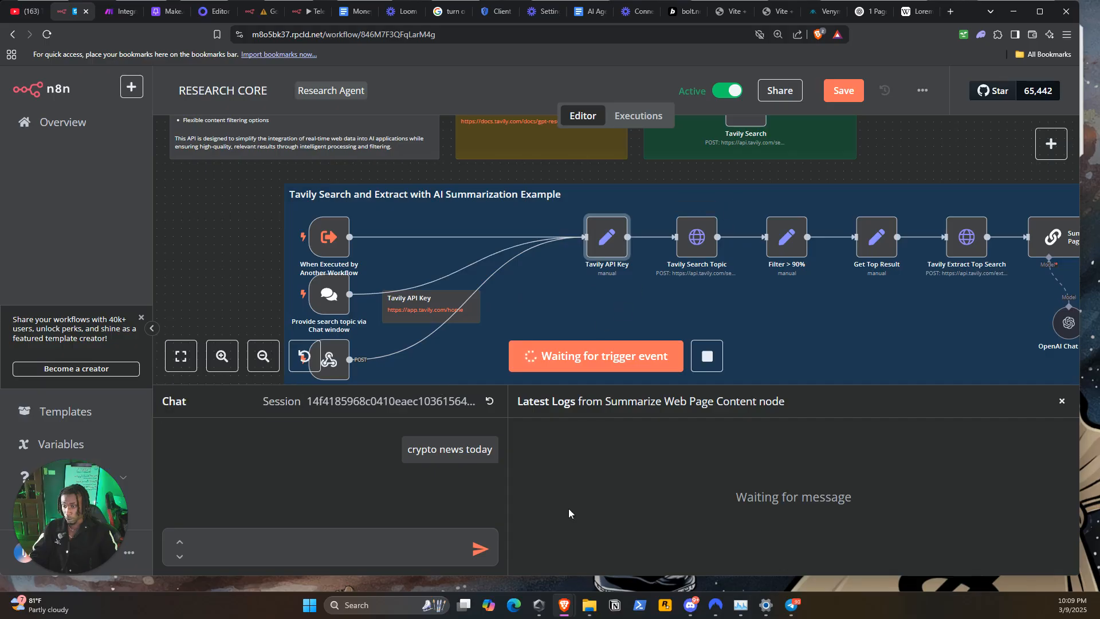
Step: Save the workflow and resend "crypto news today" in the chat to run it through to the HTTP Request
click(842, 97)
click(400, 539)
drag(408, 450, 501, 453)
key(ctrl+c)
click(420, 544)
key(ctrl+v)
key(Return)
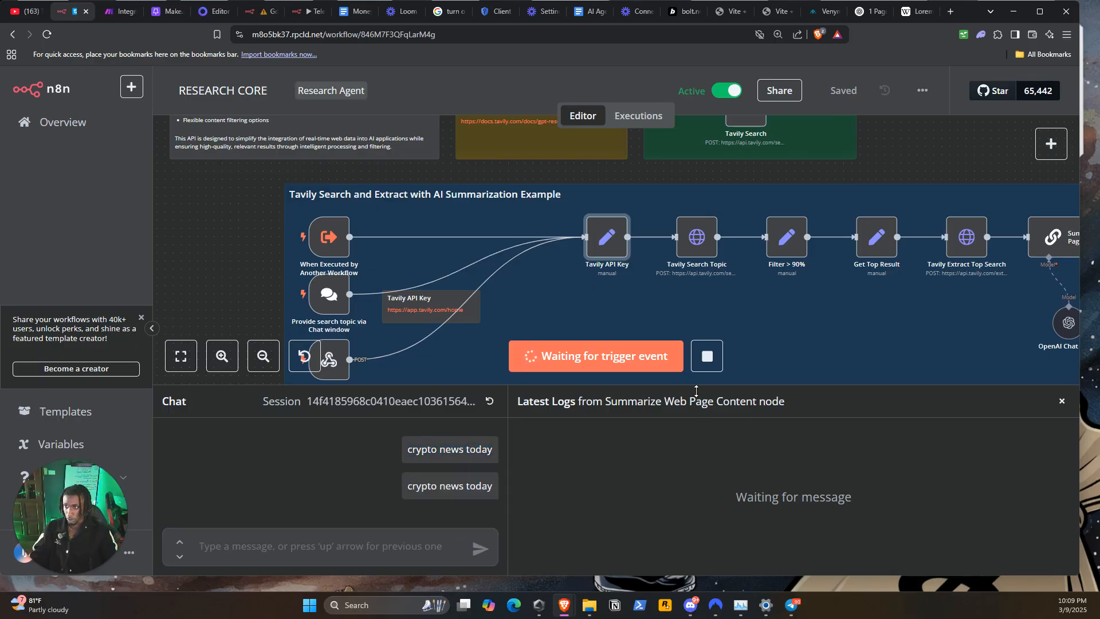
drag(895, 150, 607, 186)
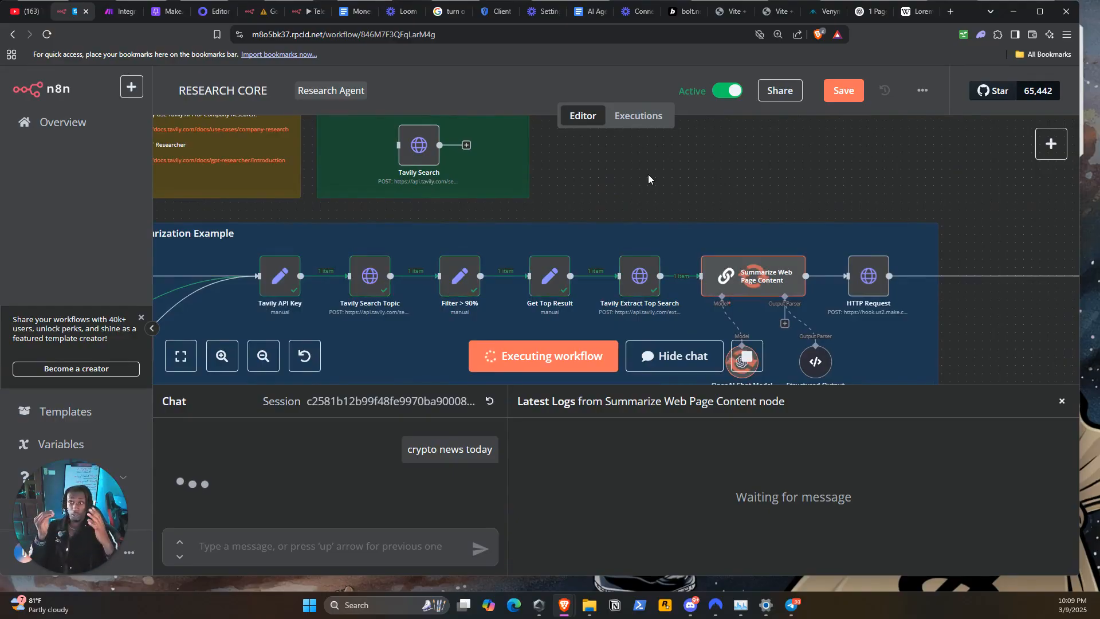
drag(822, 165, 672, 93)
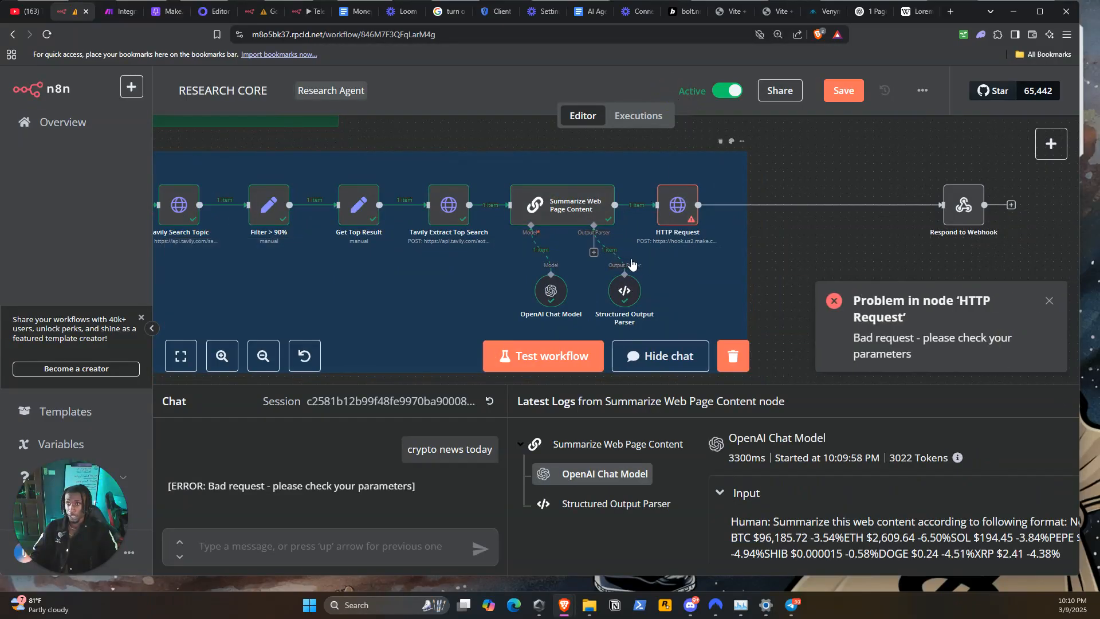
Step: Open the failed HTTP Request node and examine its error details
drag(681, 212, 698, 208)
double_click(700, 213)
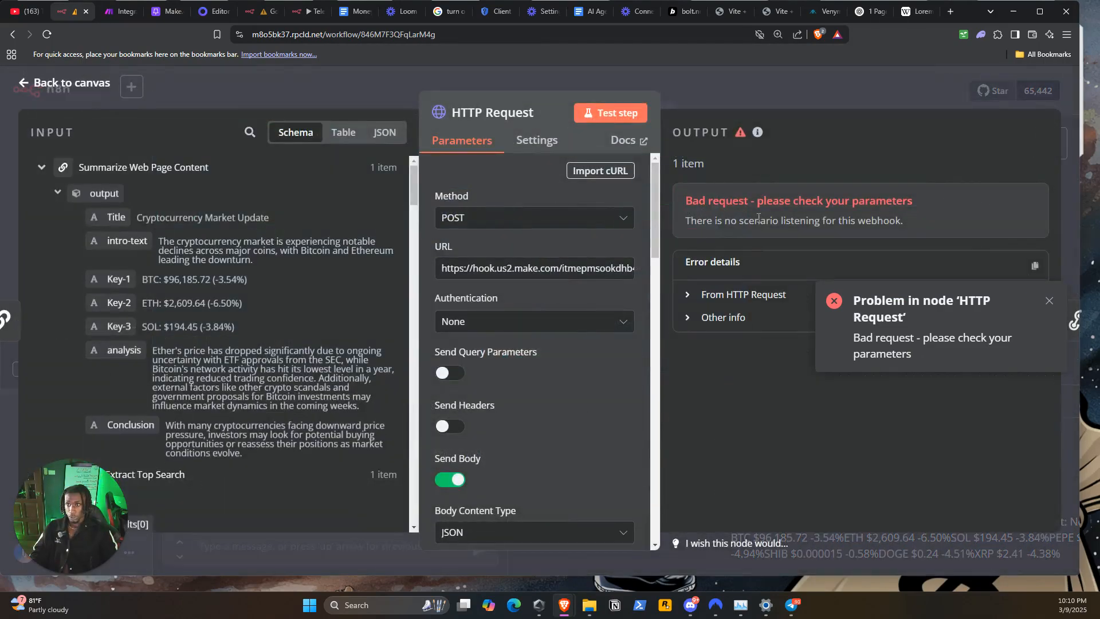
click(731, 70)
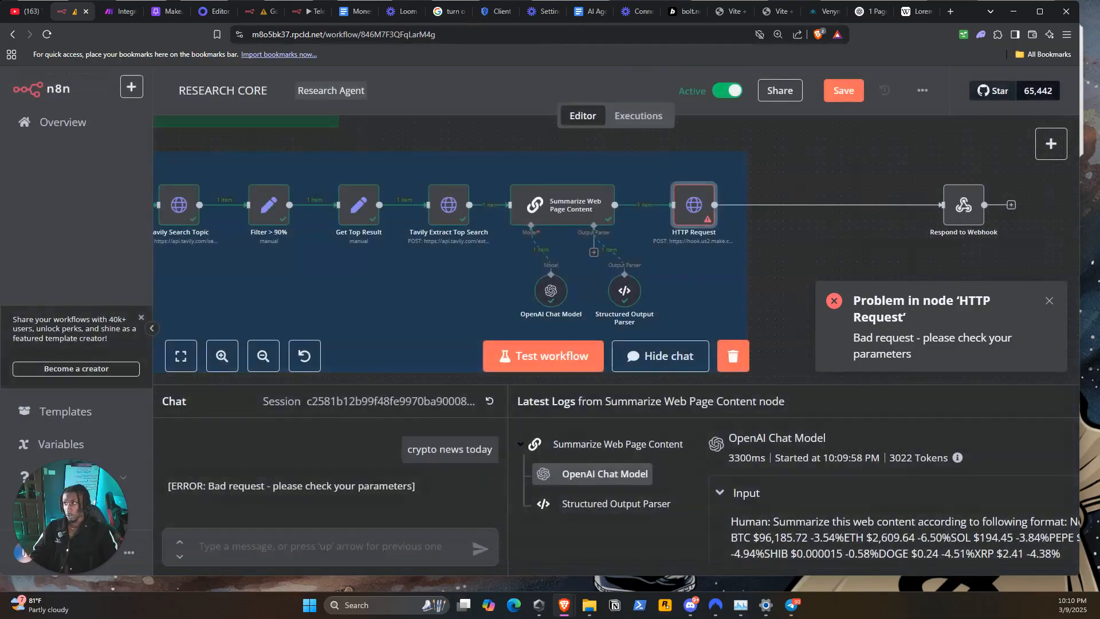
Step: Switch to Make, save the scenario, and activate it with scheduling set to Immediately
click(121, 11)
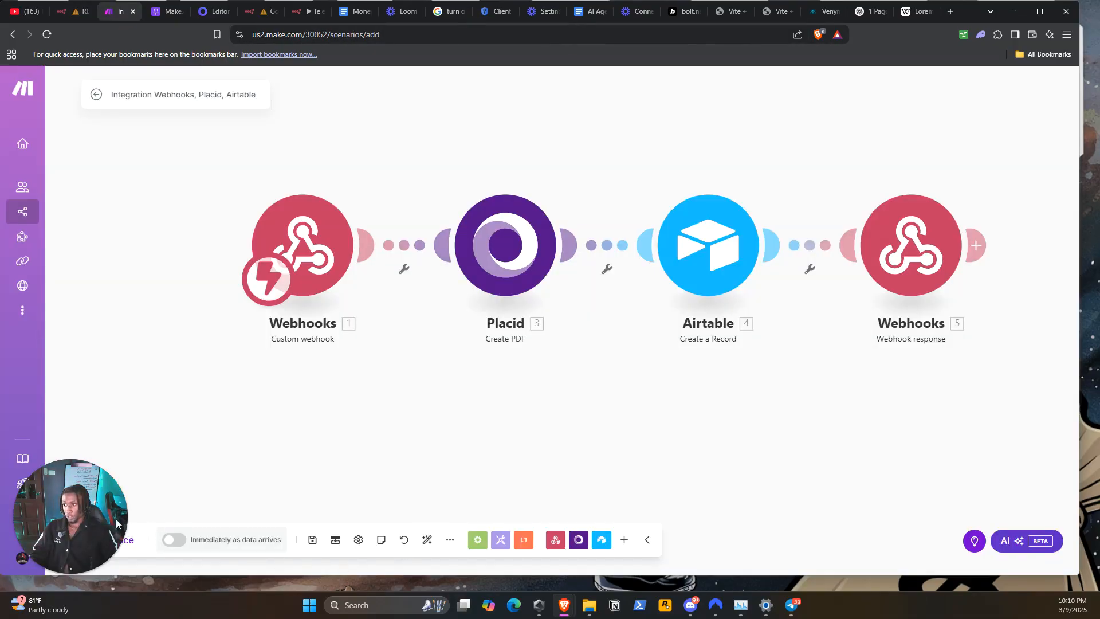
click(175, 530)
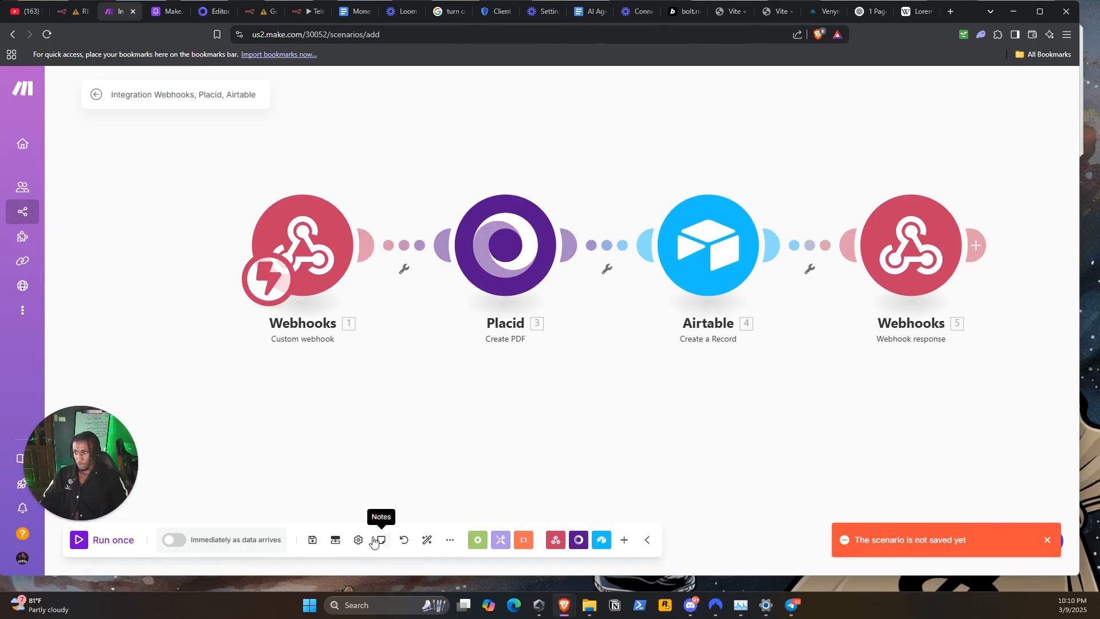
click(315, 541)
click(175, 540)
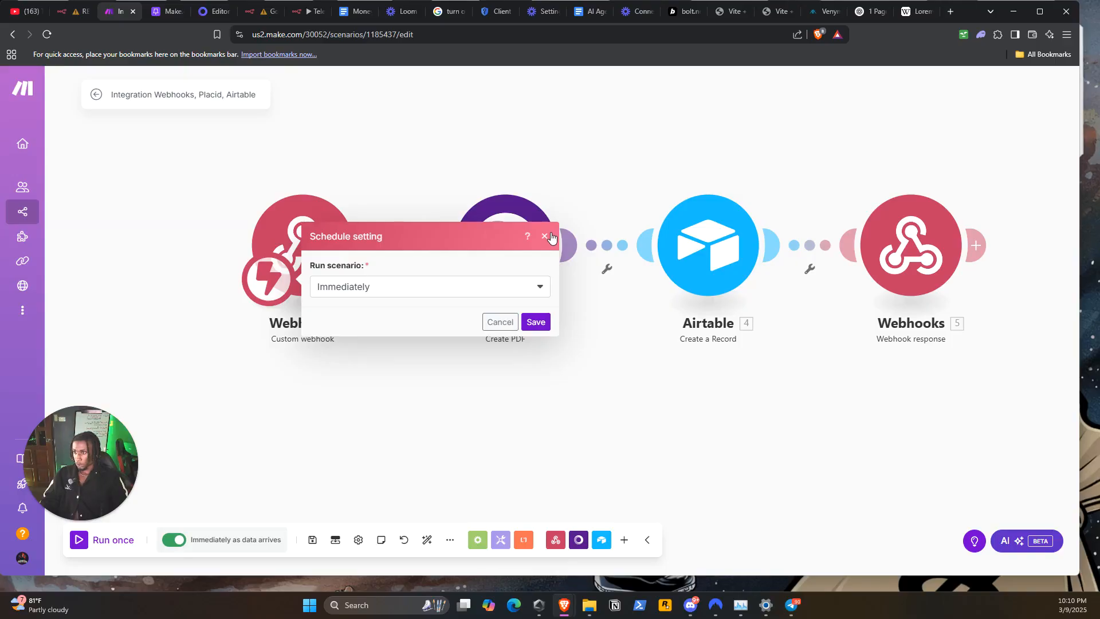
click(530, 323)
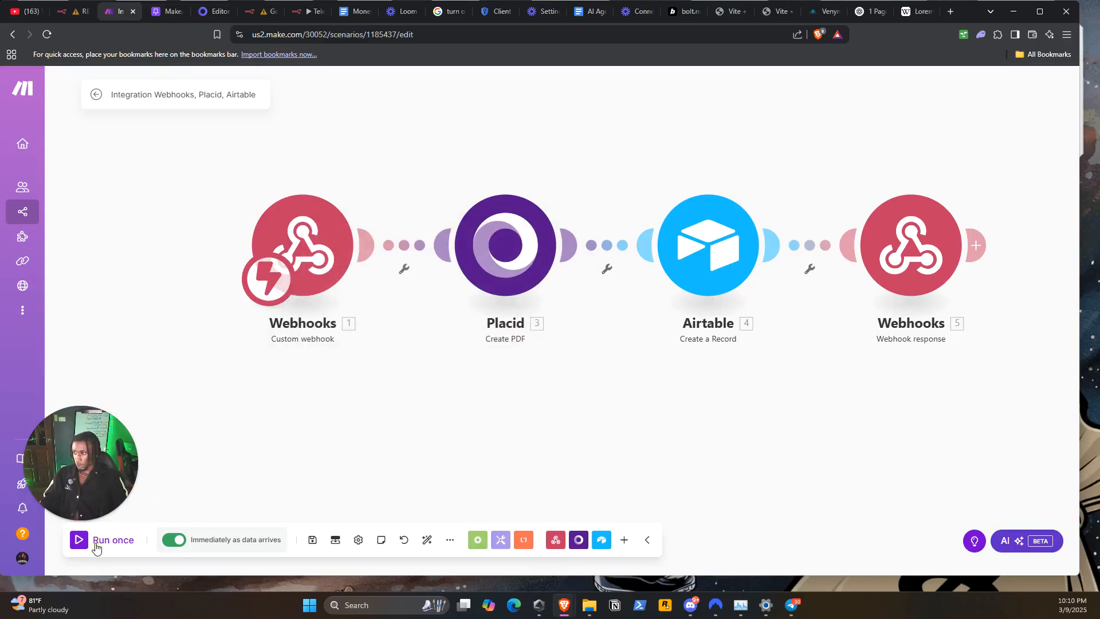
Step: Start a single run of the Make scenario and retest the n8n workflow with the chat message "crypto news today"
click(95, 545)
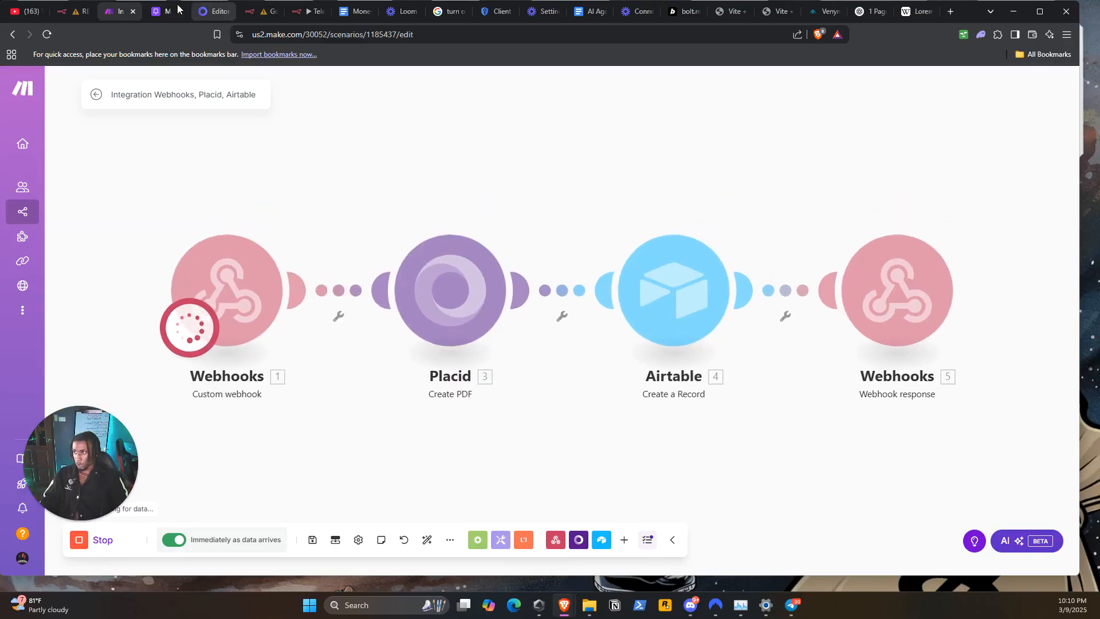
click(71, 11)
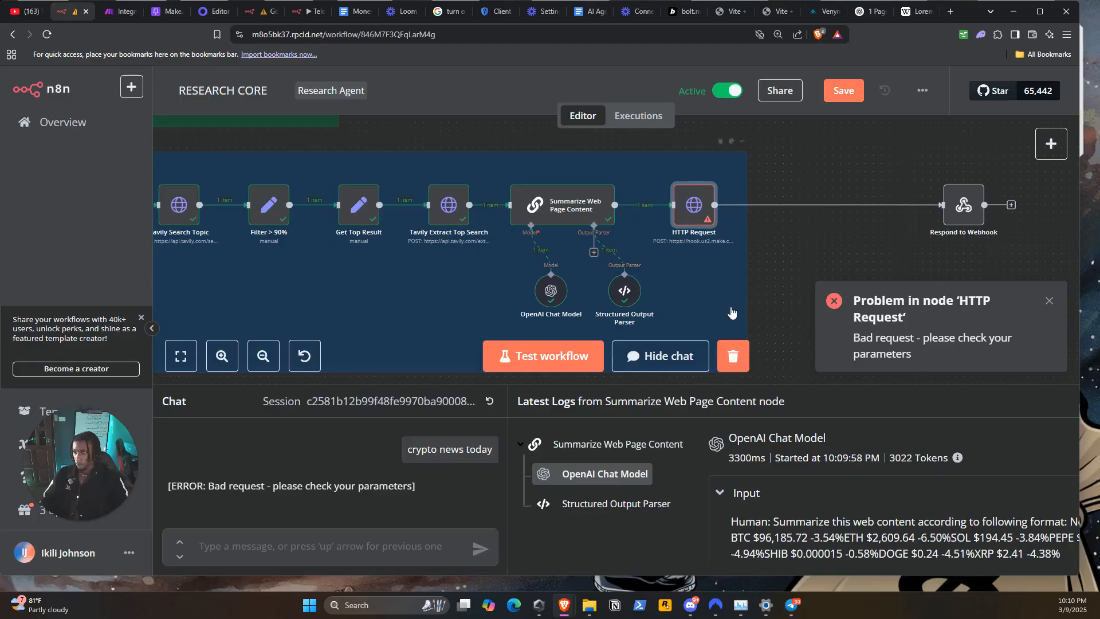
click(547, 356)
drag(405, 456, 494, 453)
key(ctrl+c)
click(429, 541)
key(ctrl+v)
click(478, 549)
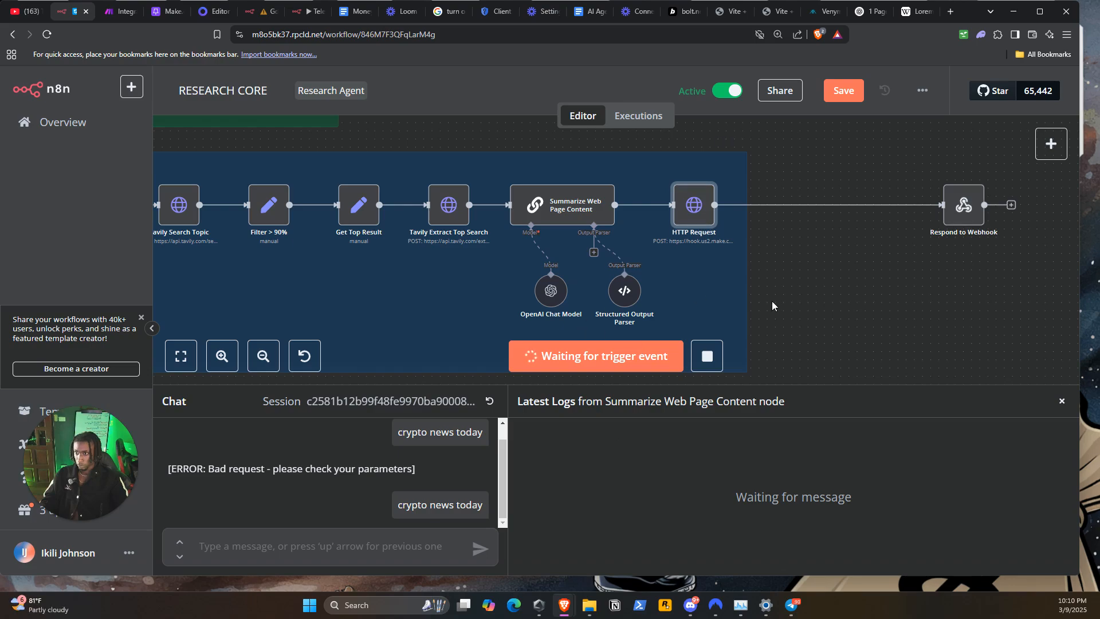
drag(827, 297, 1036, 189)
drag(479, 294, 675, 462)
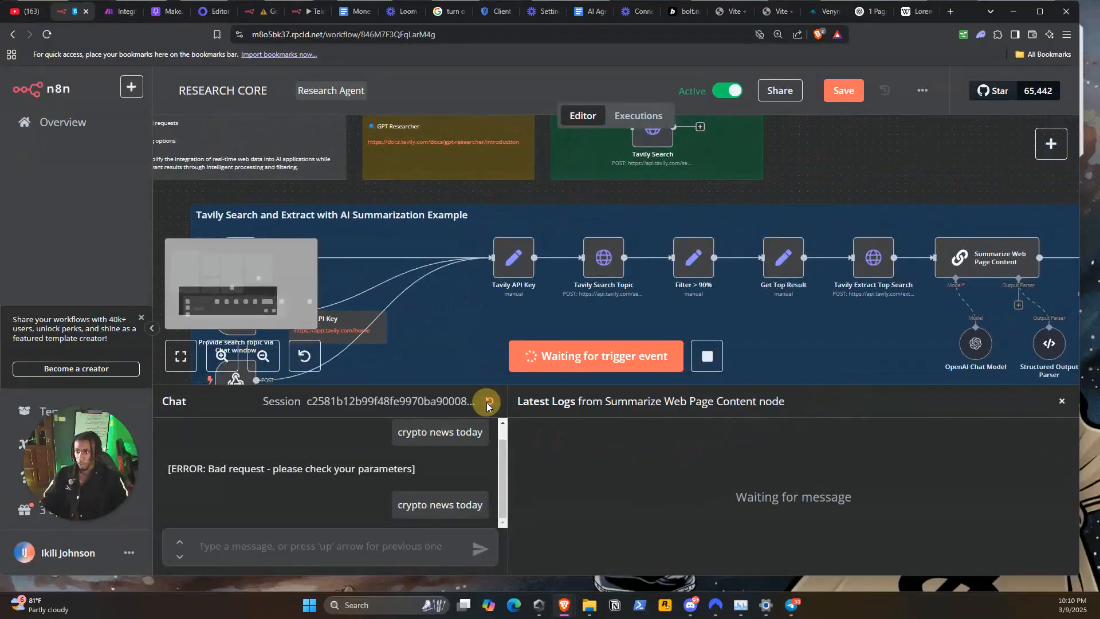
Step: Reset the n8n chat session and send "crypto news today" again to trigger the workflow
click(488, 403)
click(668, 360)
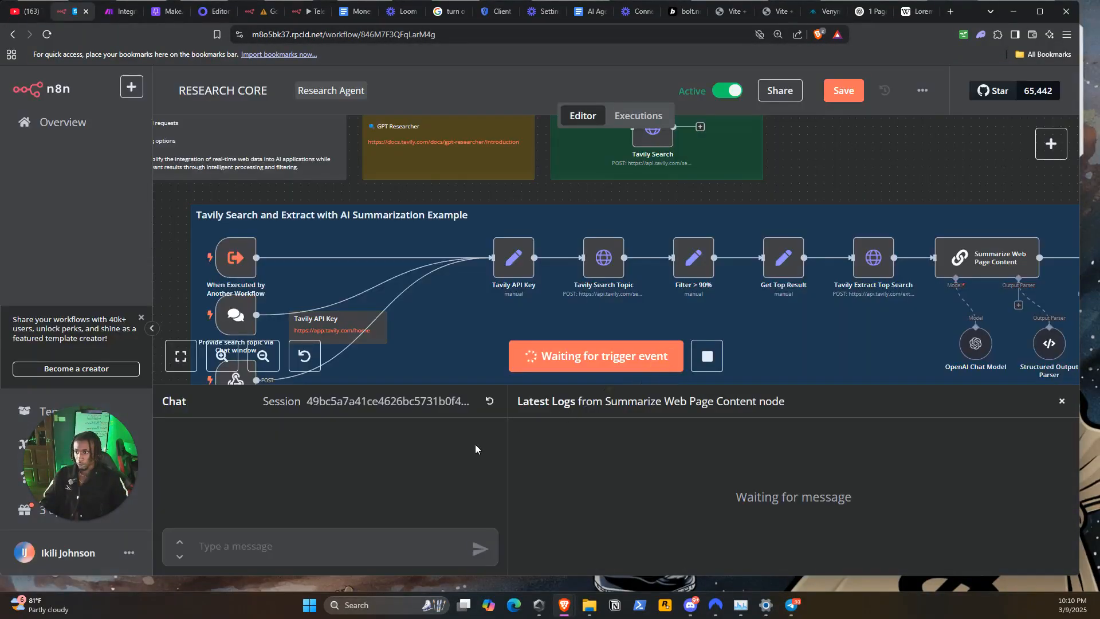
click(371, 547)
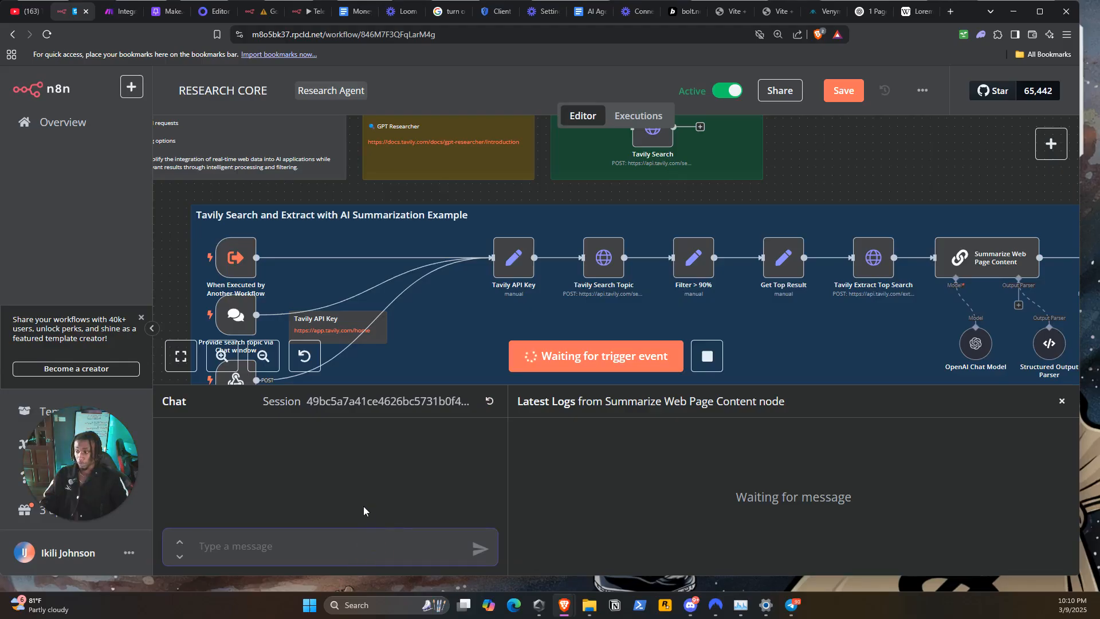
key(ctrl+v)
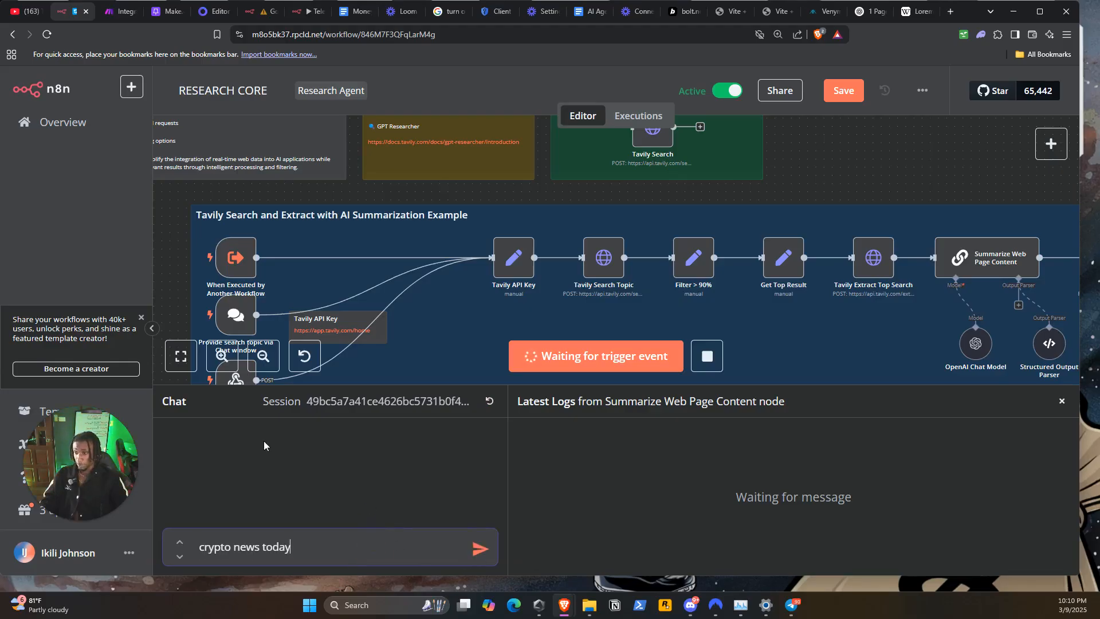
click(477, 552)
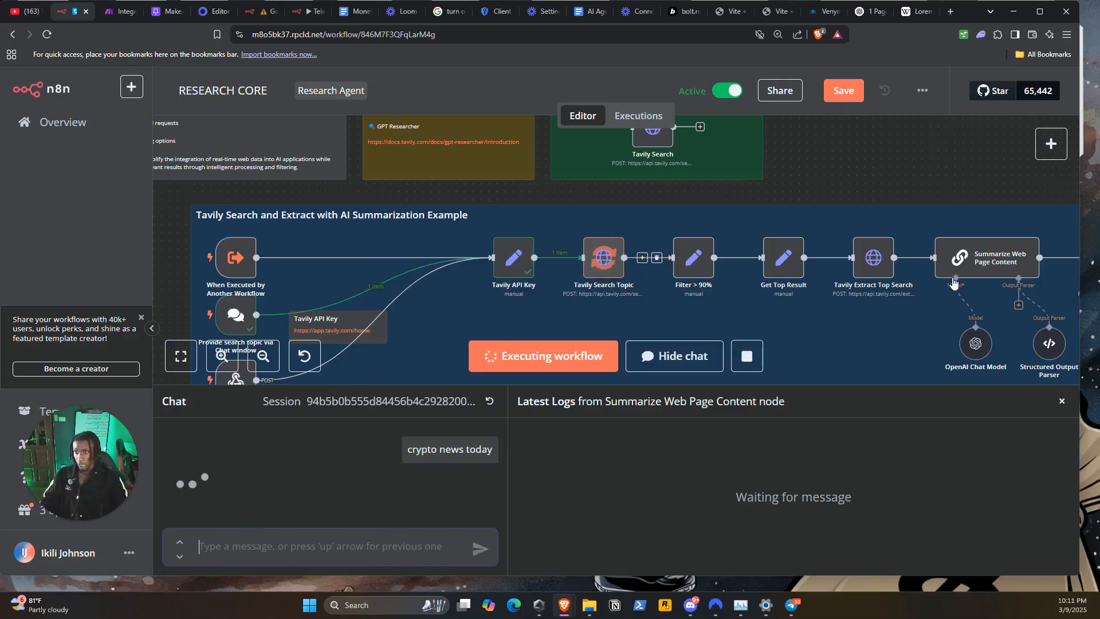
Step: Follow the n8n execution to its last nodes and check the Make scenario's module run status
drag(927, 163, 524, 125)
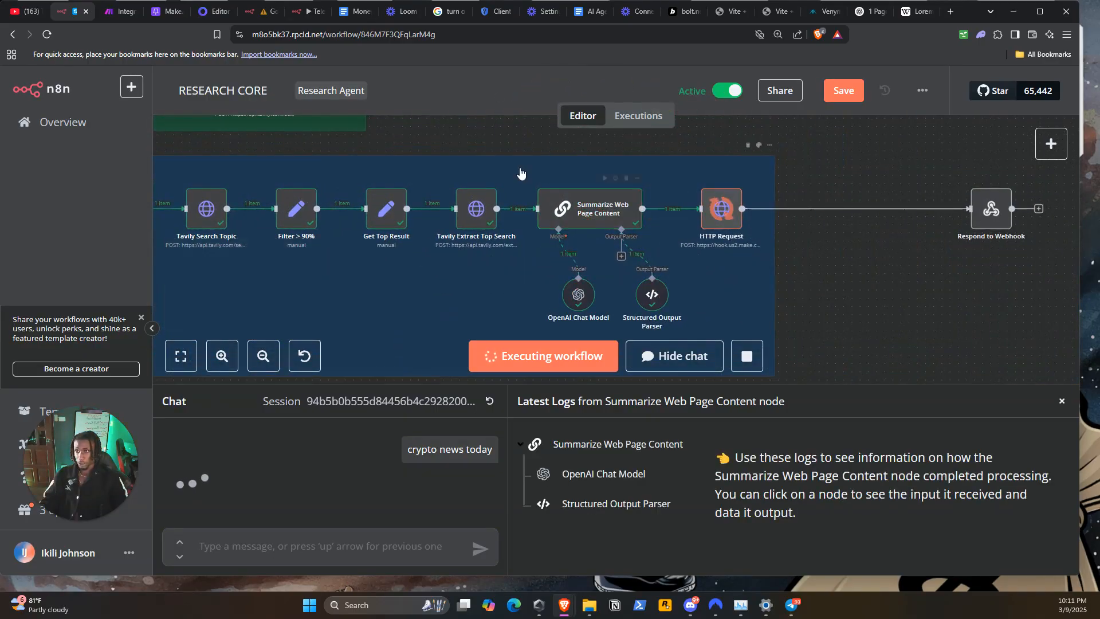
click(124, 12)
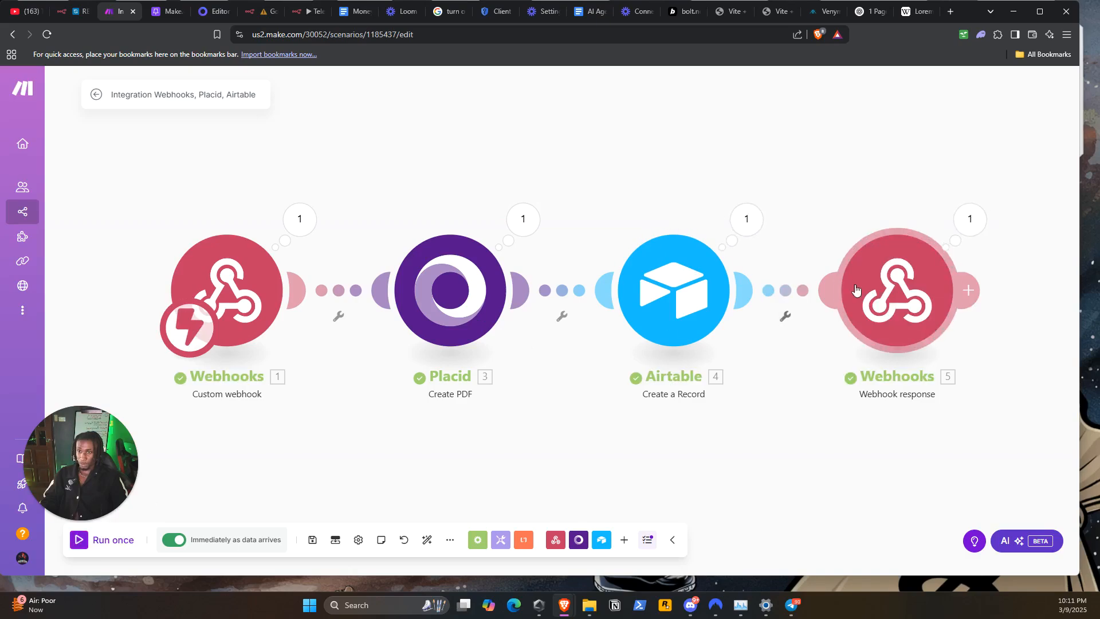
click(72, 9)
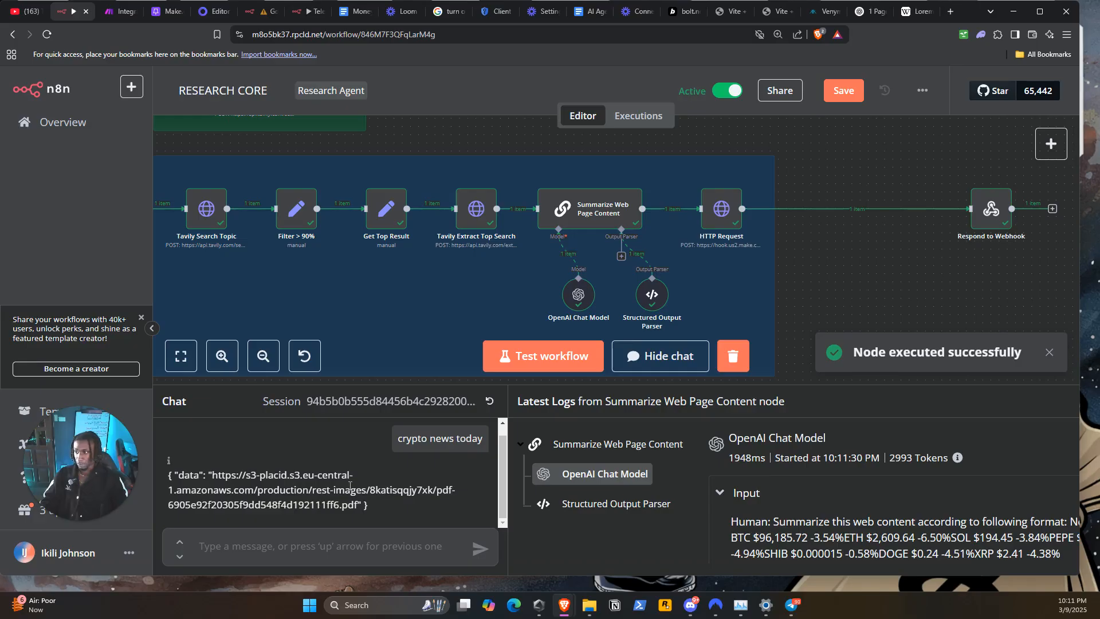
Step: Copy the Placid PDF URL from the n8n chat response and open it in a new browser tab
mouse_move(211, 471)
mouse_down()
mouse_move(289, 475)
mouse_move(350, 492)
mouse_move(356, 505)
mouse_move(212, 471)
mouse_up()
key(ctrl+c)
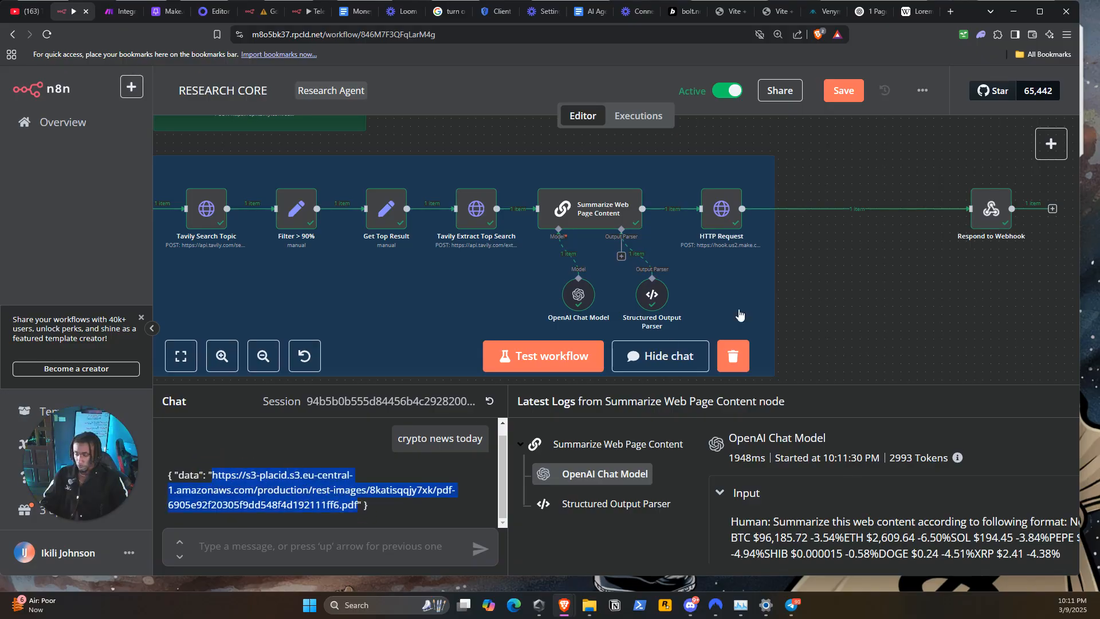
click(951, 11)
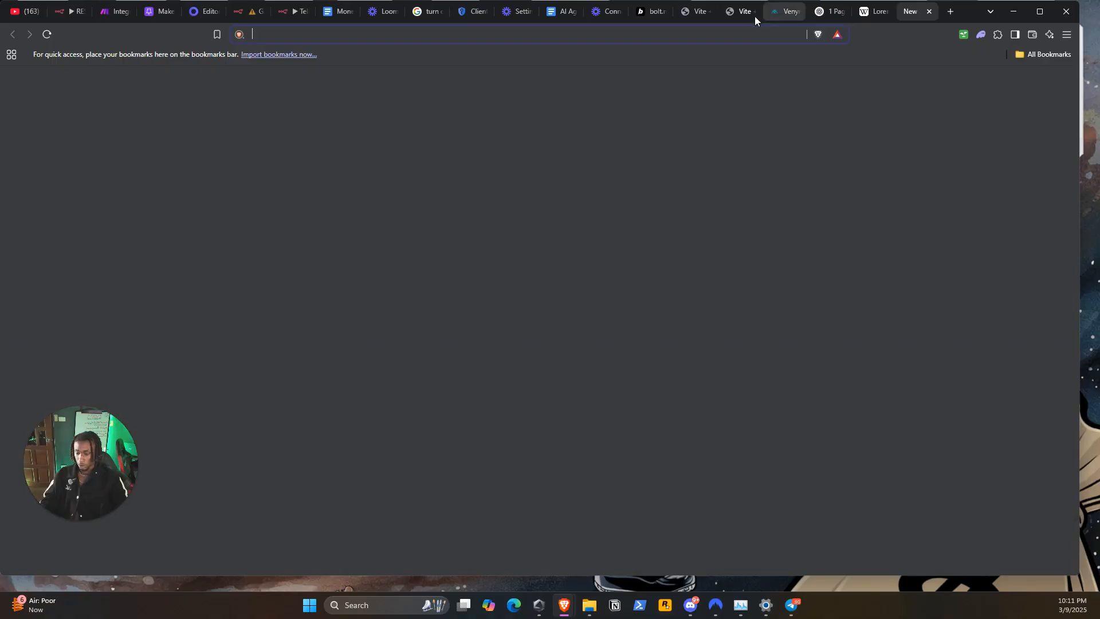
key(ctrl+v)
key(Return)
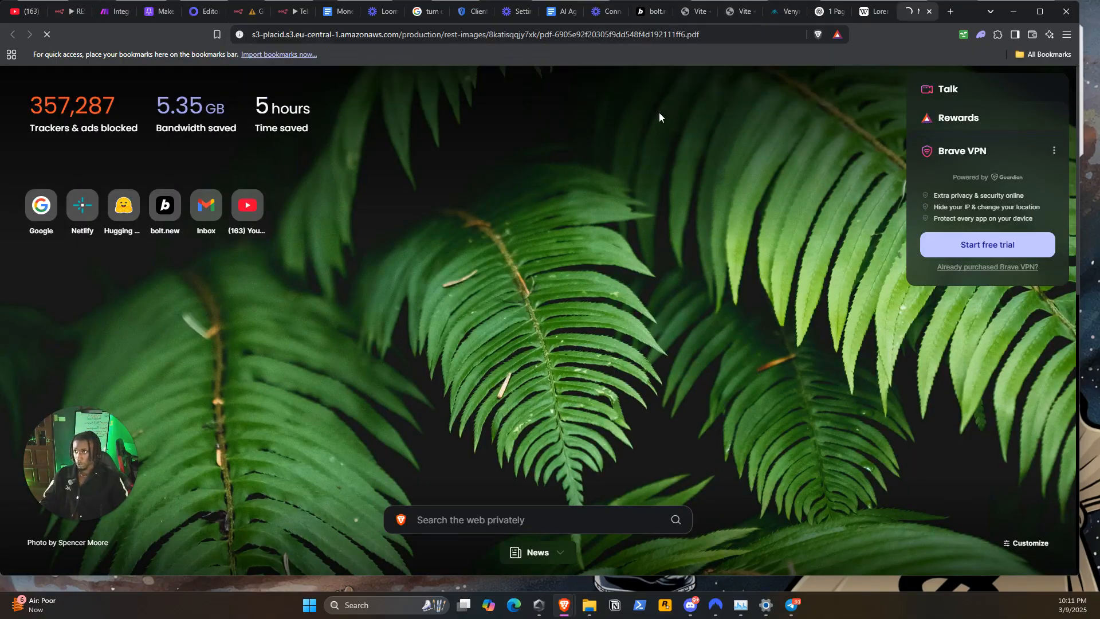
Step: Review the generated PDF down to its Conclusion, and open the HTTP Request node's body parameters in the n8n workflow
scroll(287, 130, down, 12)
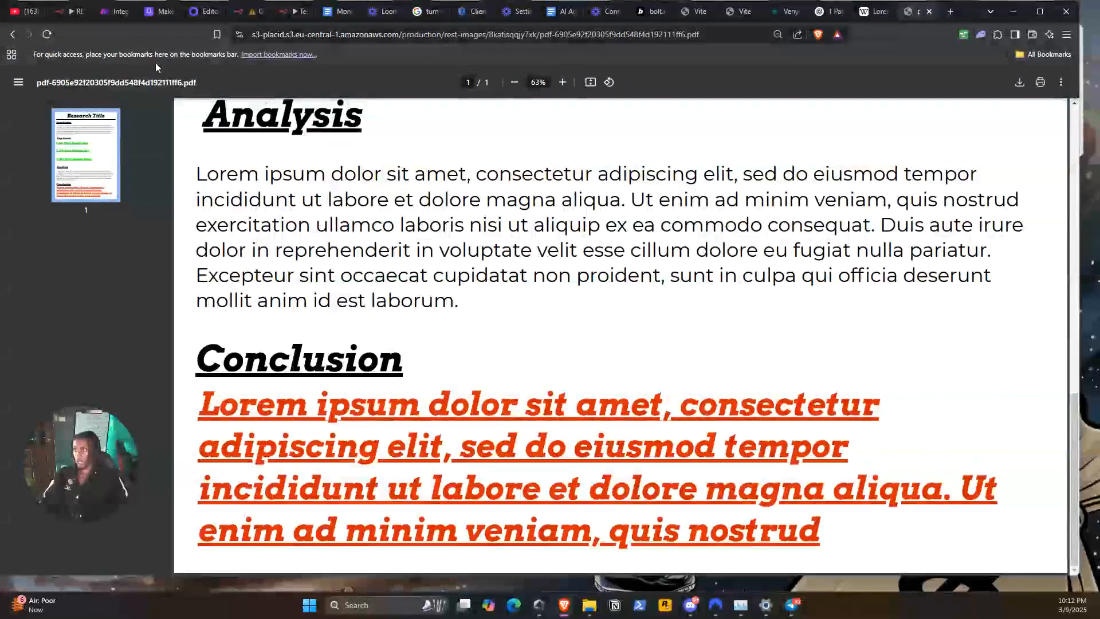
click(115, 10)
click(71, 11)
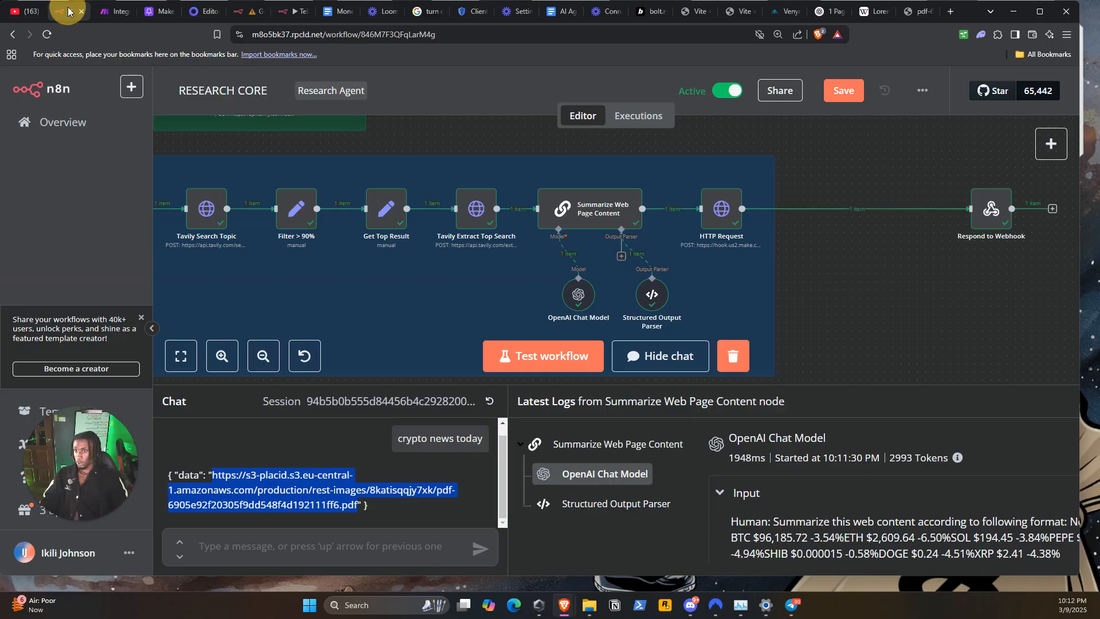
click(893, 289)
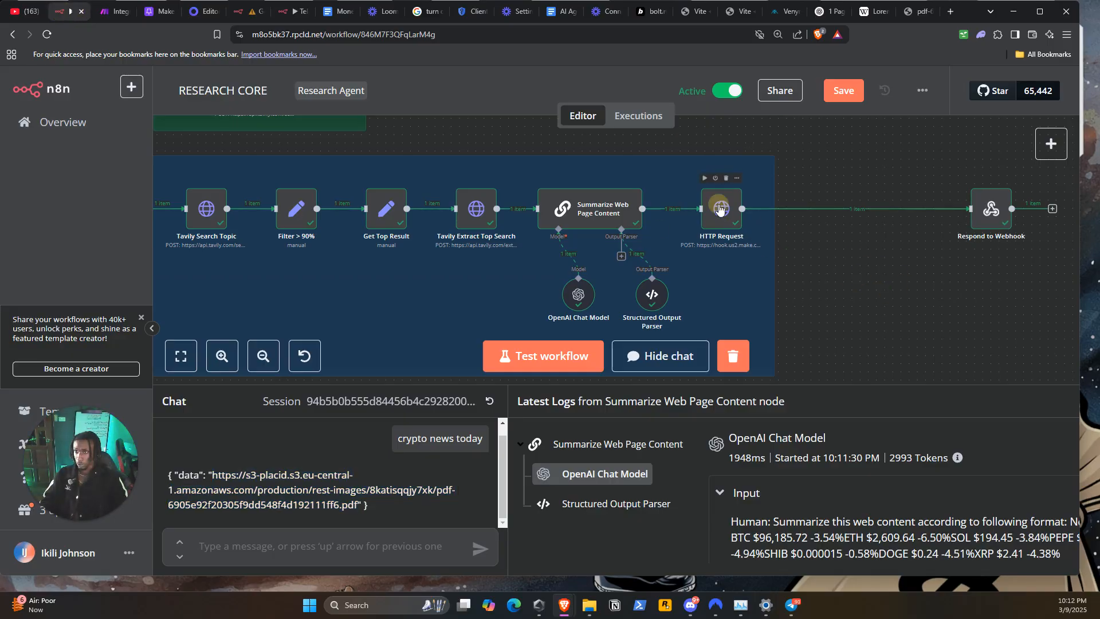
double_click(720, 208)
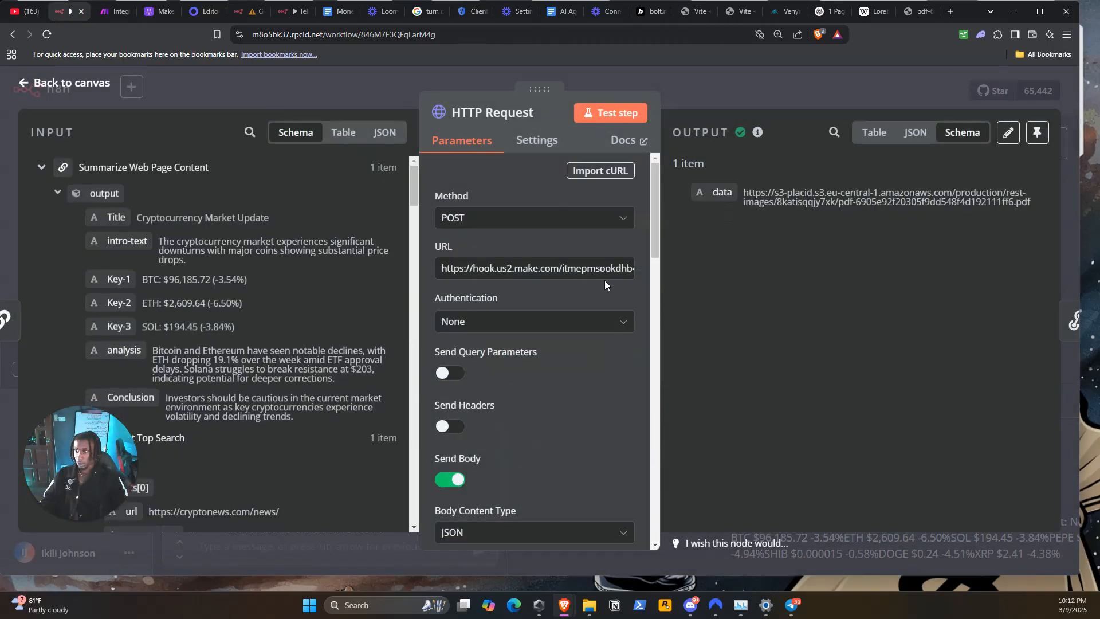
scroll(605, 280, down, 5)
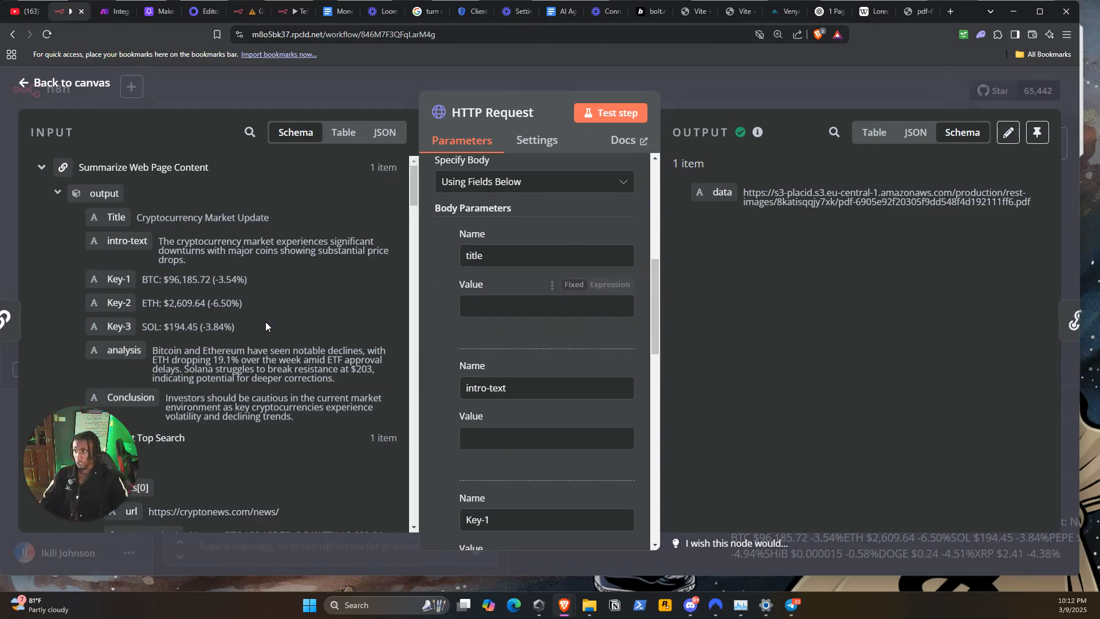
Step: Map the Title field from the Summarize Web Page Content output to the value of the title body parameter
scroll(267, 321, down, 5)
scroll(271, 318, down, 10)
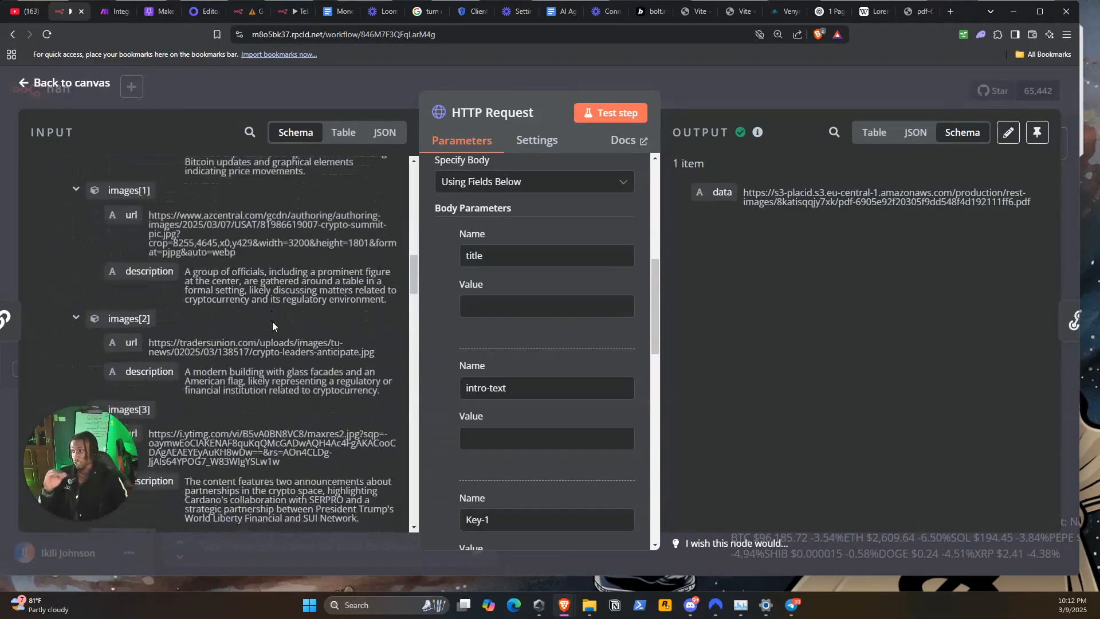
click(518, 305)
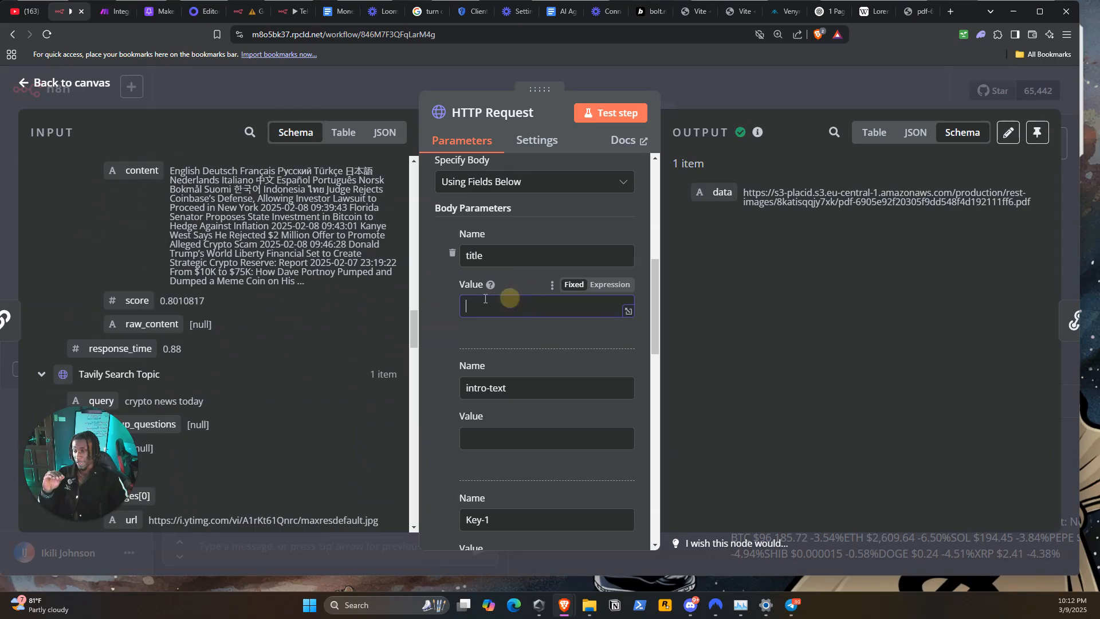
scroll(268, 267, up, 10)
scroll(276, 270, up, 8)
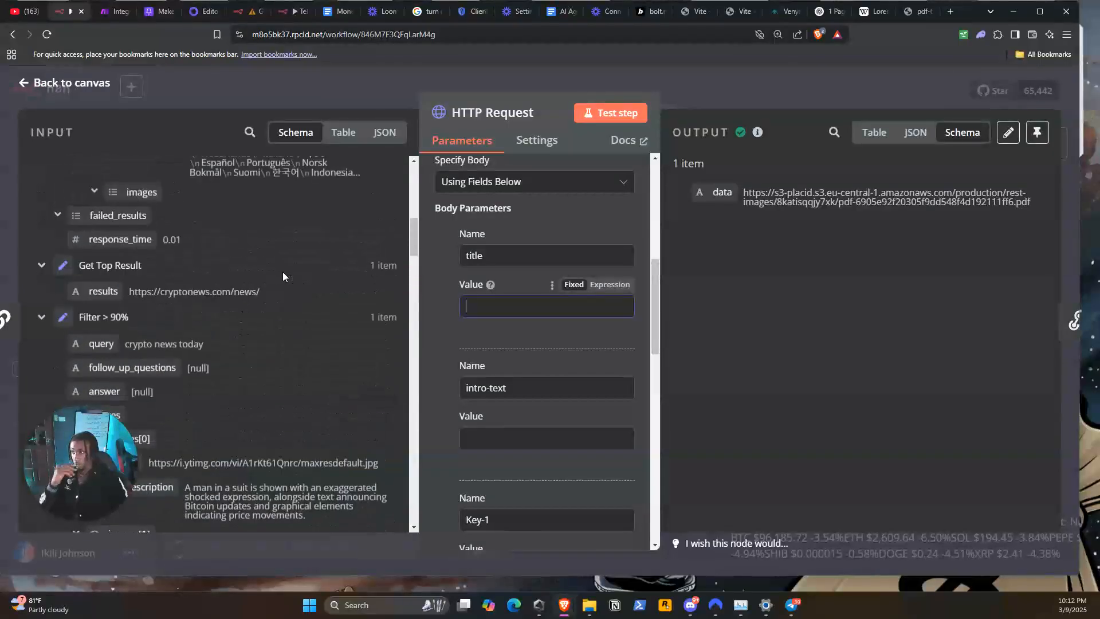
scroll(292, 269, up, 3)
scroll(300, 269, up, 2)
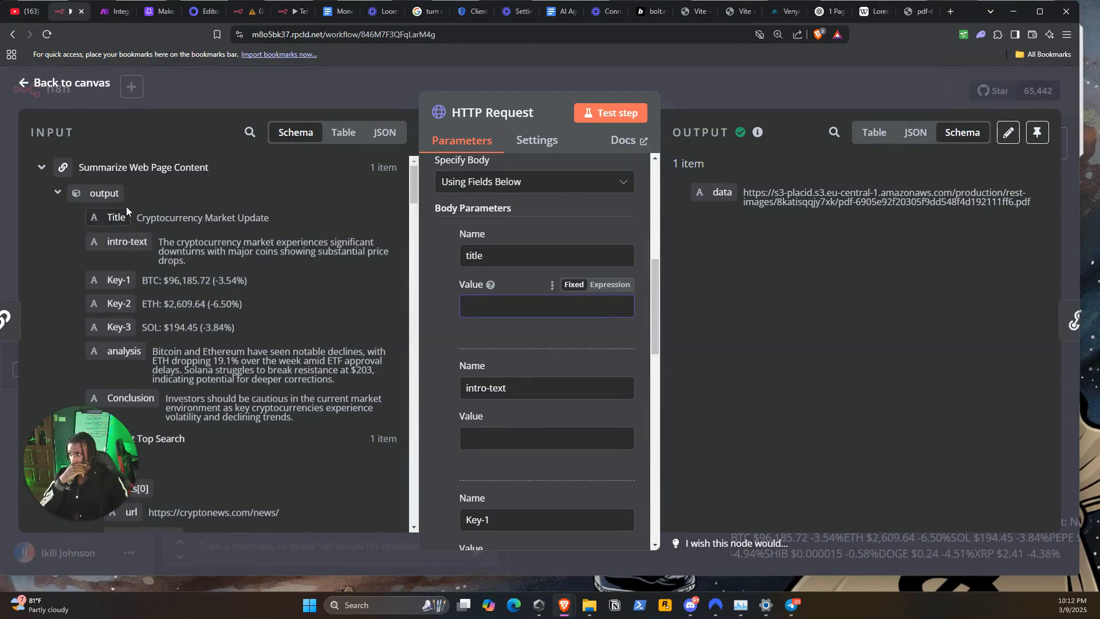
drag(116, 218, 560, 310)
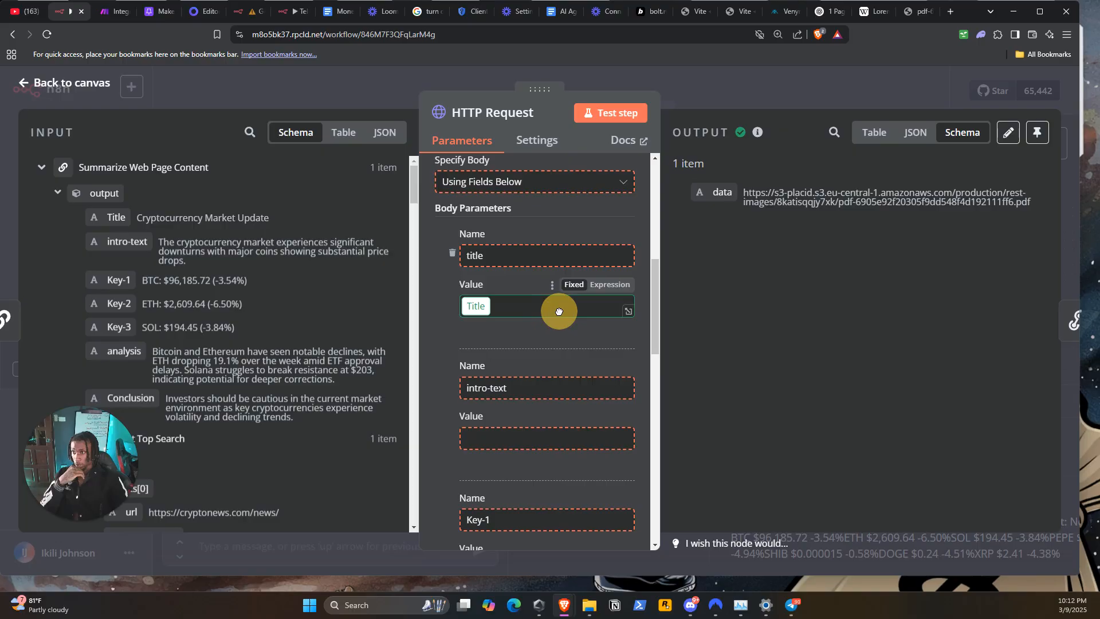
Step: Map the intro-text and Key-1 output fields to the values of their matching body parameters
scroll(568, 413, down, 1)
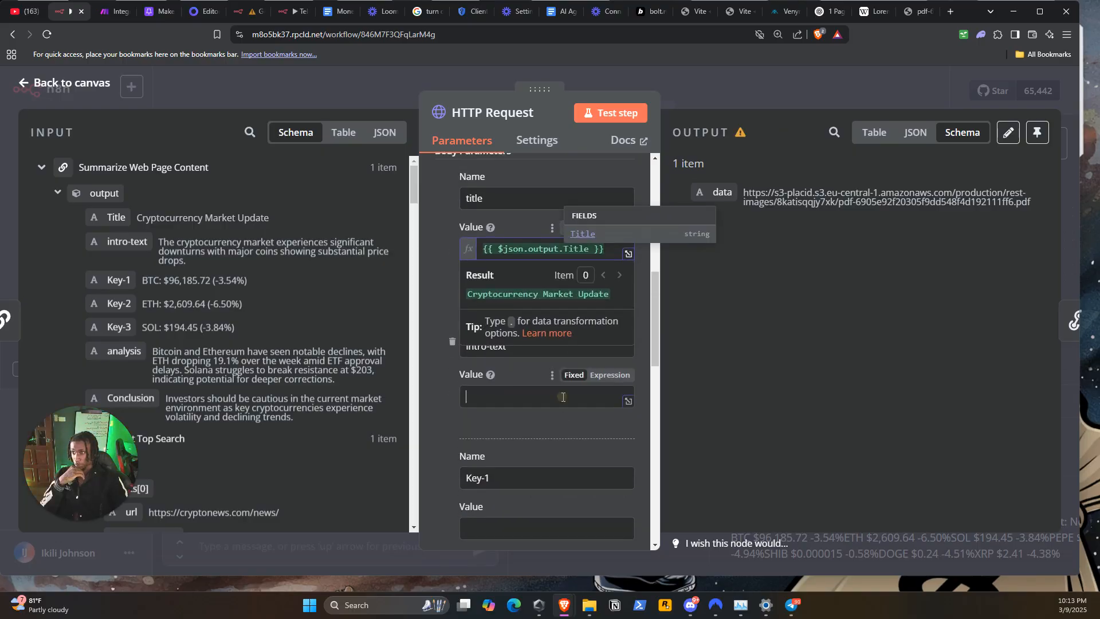
click(544, 399)
drag(125, 235, 497, 396)
scroll(528, 353, down, 1)
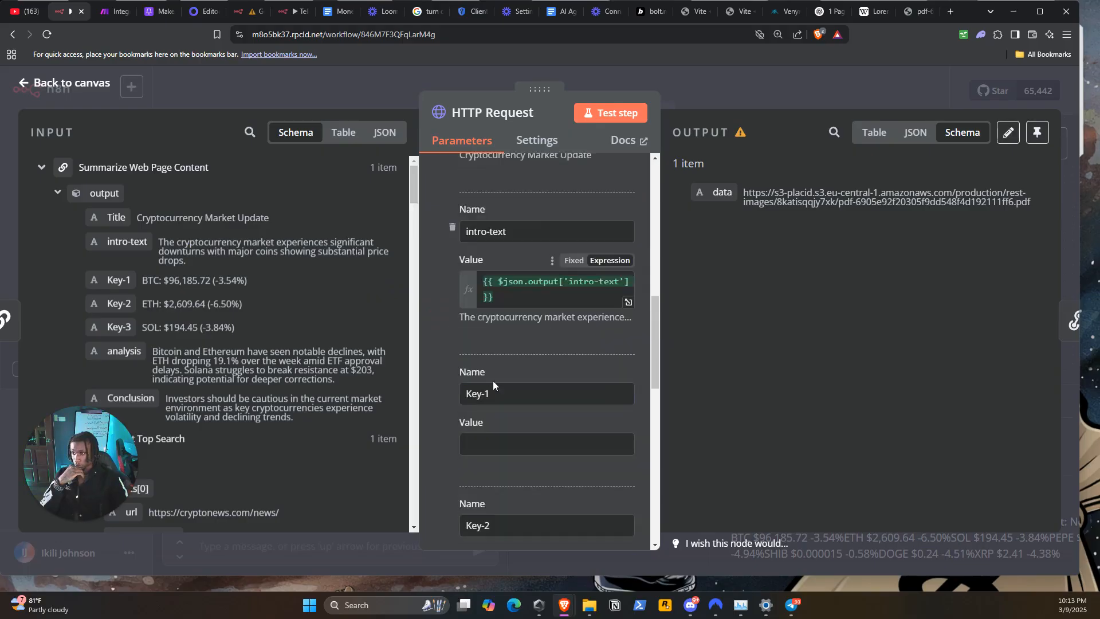
drag(118, 281, 523, 445)
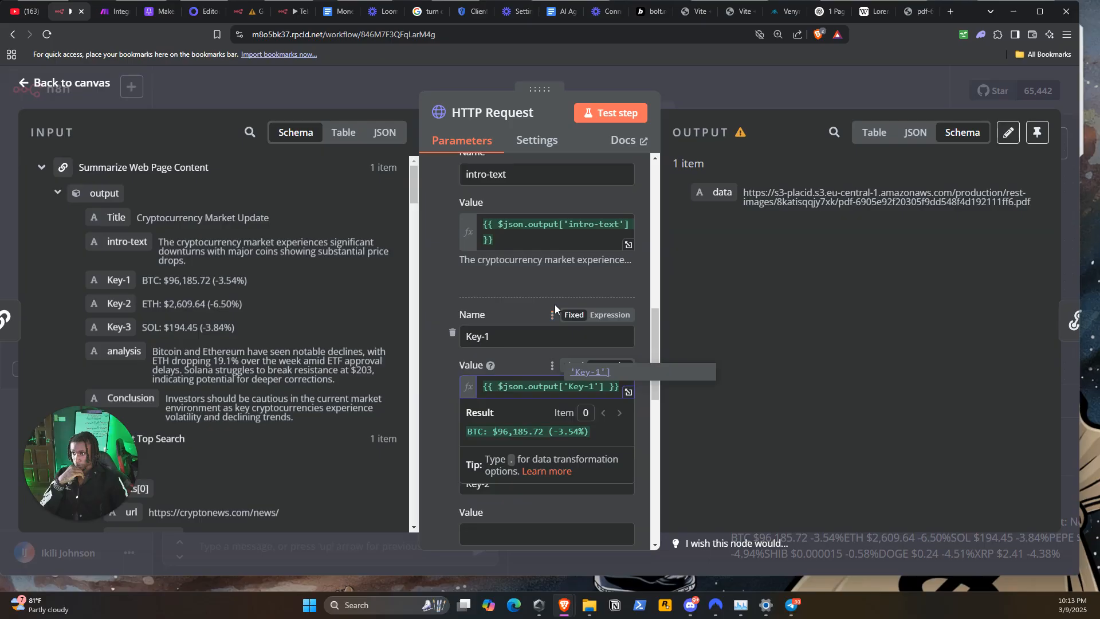
click(555, 304)
Step: Map the Key-2 and Key-3 output fields to the values of their matching body parameters
scroll(554, 304, down, 2)
drag(118, 314, 559, 432)
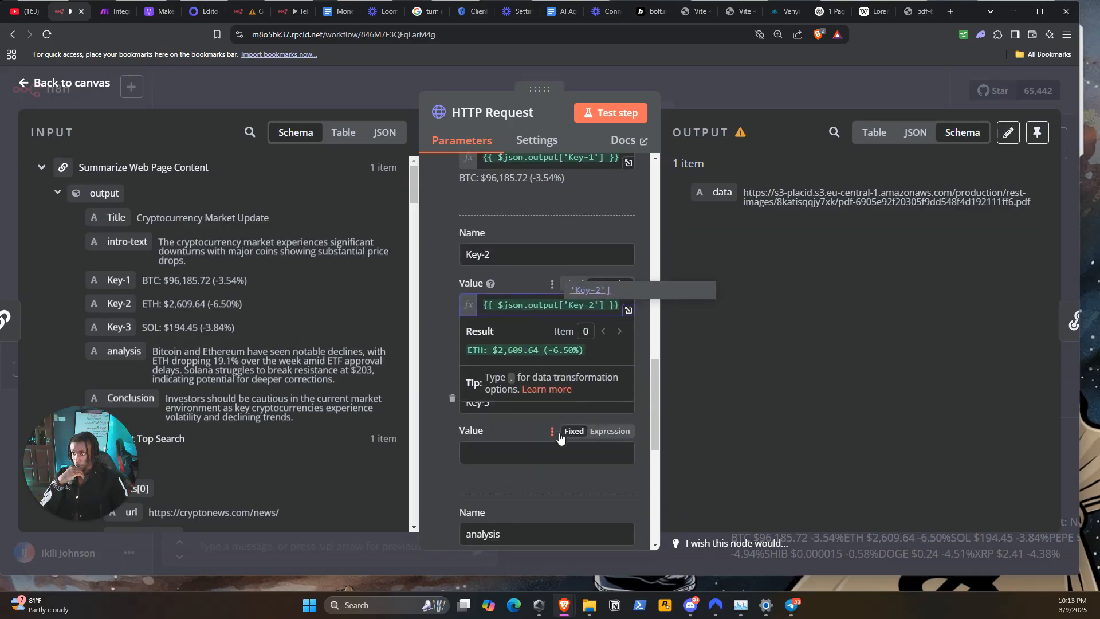
scroll(560, 437, down, 3)
drag(120, 328, 531, 288)
click(560, 221)
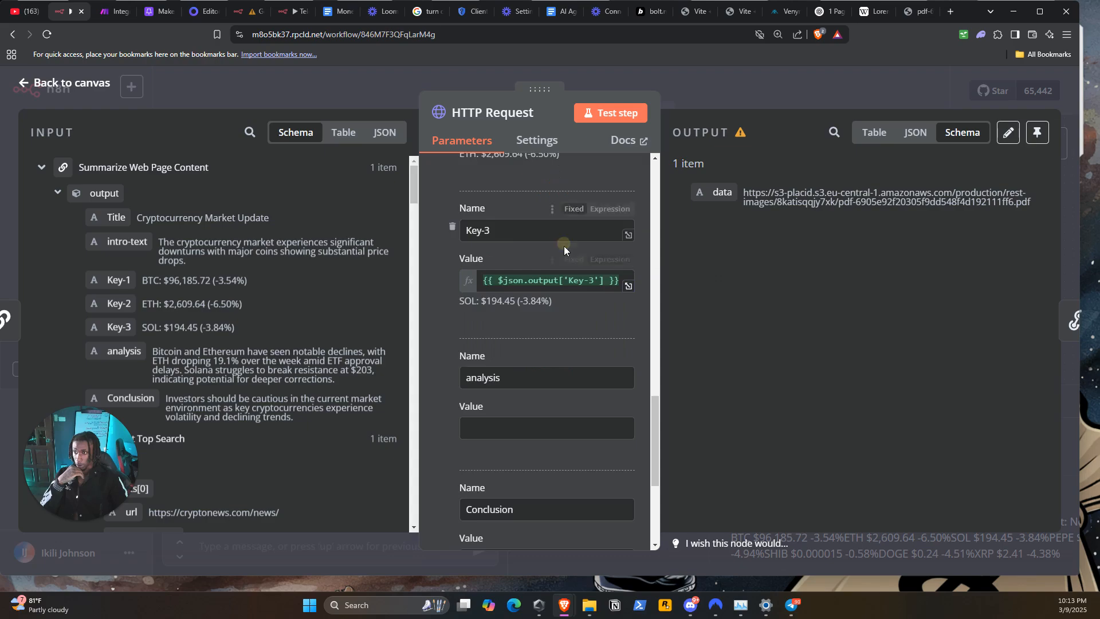
Step: Map the analysis and Conclusion output fields to the values of their matching body parameters
scroll(561, 256, down, 1)
drag(120, 348, 513, 373)
drag(129, 398, 554, 355)
drag(554, 351, 554, 351)
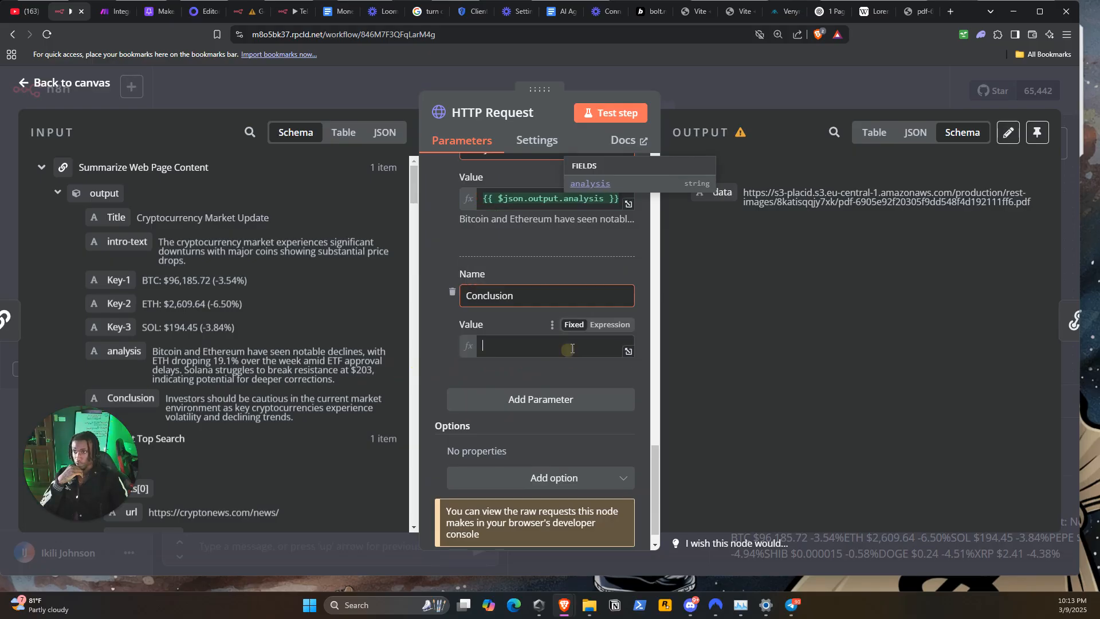
click(588, 254)
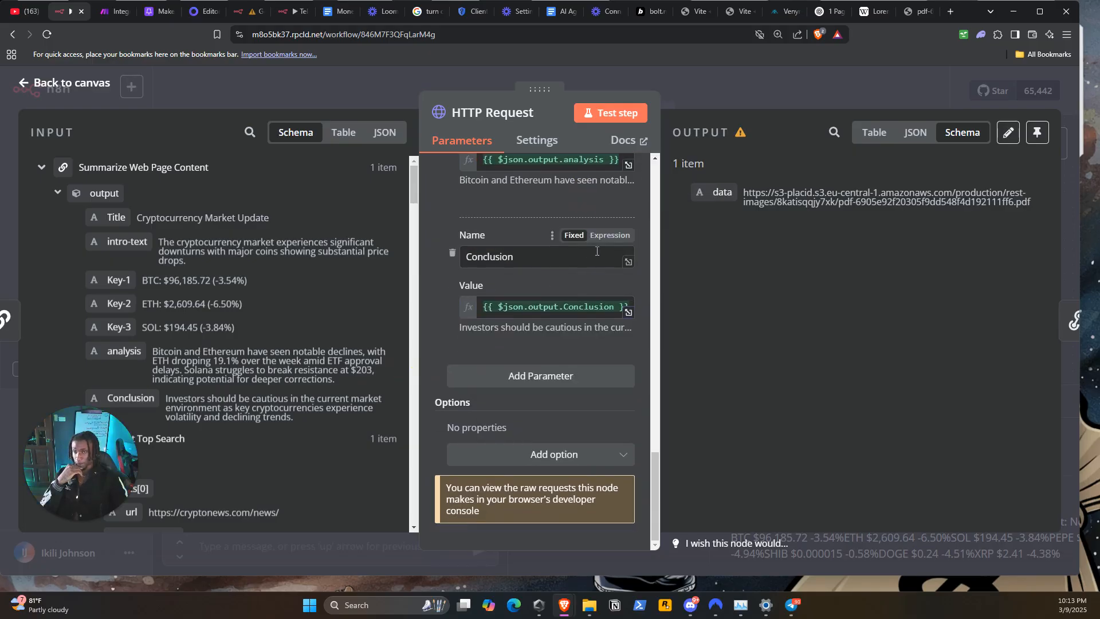
Step: Close the HTTP Request node and save the RESEARCH CORE workflow
scroll(588, 253, up, 3)
click(761, 74)
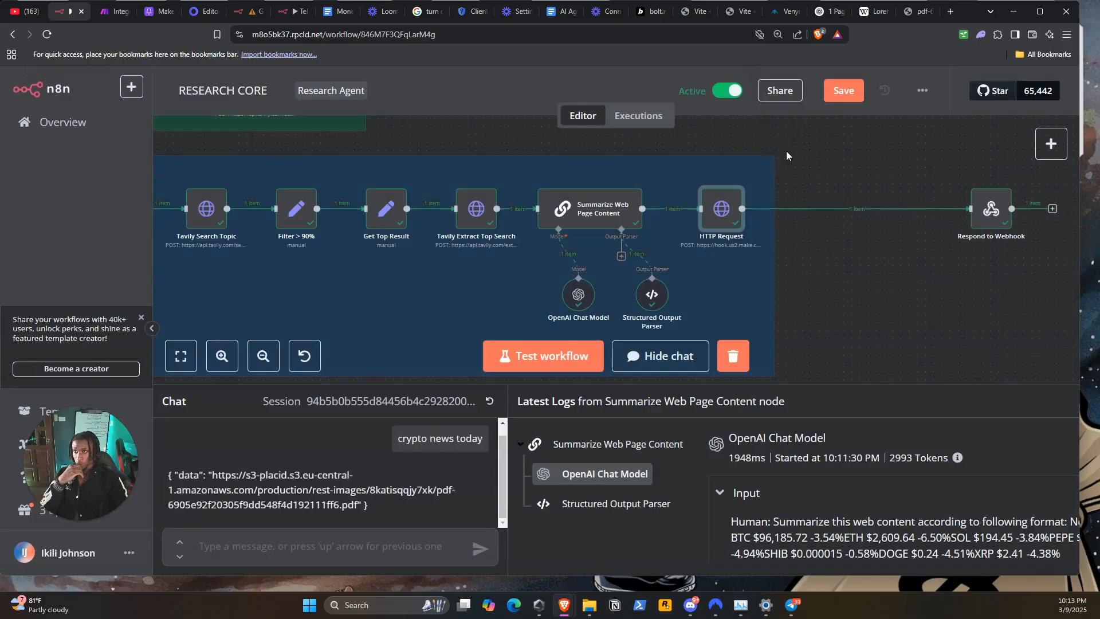
key(ctrl+s)
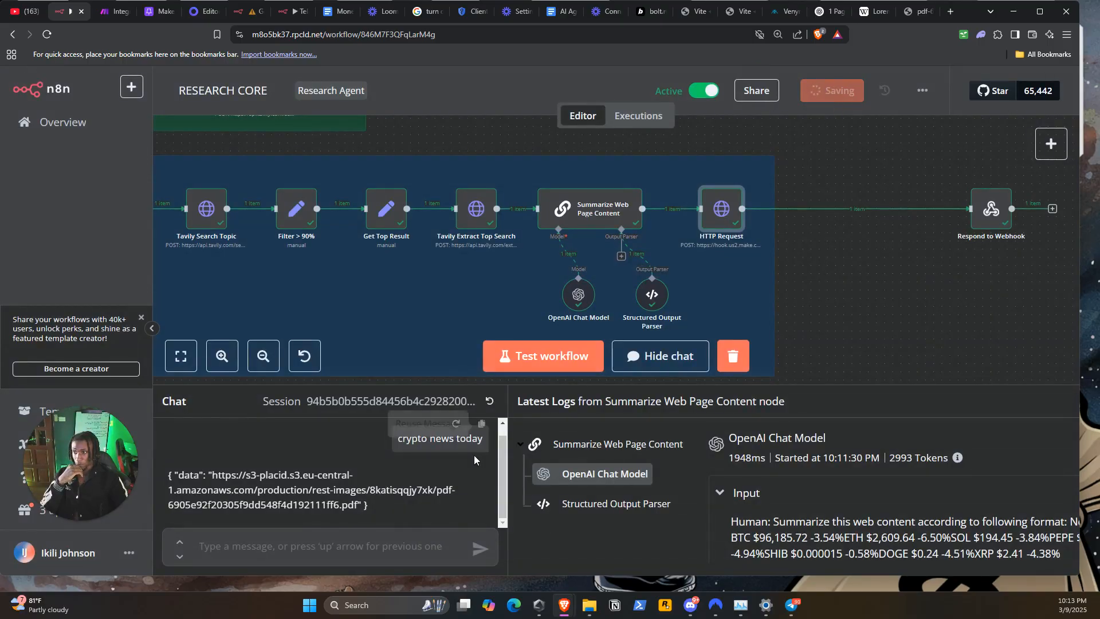
Step: Reset the n8n chat session, send "crypto news today", and check the Make scenario's module run status
click(489, 402)
text(crypto )
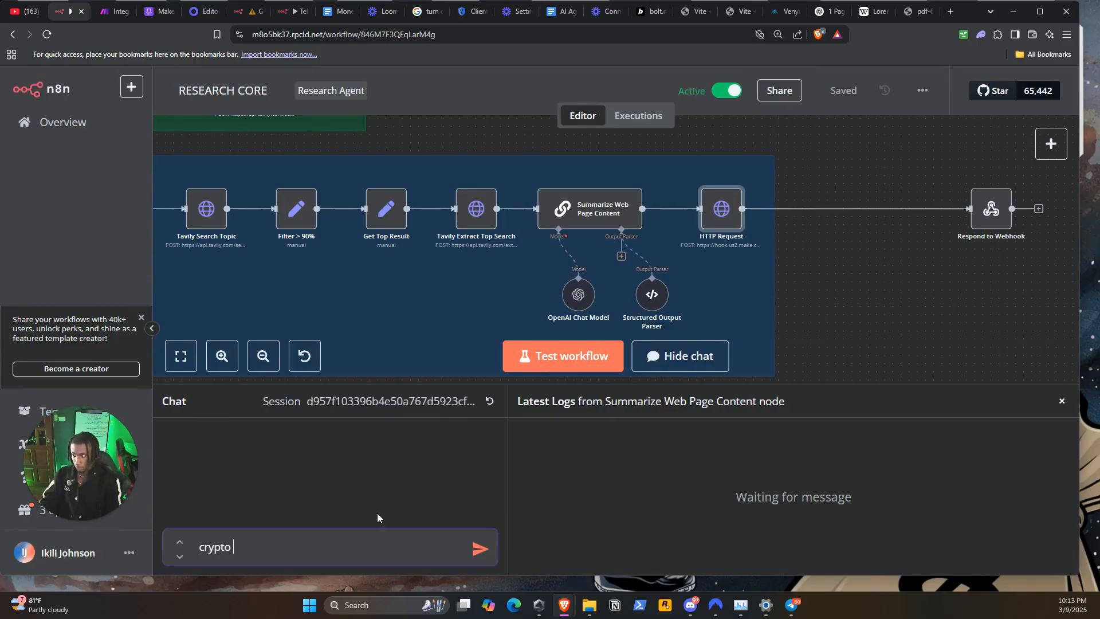
text(news today)
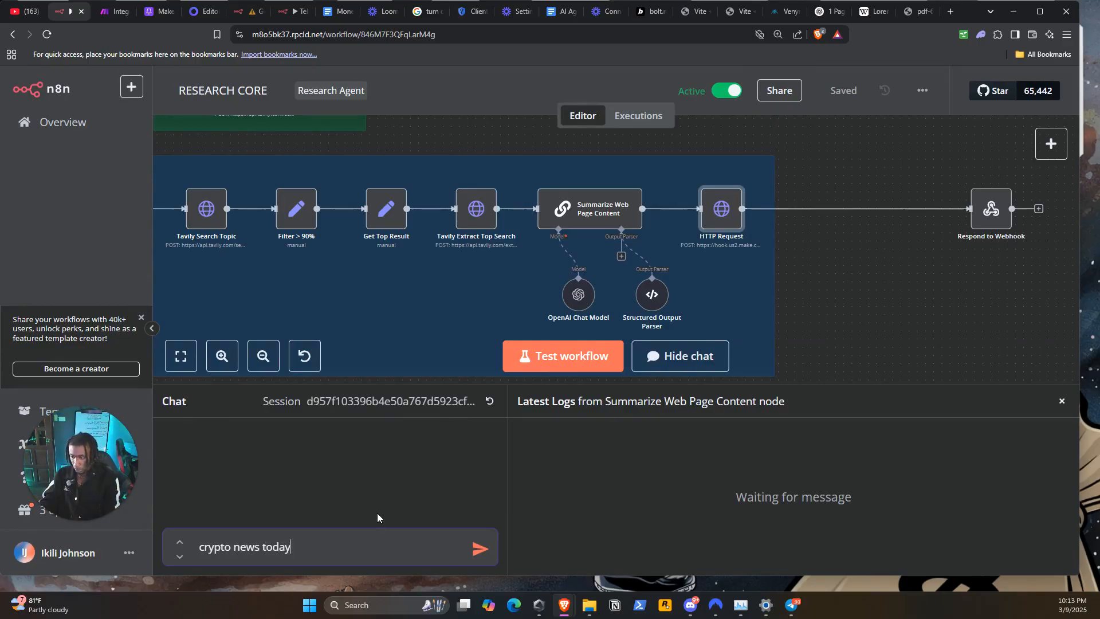
key(Return)
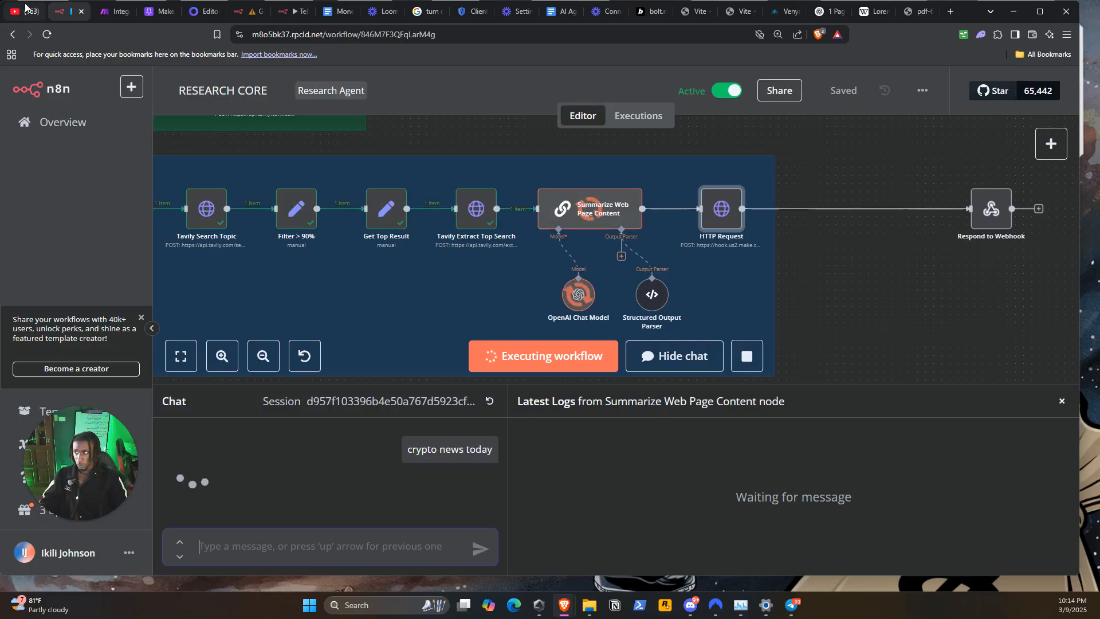
click(111, 12)
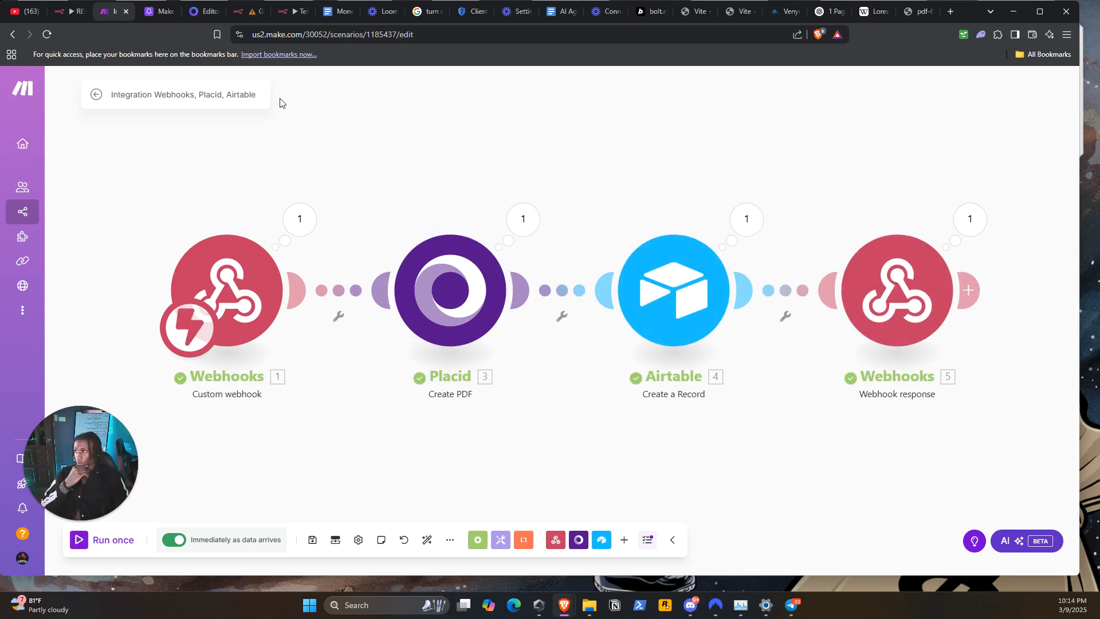
click(54, 12)
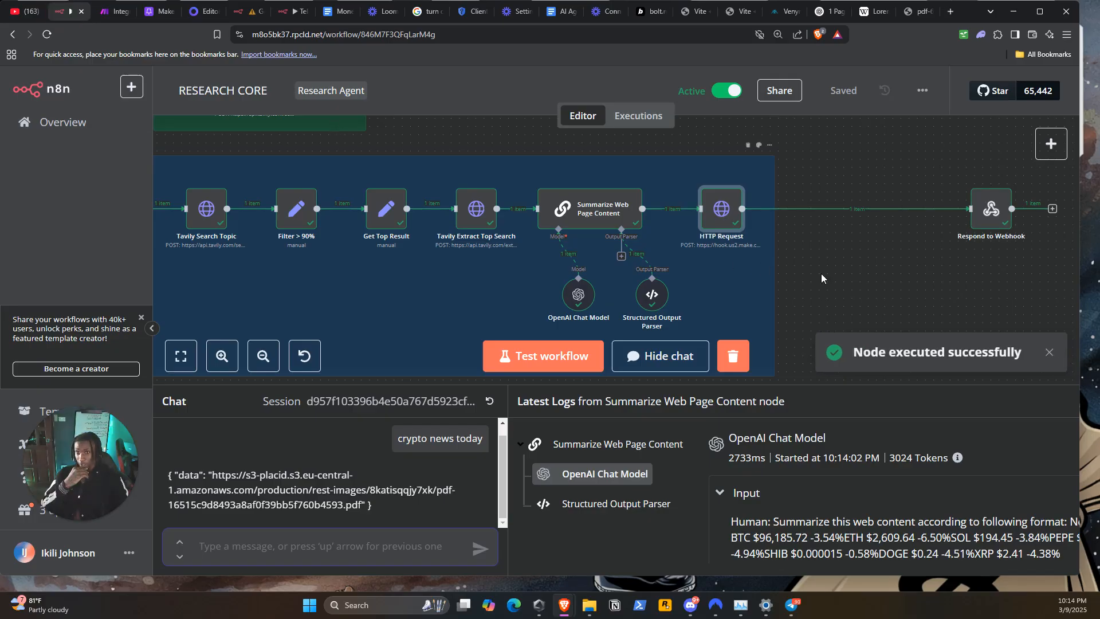
Step: Copy the new Placid PDF URL from the n8n chat response and load it in the existing PDF browser tab
mouse_move(213, 471)
mouse_down()
mouse_move(361, 506)
mouse_move(214, 474)
mouse_up()
key(ctrl+c)
click(212, 471)
click(212, 480)
click(360, 505)
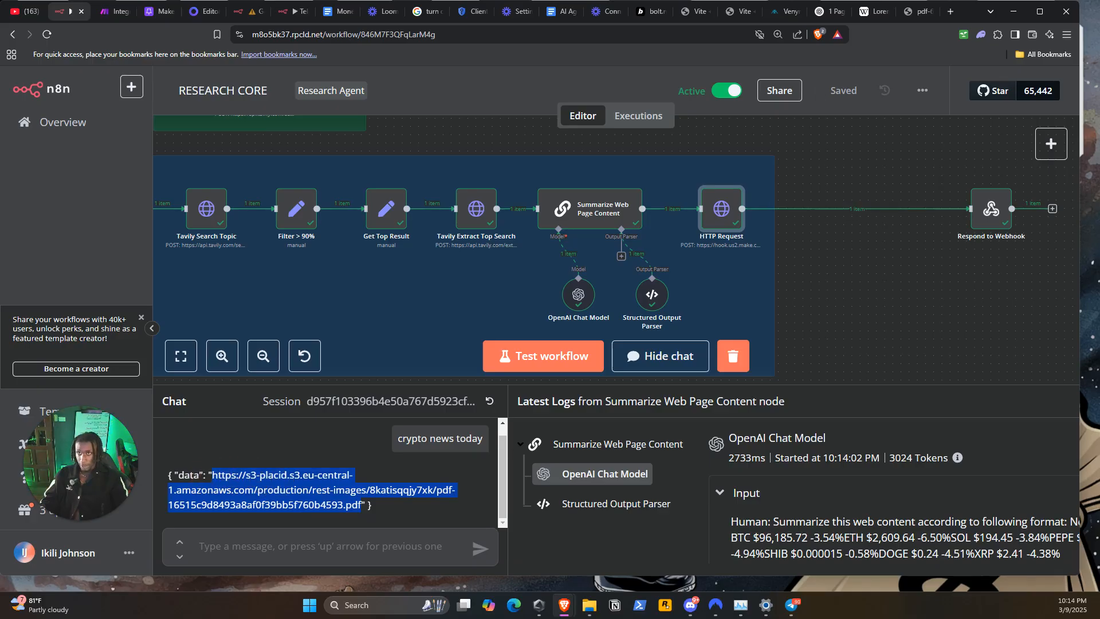
click(911, 12)
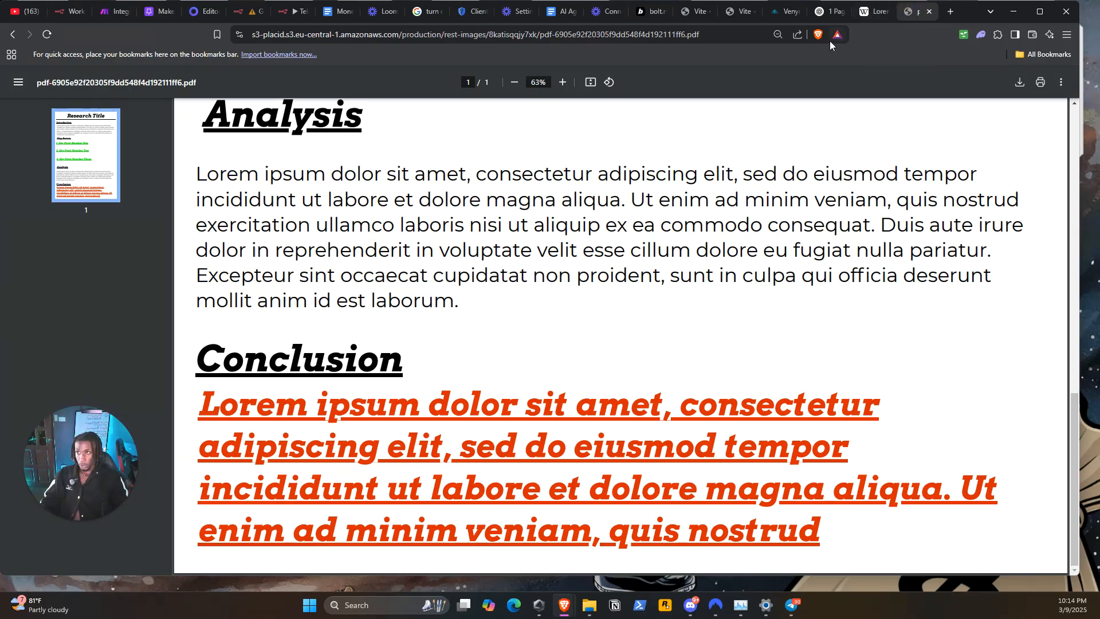
click(457, 36)
key(ctrl+v)
key(Return)
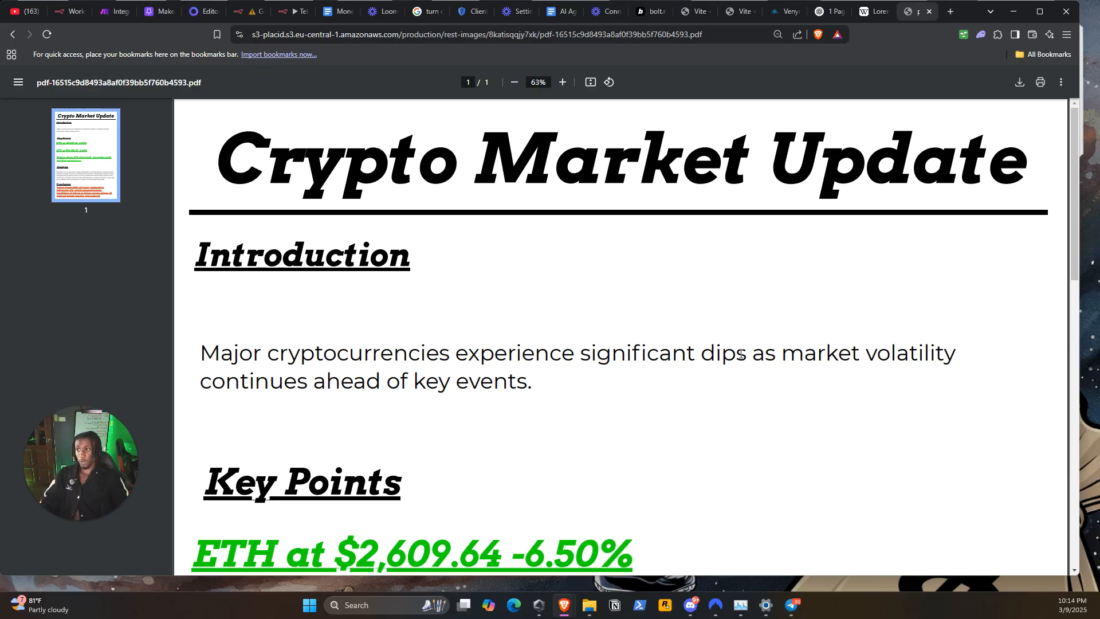
Step: Examine the new PDF's title, Introduction, Key Points, Analysis and Conclusion sections for the mapped research content
scroll(409, 372, down, 1)
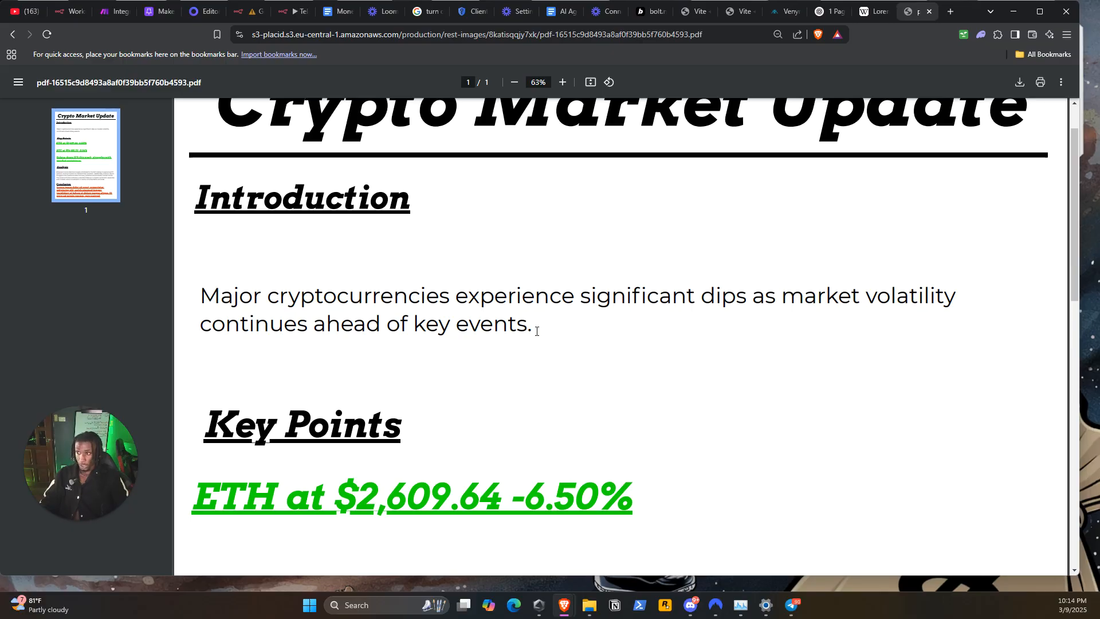
scroll(486, 339, down, 4)
scroll(487, 338, up, 5)
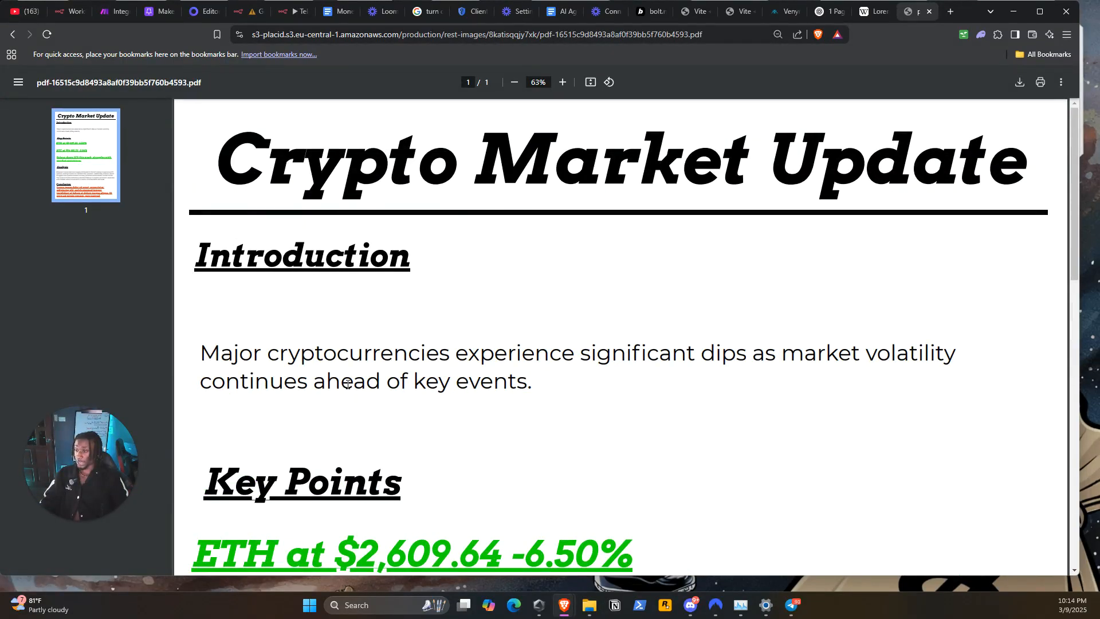
scroll(362, 378, down, 3)
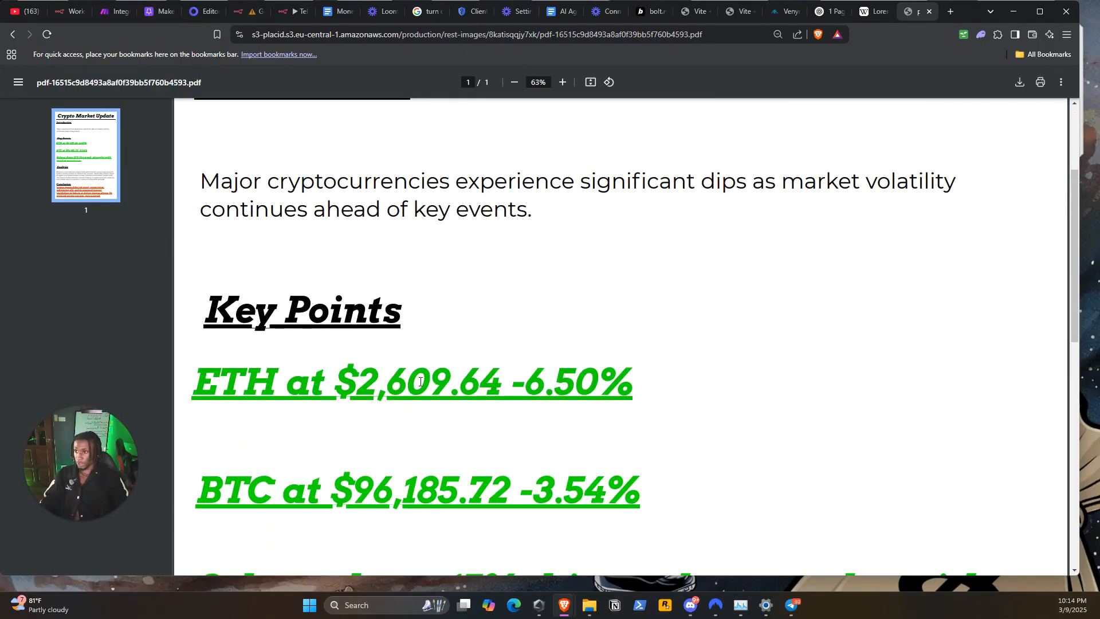
scroll(534, 395, down, 2)
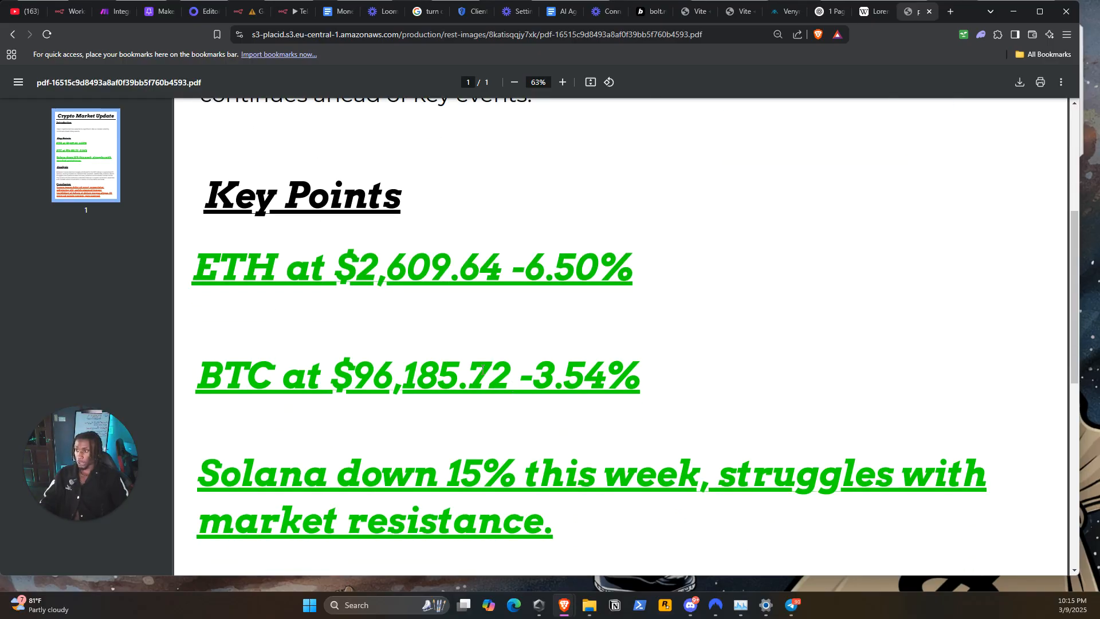
scroll(574, 376, down, 3)
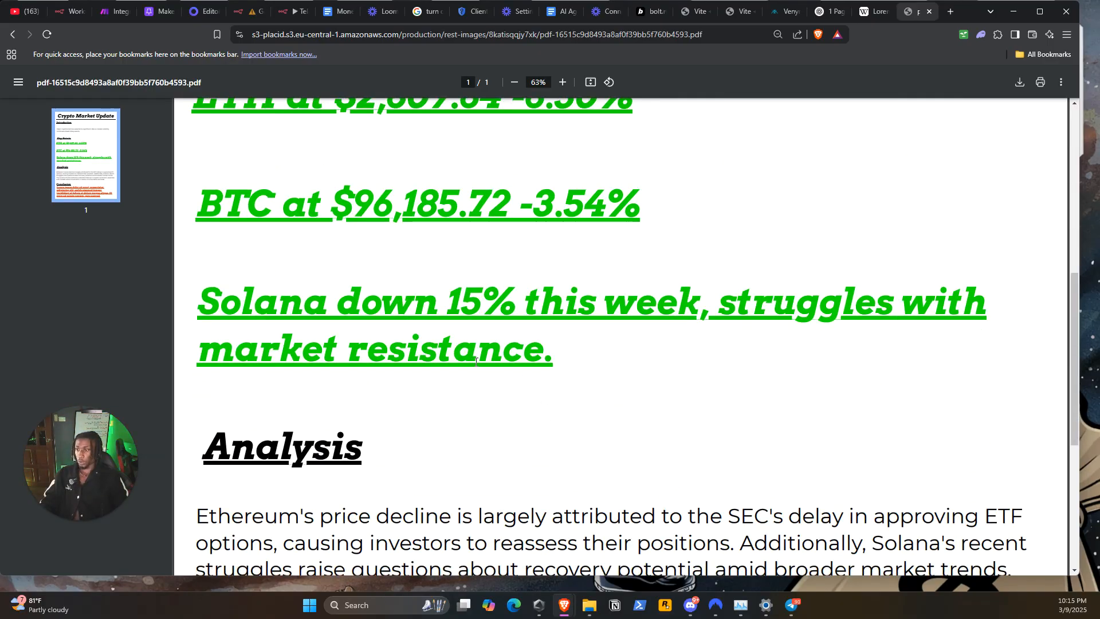
scroll(469, 348, up, 2)
scroll(468, 348, up, 1)
scroll(470, 350, down, 2)
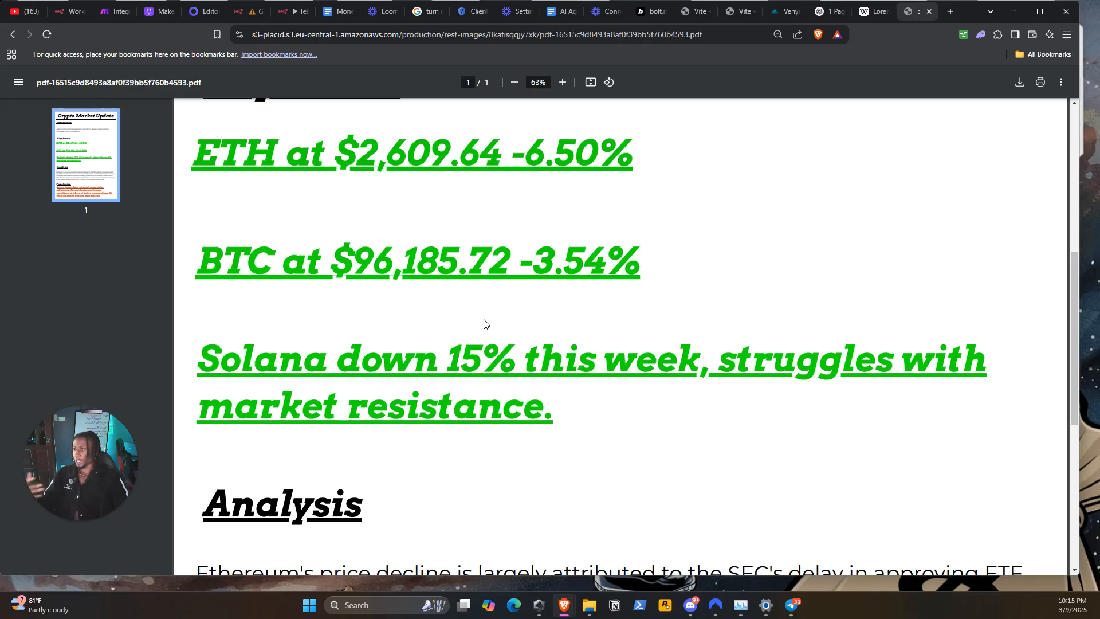
scroll(486, 314, down, 4)
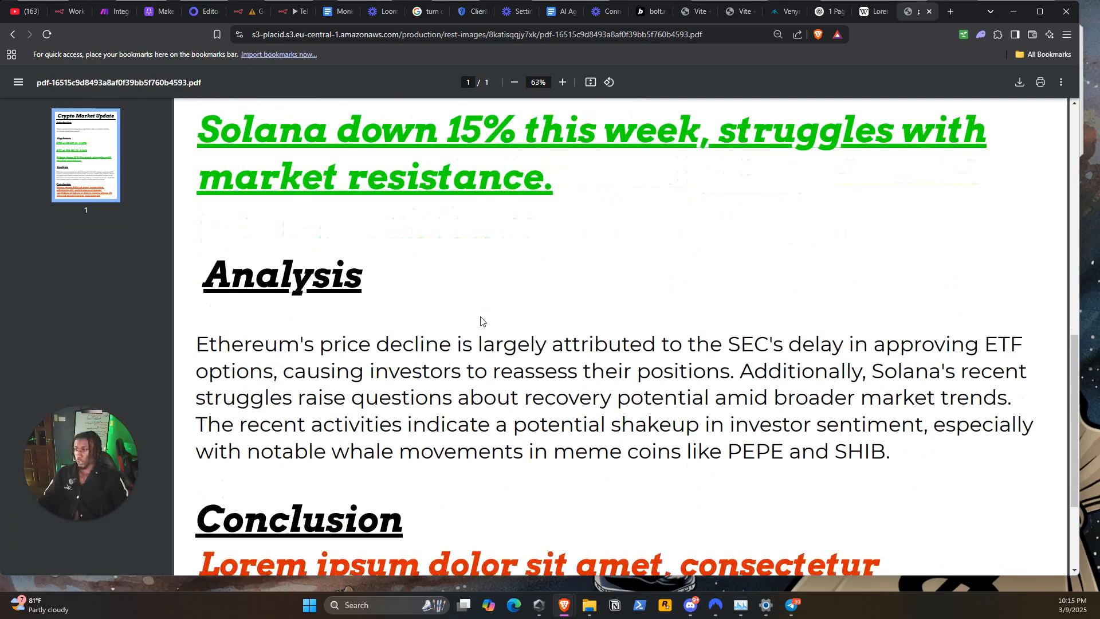
scroll(296, 285, down, 1)
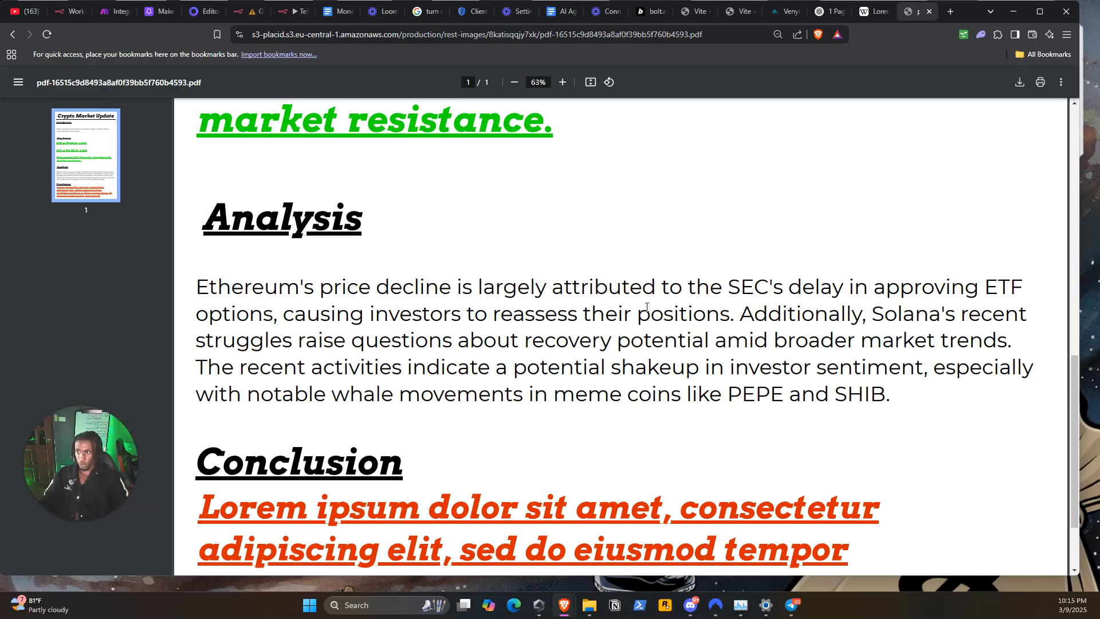
Step: Open RESEARCH CORE's 22:13:59 execution in n8n and check the HTTP Request node's Conclusion input and body parameter mapping
scroll(528, 293, down, 2)
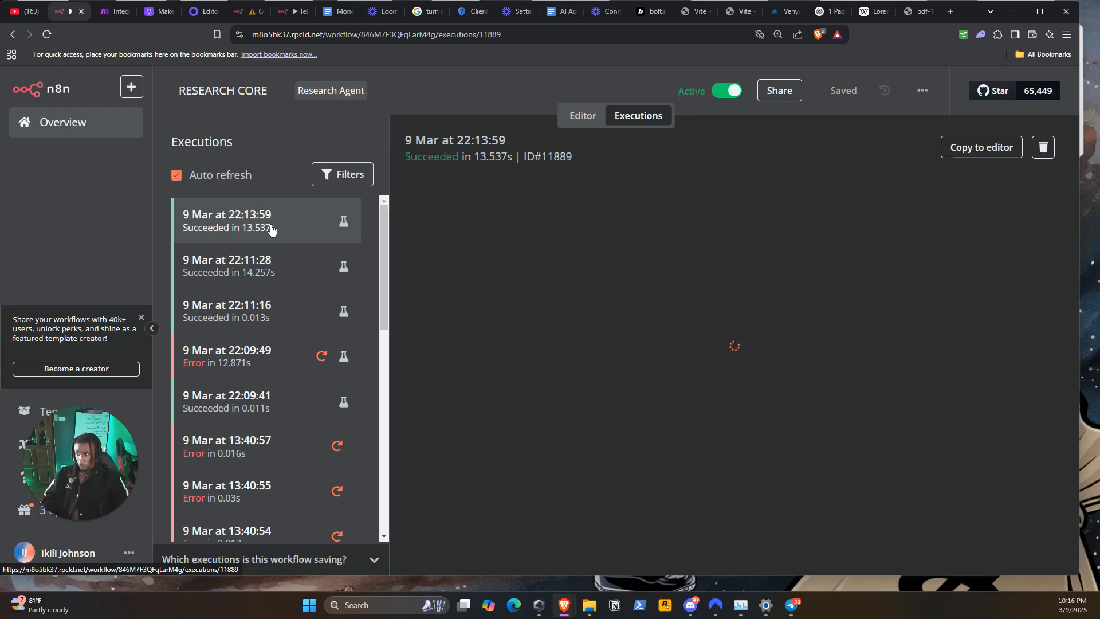
click(270, 225)
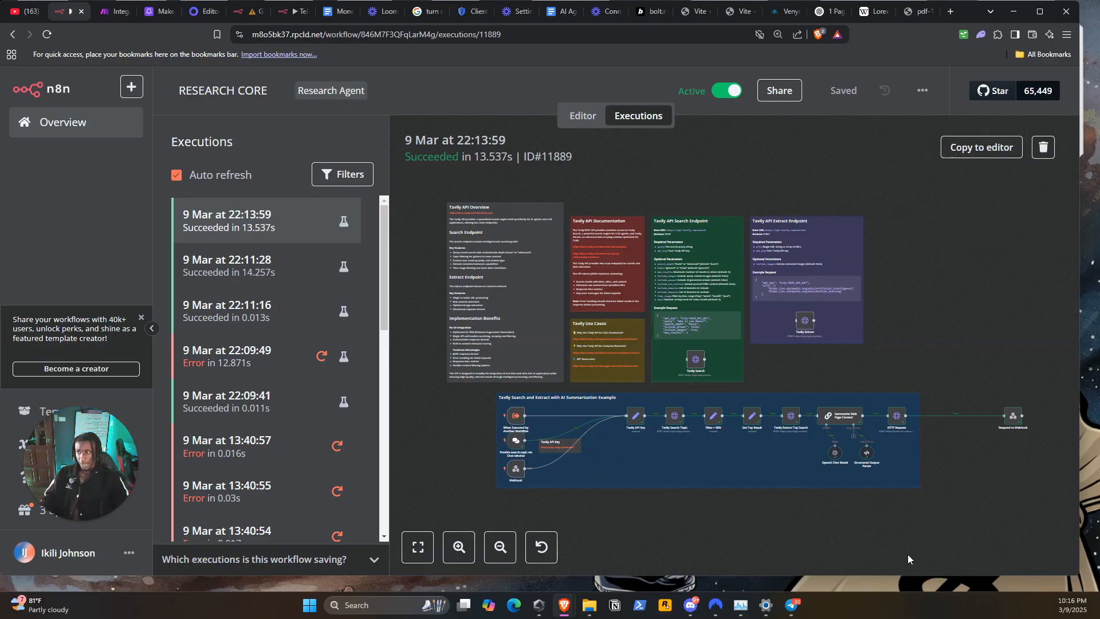
click(459, 547)
click(459, 547)
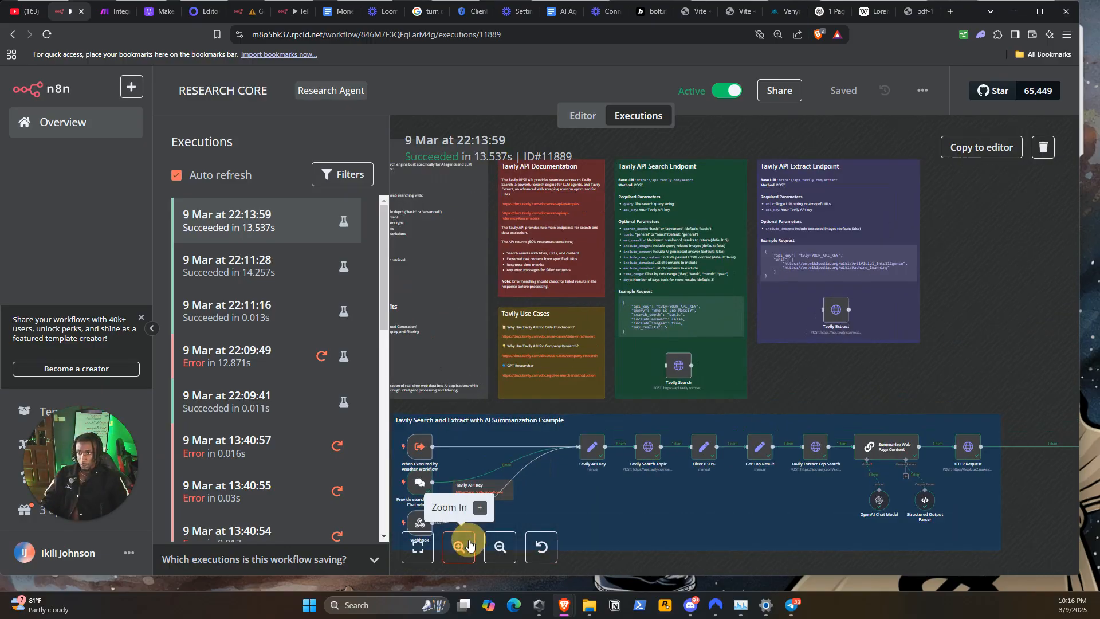
click(459, 547)
drag(1049, 370, 800, 193)
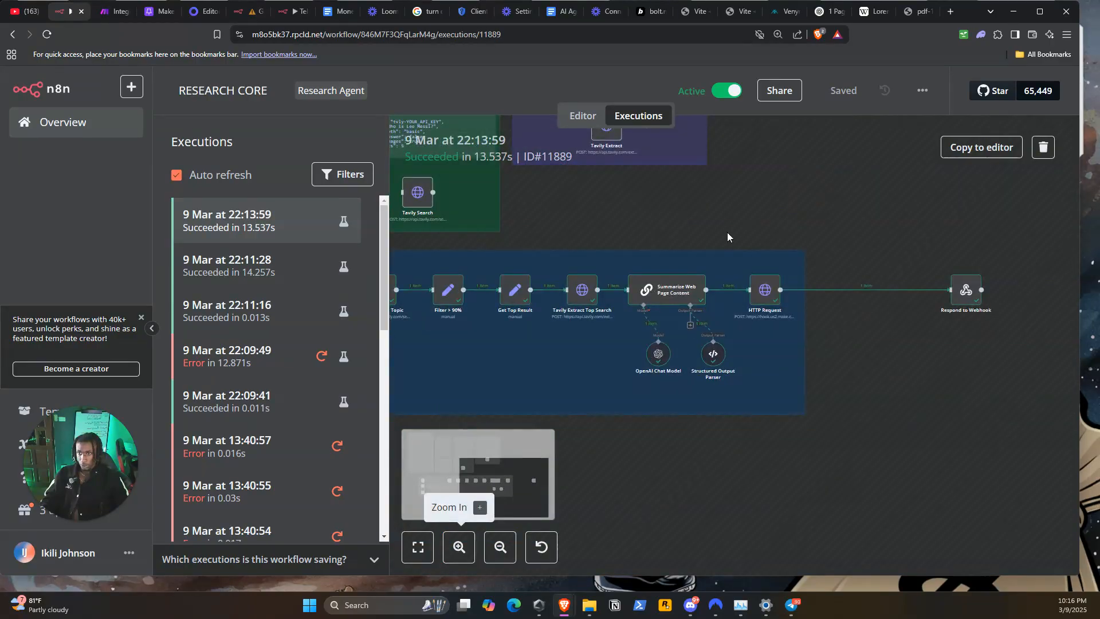
double_click(757, 291)
scroll(252, 275, down, 3)
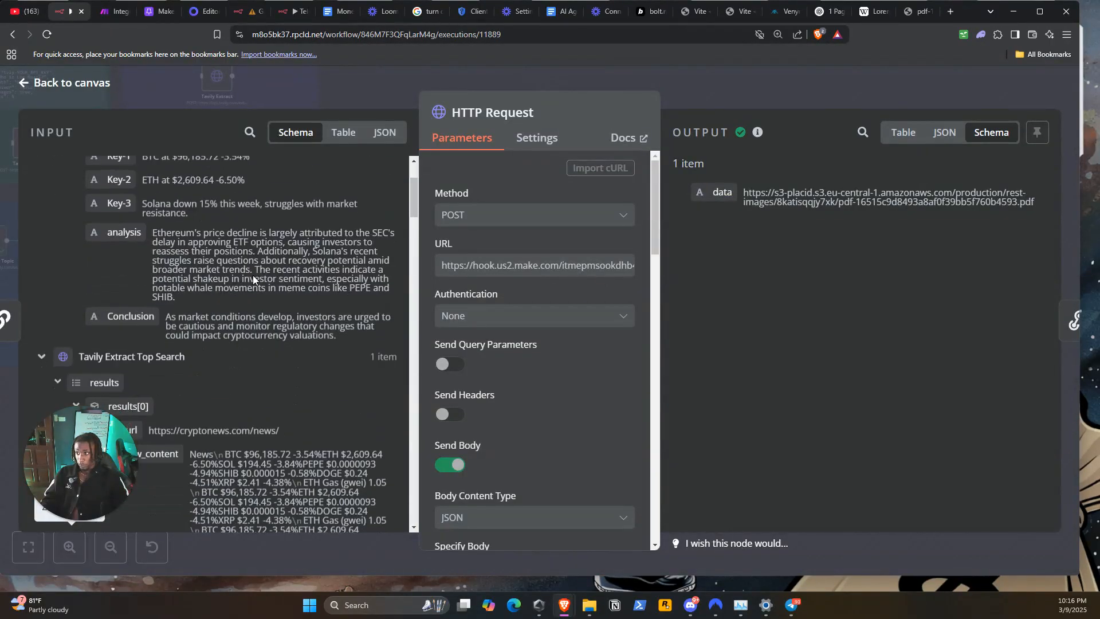
scroll(545, 360, down, 10)
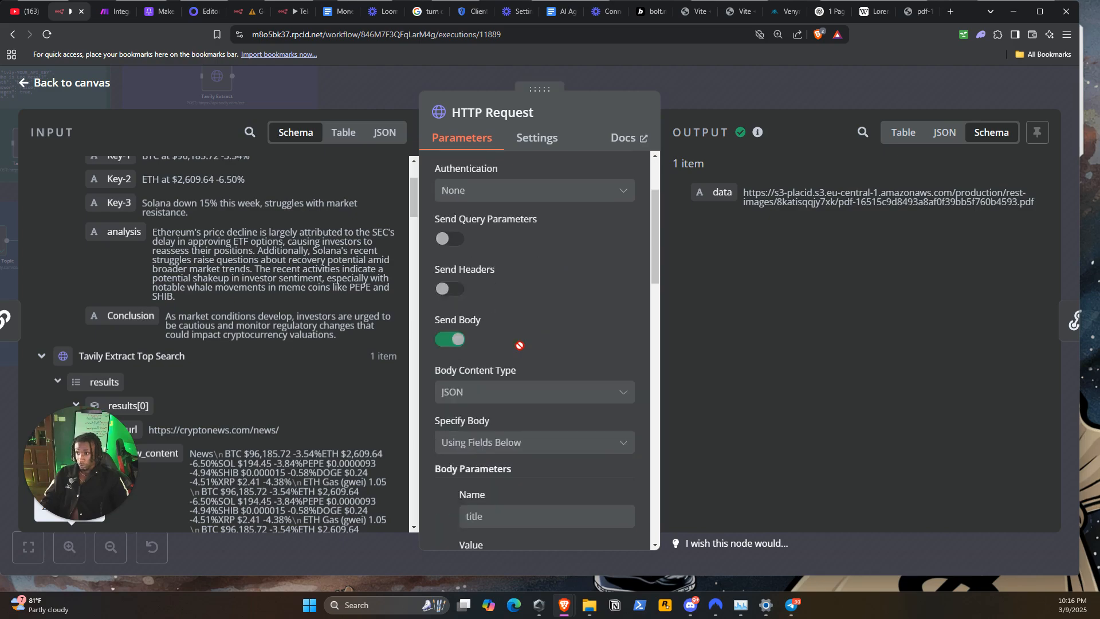
scroll(545, 360, down, 5)
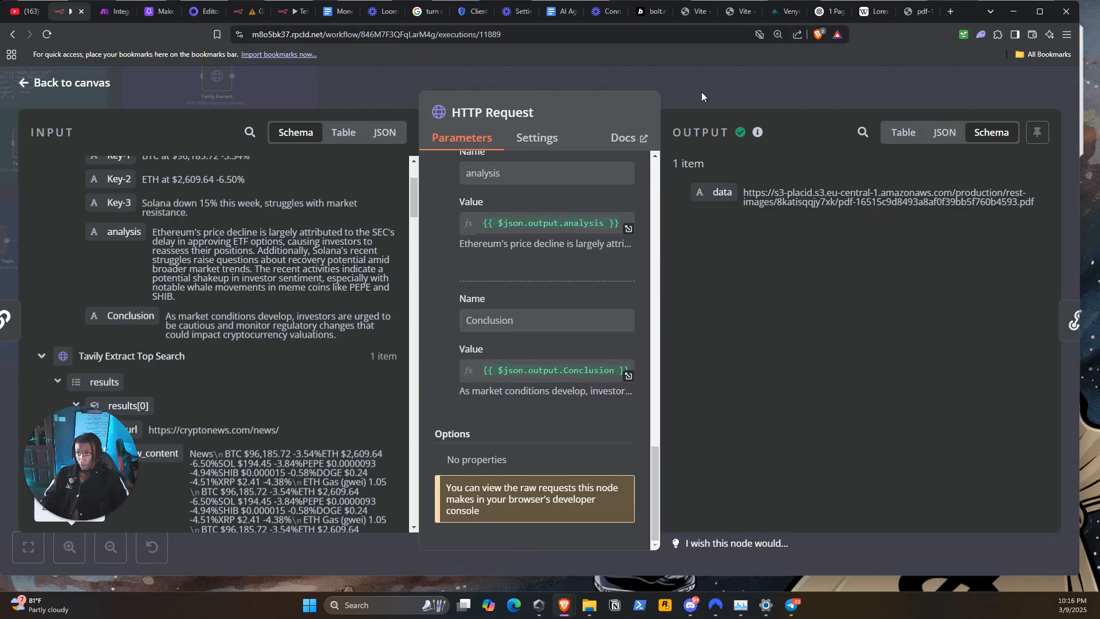
click(764, 76)
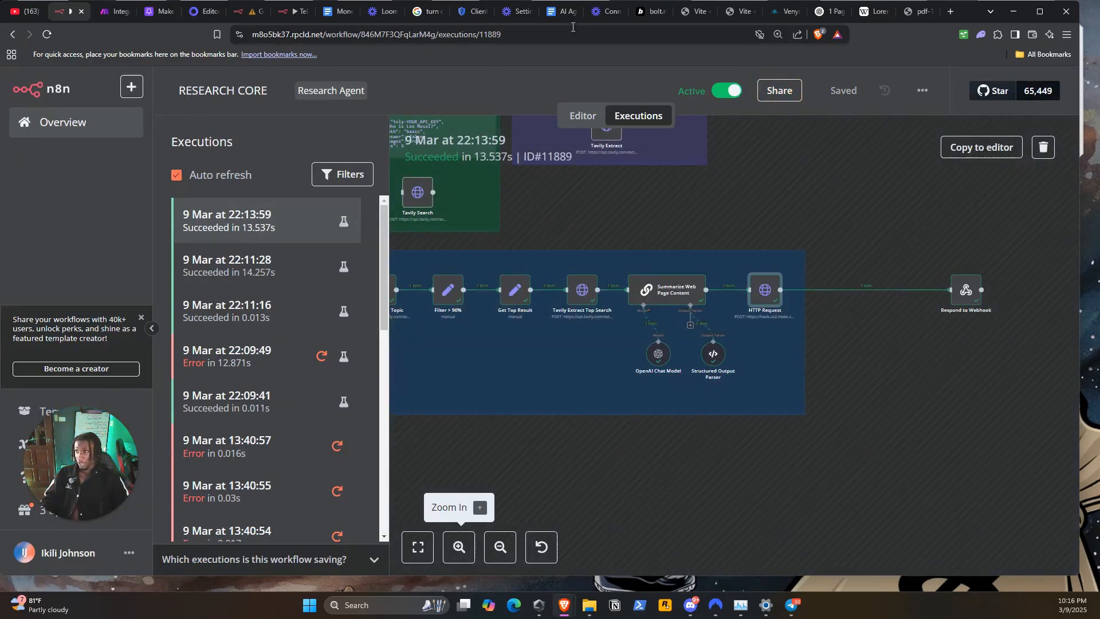
Step: Switch to the Research template in Placid, make its Conclusion text layer dynamic, and save the template
click(294, 13)
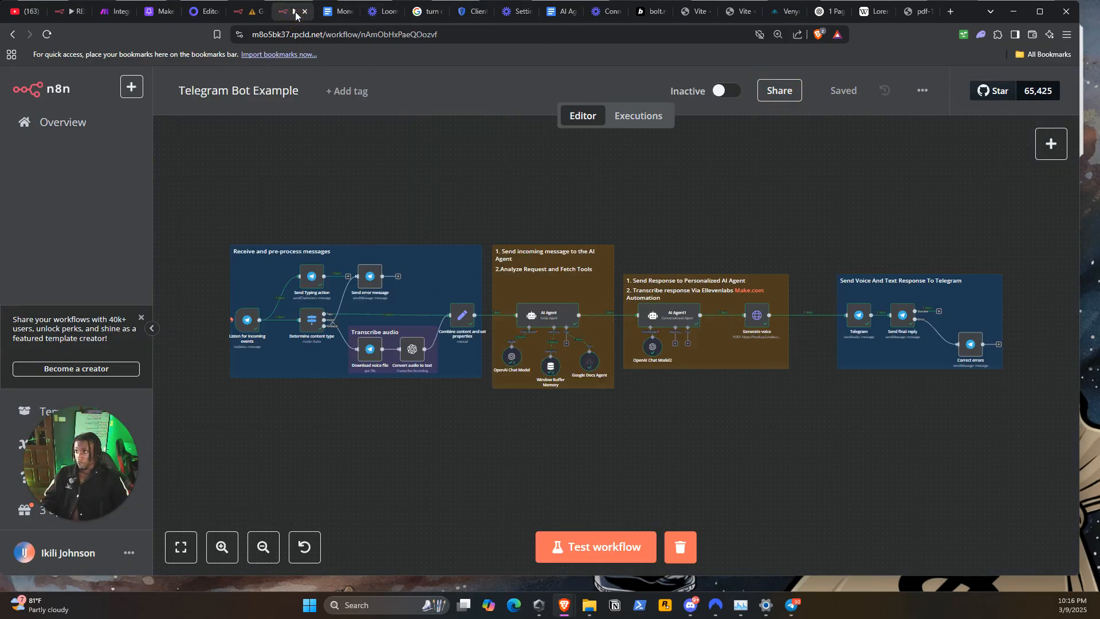
click(205, 11)
click(118, 12)
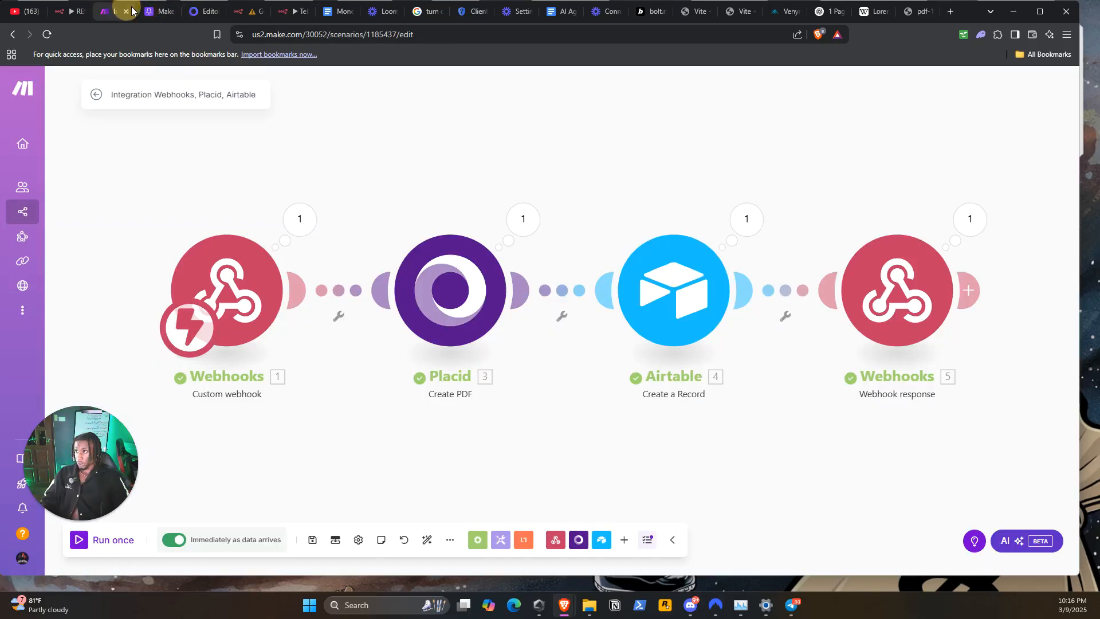
click(201, 11)
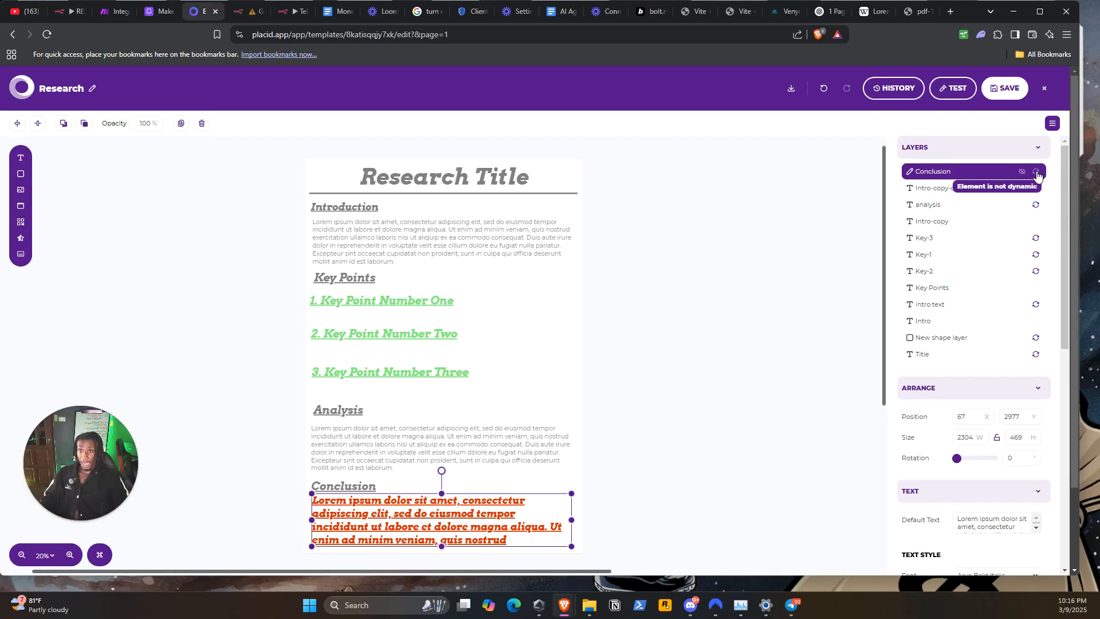
click(1036, 173)
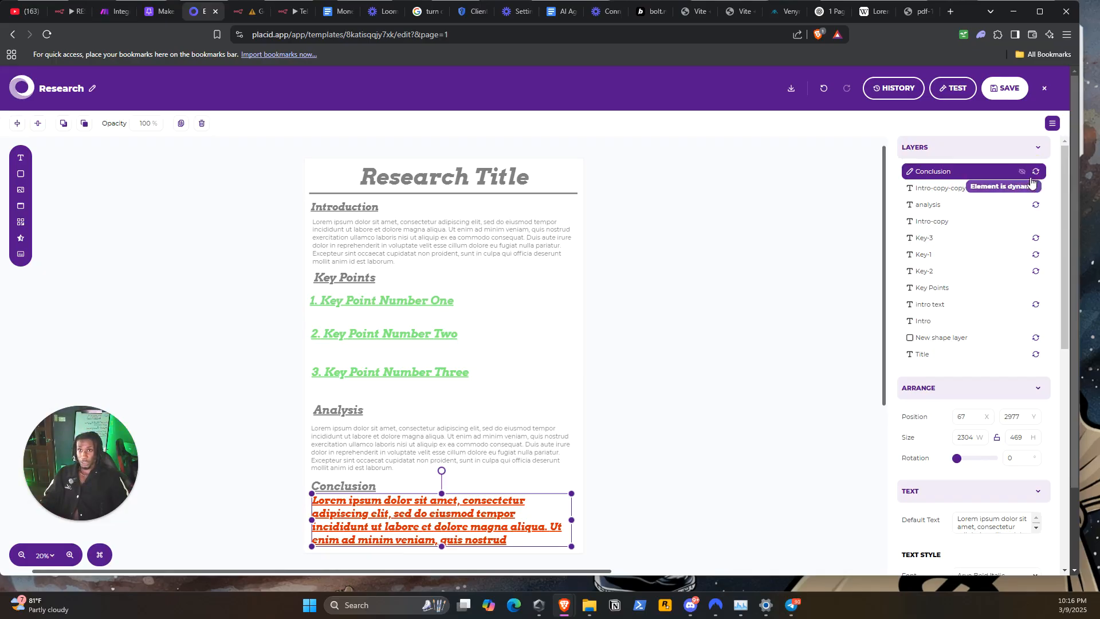
click(1008, 89)
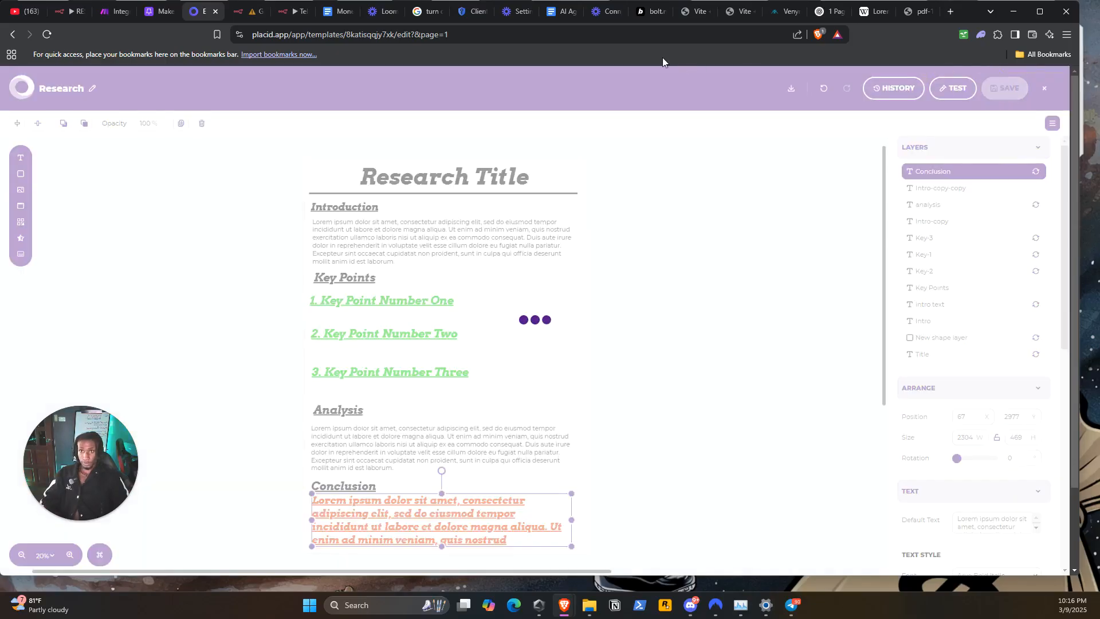